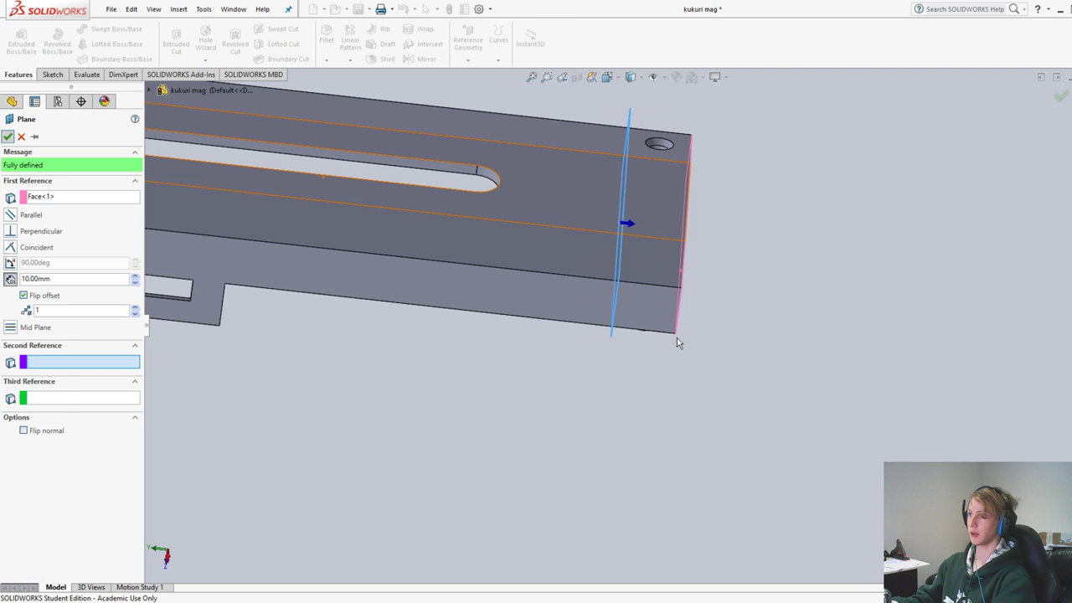
# Create a reference plane offset 10 mm inward from the body's end face and start an Extruded Cut sketch on it
pyautogui.press('Return')
pyautogui.moveTo(677, 338); pyautogui.dragTo(713, 234, button='middle')
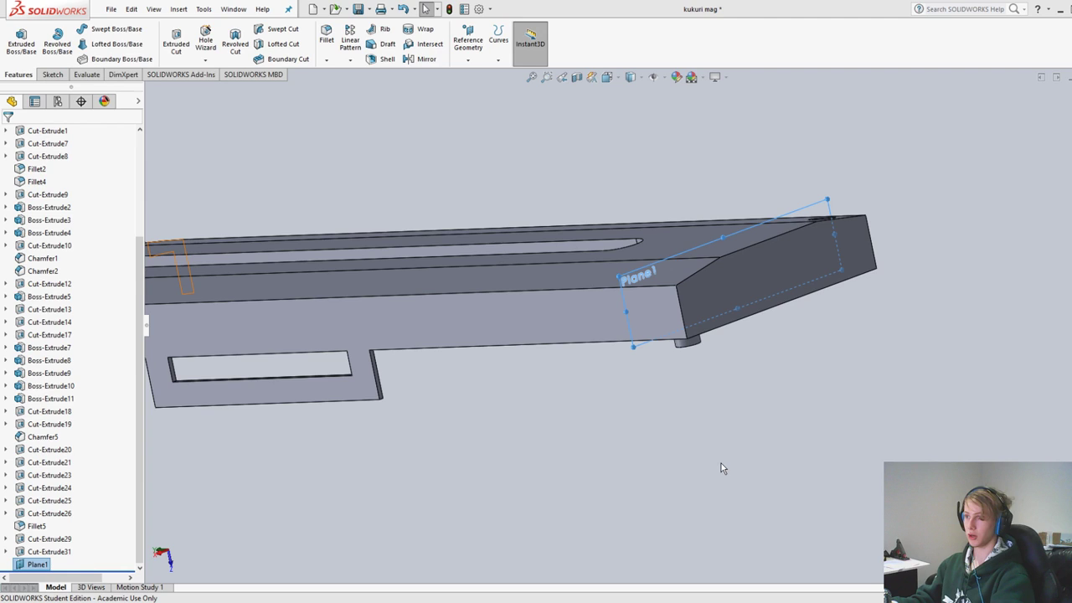
pyautogui.moveTo(721, 463); pyautogui.dragTo(364, 38, button='middle')
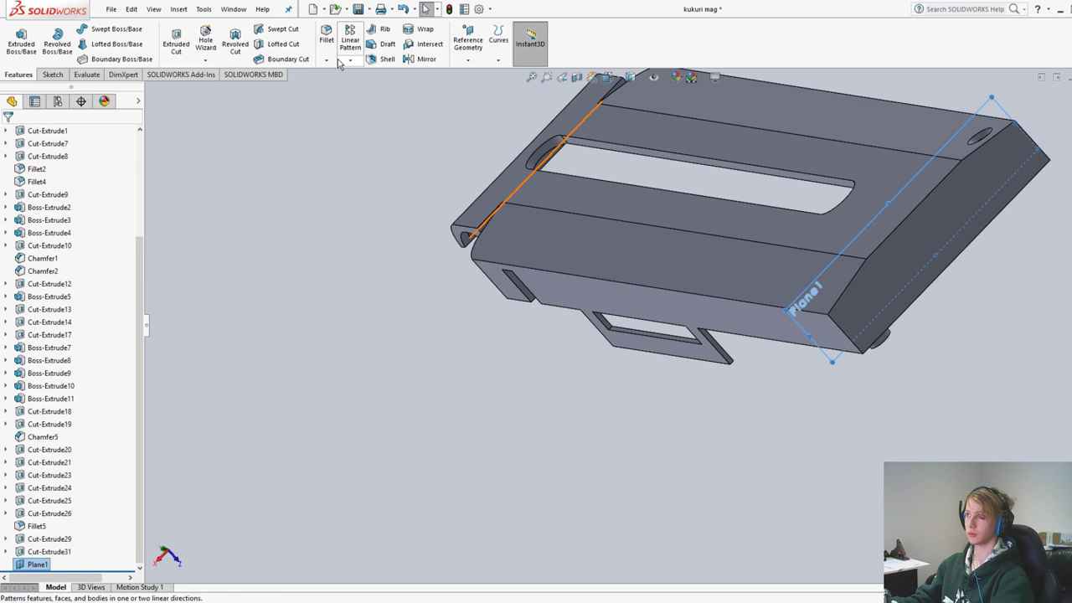
pyautogui.click(176, 41)
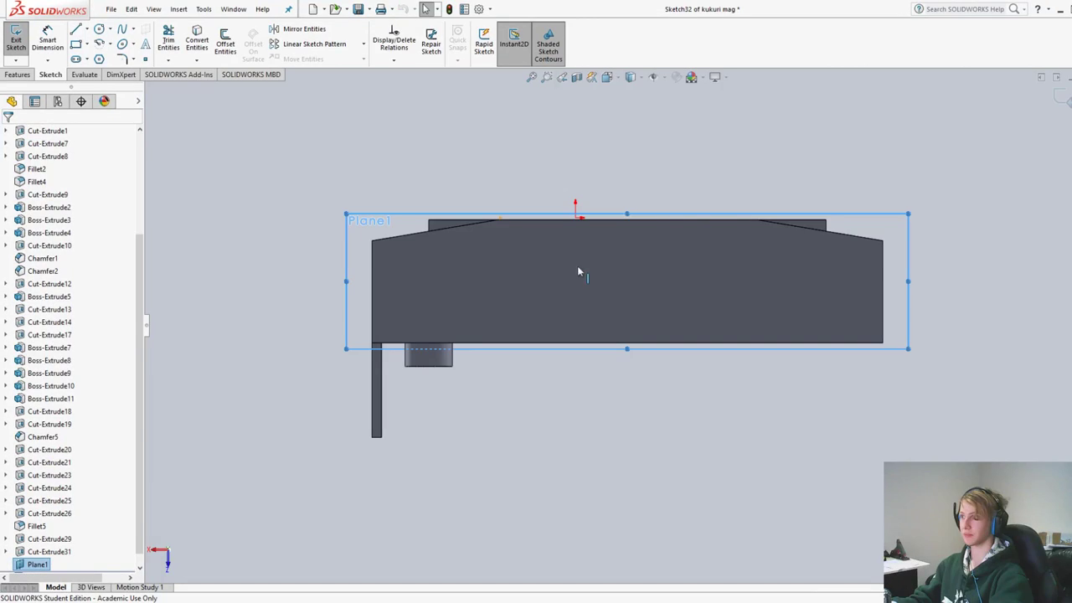
# Sketch a line about 8.63 mm down the body's vertical side edge, a short bottom segment, and a parallel line back up just inside
pyautogui.press('l')
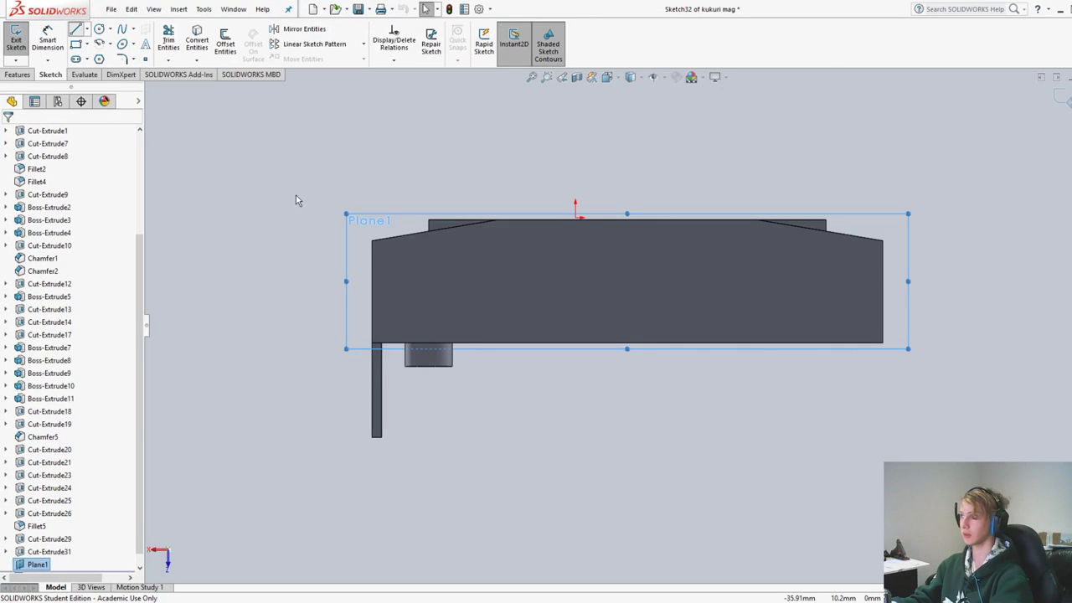
pyautogui.click(372, 241)
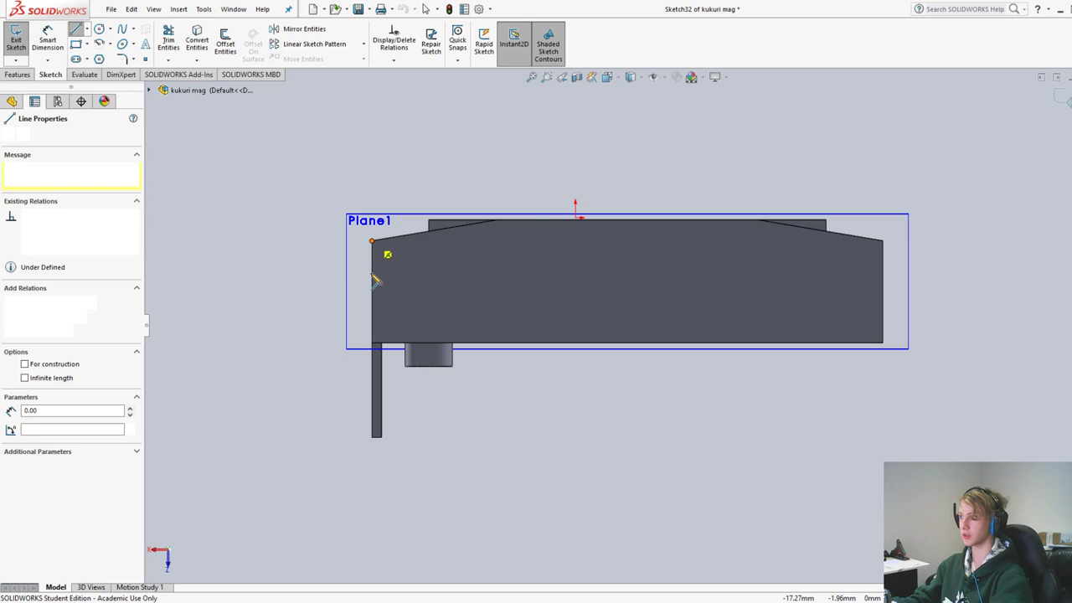
pyautogui.click(373, 343)
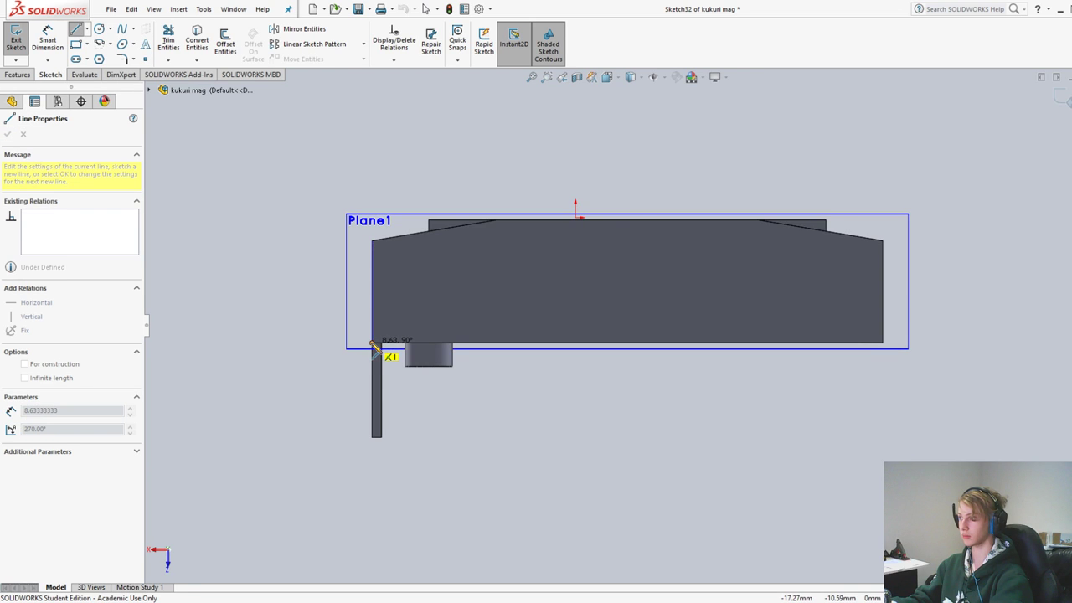
pyautogui.click(373, 343)
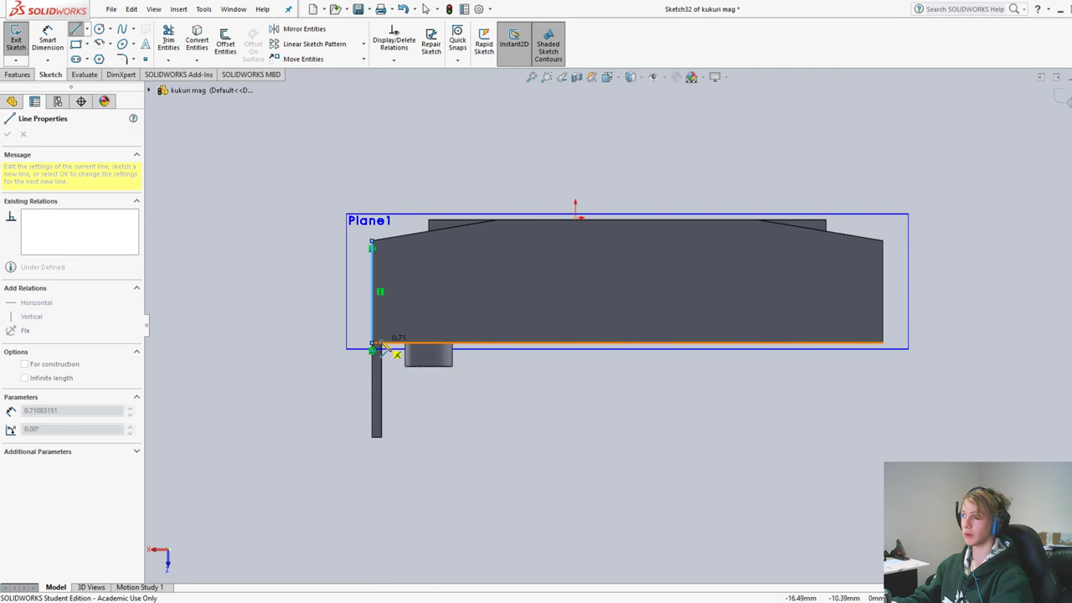
pyautogui.scroll(-8, 381, 345)
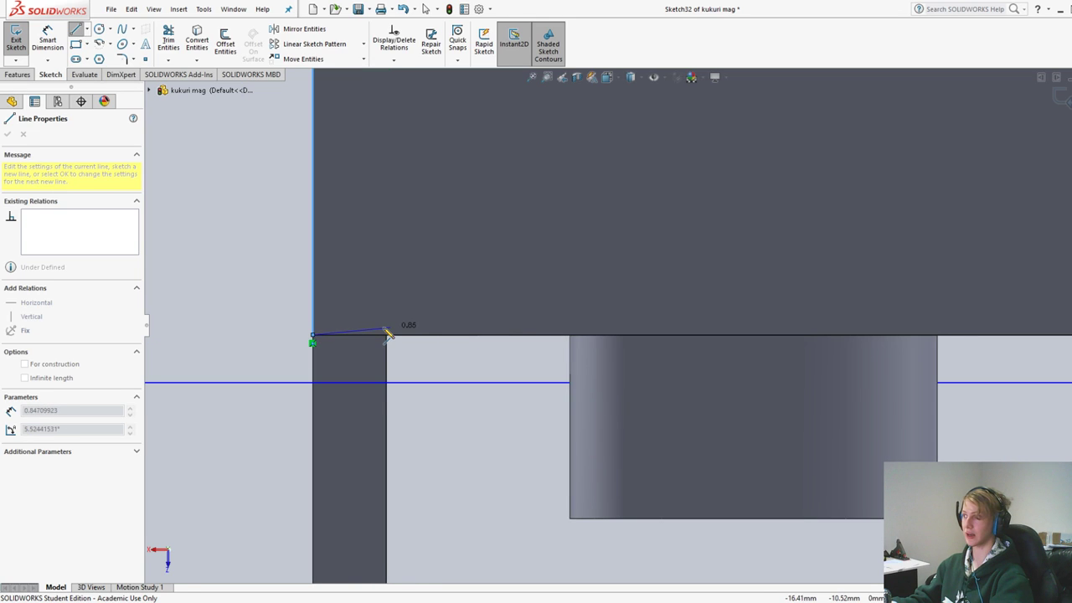
pyautogui.click(337, 335)
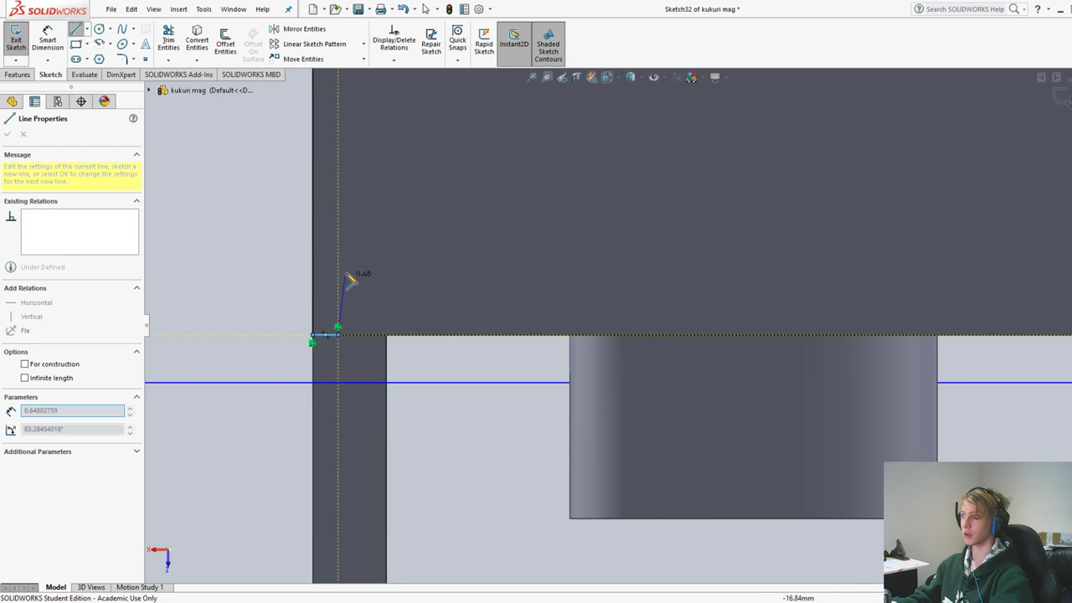
pyautogui.scroll(5, 350, 279)
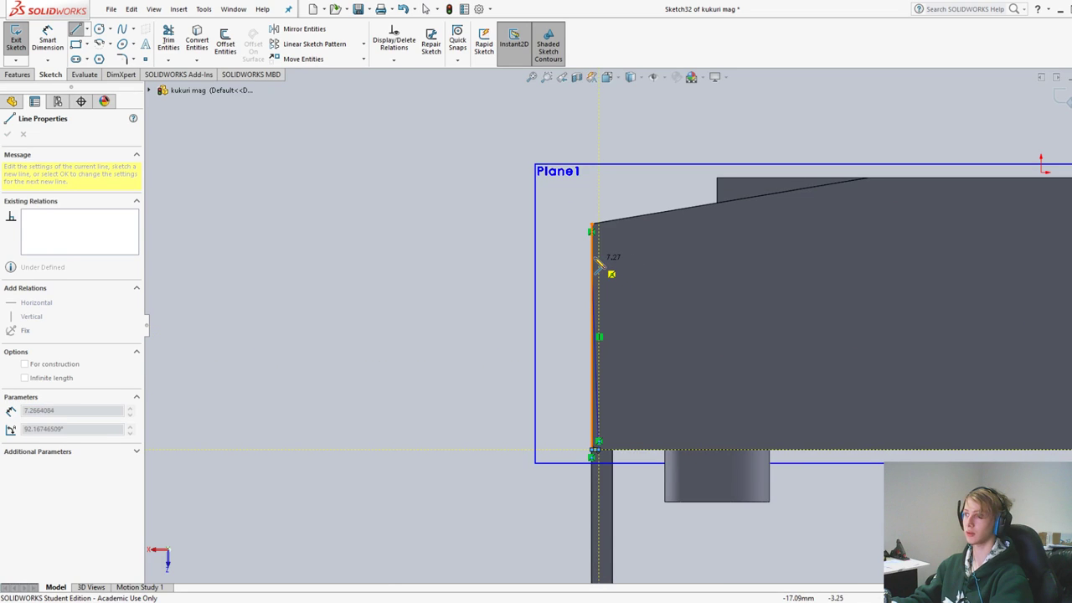
pyautogui.click(593, 230)
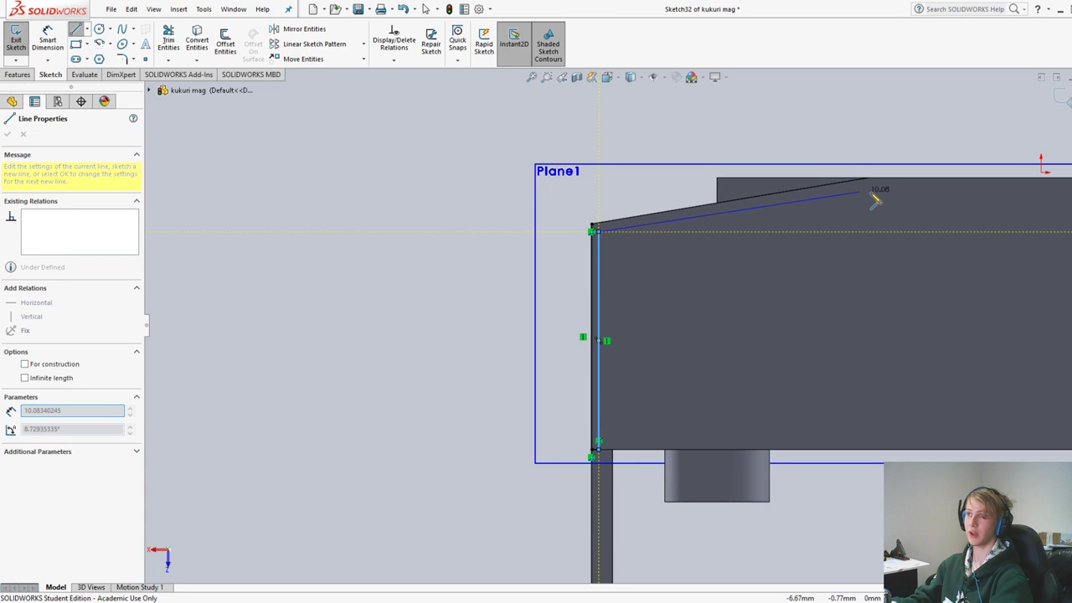
# Close the thin profile with a line about 10.3 mm long below the sloped edge, a short end segment, and a line along that edge
pyautogui.doubleClick(868, 184)
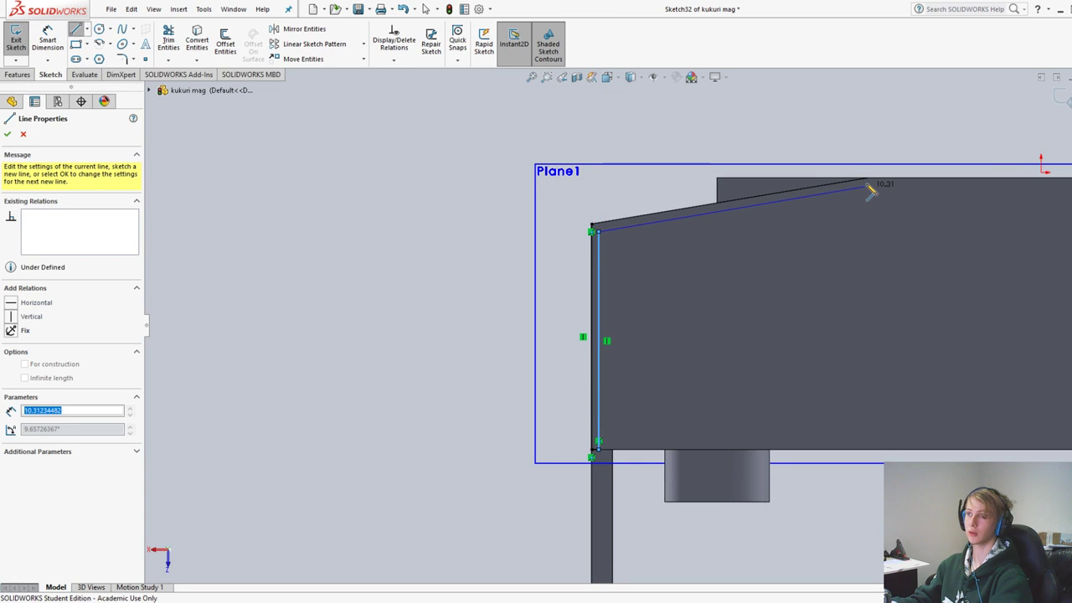
pyautogui.click(868, 185)
pyautogui.scroll(-5, 869, 186)
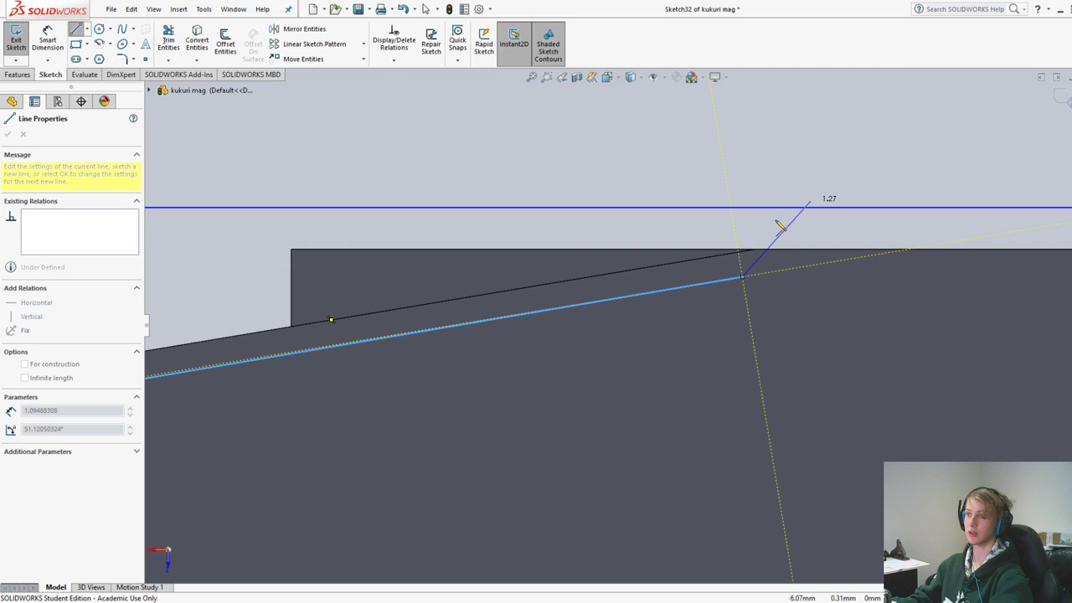
pyautogui.click(754, 252)
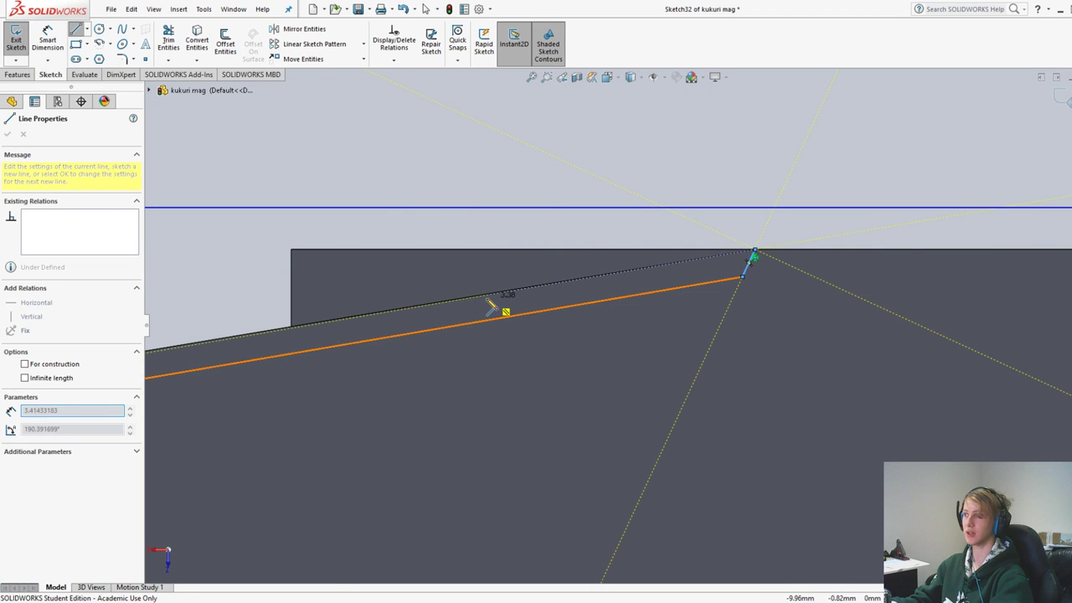
pyautogui.scroll(3, 596, 356)
pyautogui.doubleClick(339, 355)
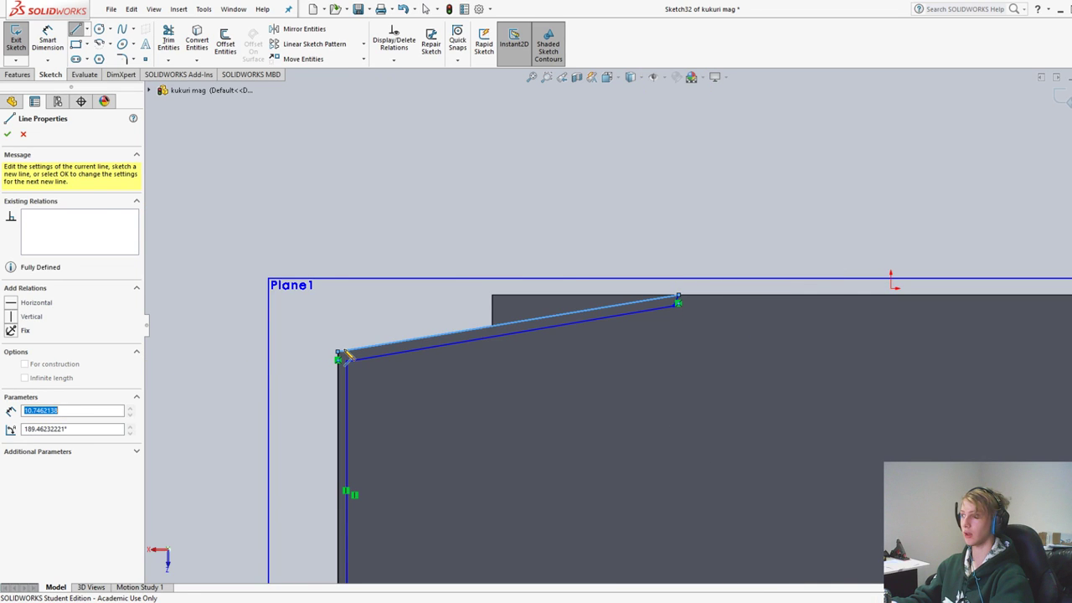
# Dimension the angle between the profile's short end segment and the flat top edge as 90°
pyautogui.click(53, 40)
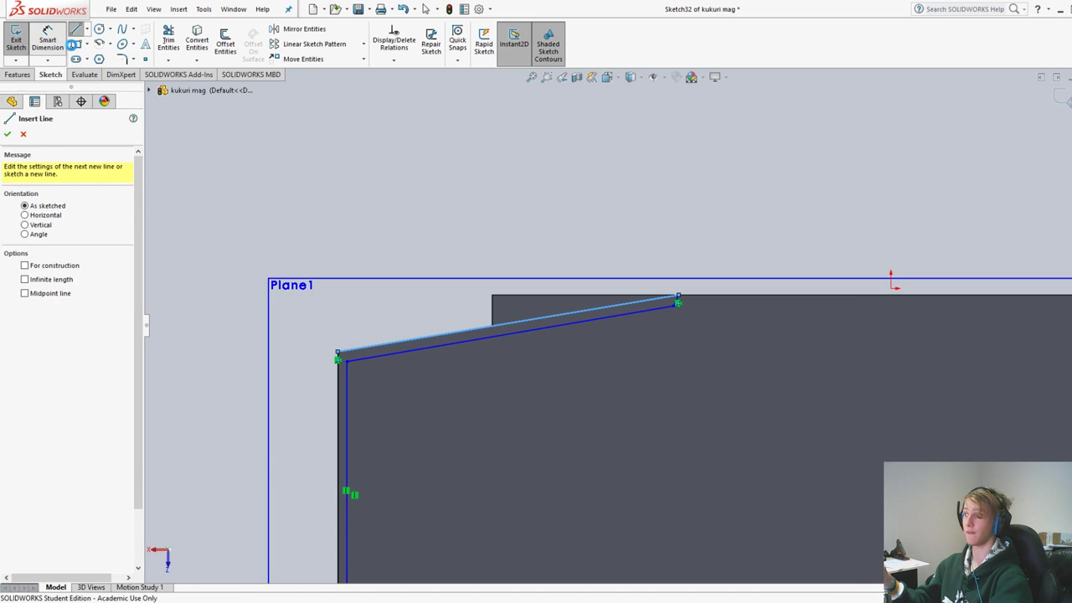
pyautogui.click(75, 30)
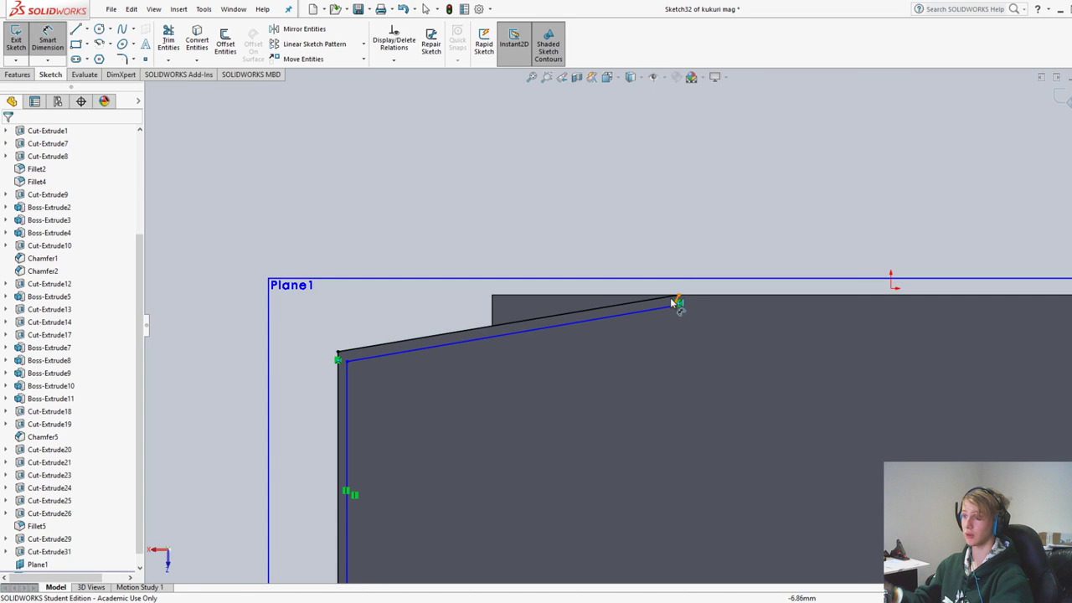
pyautogui.scroll(-10, 672, 304)
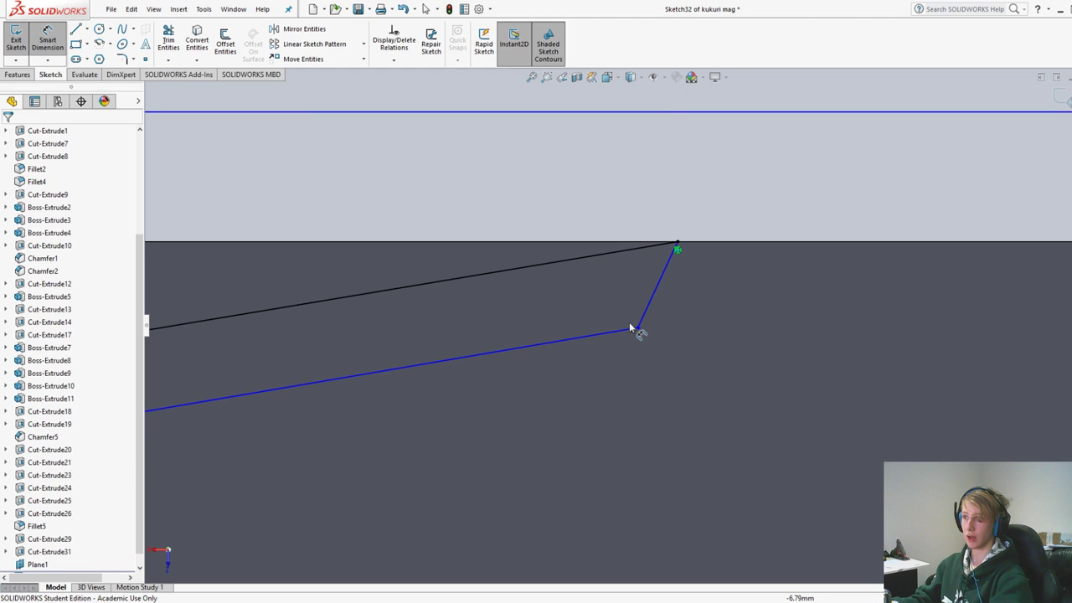
pyautogui.scroll(2, 630, 327)
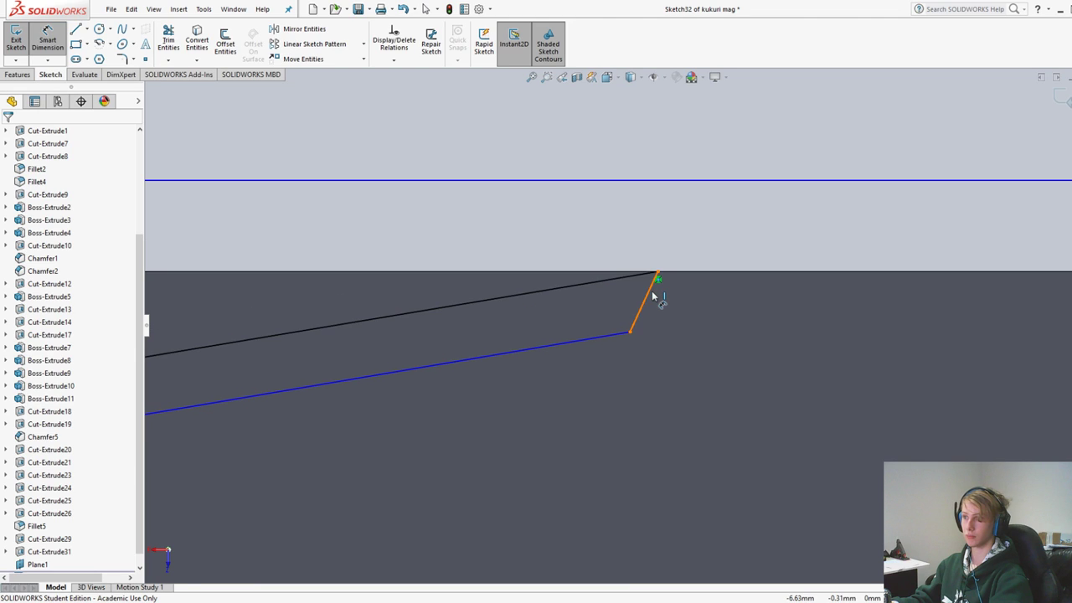
pyautogui.click(652, 295)
pyautogui.click(700, 272)
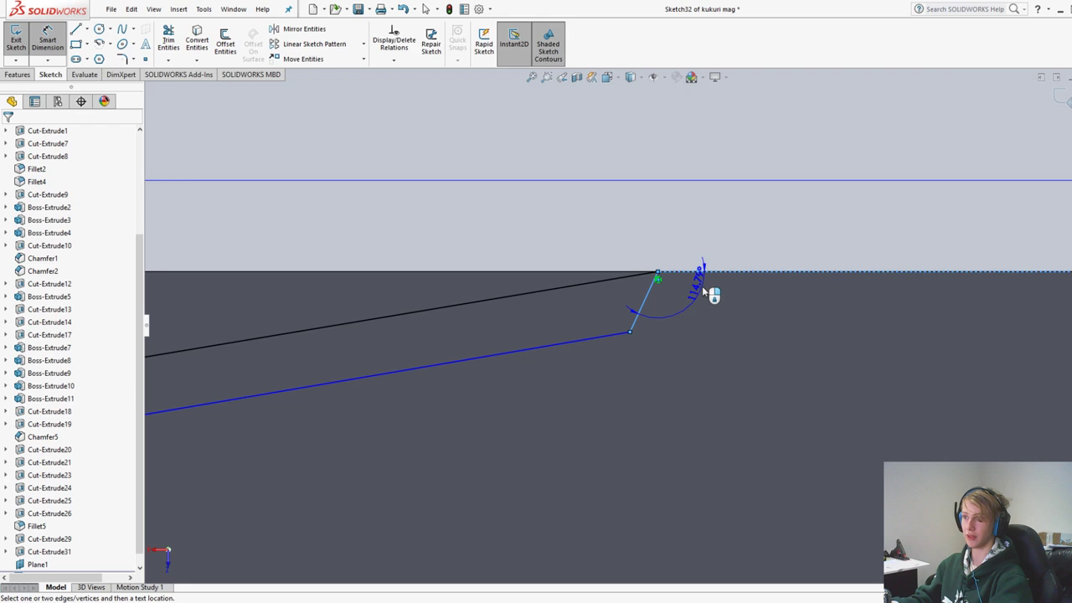
pyautogui.click(712, 312)
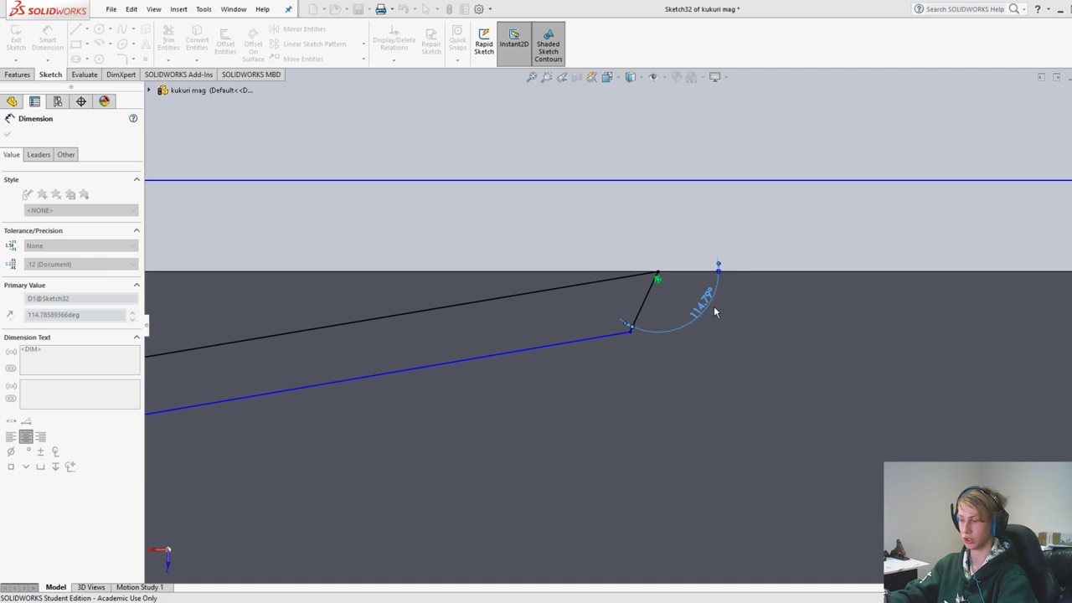
pyautogui.write('90')
pyautogui.press('Return')
# Dimension the gap between the profile's two parallel vertical lines as 0.10 mm
pyautogui.scroll(5, 703, 331)
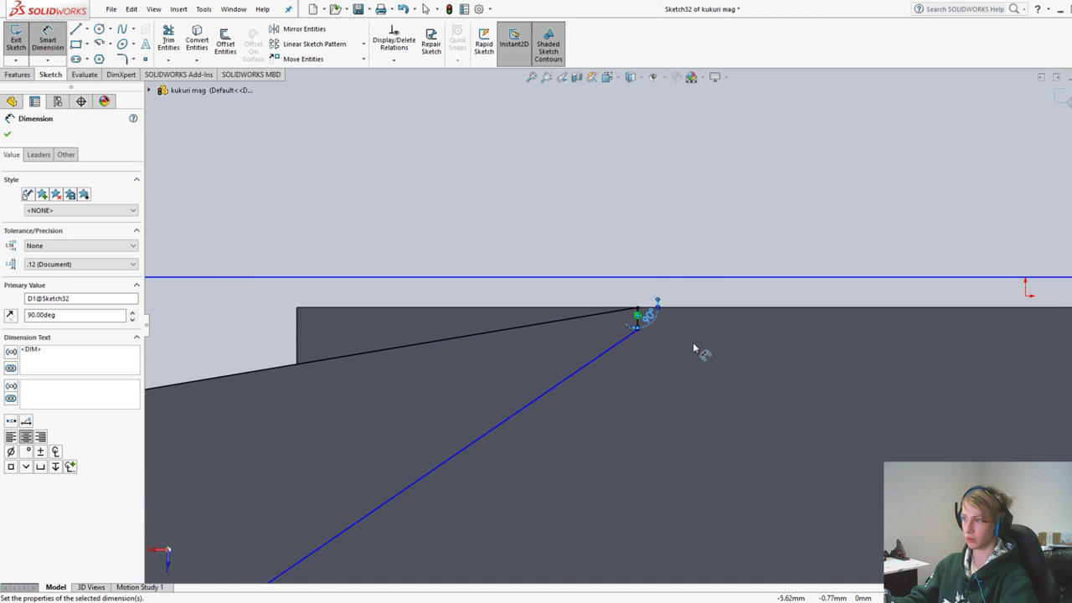
pyautogui.scroll(4, 692, 341)
pyautogui.scroll(-4, 433, 504)
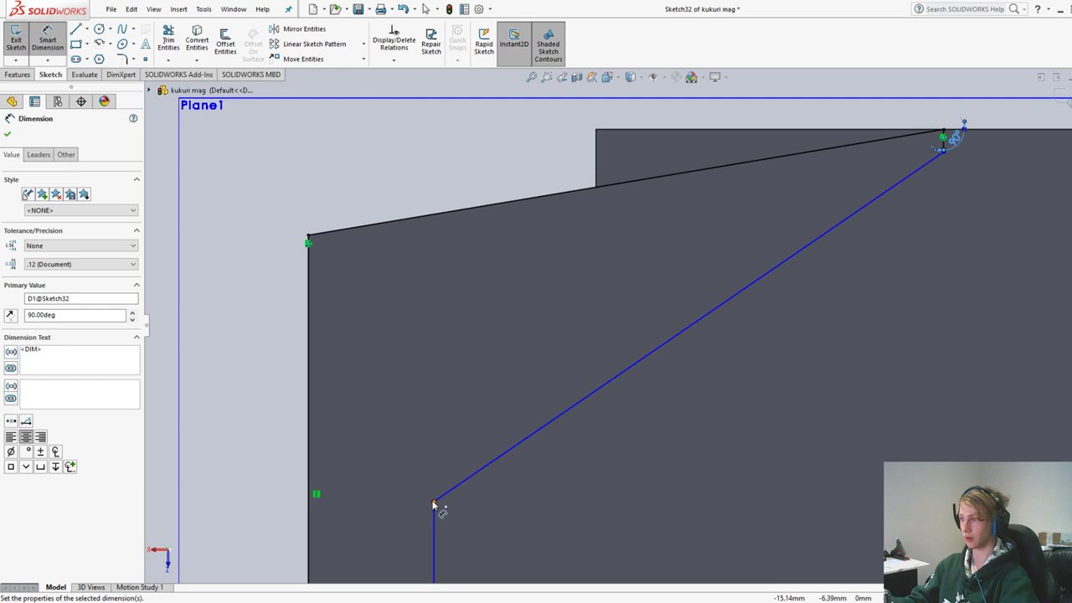
pyautogui.scroll(4, 660, 301)
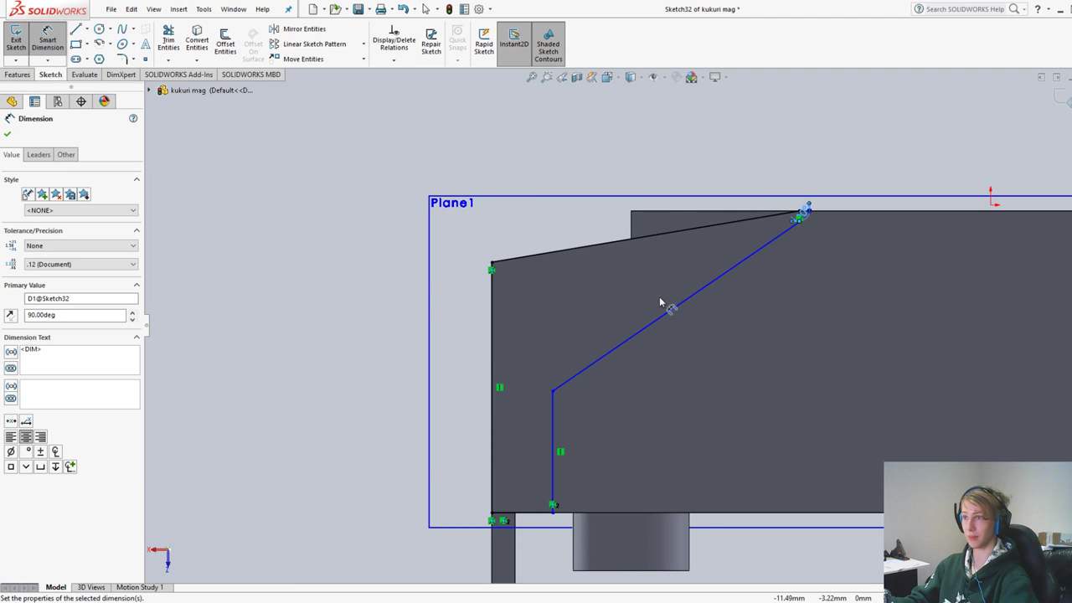
pyautogui.click(492, 417)
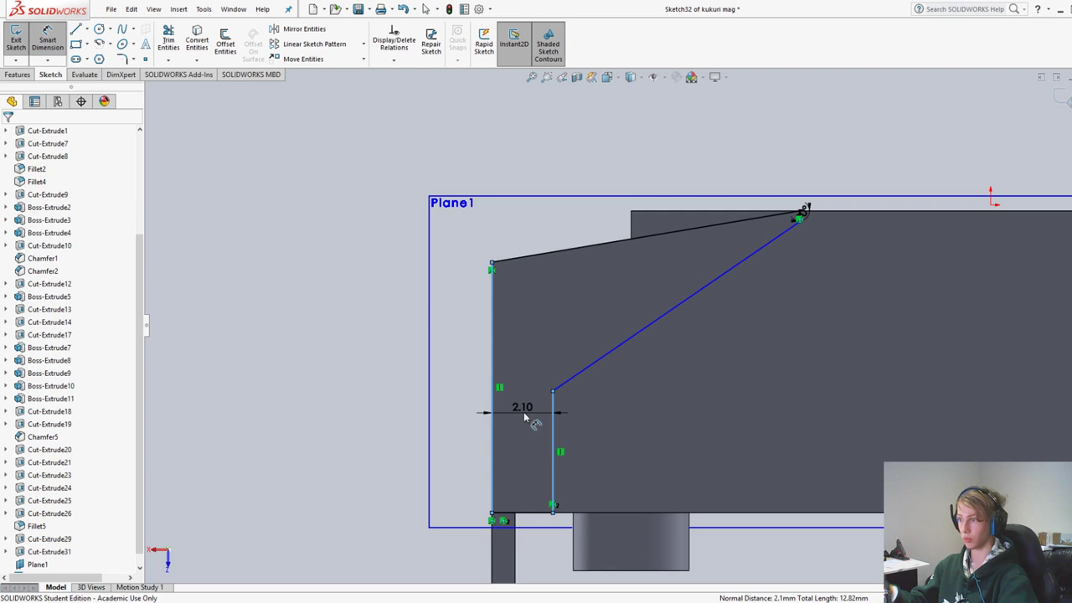
pyautogui.click(524, 416)
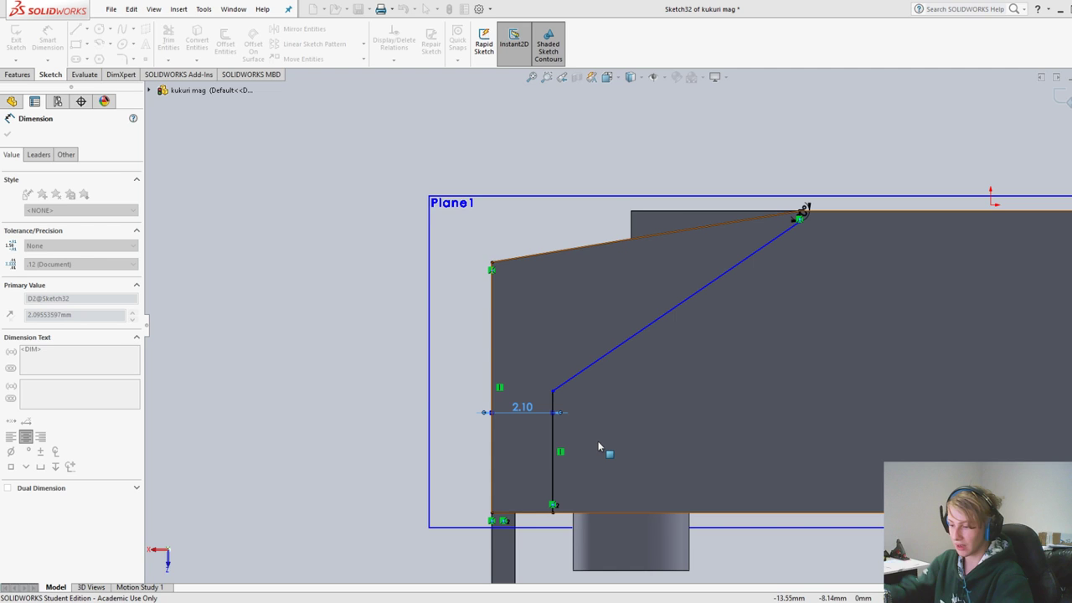
pyautogui.press('Return')
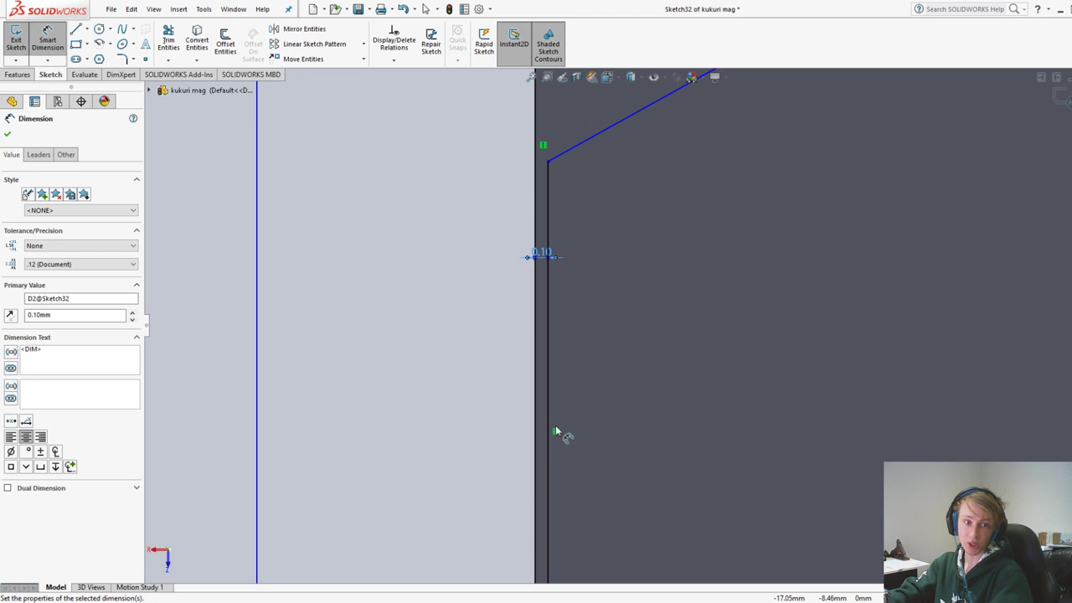
# Dimension the vertical distance between the profile's inner and outer corners at the low end of the slope as 0.10 mm
pyautogui.scroll(13, 628, 324)
pyautogui.scroll(-3, 662, 226)
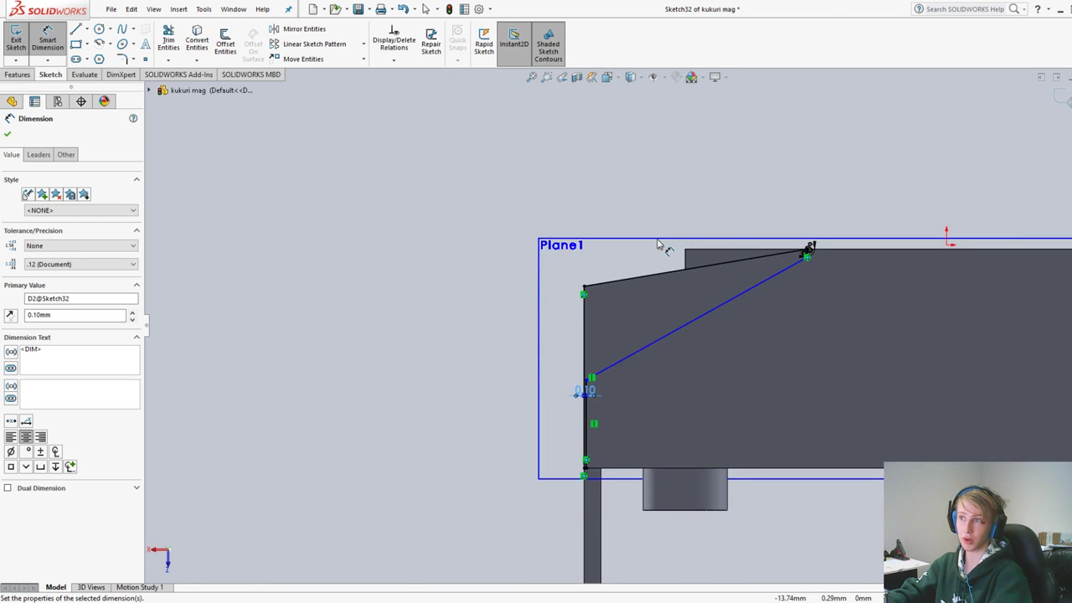
pyautogui.scroll(-3, 659, 244)
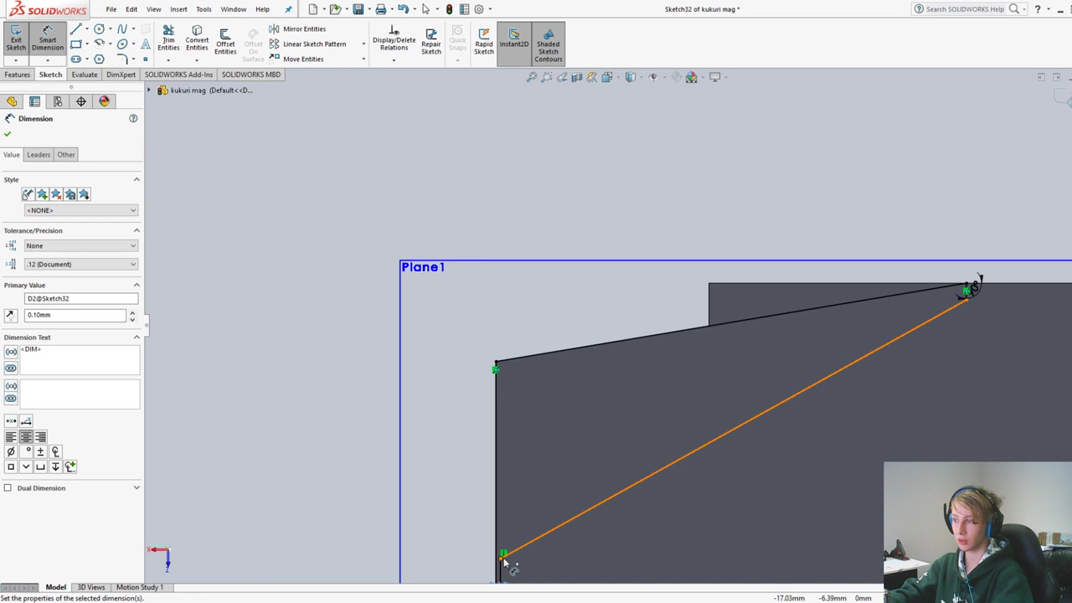
pyautogui.click(502, 557)
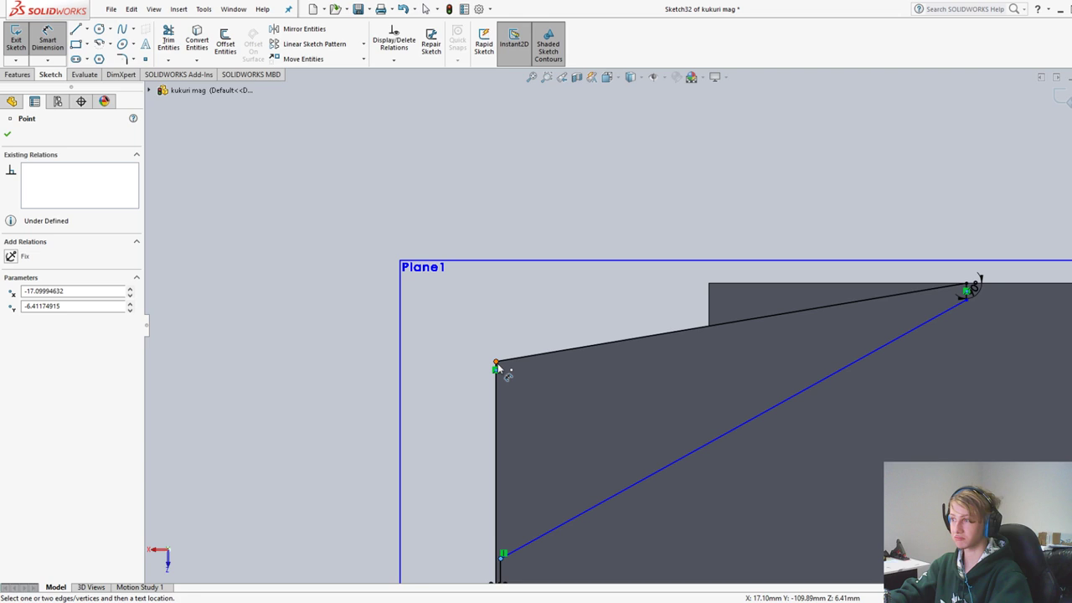
pyautogui.click(497, 366)
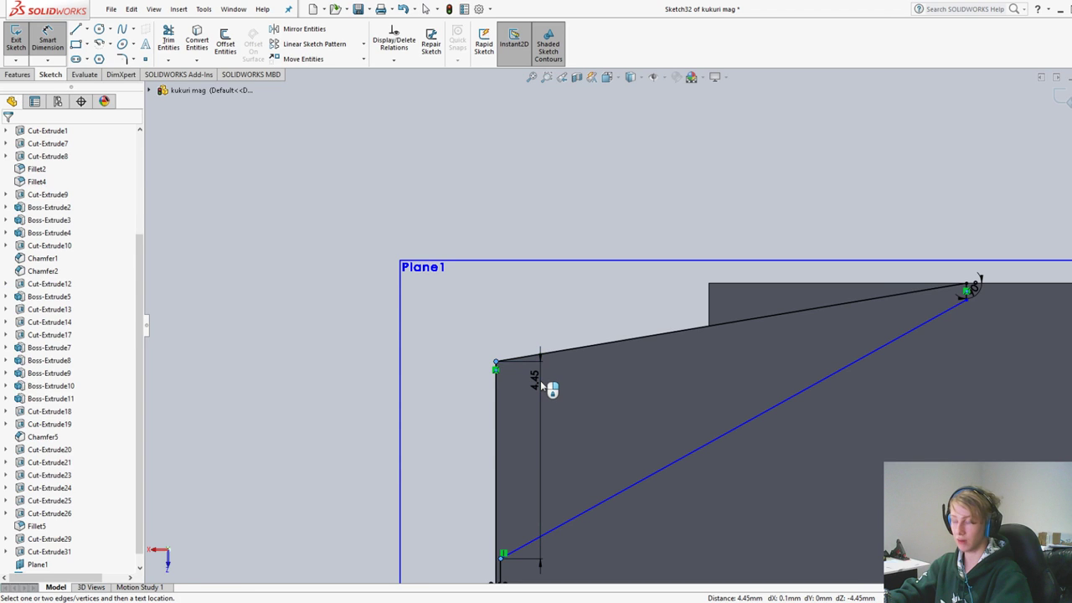
pyautogui.click(540, 380)
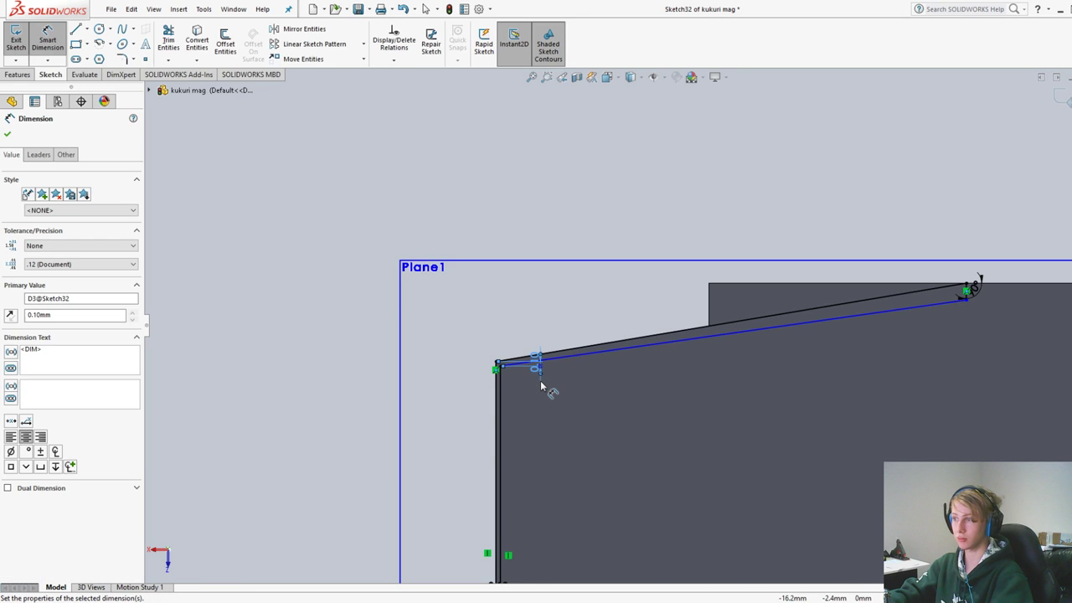
# Dimension the vertical distance between the profile's two end corners at the high end of the slope as 0.10 mm
pyautogui.scroll(-3, 852, 311)
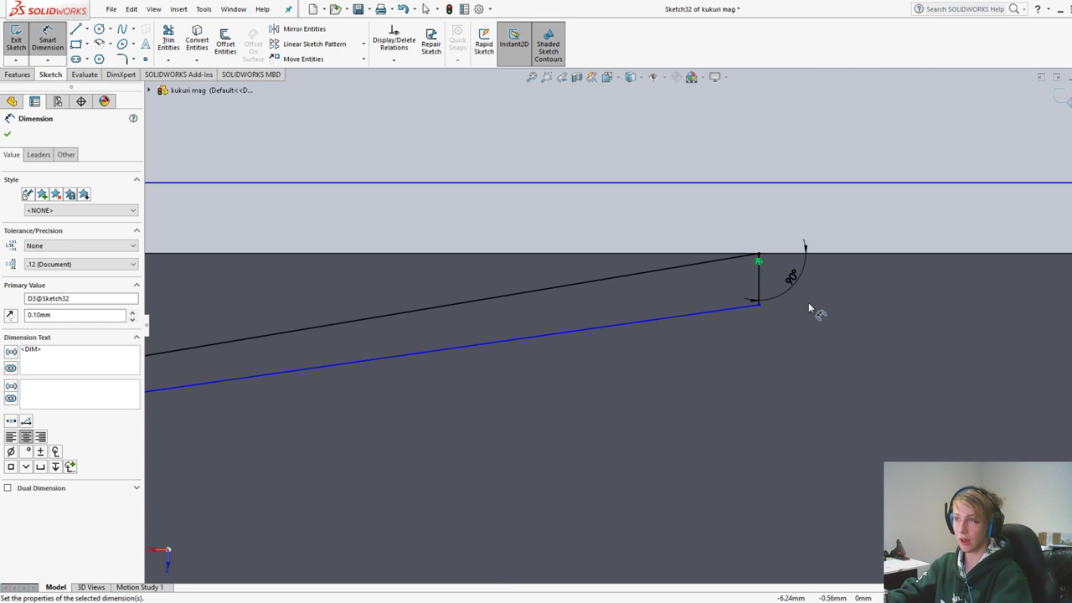
pyautogui.click(758, 256)
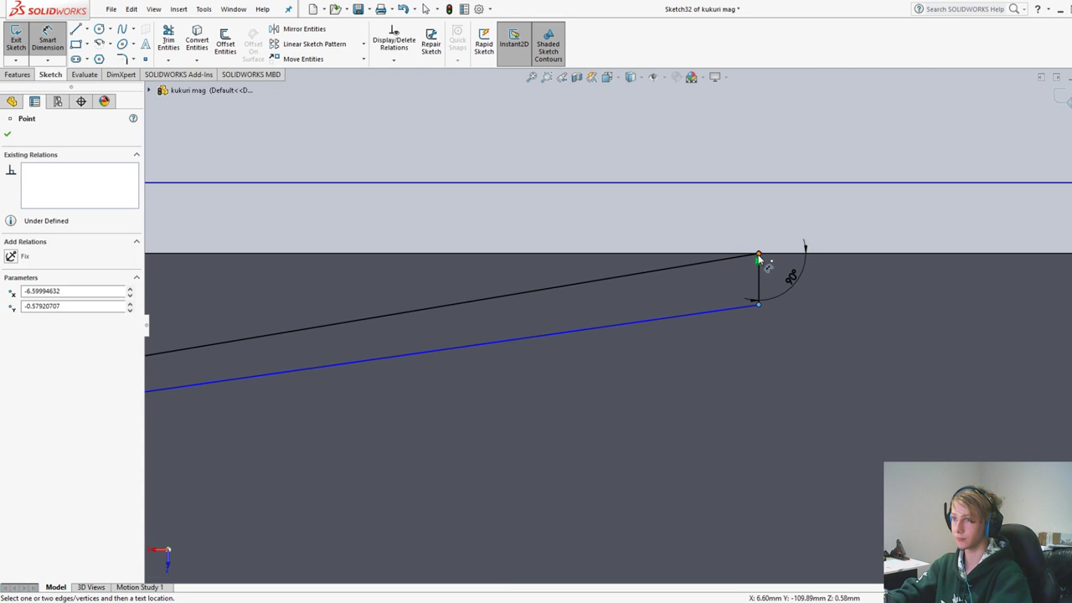
pyautogui.click(758, 304)
pyautogui.click(851, 312)
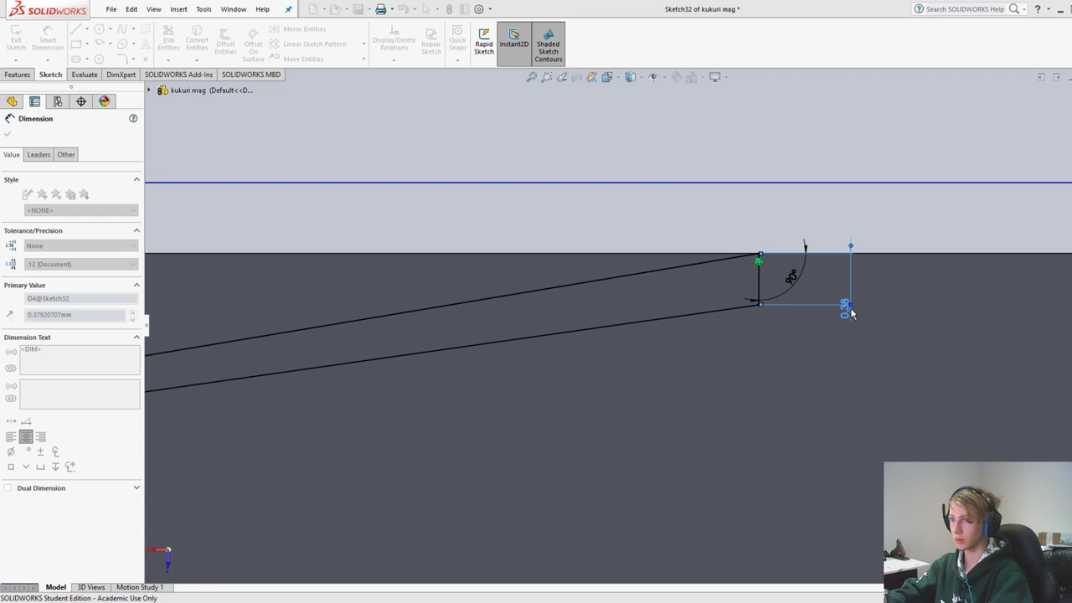
pyautogui.write('.1')
pyautogui.press('Return')
pyautogui.scroll(3, 629, 326)
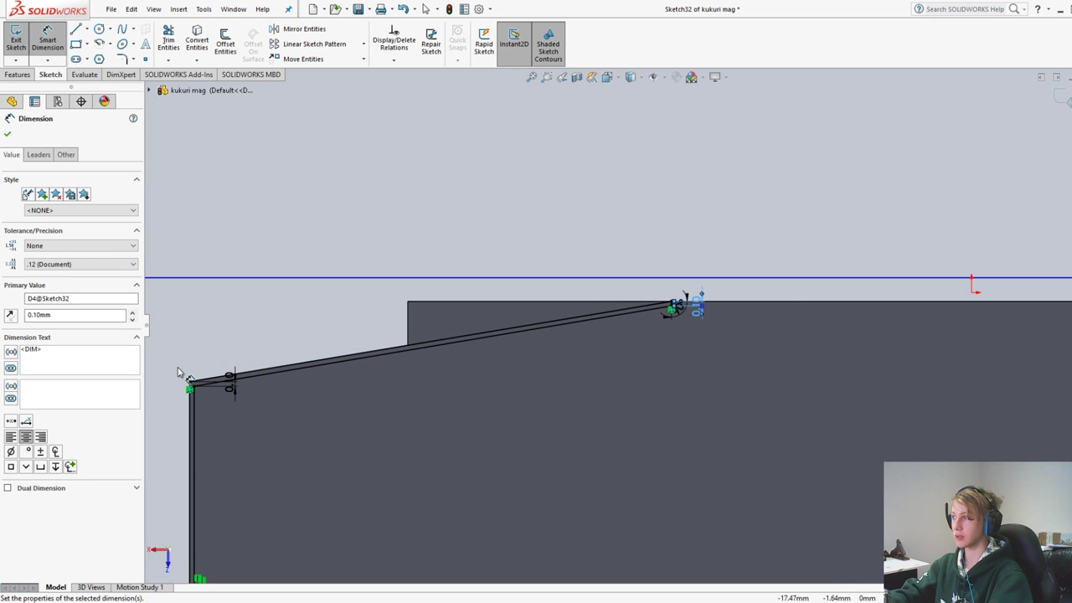
pyautogui.scroll(5, 179, 368)
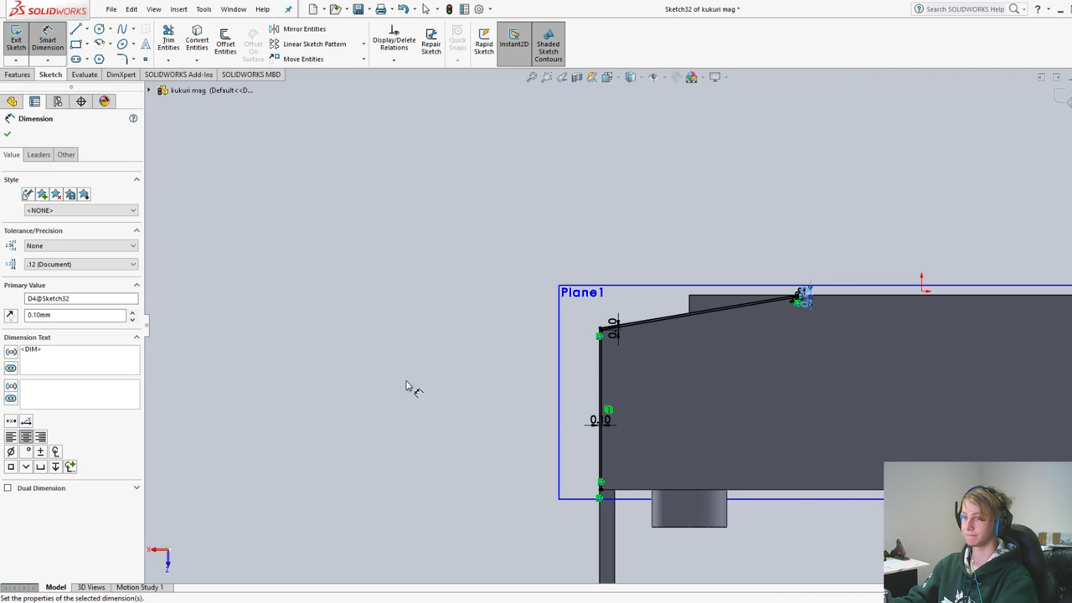
# Cut-extrude the thin profile with a blind depth of 5 mm along the mag body
pyautogui.click(31, 46)
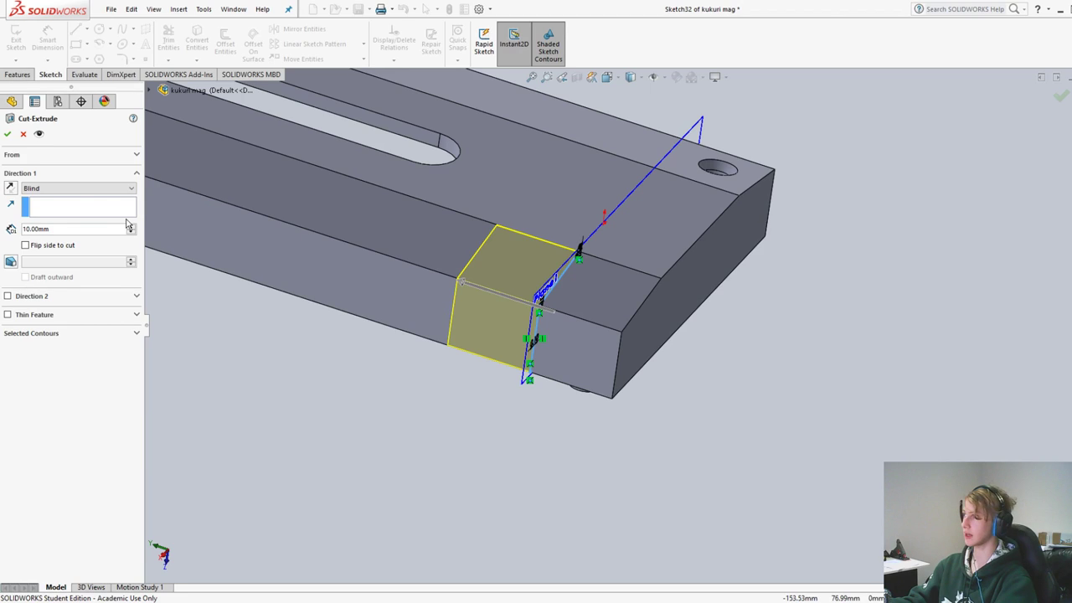
pyautogui.doubleClick(90, 229)
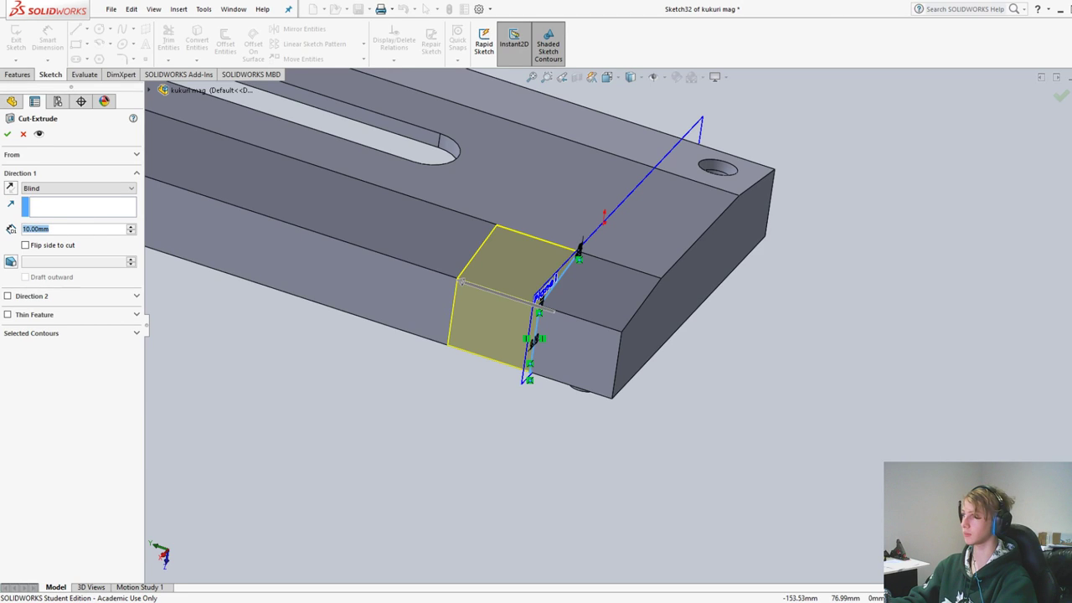
pyautogui.write('5')
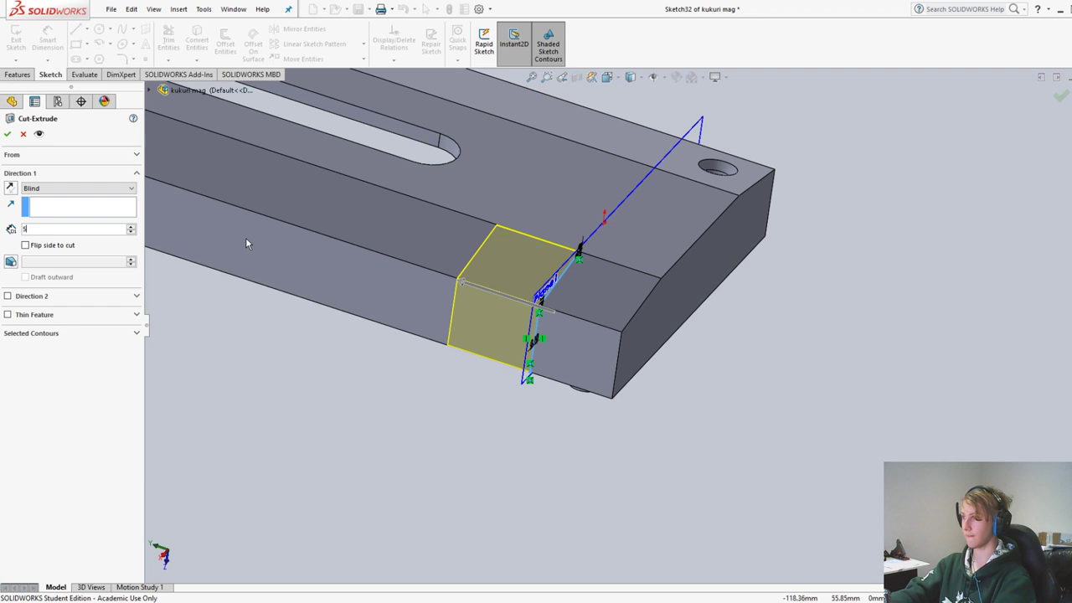
pyautogui.moveTo(246, 239); pyautogui.dragTo(364, 352, button='middle')
pyautogui.scroll(4, 364, 352)
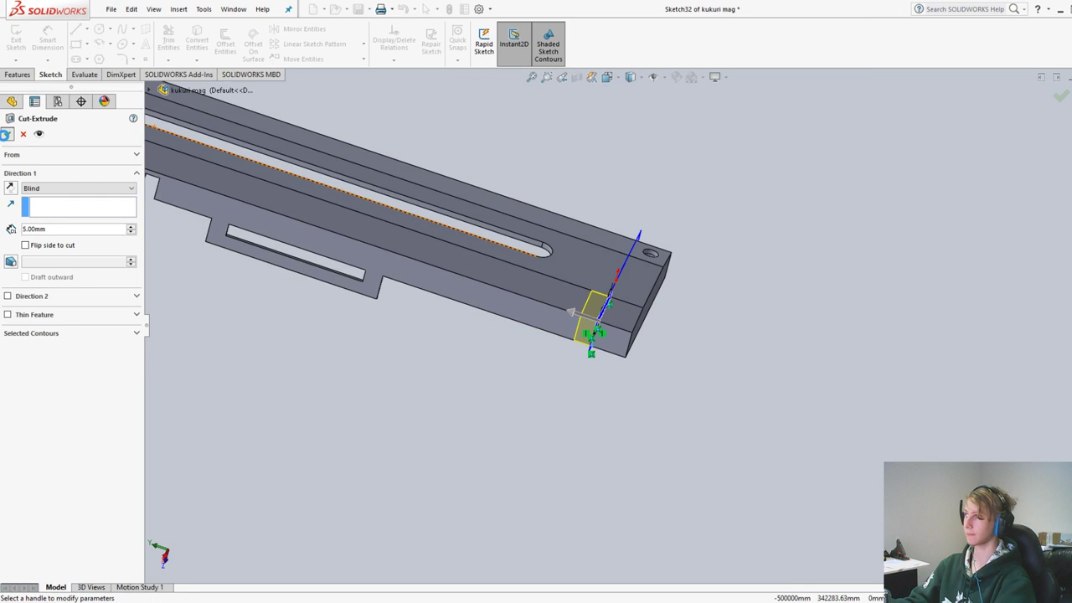
pyautogui.click(7, 134)
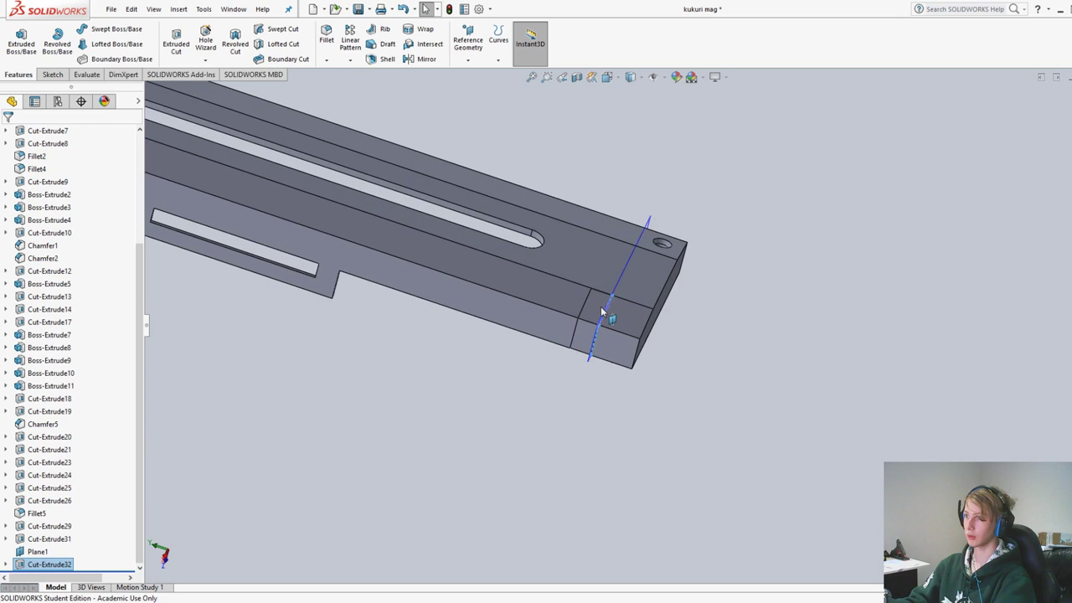
pyautogui.scroll(-4, 601, 312)
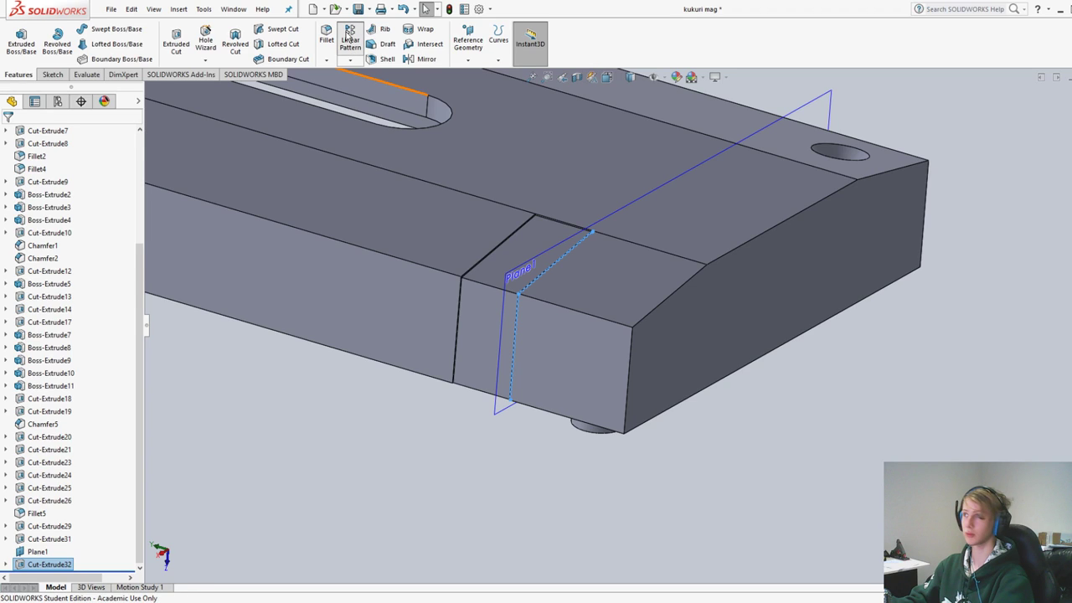
pyautogui.click(350, 37)
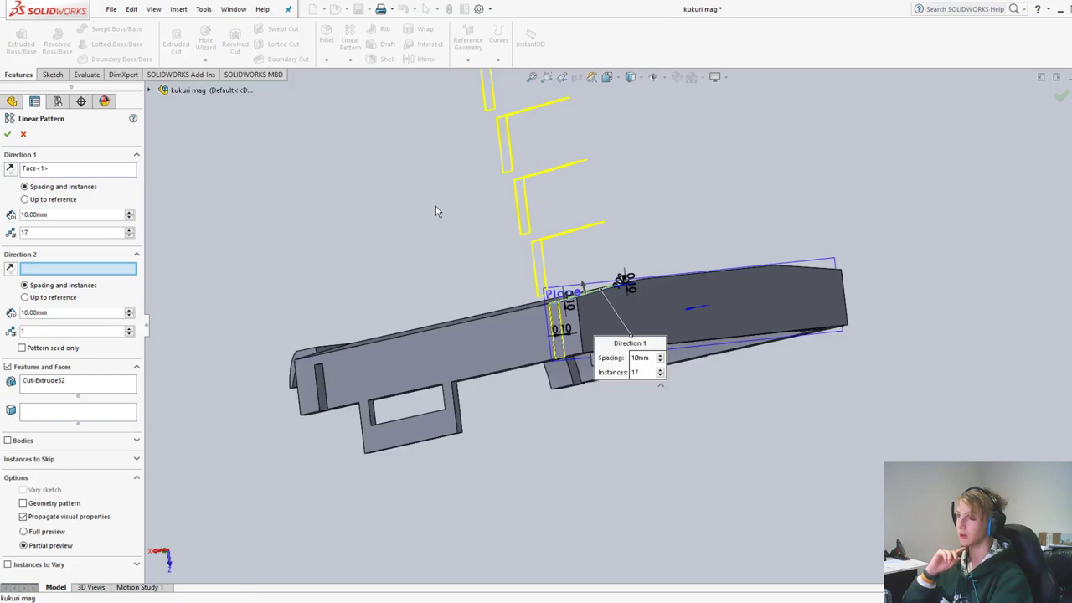
pyautogui.scroll(4, 529, 213)
pyautogui.moveTo(541, 215); pyautogui.dragTo(509, 361, button='middle')
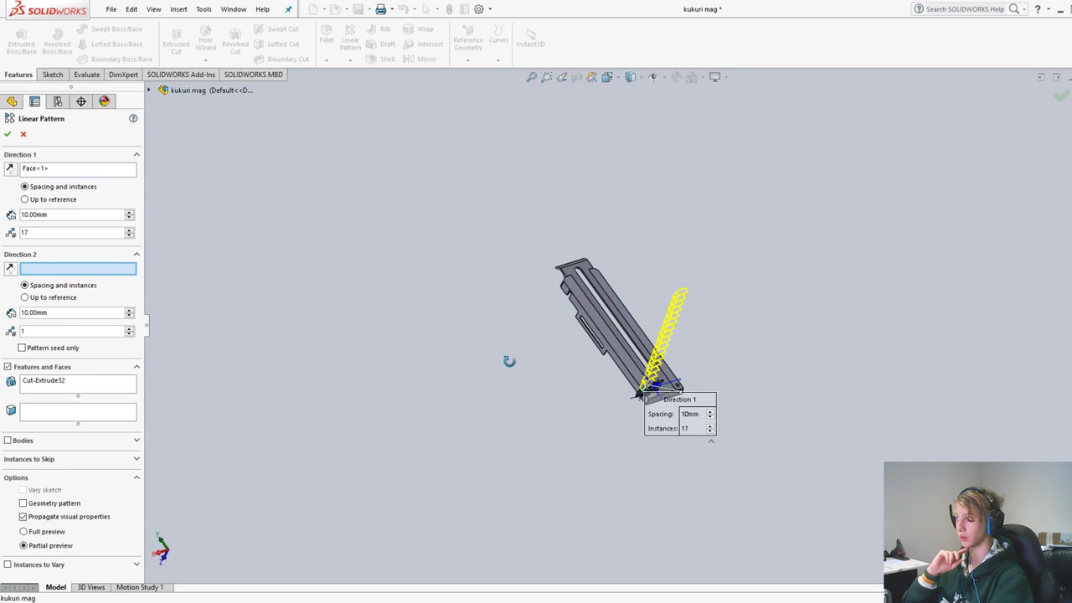
pyautogui.scroll(-4, 544, 327)
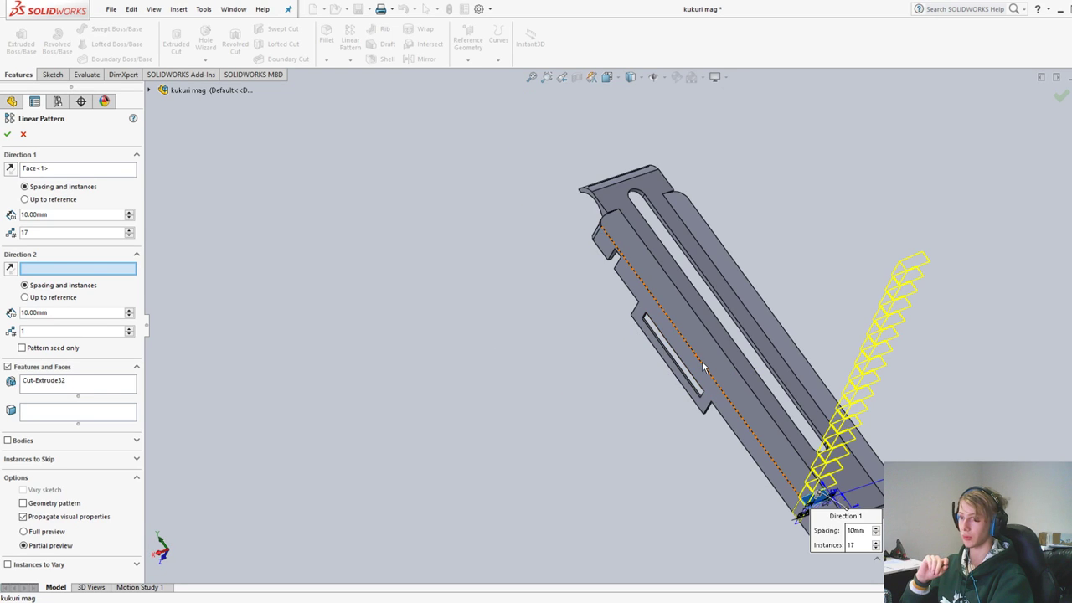
pyautogui.moveTo(703, 369); pyautogui.dragTo(608, 394, button='middle')
pyautogui.click(611, 396)
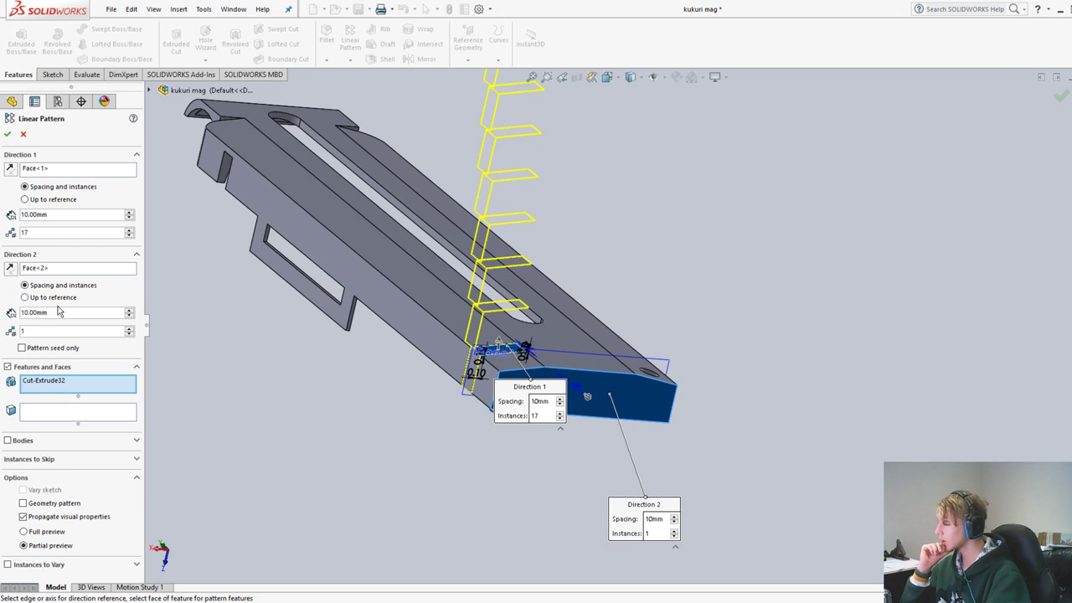
pyautogui.click(63, 268)
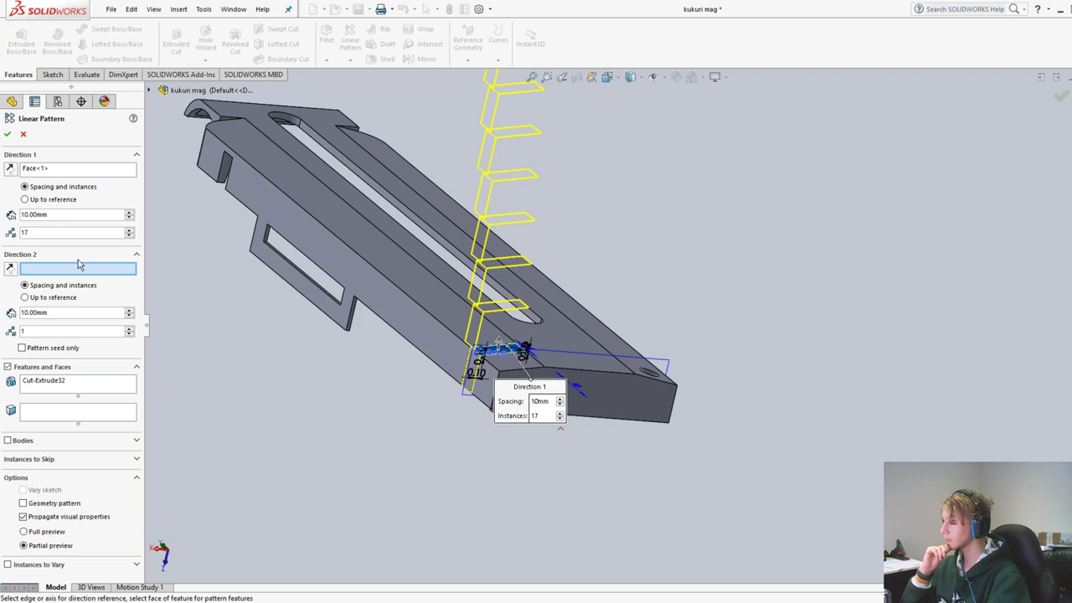
pyautogui.click(51, 200)
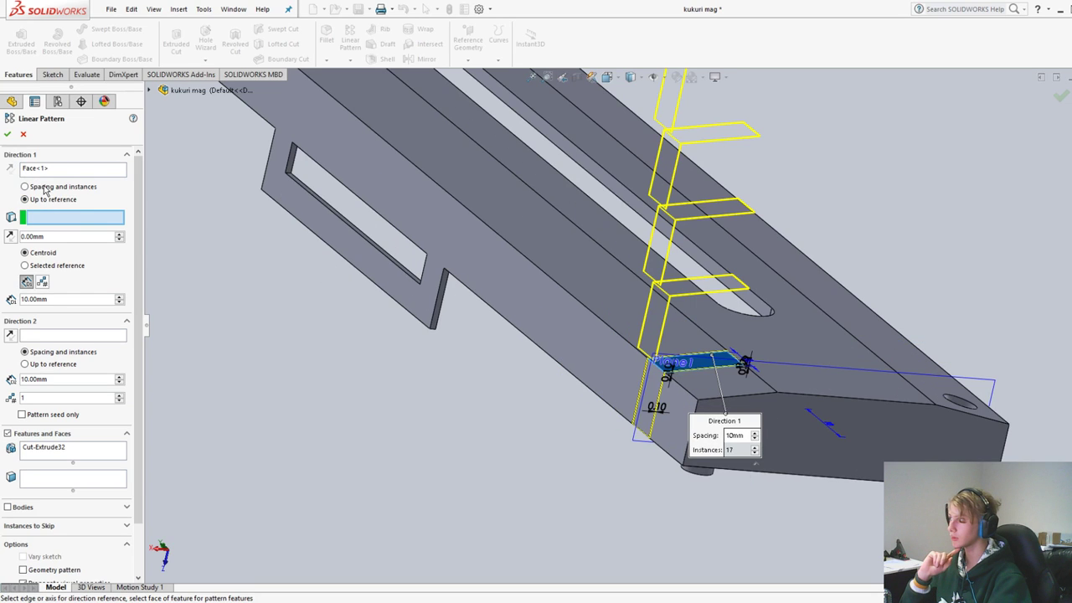
pyautogui.click(45, 188)
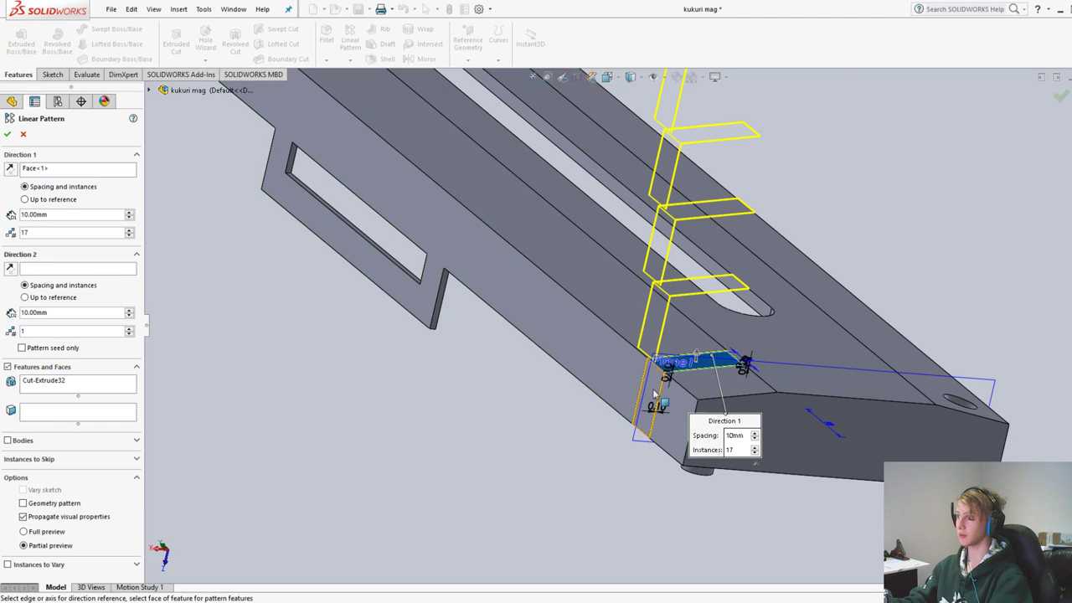
pyautogui.scroll(-4, 654, 394)
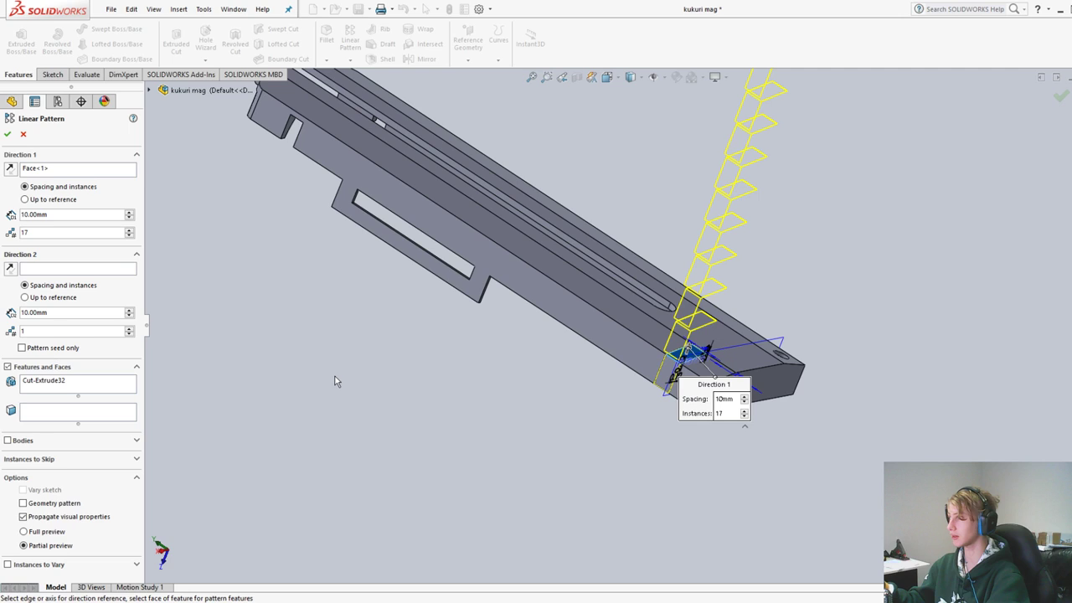
pyautogui.moveTo(334, 381); pyautogui.dragTo(778, 300, button='middle')
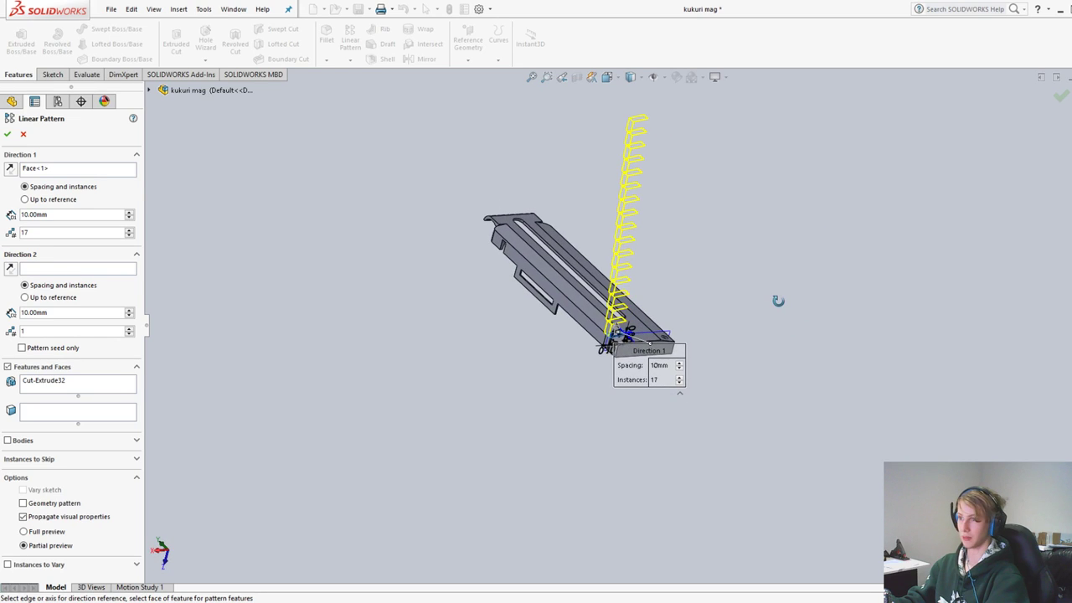
pyautogui.scroll(-5, 458, 298)
pyautogui.click(24, 134)
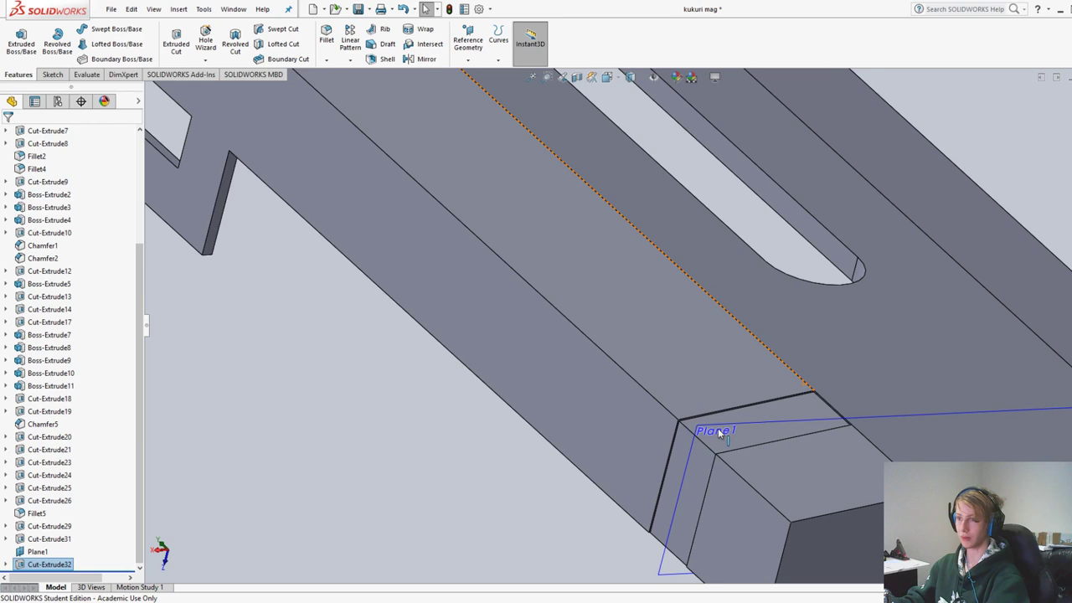
# Start a symmetric 0.10 mm fillet and select the shallow recess's far end edges on the sloped face and the side face
pyautogui.moveTo(718, 428); pyautogui.dragTo(670, 385, button='middle')
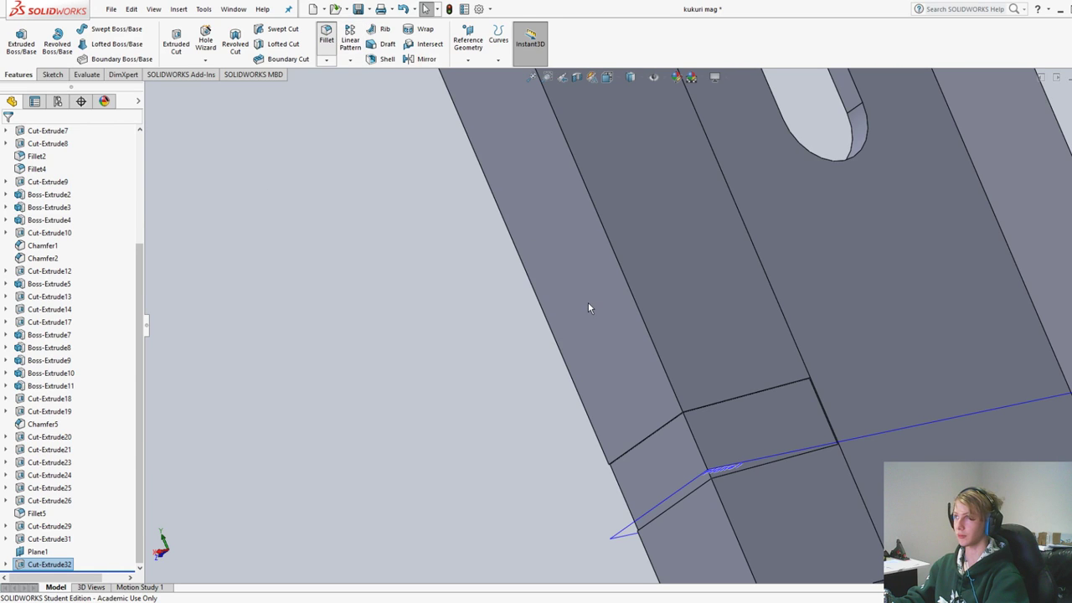
pyautogui.press('f')
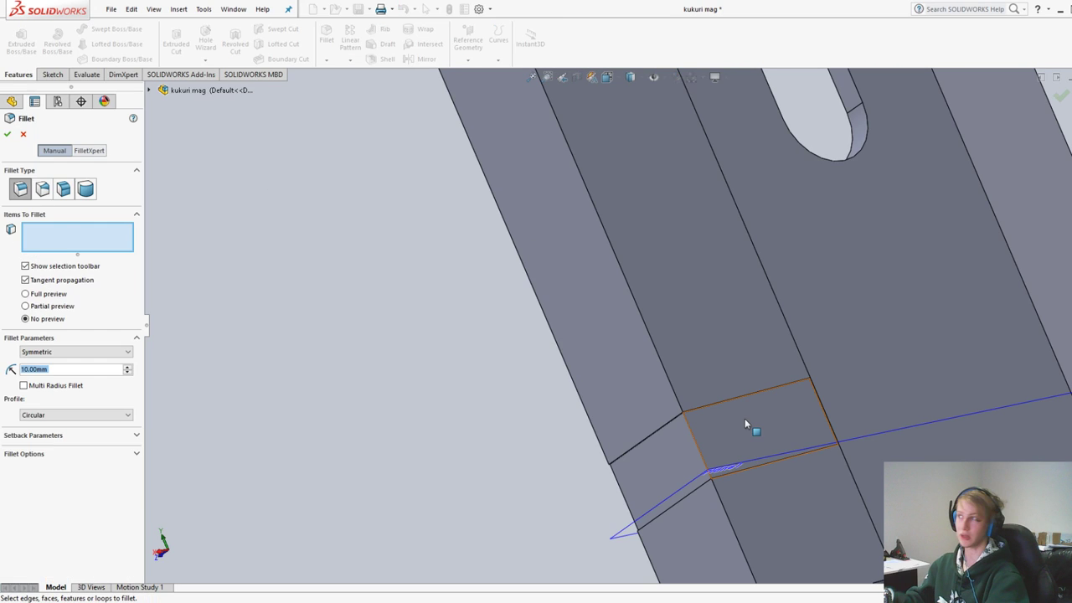
pyautogui.scroll(-5, 745, 424)
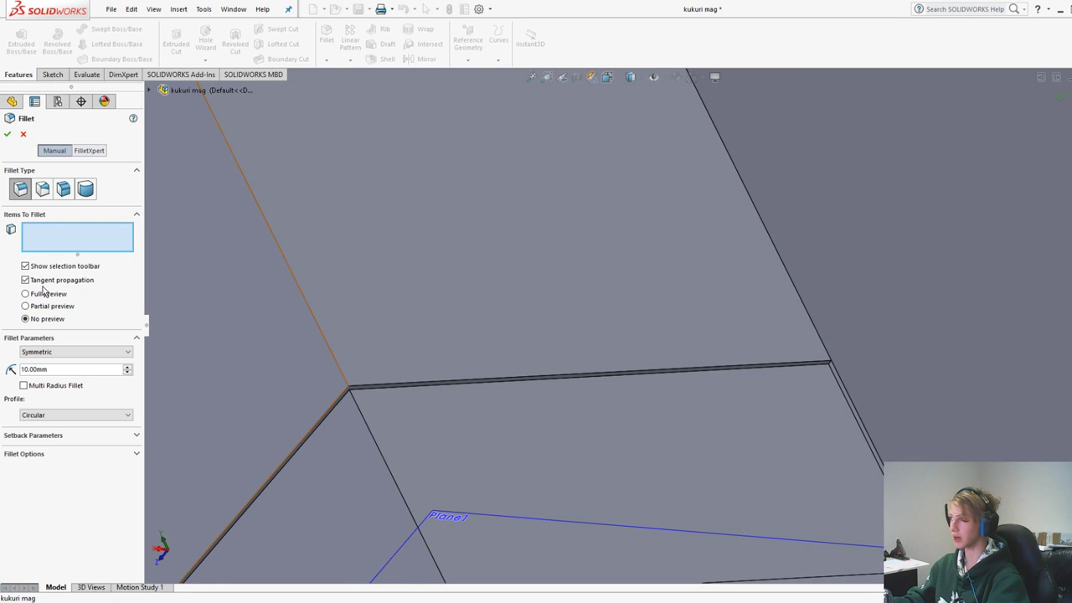
pyautogui.doubleClick(50, 369)
pyautogui.write('0')
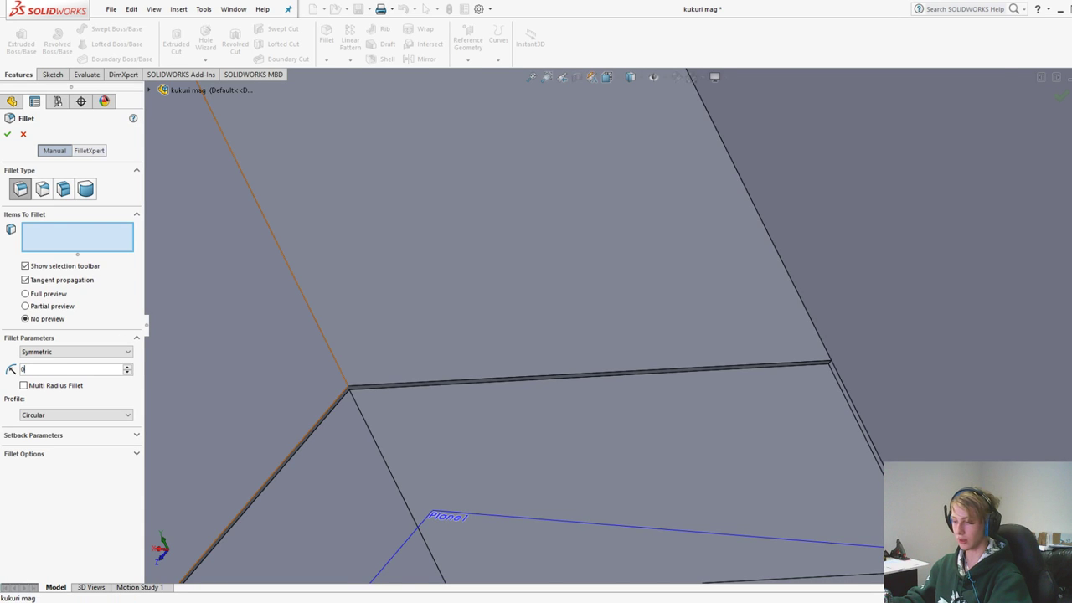
pyautogui.write('.1')
pyautogui.scroll(3, 386, 404)
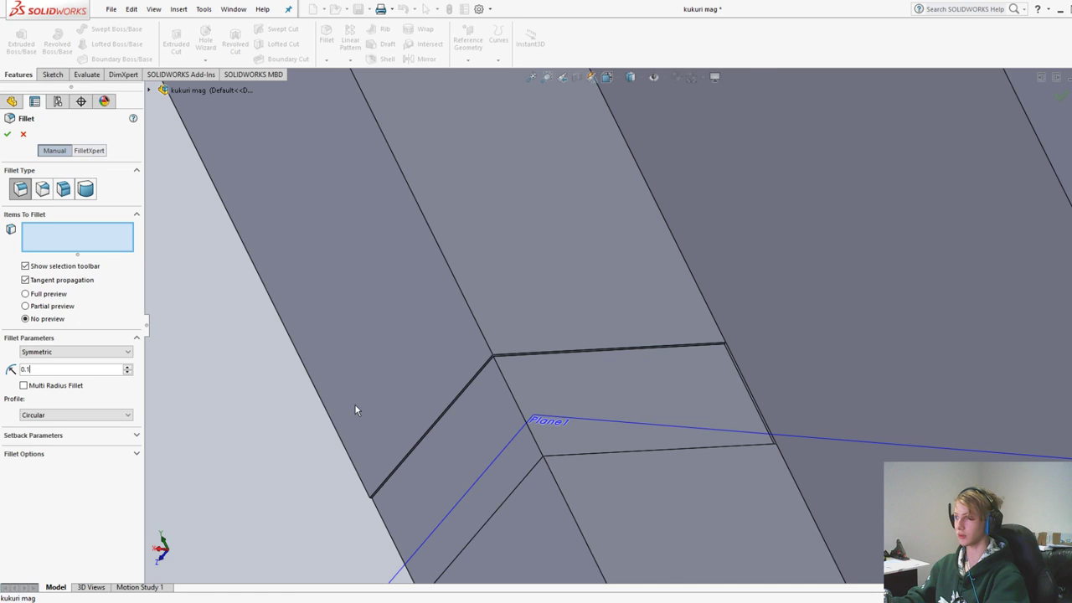
pyautogui.scroll(-4, 438, 325)
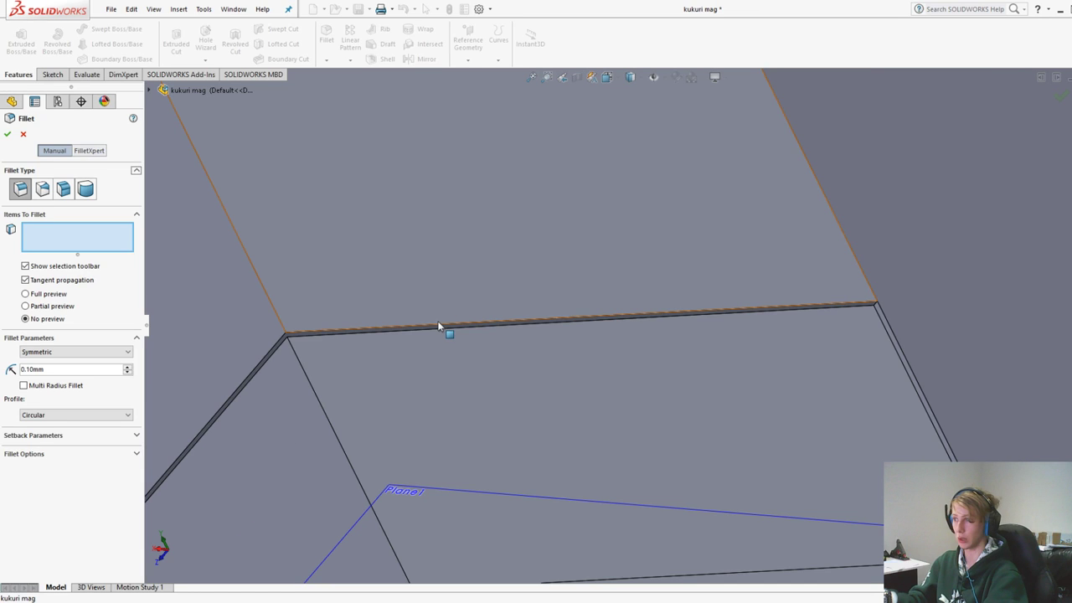
pyautogui.click(438, 327)
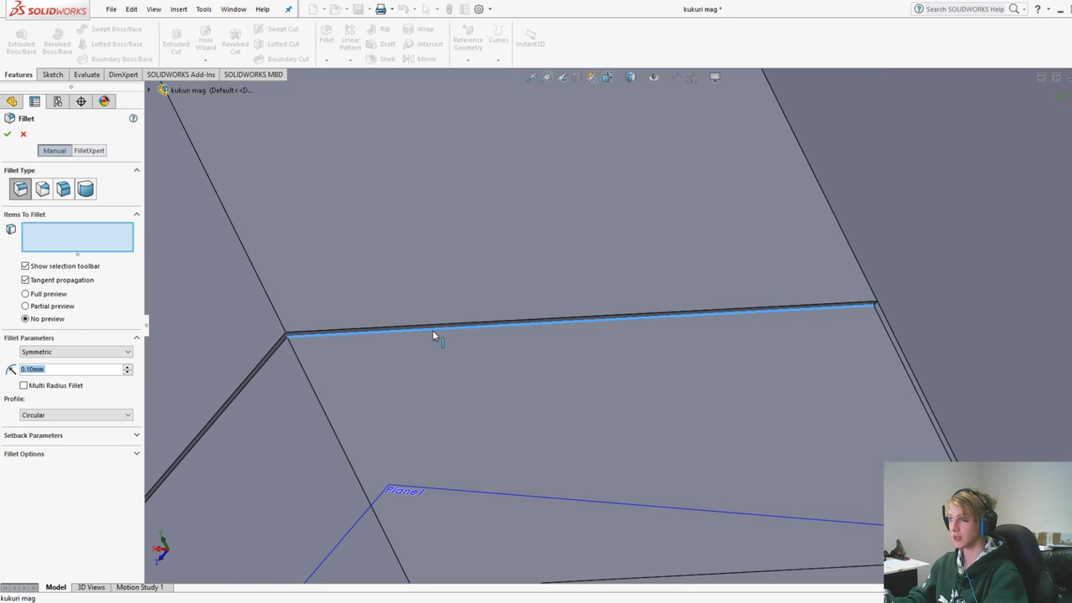
pyautogui.click(433, 333)
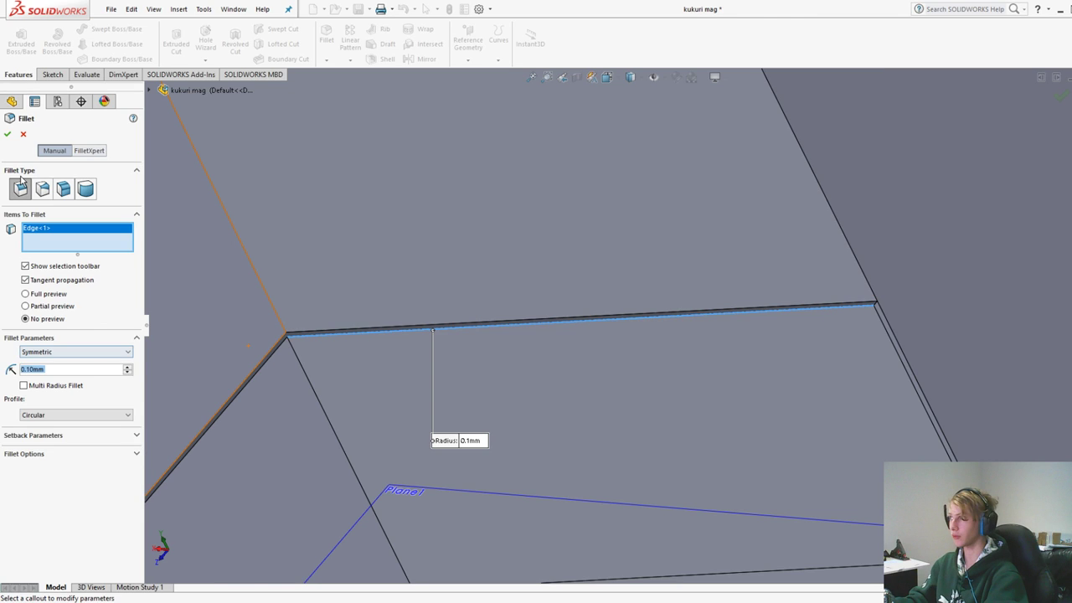
pyautogui.click(260, 369)
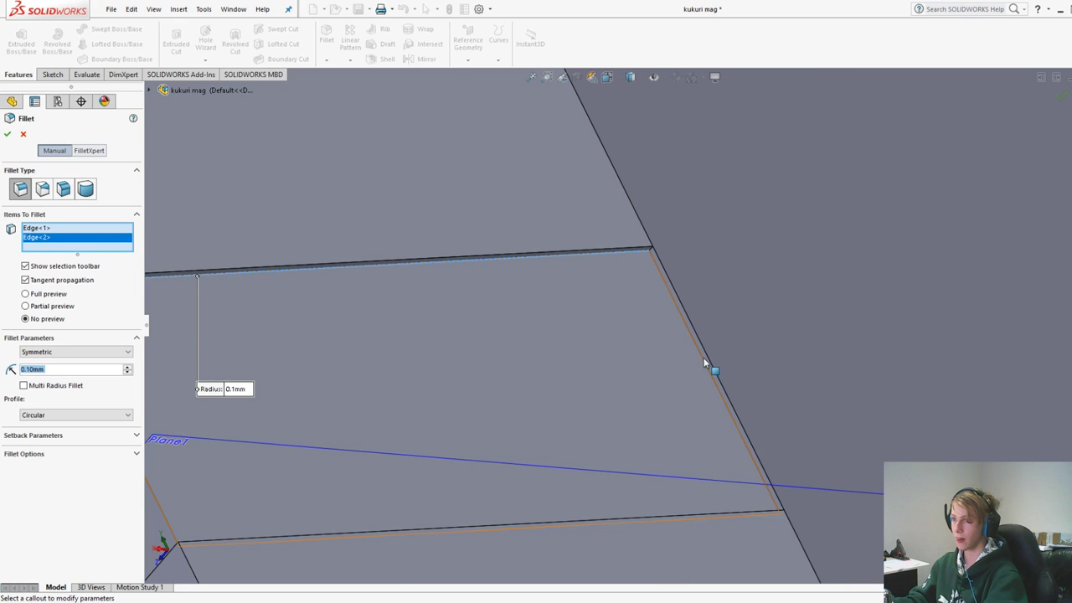
# Add three more inner edges of the shallow recess on the side and sloped faces to the 0.10 mm fillet selection
pyautogui.scroll(-3, 704, 362)
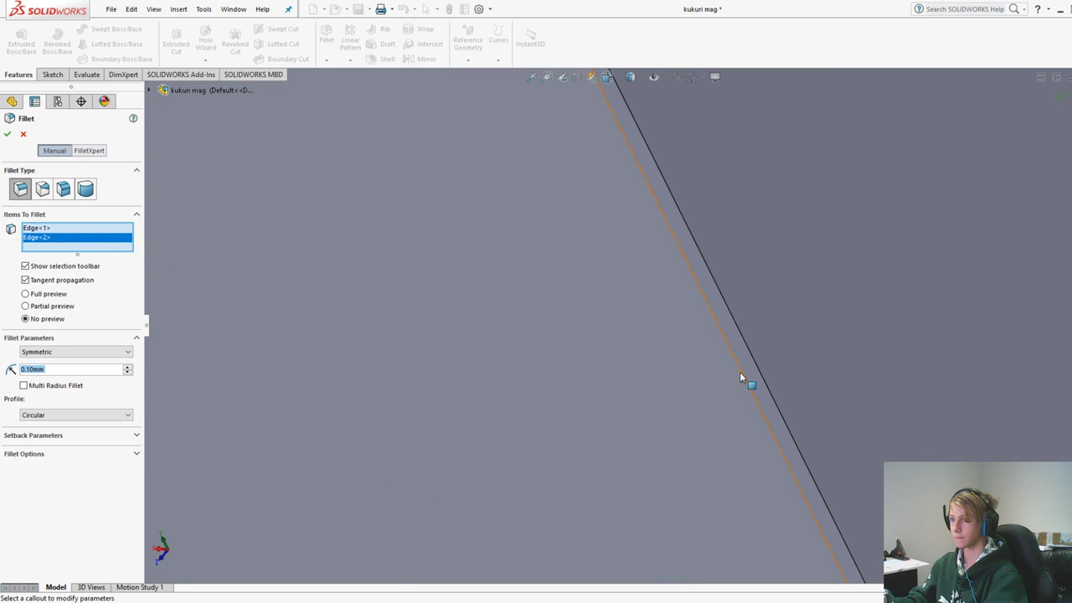
pyautogui.click(739, 376)
pyautogui.scroll(3, 391, 405)
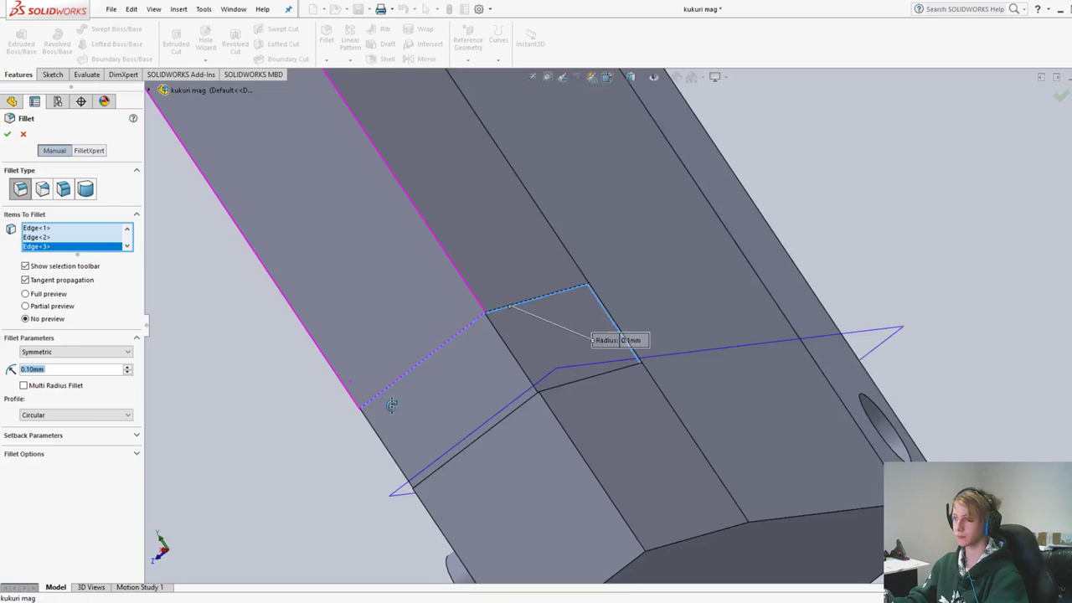
pyautogui.moveTo(391, 405); pyautogui.dragTo(486, 364, button='middle')
pyautogui.scroll(-3, 486, 364)
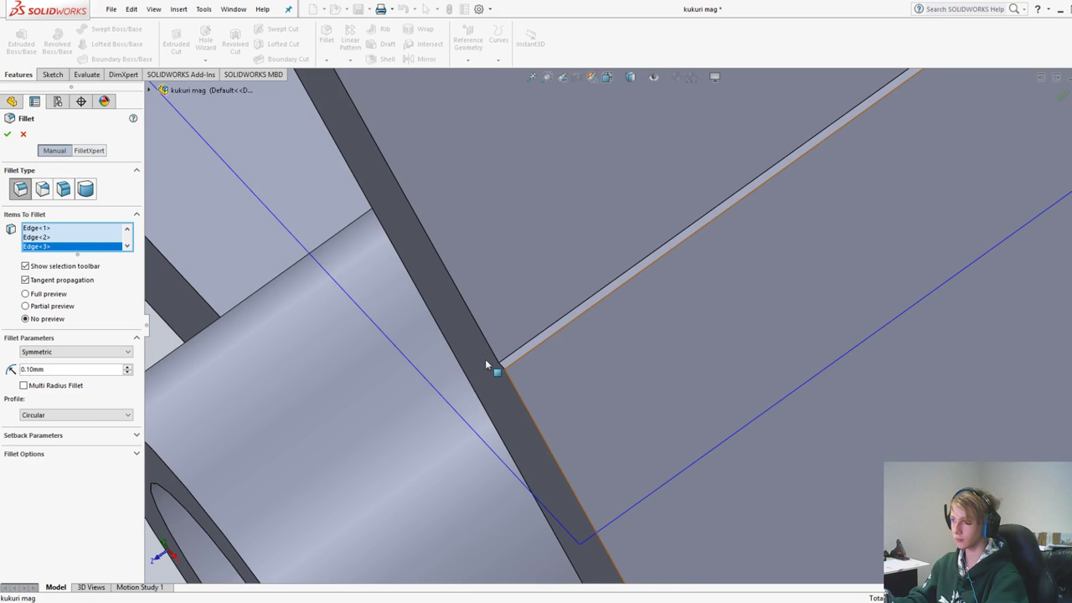
pyautogui.click(486, 364)
pyautogui.scroll(5, 486, 364)
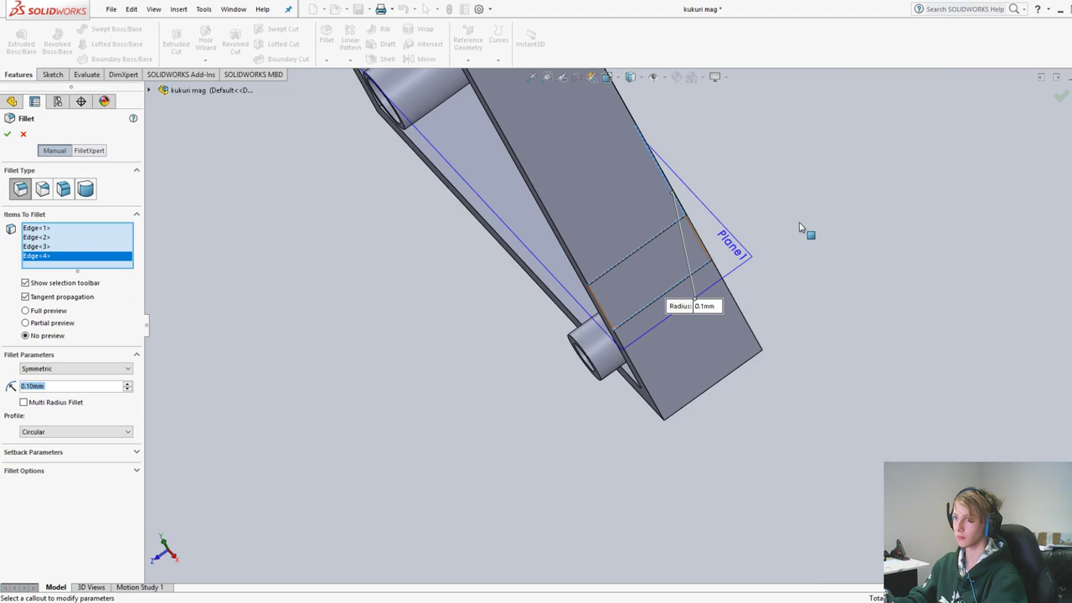
pyautogui.scroll(-5, 800, 227)
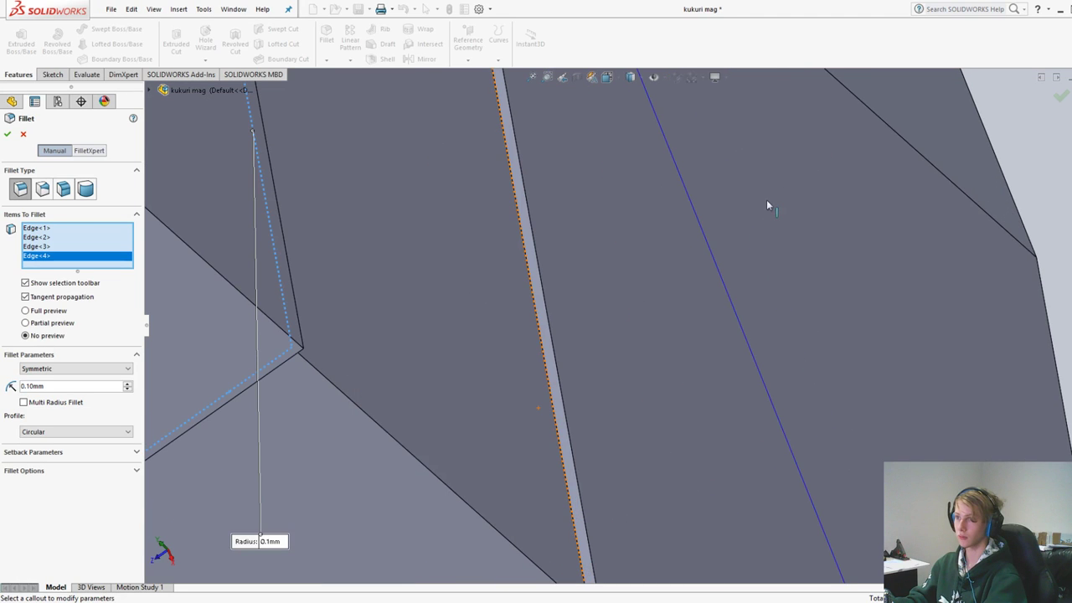
pyautogui.click(548, 371)
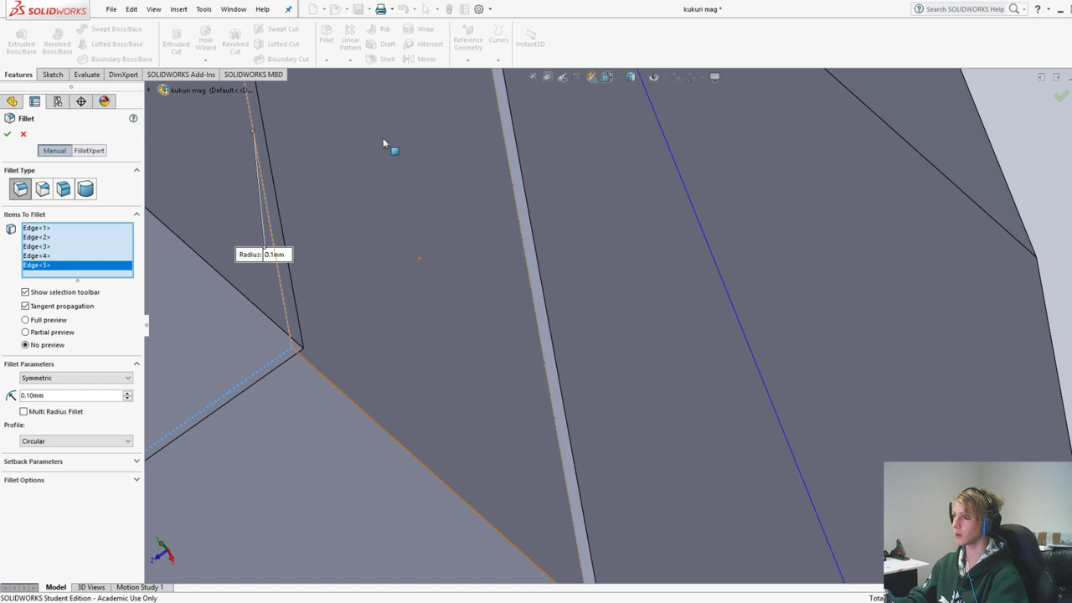
# Remove the second, third and fifth edges from the selection and apply the 0.10 mm fillet to the remaining two recess edges
pyautogui.moveTo(382, 144); pyautogui.dragTo(371, 195, button='middle')
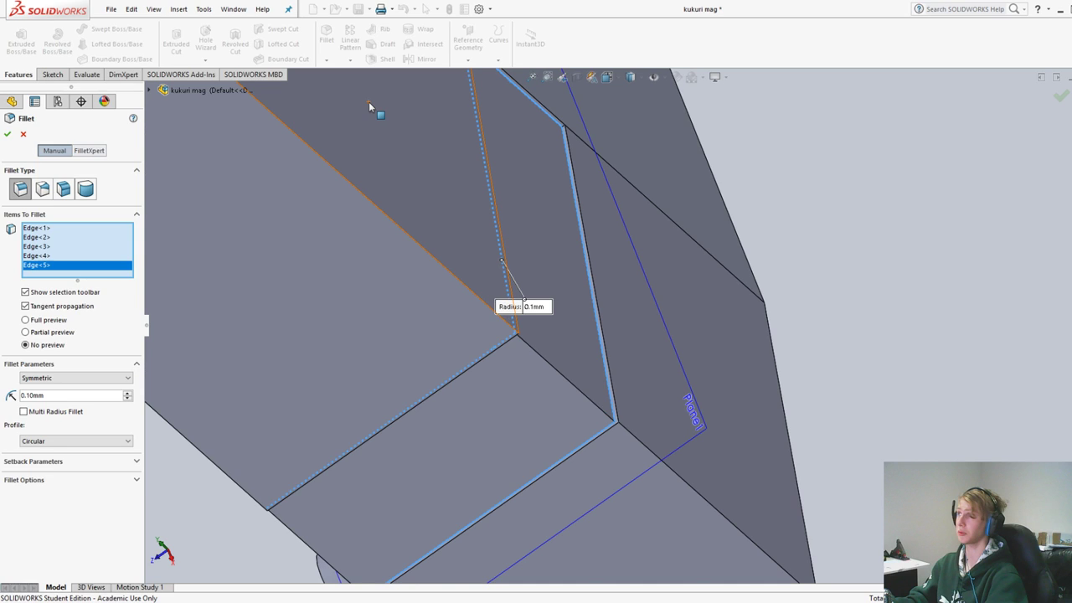
pyautogui.press('Delete')
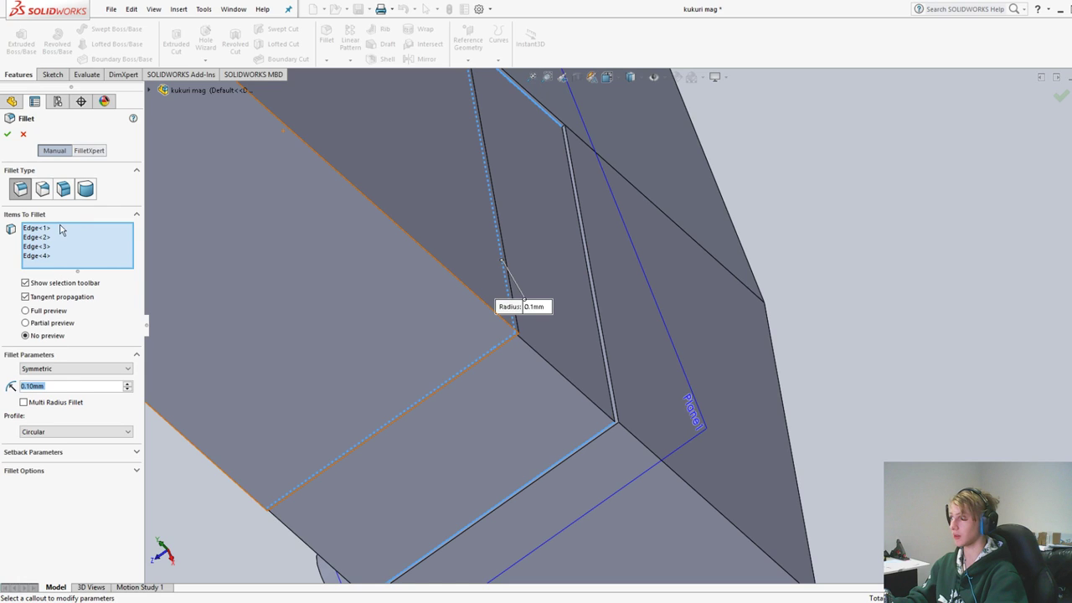
pyautogui.click(62, 237)
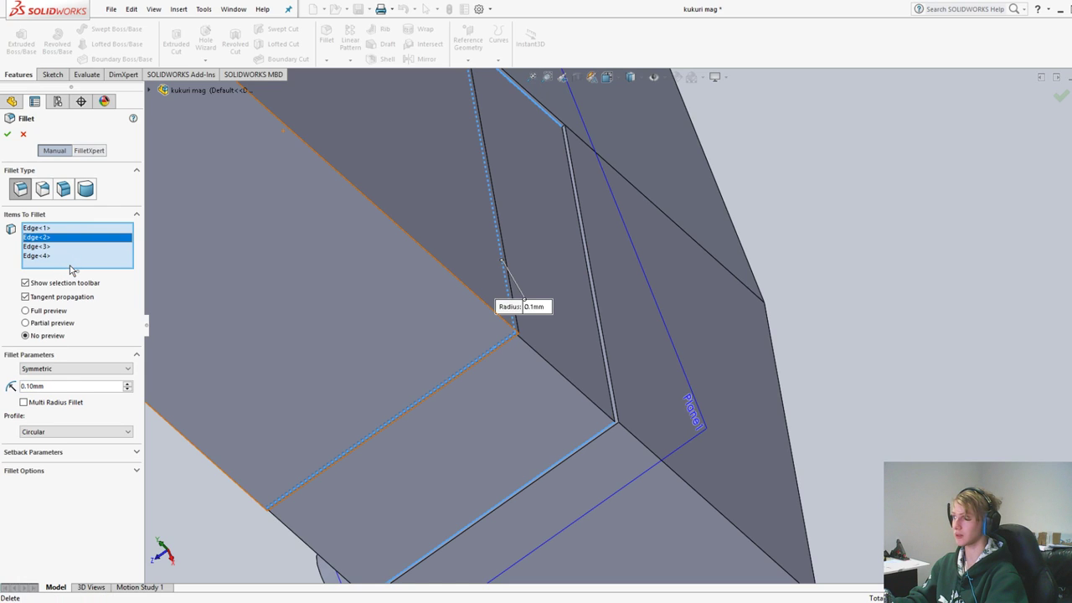
pyautogui.press('Delete')
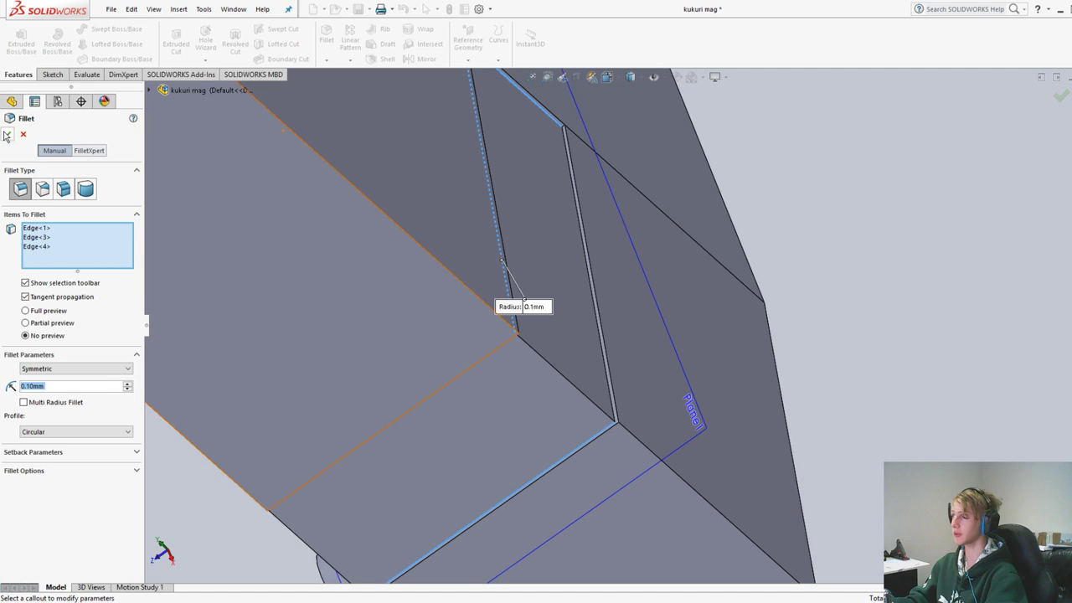
pyautogui.click(37, 237)
pyautogui.press('Delete')
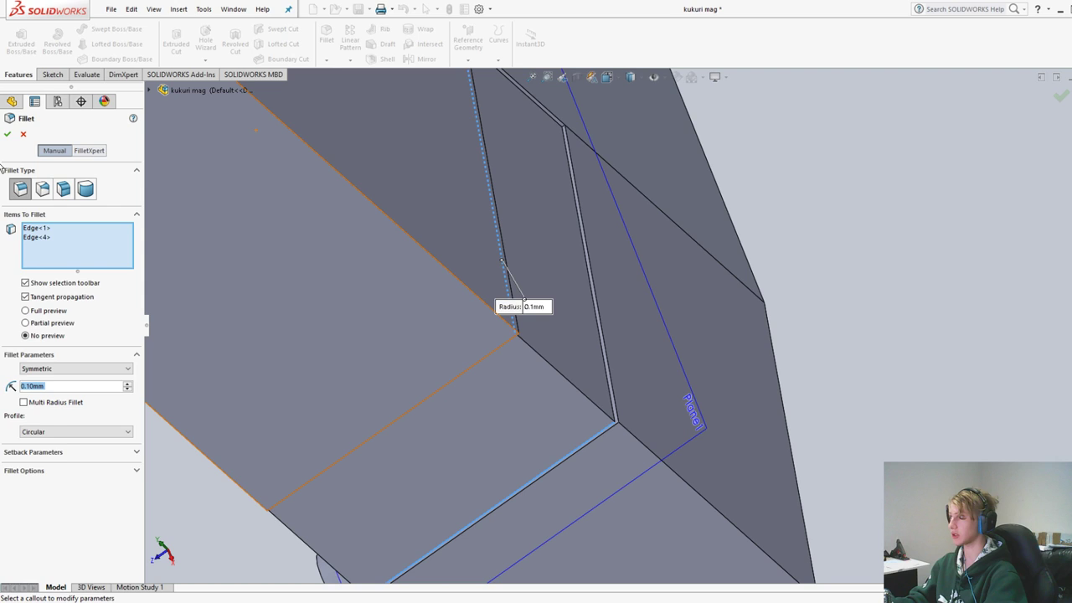
pyautogui.click(6, 134)
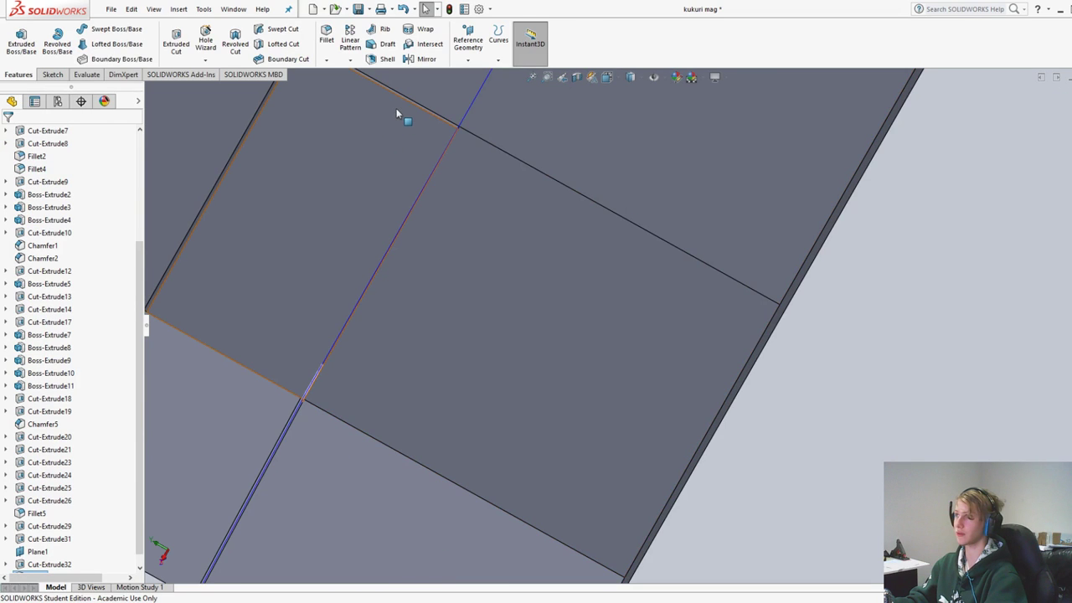
# Fillet the recess's far end edge on the side face and its end edge near Plane1 on the sloped face at 0.10 mm
pyautogui.click(326, 38)
pyautogui.scroll(5, 438, 354)
pyautogui.scroll(-5, 411, 378)
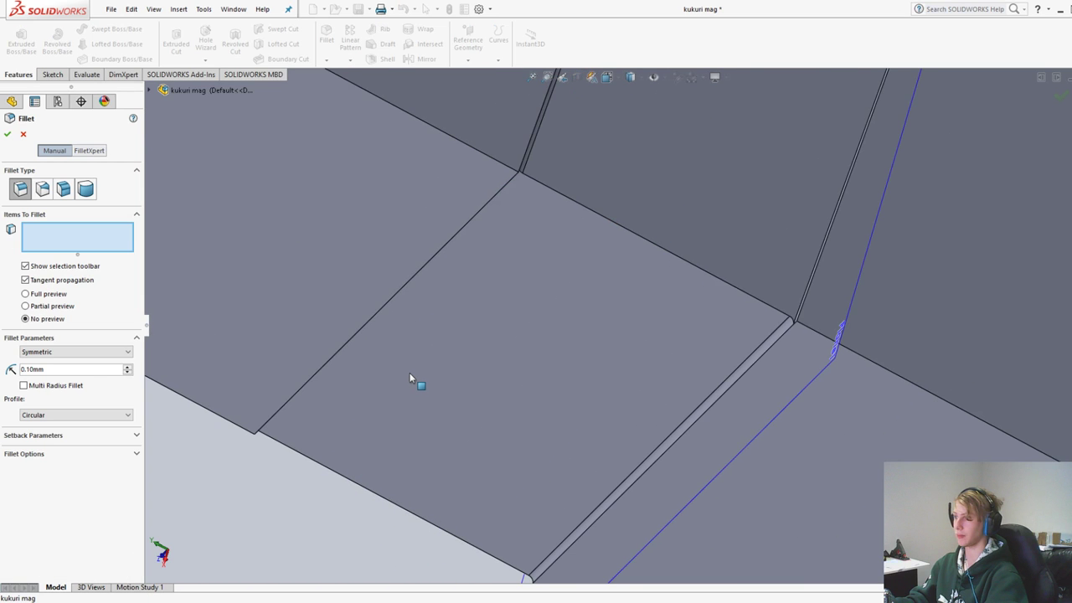
pyautogui.moveTo(723, 433); pyautogui.dragTo(719, 402, button='middle')
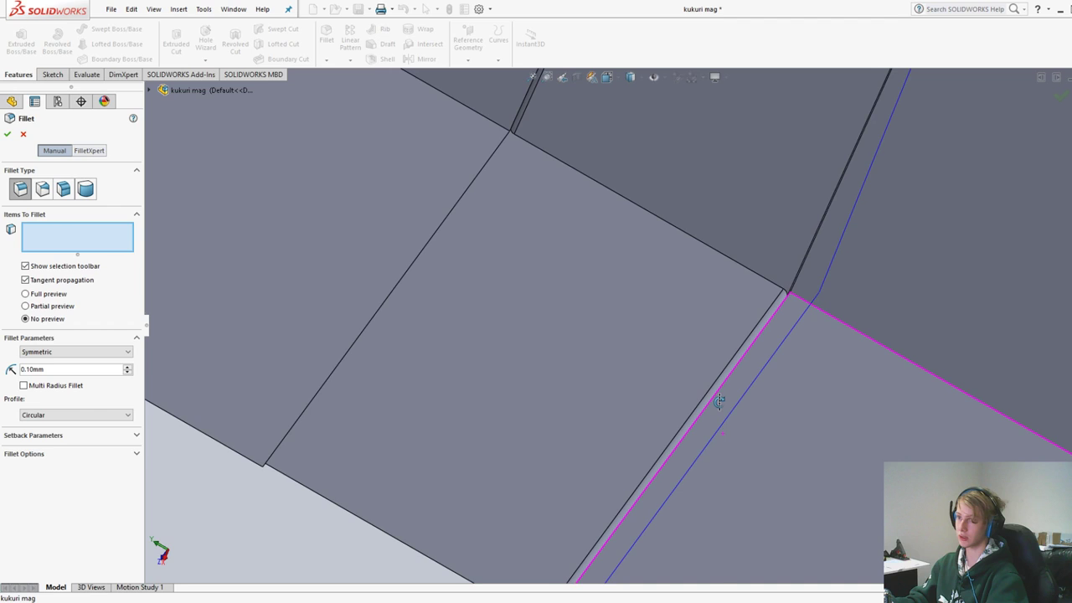
pyautogui.scroll(-3, 718, 402)
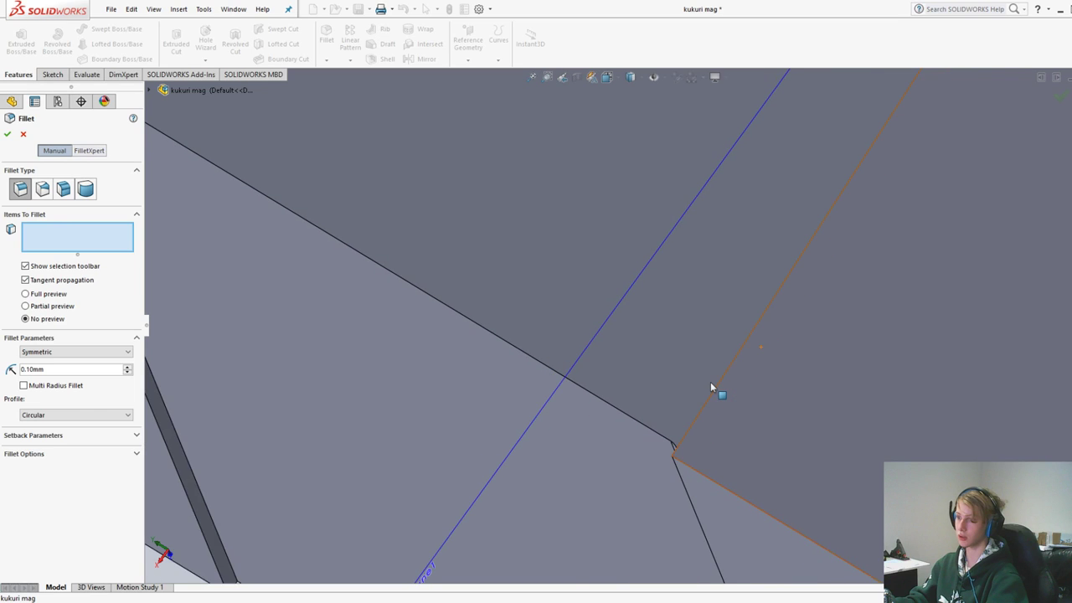
pyautogui.scroll(2, 629, 323)
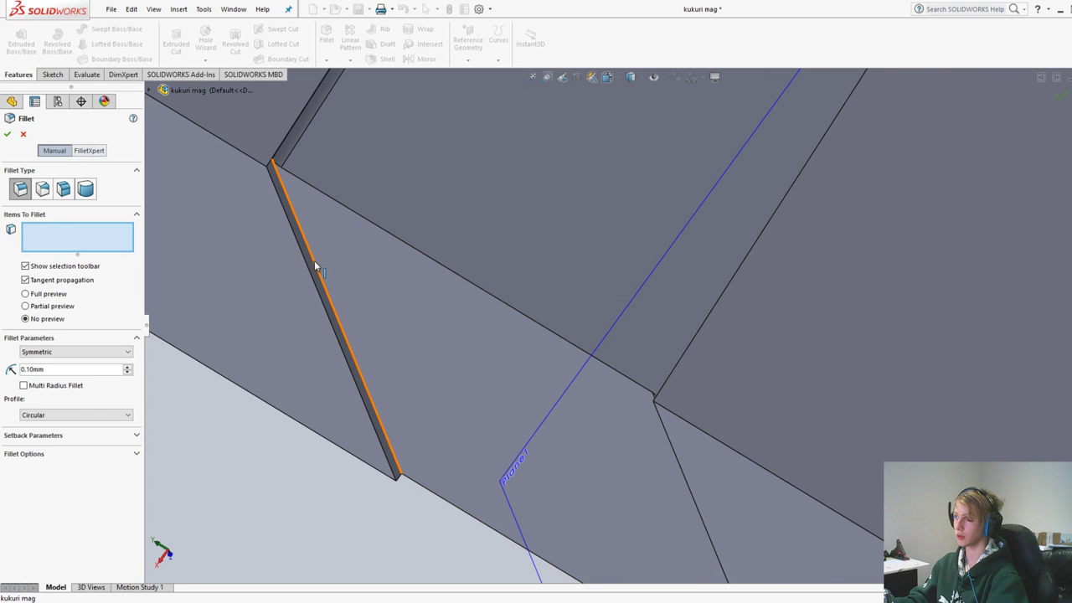
pyautogui.click(314, 266)
pyautogui.moveTo(708, 293); pyautogui.dragTo(681, 378, button='middle')
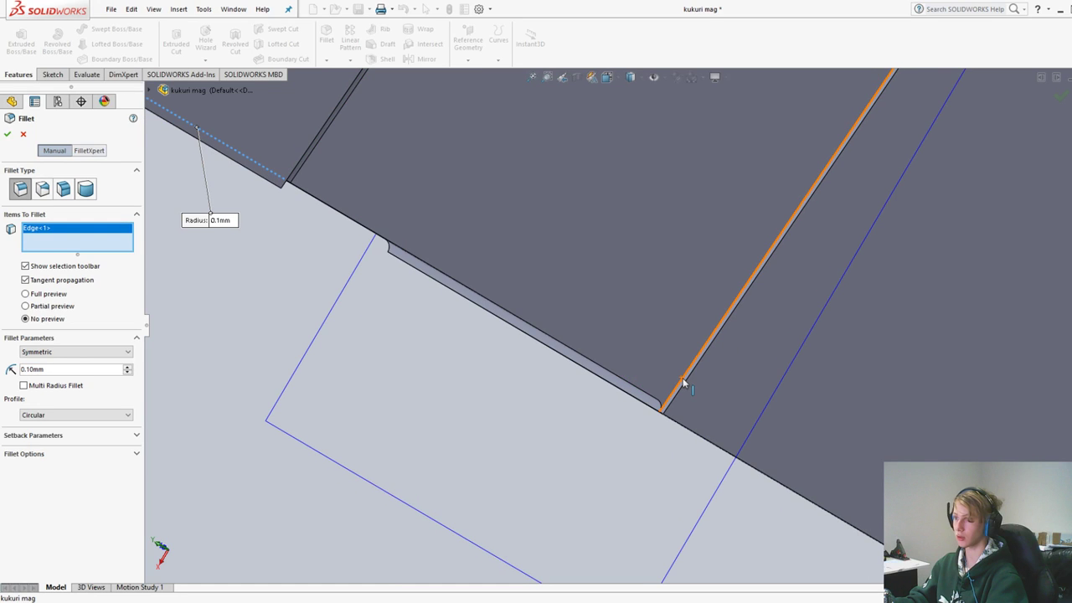
pyautogui.click(684, 384)
pyautogui.press('Return')
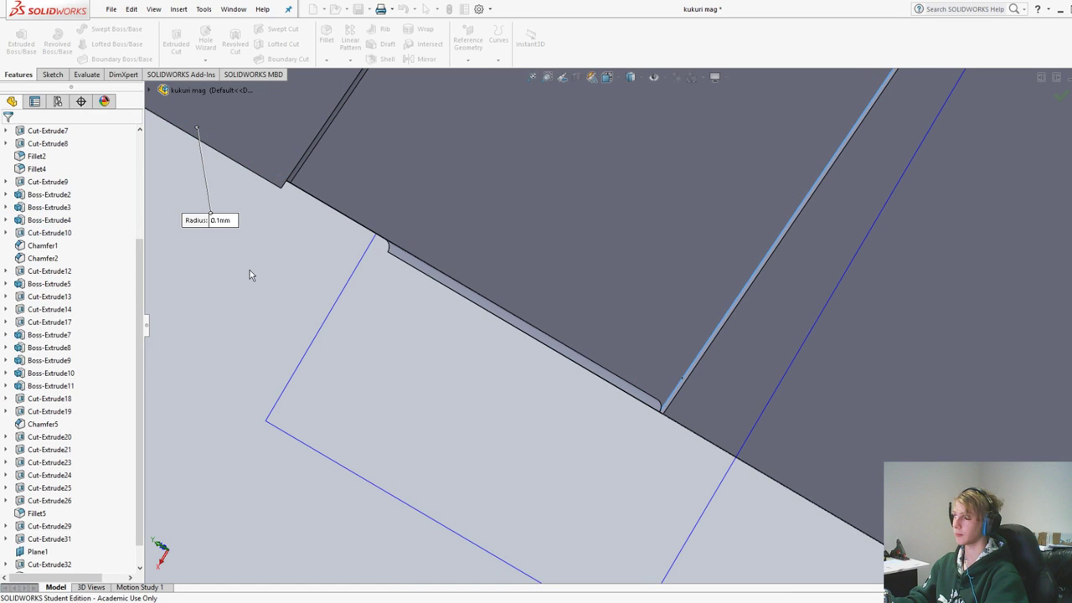
# Apply a symmetric 0.10 mm fillet to the recess's long inner edge on the sloped face
pyautogui.moveTo(249, 270); pyautogui.dragTo(643, 221, button='middle')
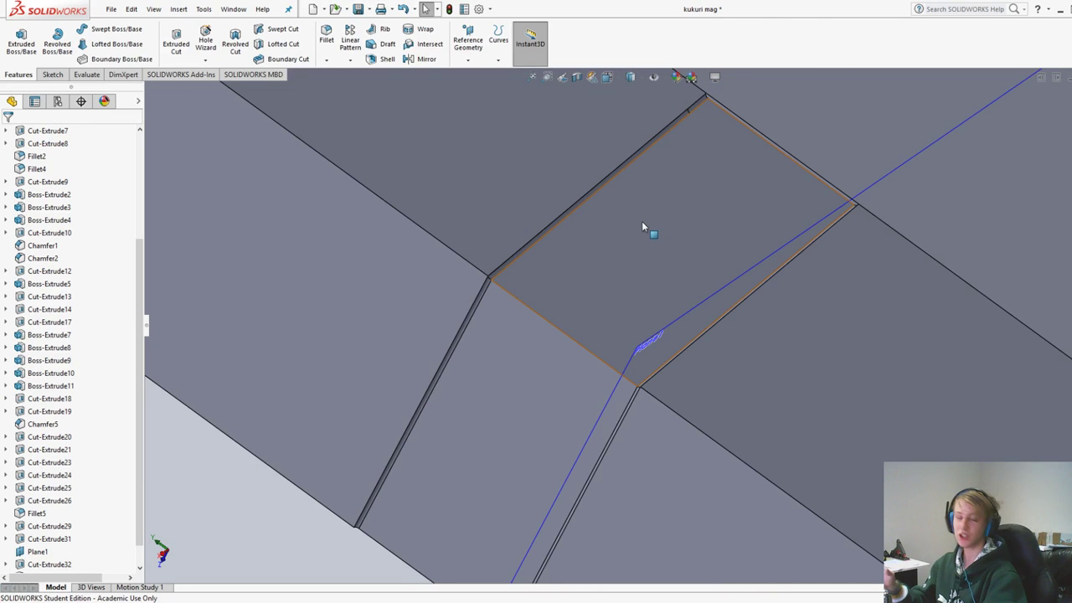
pyautogui.scroll(-5, 642, 221)
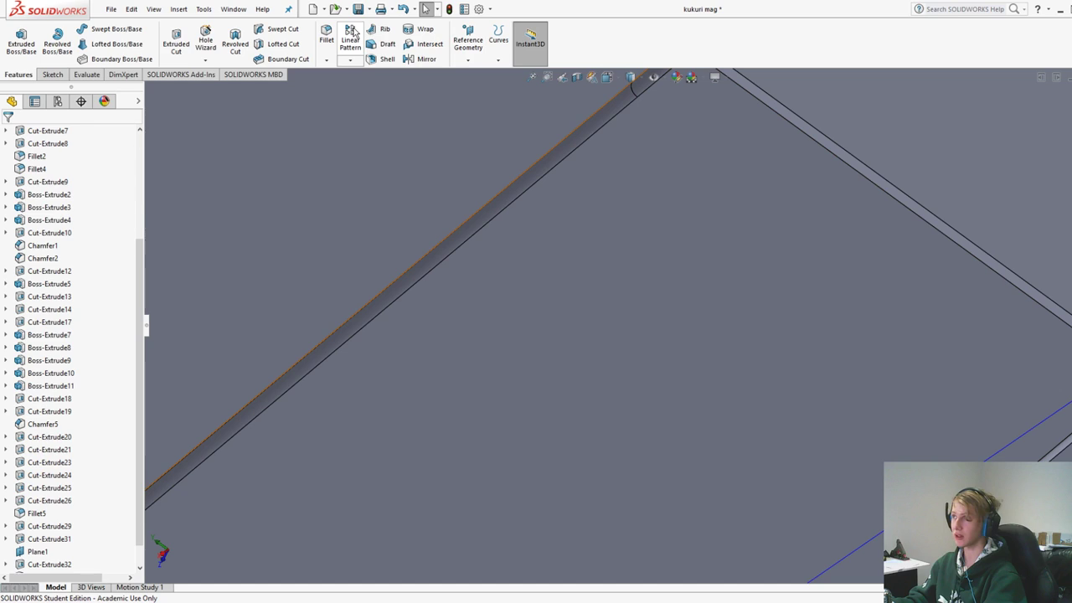
pyautogui.click(326, 36)
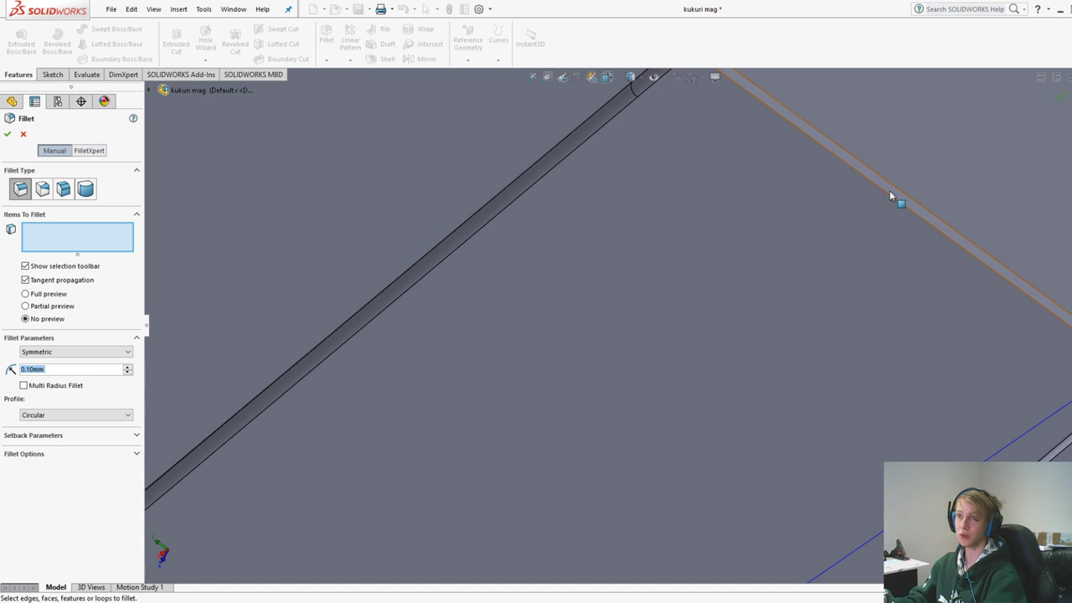
pyautogui.click(890, 195)
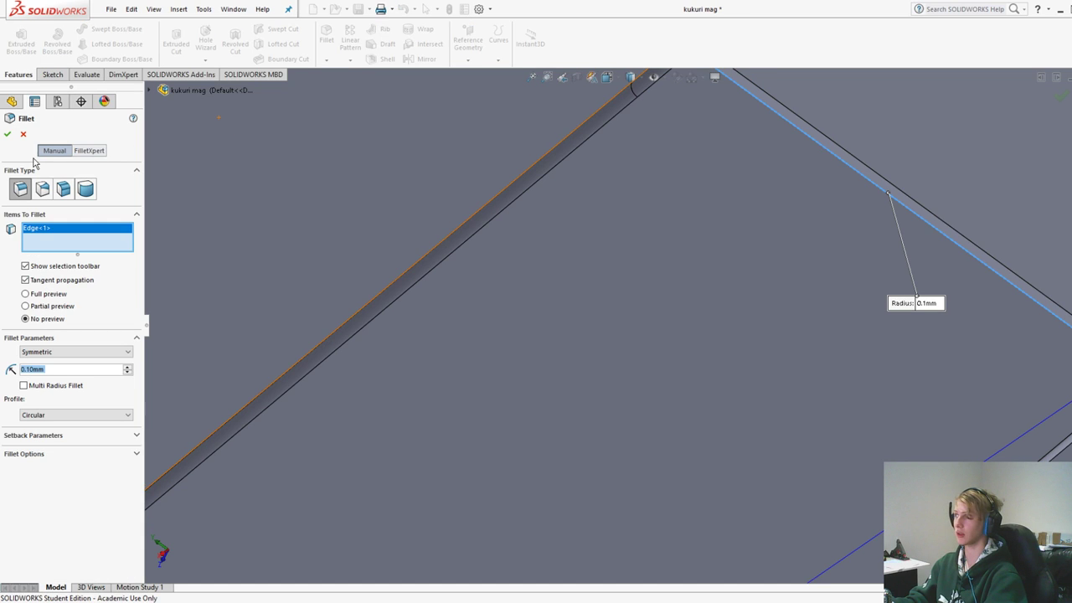
pyautogui.click(7, 134)
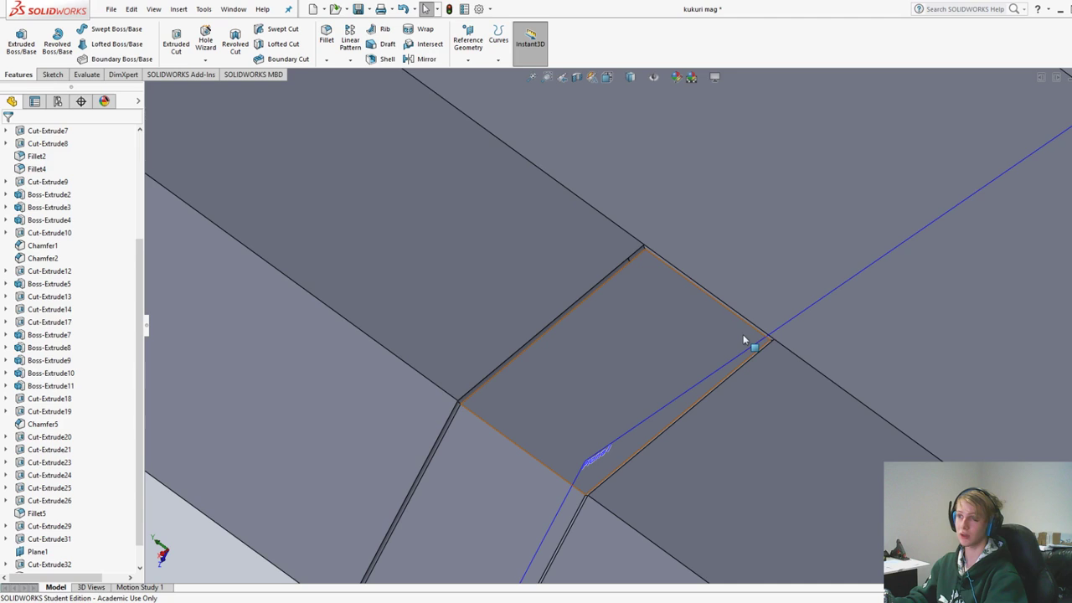
pyautogui.scroll(6, 743, 338)
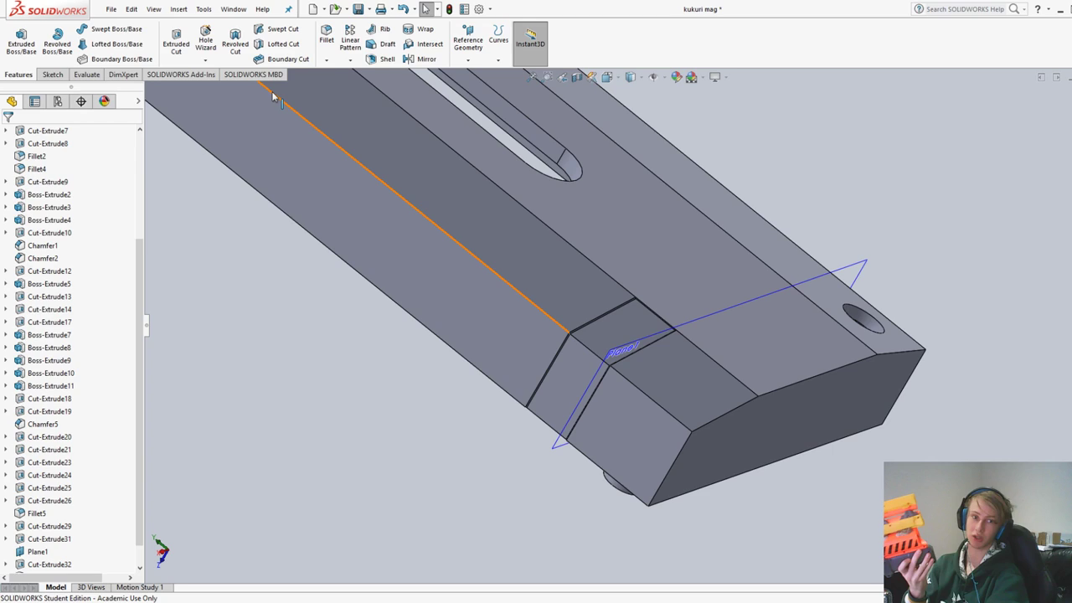
pyautogui.scroll(5, 691, 249)
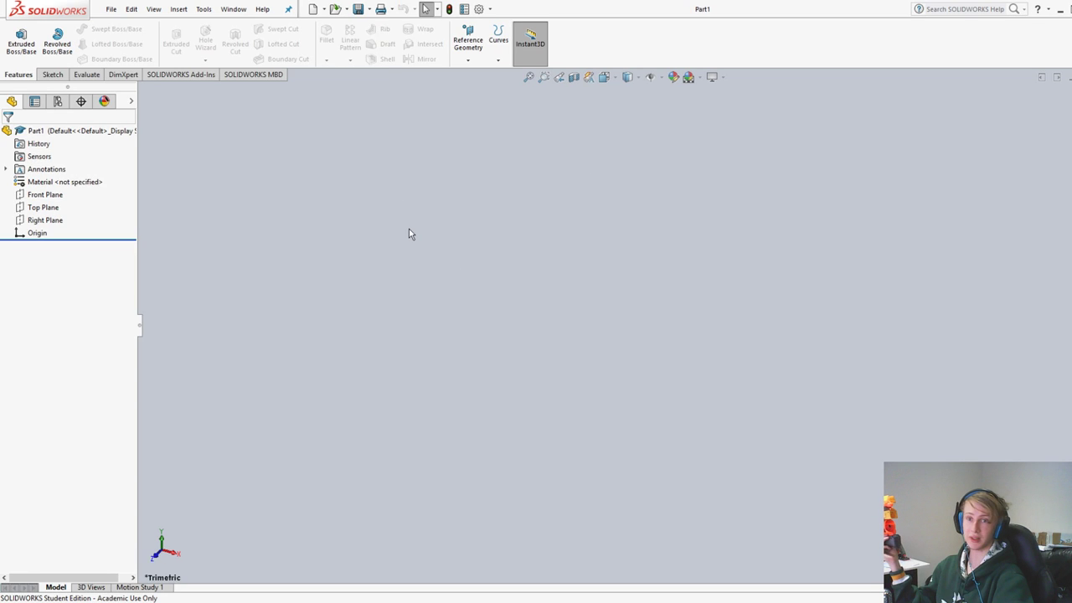
# In a new part, sketch two concentric circles centred on the origin of the Front Plane, the inner one about 35 mm in diameter
pyautogui.click(38, 194)
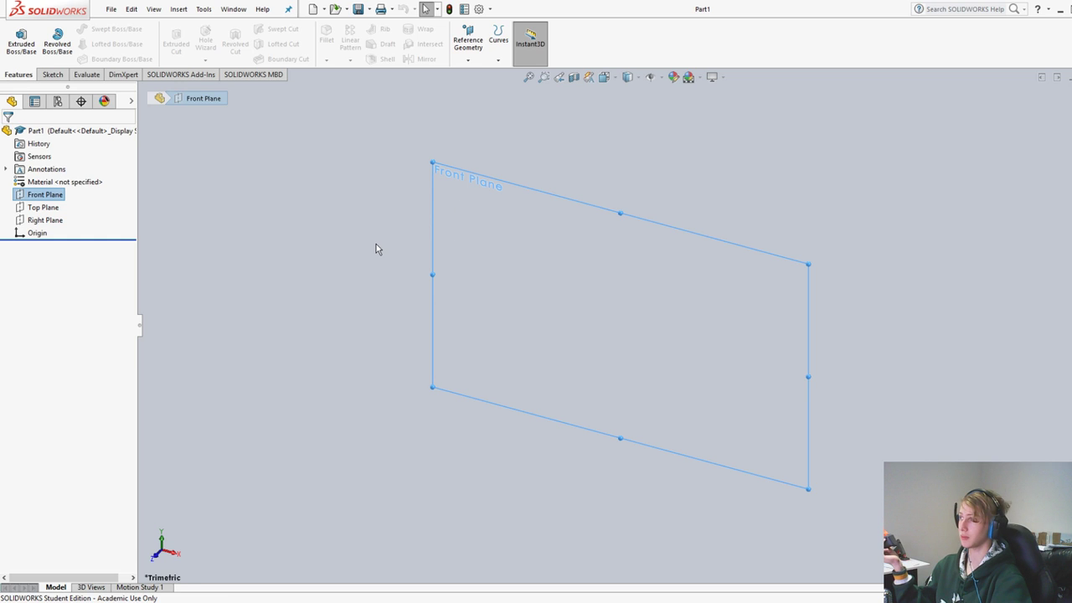
pyautogui.moveTo(376, 243); pyautogui.dragTo(427, 240, button='middle')
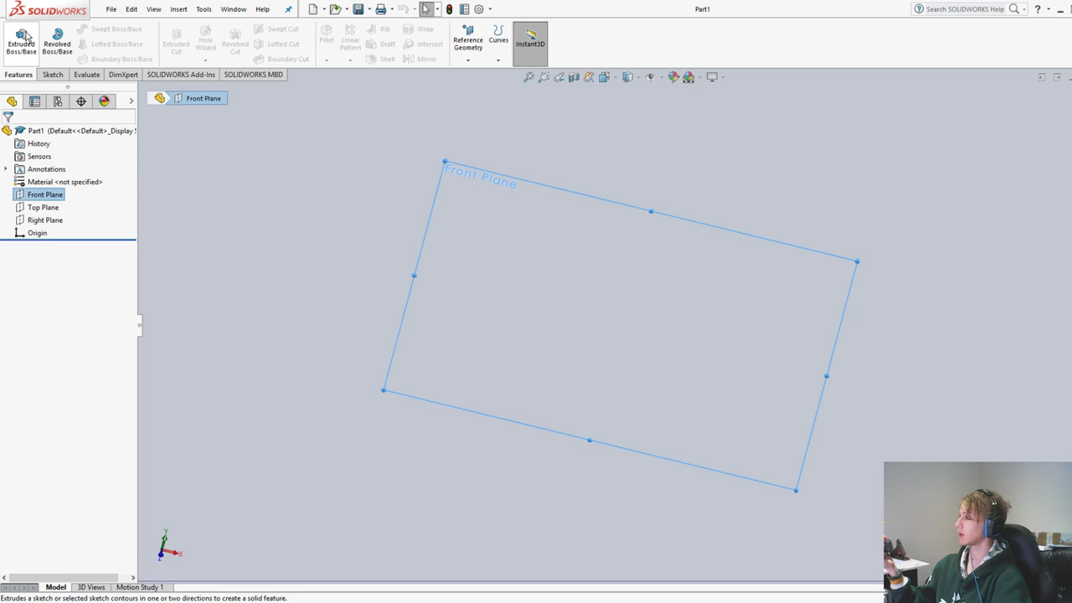
pyautogui.click(26, 35)
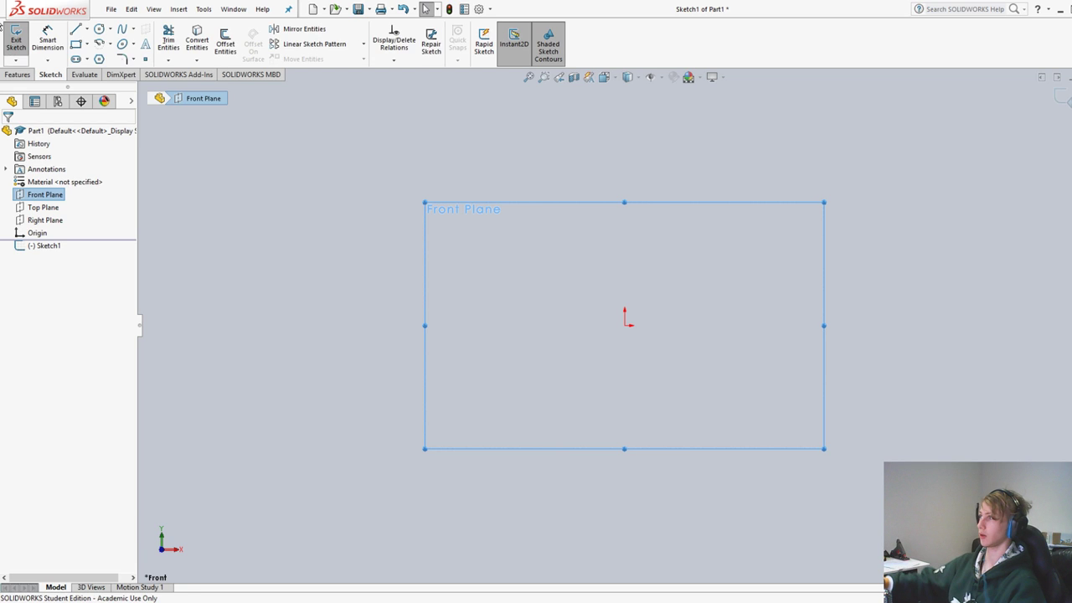
pyautogui.click(98, 28)
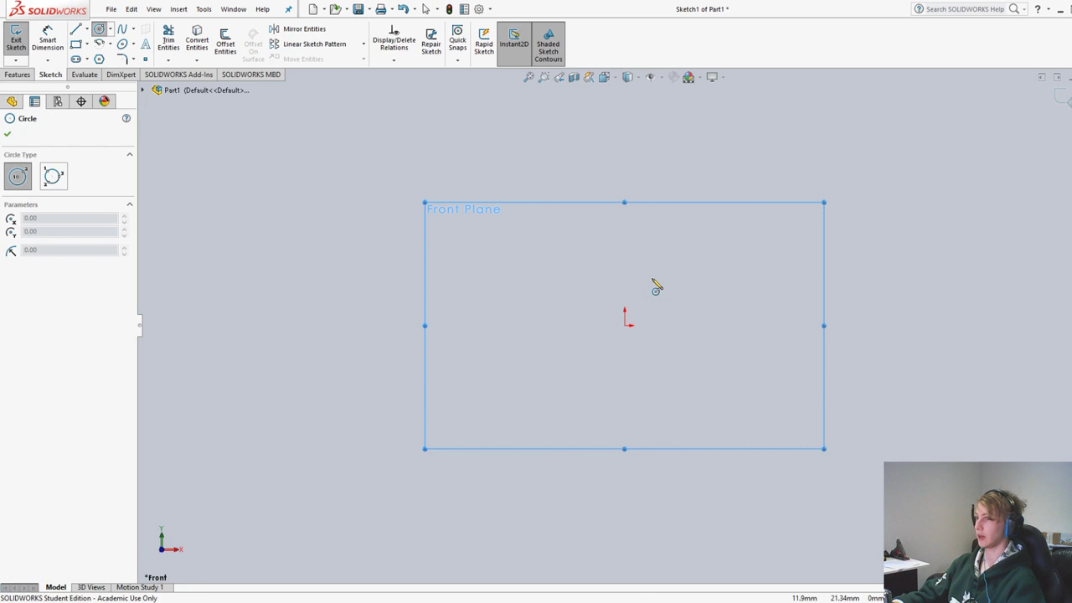
pyautogui.moveTo(624, 325); pyautogui.dragTo(660, 358)
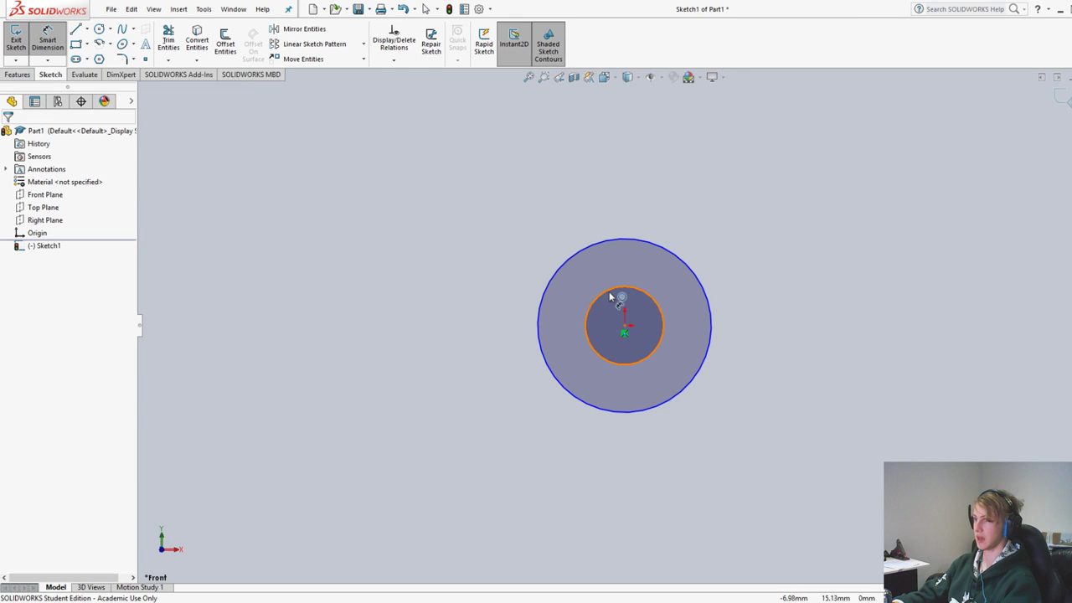
# Dimension the inner circle's diameter as 17.80 mm and the outer circle's diameter as 25 mm
pyautogui.click(610, 296)
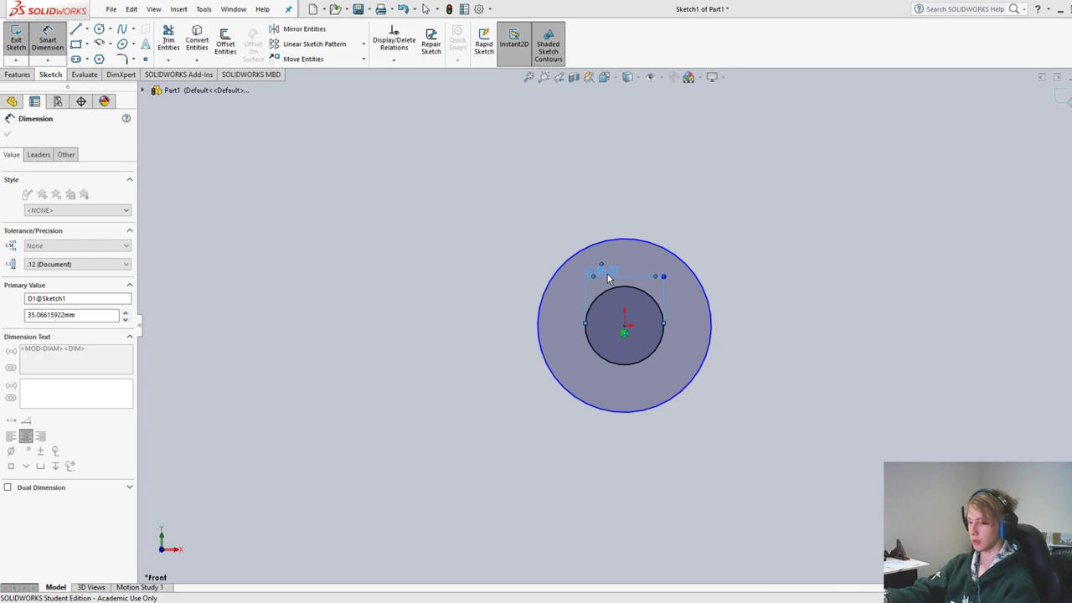
pyautogui.click(609, 278)
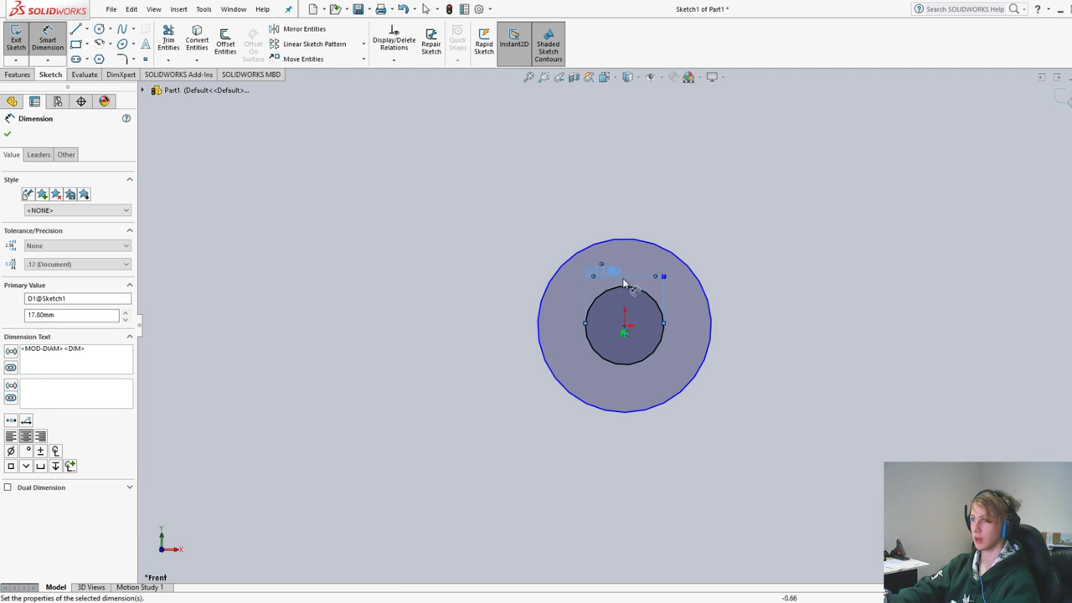
pyautogui.click(696, 279)
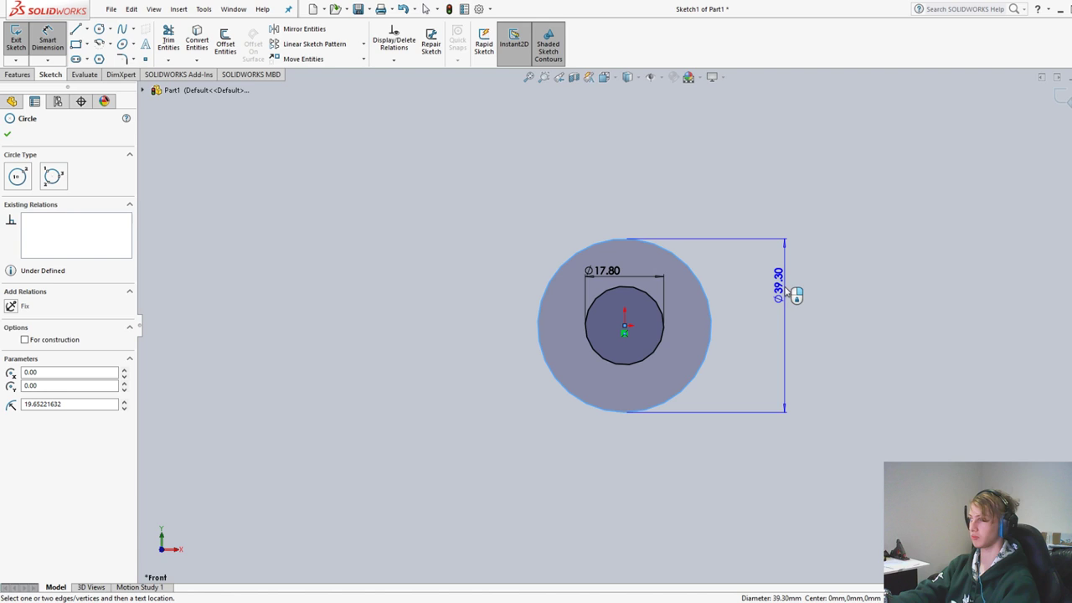
pyautogui.click(793, 293)
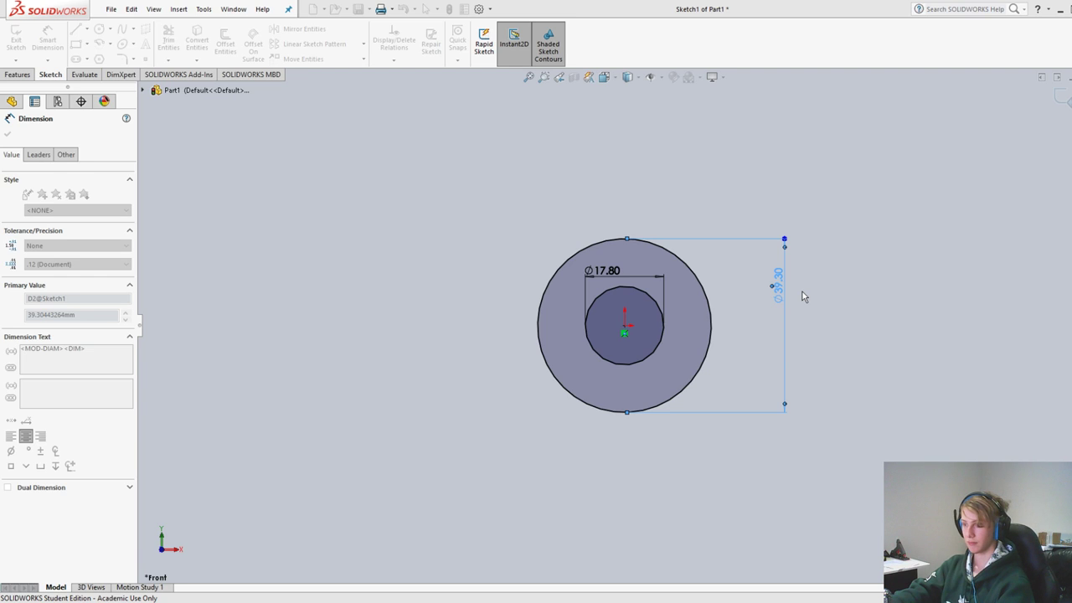
pyautogui.write('25')
pyautogui.press('Return')
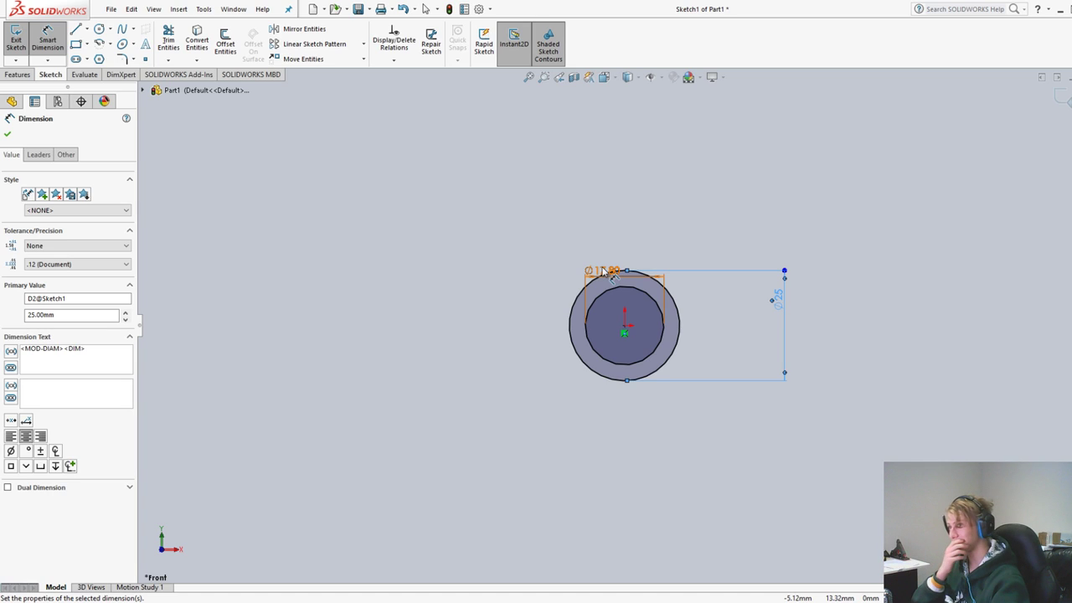
# Extrude the ring-shaped sketch to a blind depth of 50 mm to form a tube
pyautogui.scroll(-5, 681, 311)
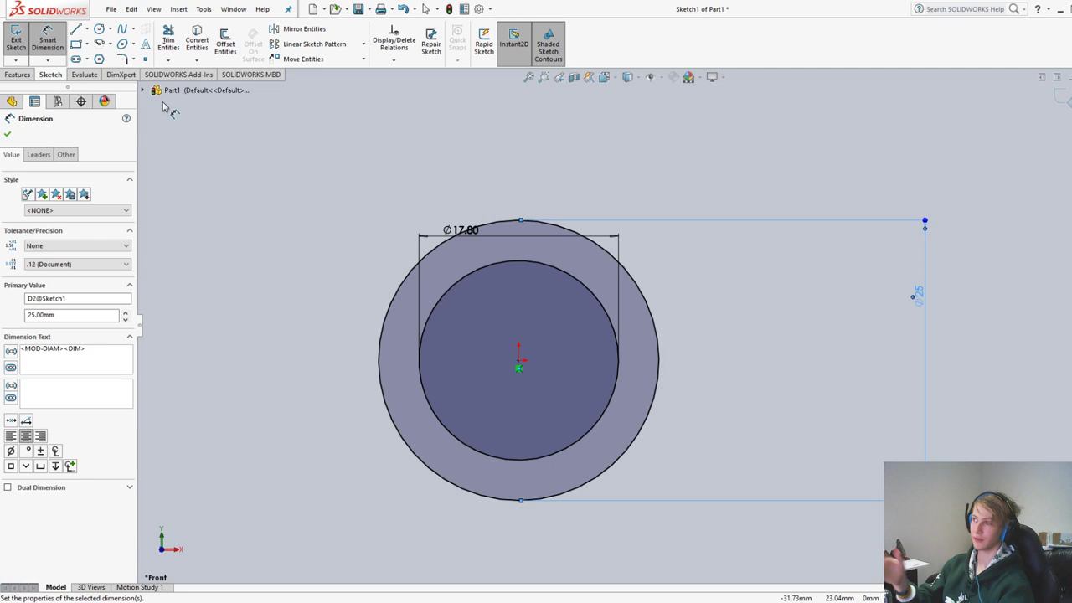
pyautogui.press('Escape')
pyautogui.press('e')
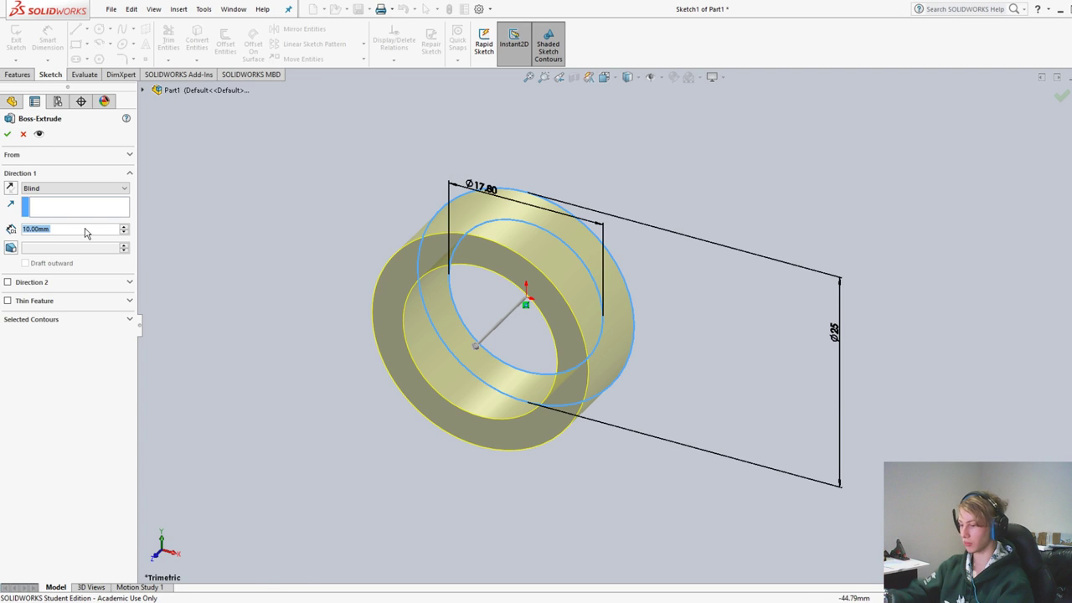
pyautogui.write('50')
pyautogui.press('Return')
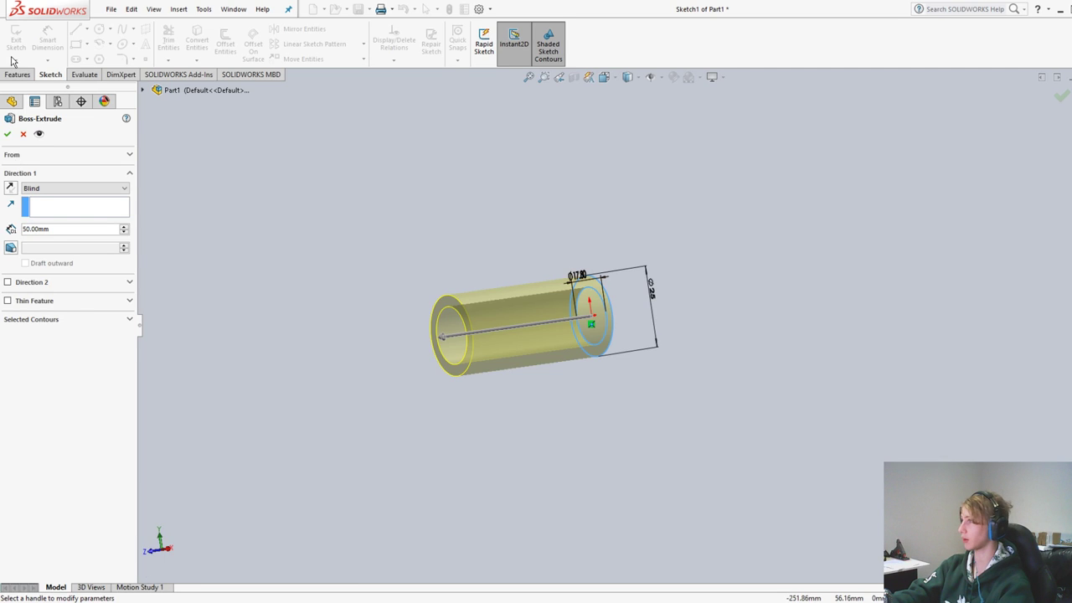
pyautogui.press('Return')
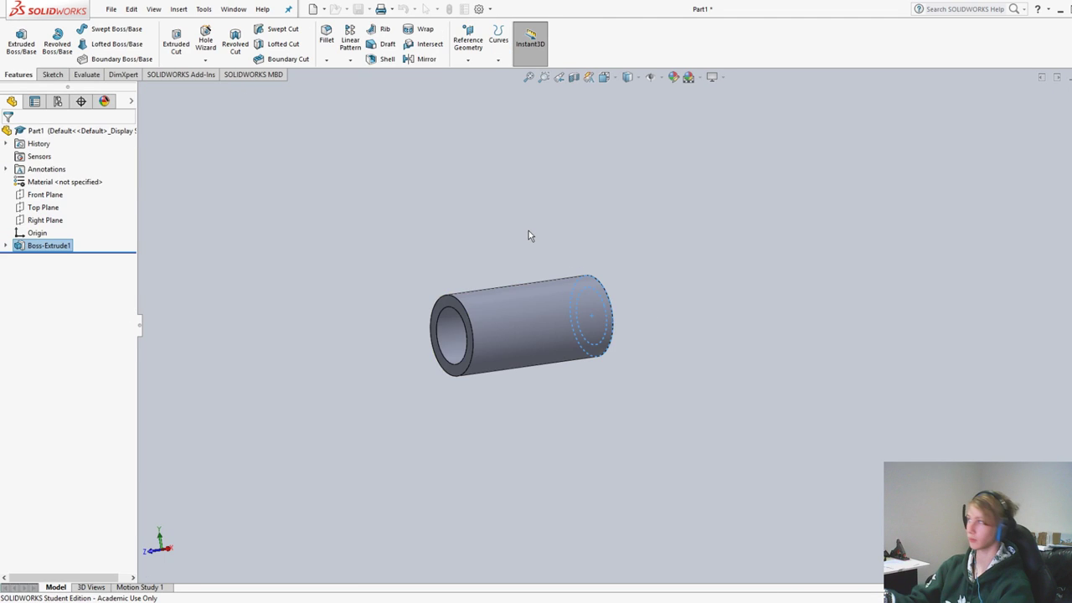
# Start an extrude sketch on the tube's annular end face and draw an origin-centred circle about 60 mm in diameter
pyautogui.hotkey('ctrl', '8')
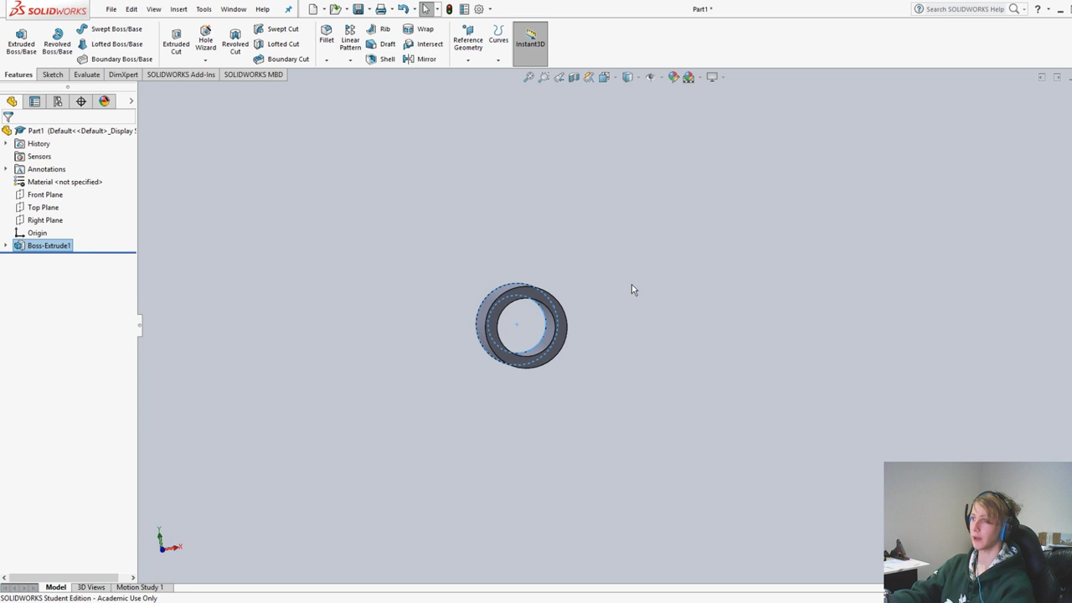
pyautogui.click(633, 290)
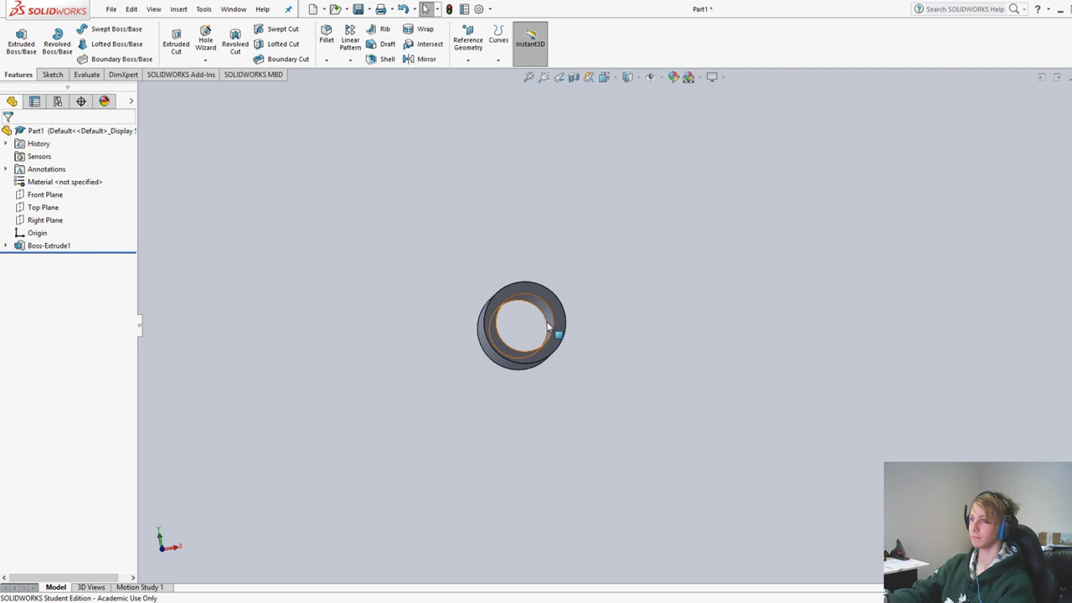
pyautogui.click(549, 326)
pyautogui.scroll(-6, 536, 322)
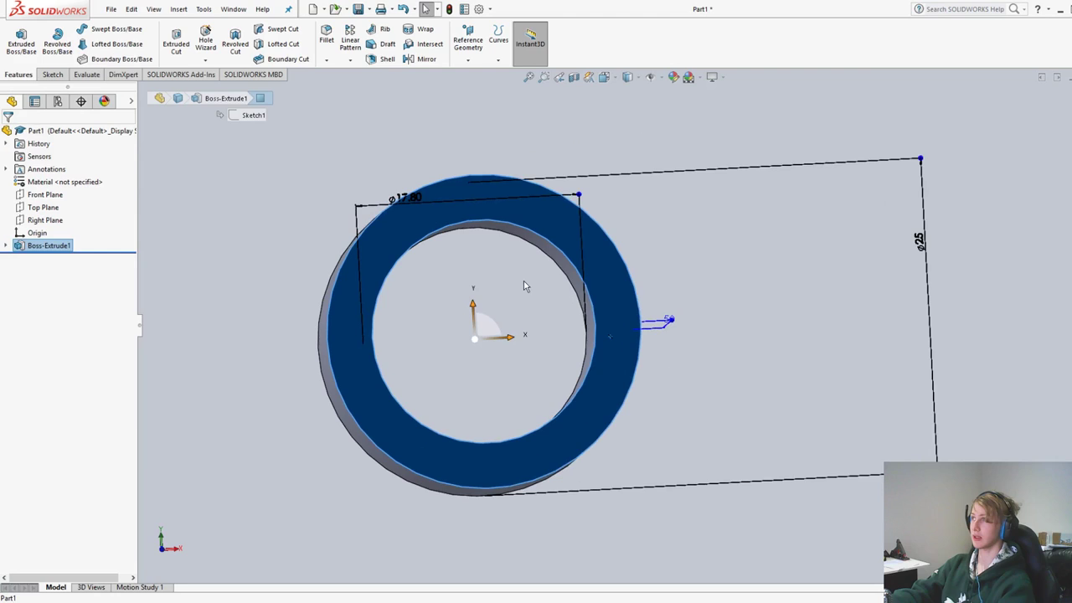
pyautogui.hotkey('ctrl', '1')
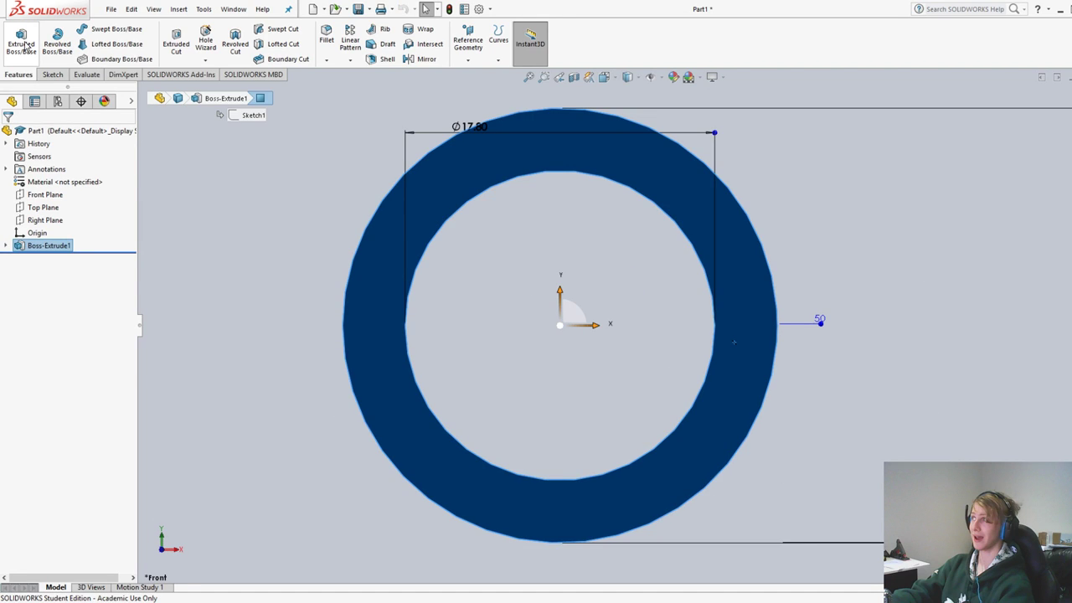
pyautogui.click(22, 42)
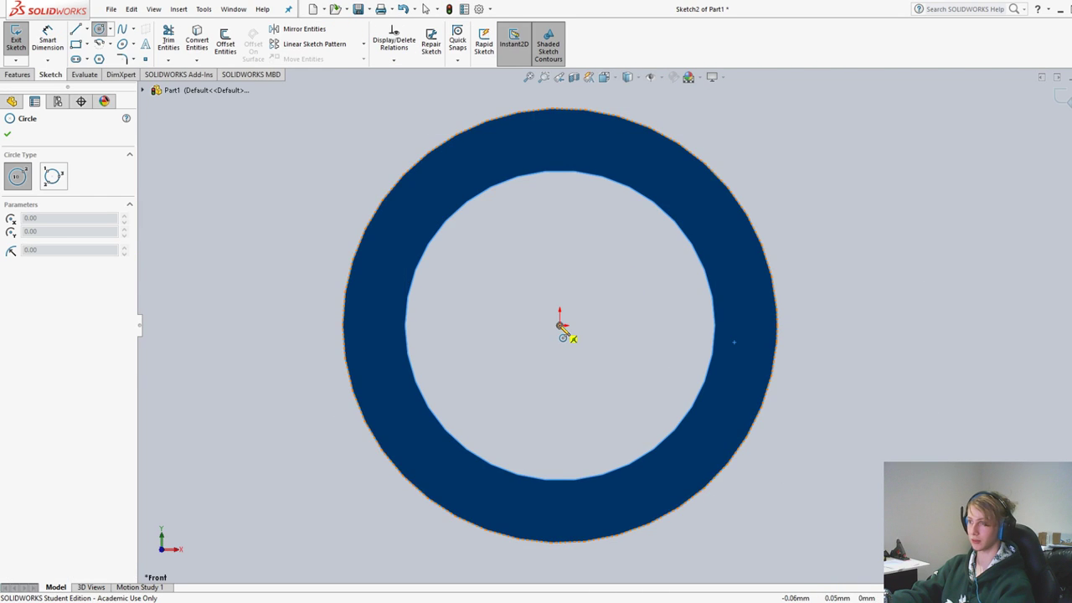
pyautogui.scroll(5, 561, 327)
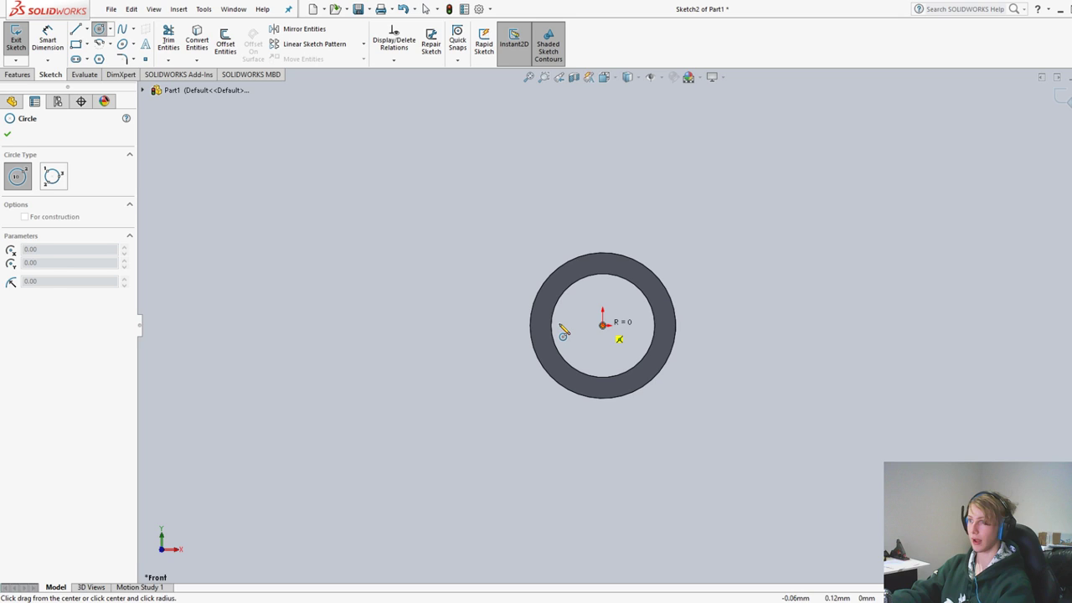
pyautogui.click(603, 325)
pyautogui.click(428, 326)
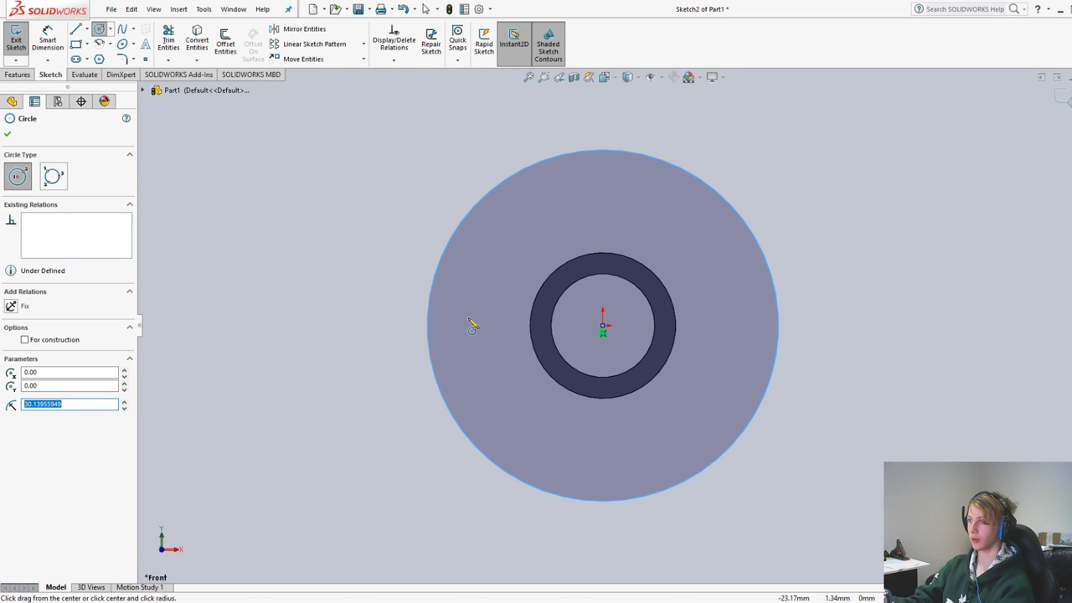
# Sketch four small circles around the tube, about 9 mm upper left, 11 mm upper right, 5 mm lower right and 6 mm lower left in diameter
pyautogui.click(491, 247)
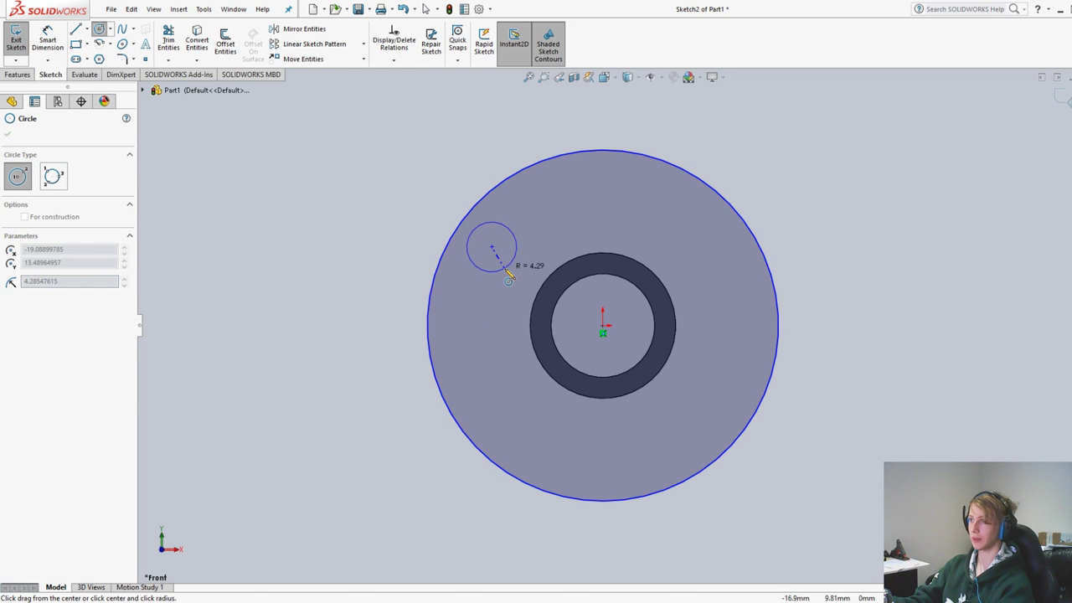
pyautogui.click(505, 269)
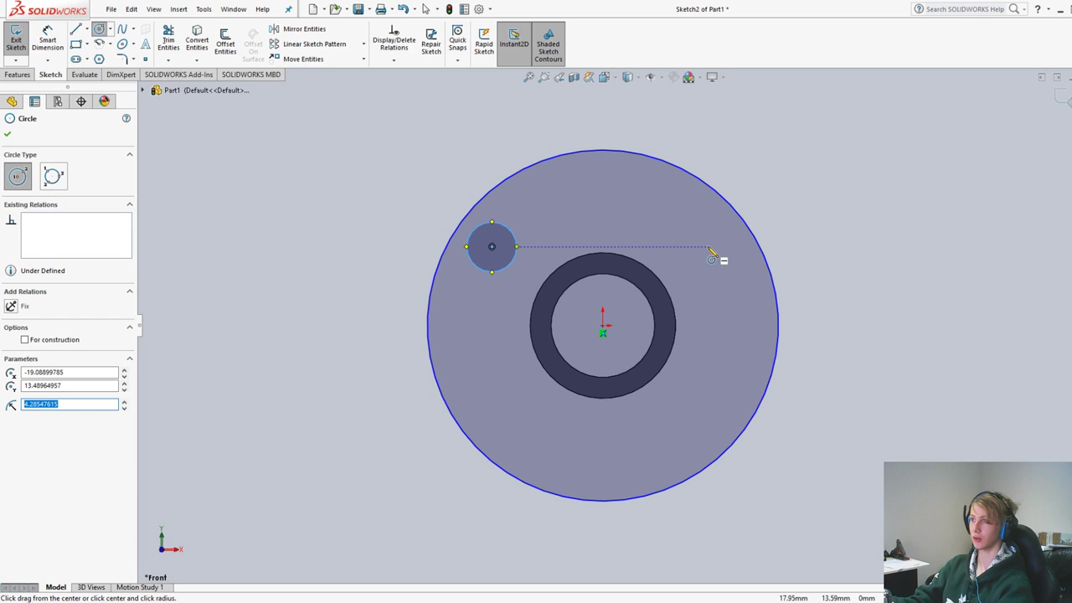
pyautogui.click(709, 247)
pyautogui.click(708, 278)
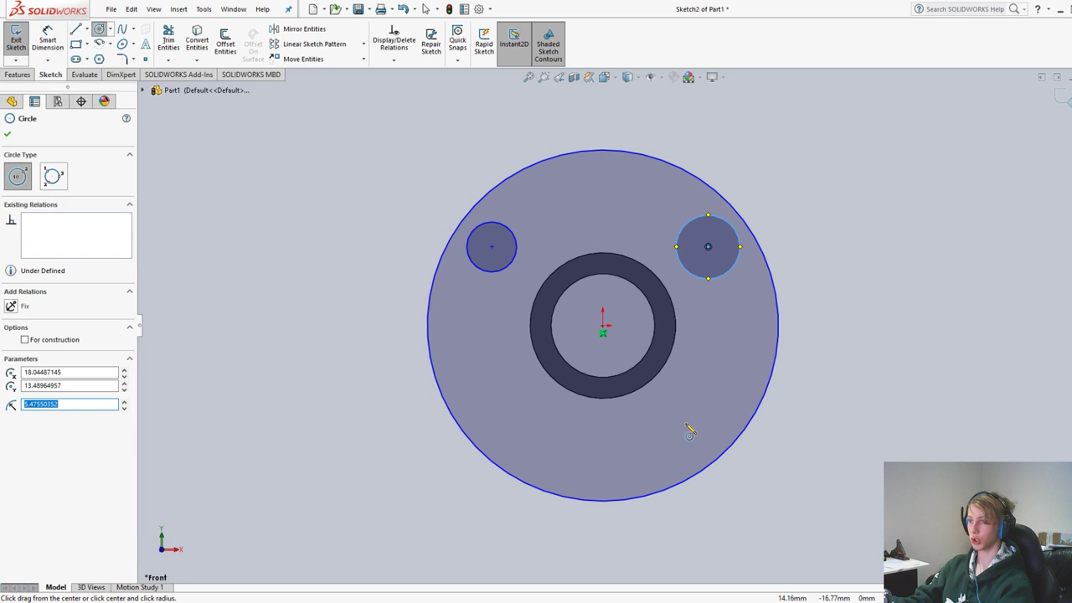
pyautogui.click(691, 427)
pyautogui.click(705, 427)
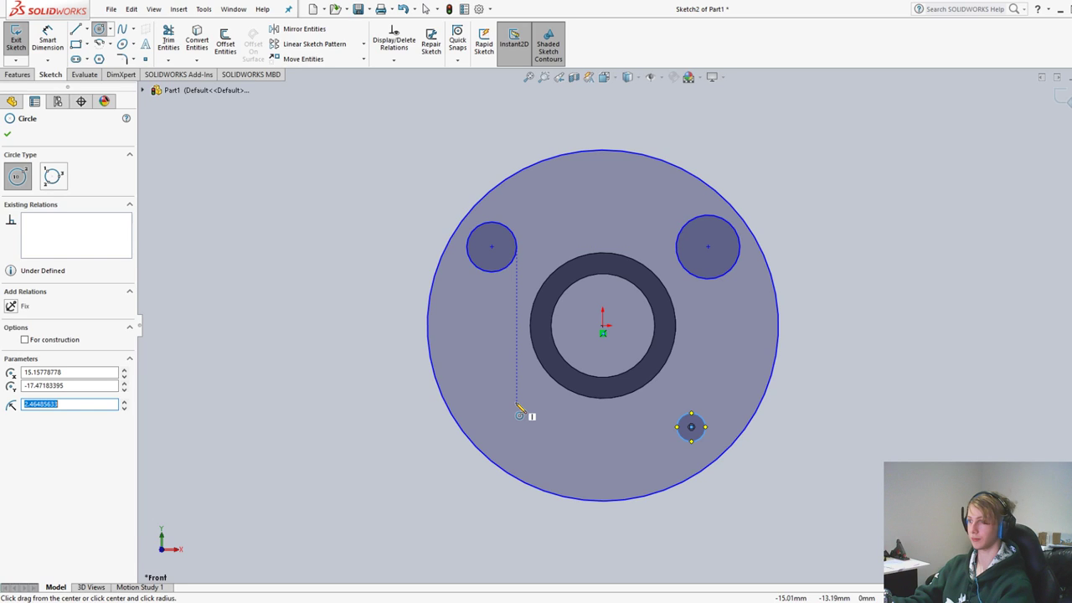
pyautogui.click(508, 413)
pyautogui.click(526, 413)
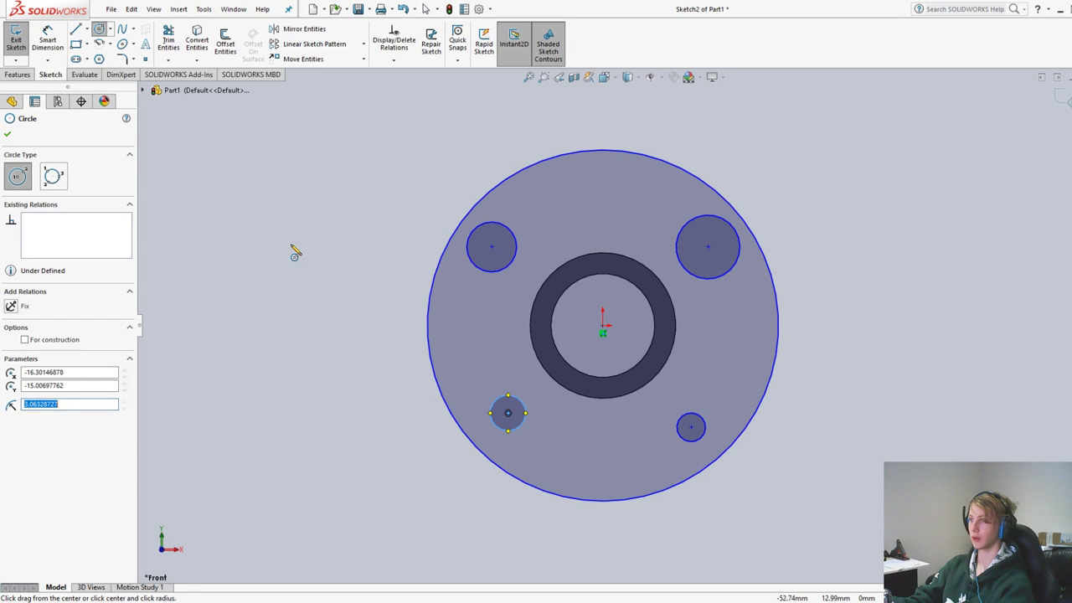
pyautogui.click(47, 41)
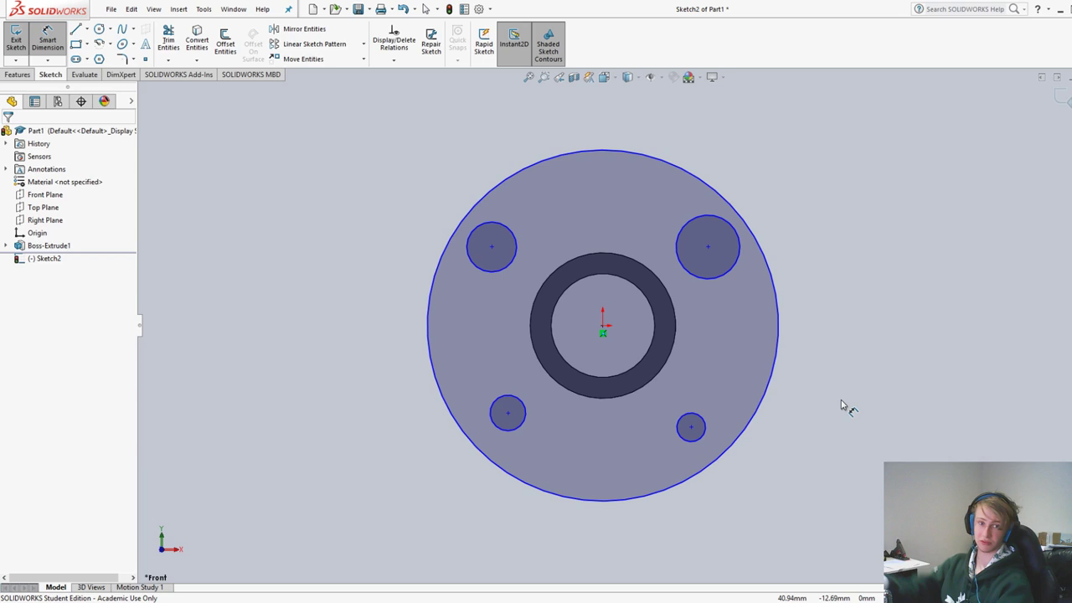
pyautogui.click(739, 264)
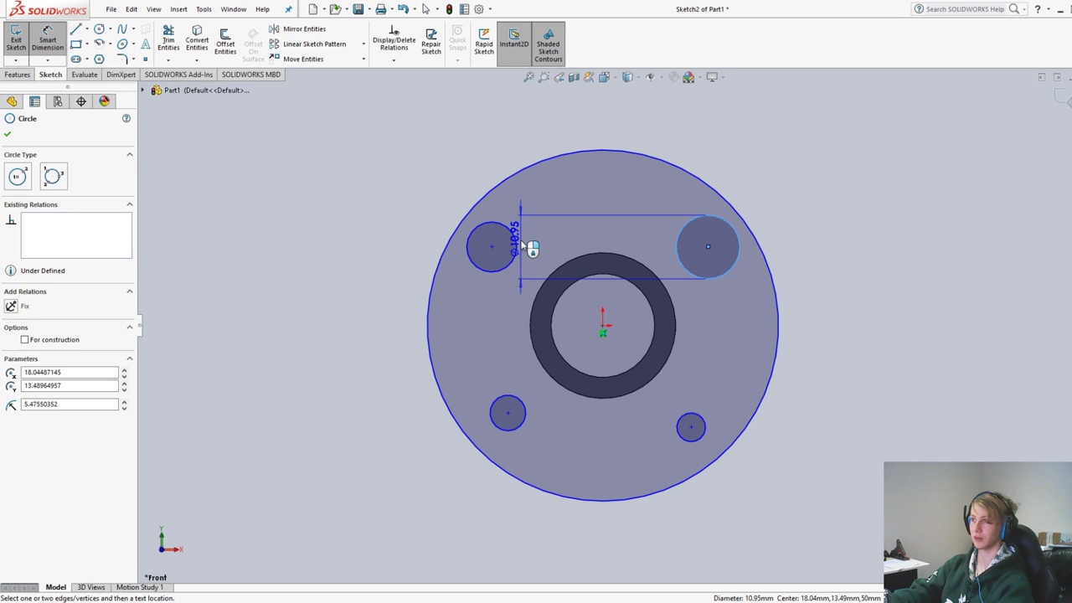
pyautogui.click(521, 245)
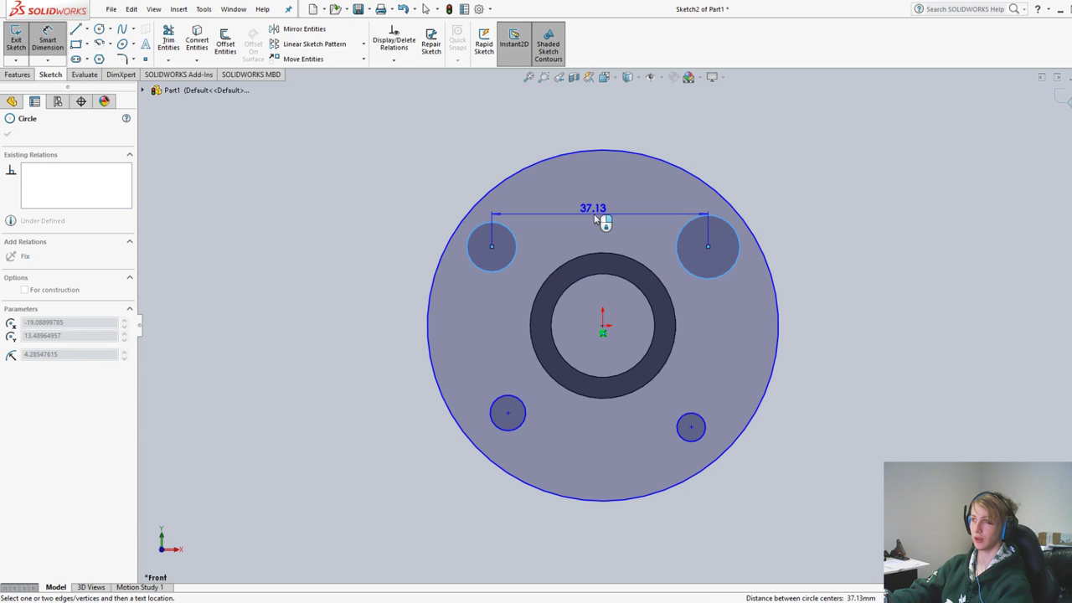
pyautogui.click(606, 213)
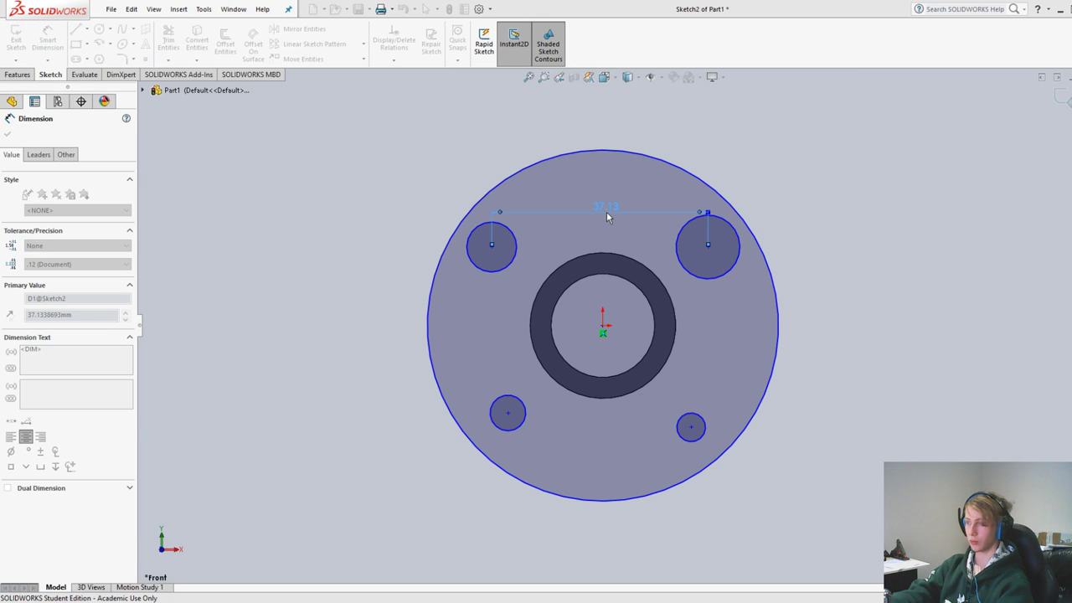
pyautogui.press('Escape')
pyautogui.hotkey('ctrl', 'z')
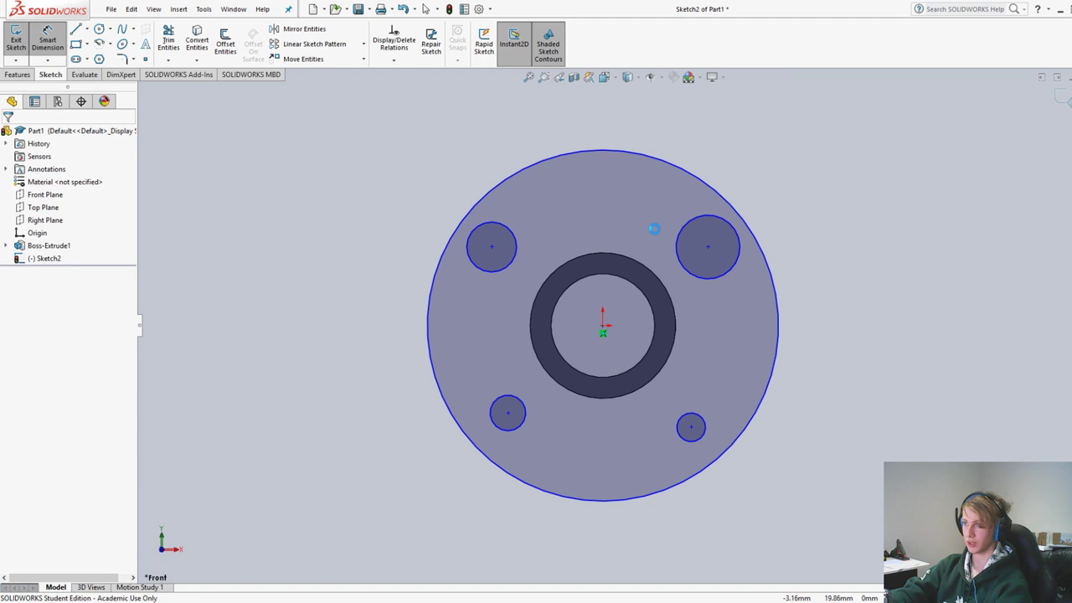
pyautogui.click(680, 232)
pyautogui.click(515, 254)
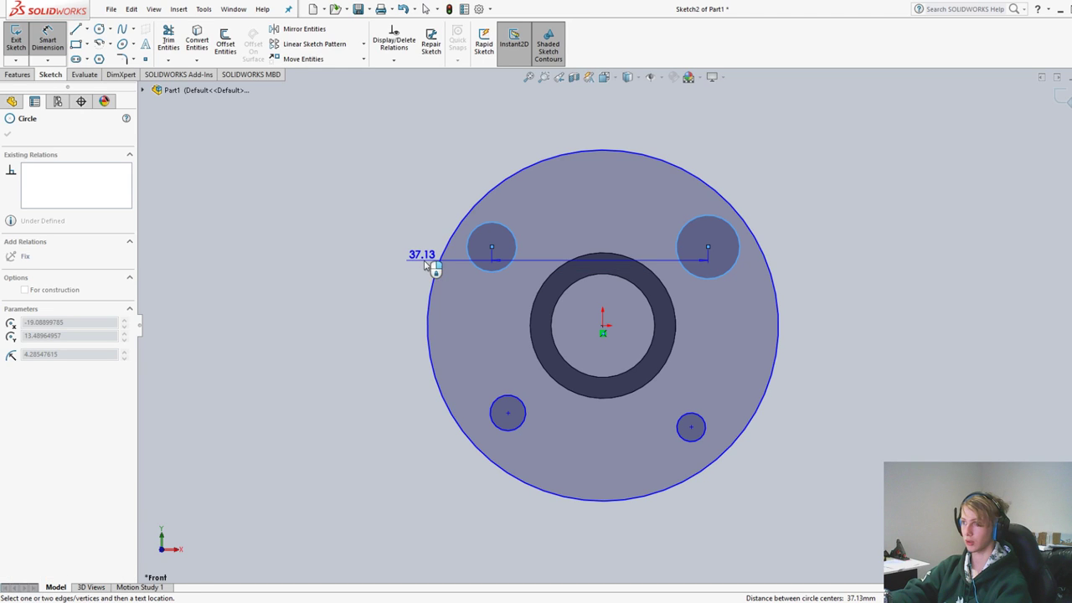
pyautogui.press('Escape')
# Dimension the horizontal distance between the centres of the upper-right and lower-right small circles as 0 mm
pyautogui.click(700, 278)
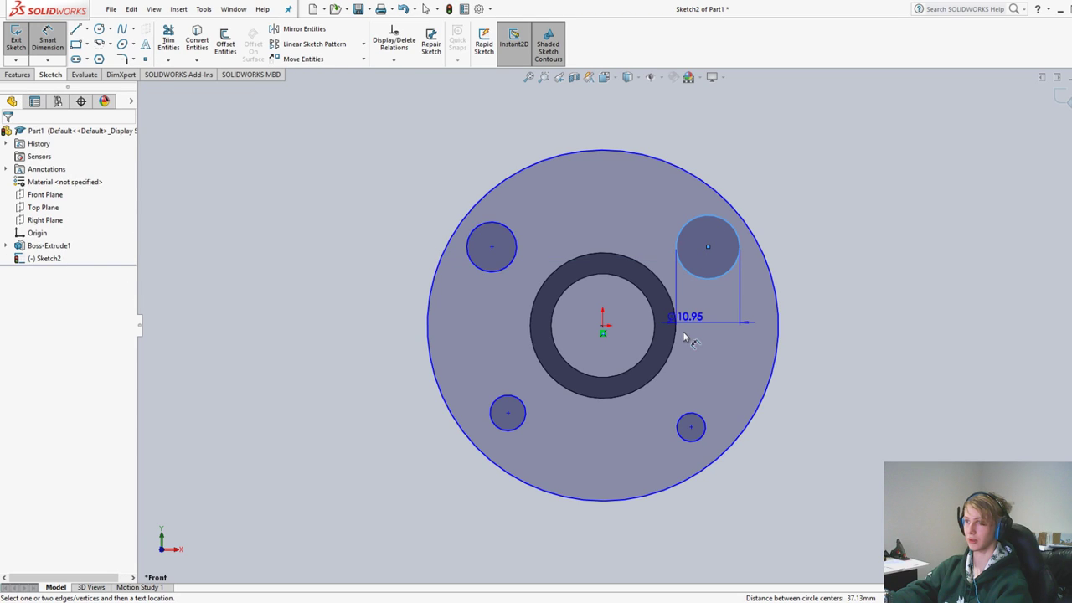
pyautogui.click(693, 414)
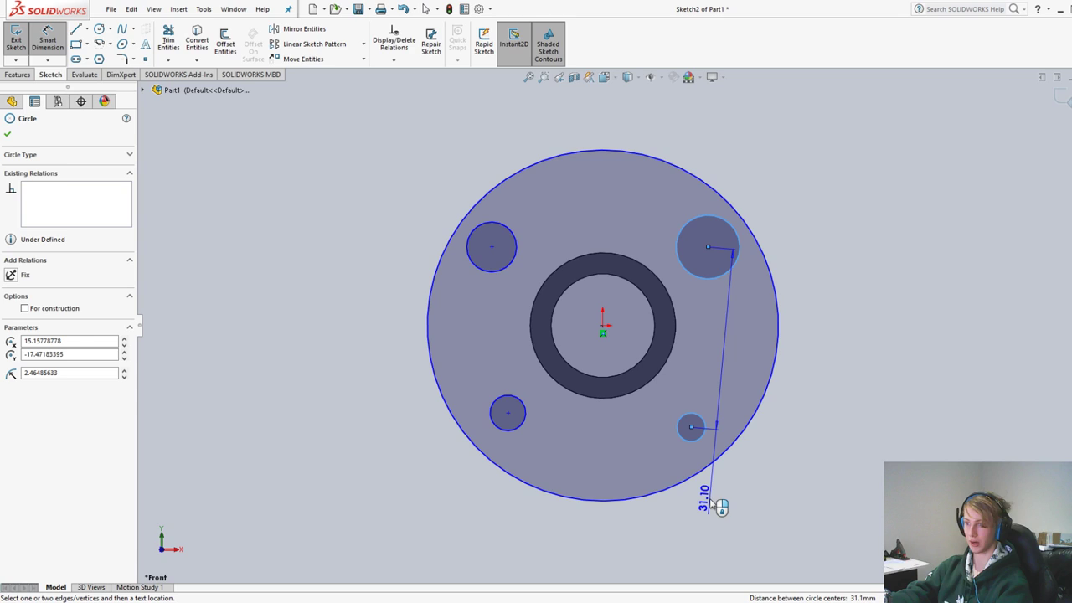
pyautogui.click(701, 501)
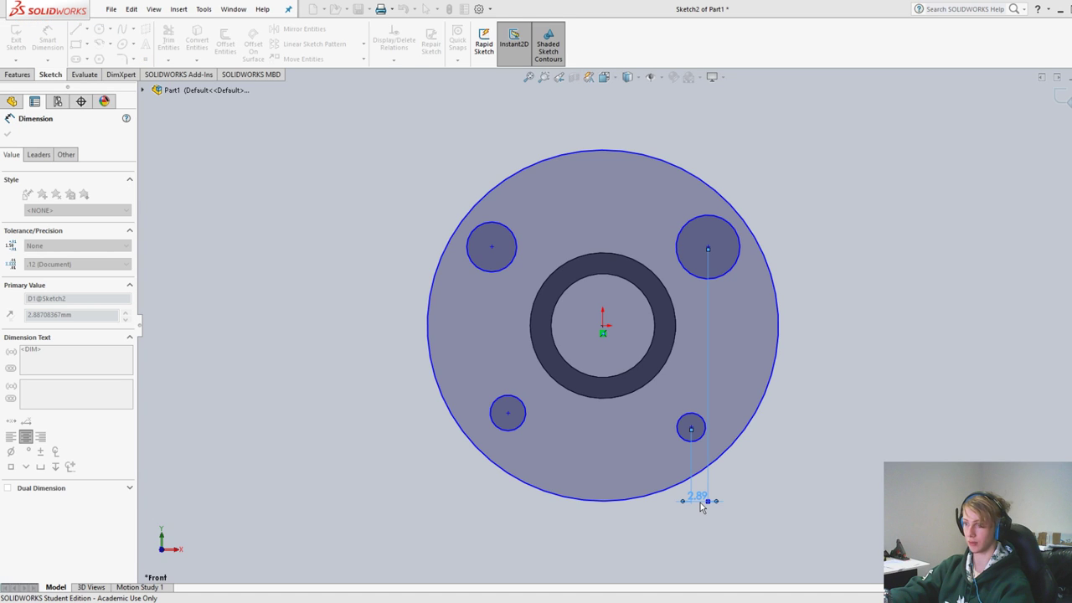
pyautogui.click(702, 501)
pyautogui.write('0')
pyautogui.press('Return')
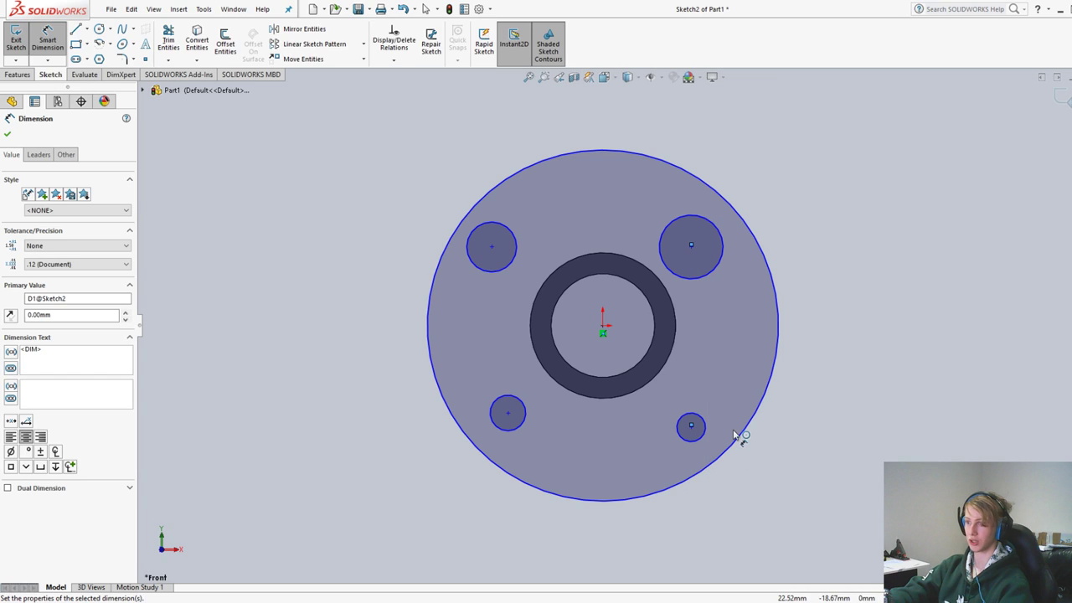
# Dimension the horizontal distance between the centres of the upper-left and lower-left small circles as 0 mm
pyautogui.click(501, 267)
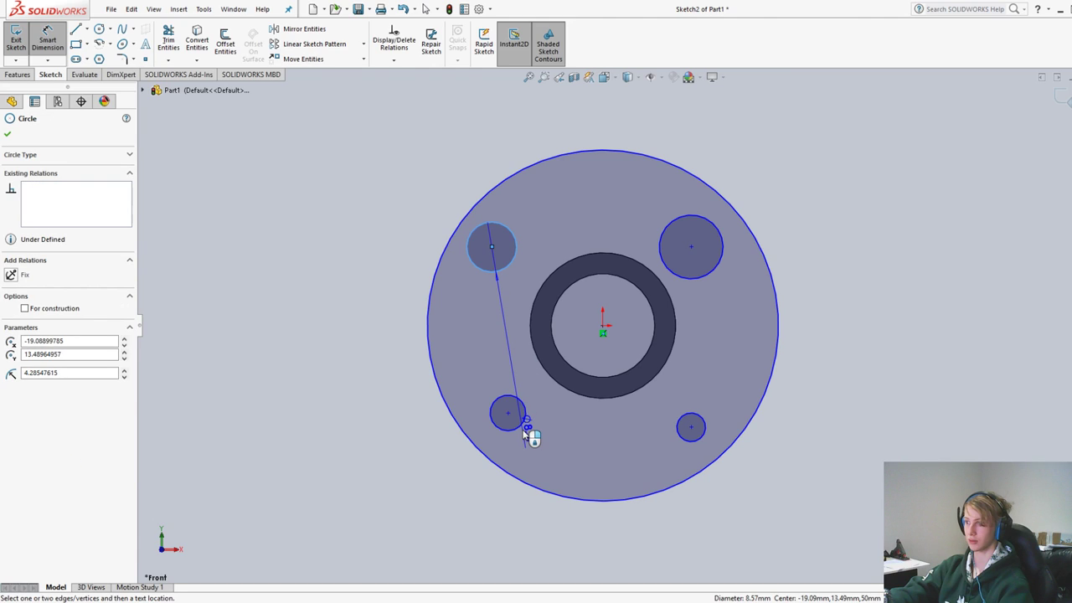
pyautogui.click(525, 428)
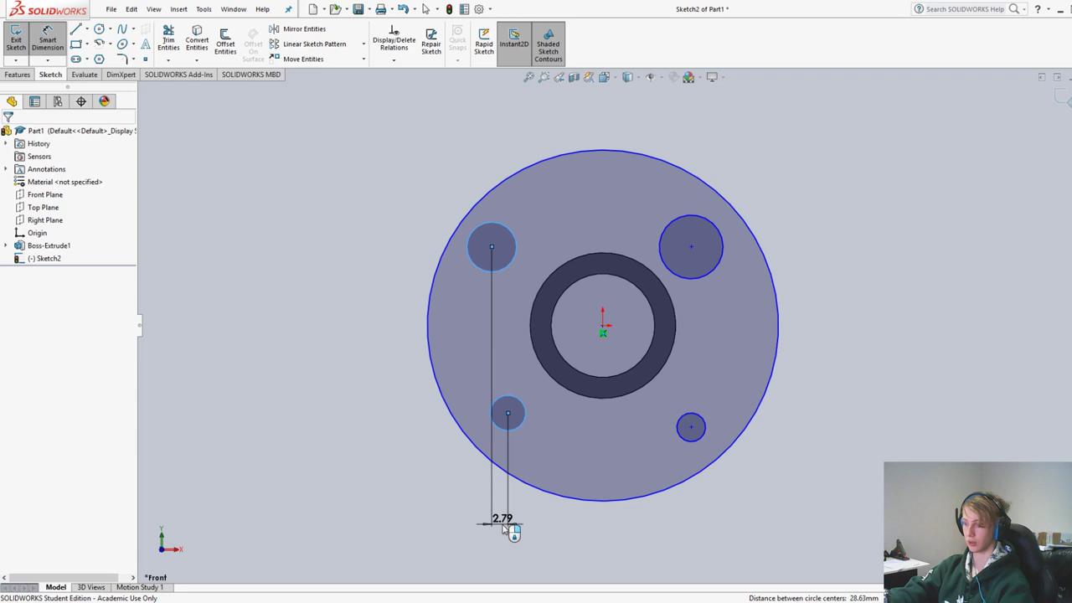
pyautogui.click(504, 528)
pyautogui.write('0')
pyautogui.press('Return')
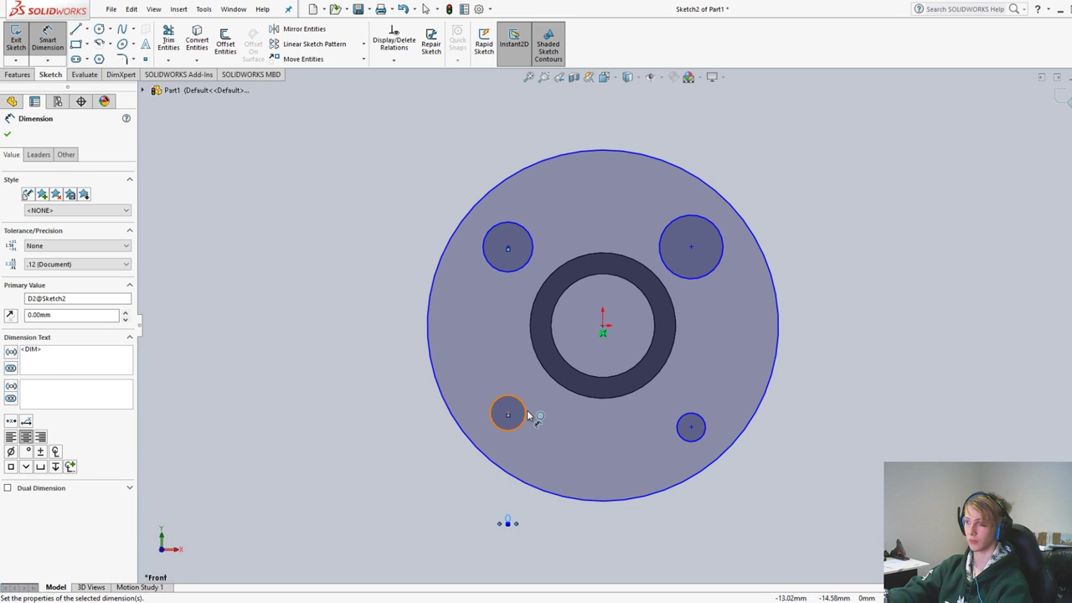
# Dimension the vertical distance between the centres of the two lower small circles as 0 mm
pyautogui.click(526, 416)
pyautogui.click(689, 432)
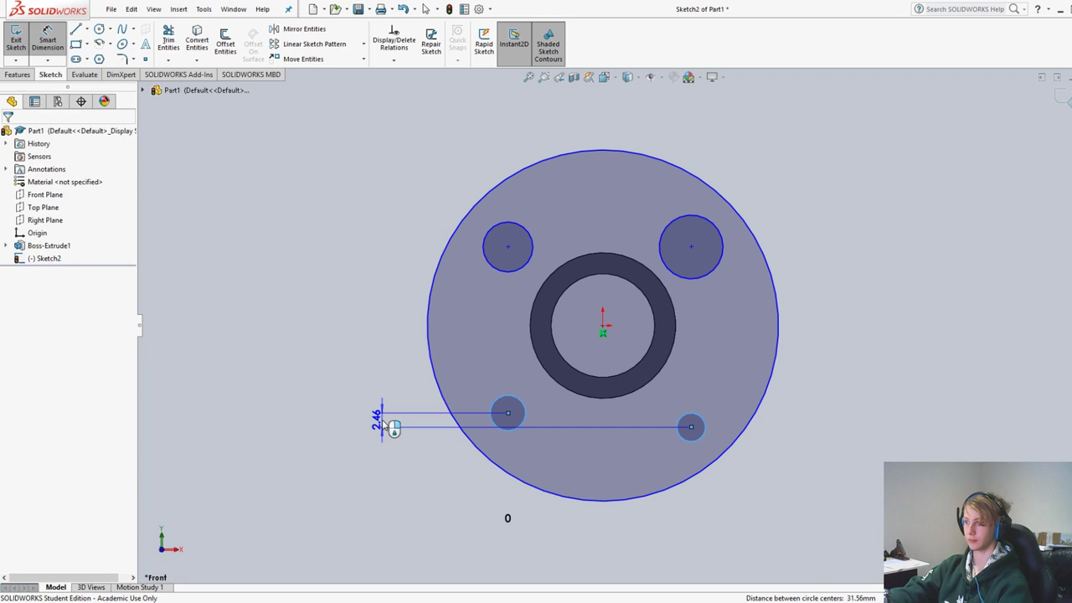
pyautogui.click(382, 425)
pyautogui.write('0')
pyautogui.press('Return')
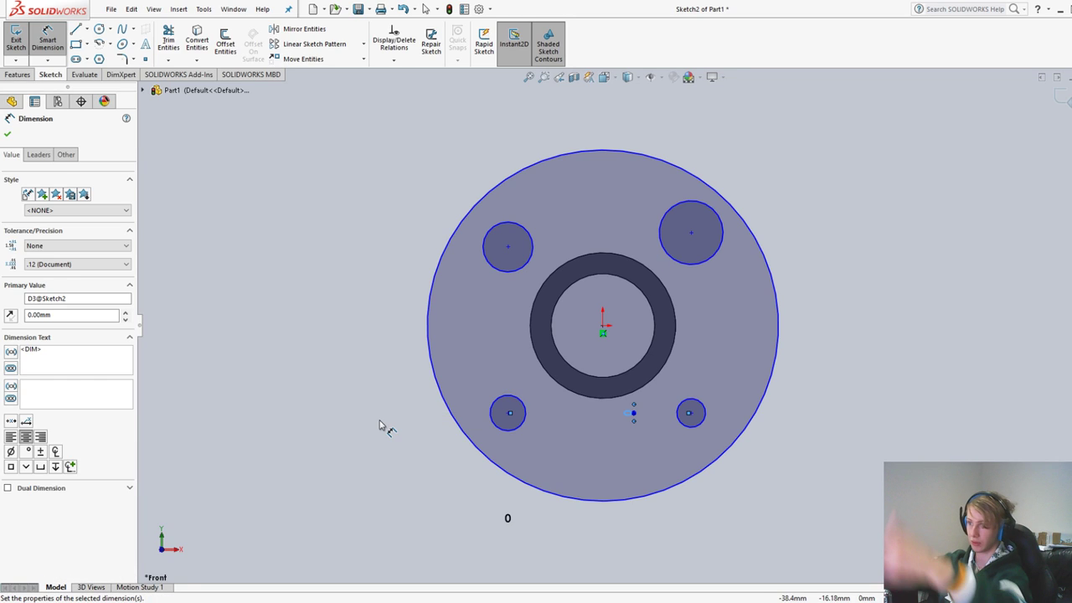
# Dimension the vertical distance between the centres of the two upper small circles as 0 mm
pyautogui.click(534, 244)
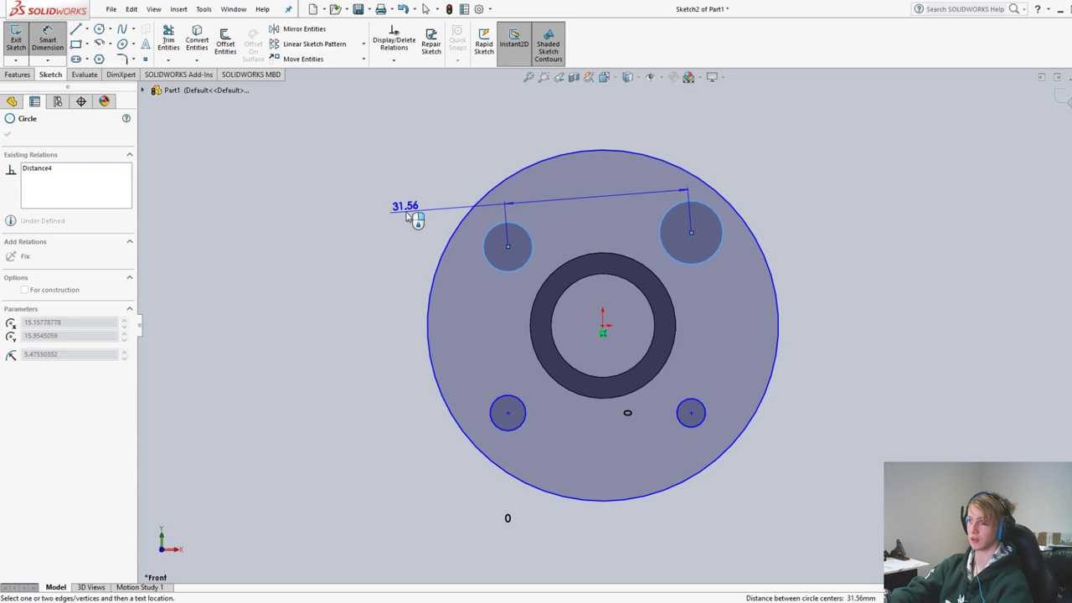
pyautogui.click(353, 242)
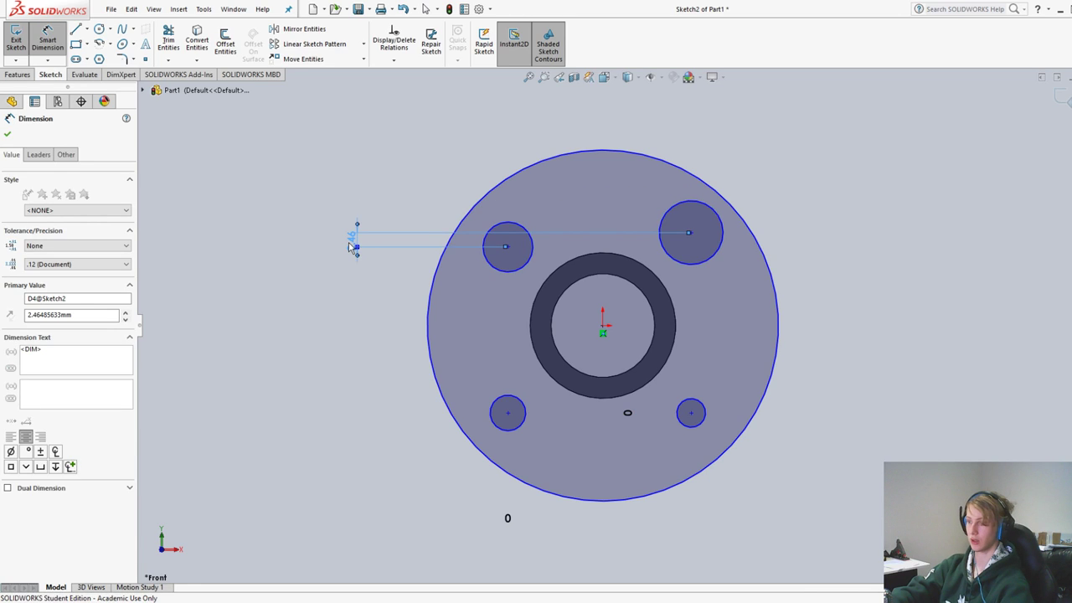
pyautogui.write('0')
pyautogui.press('Return')
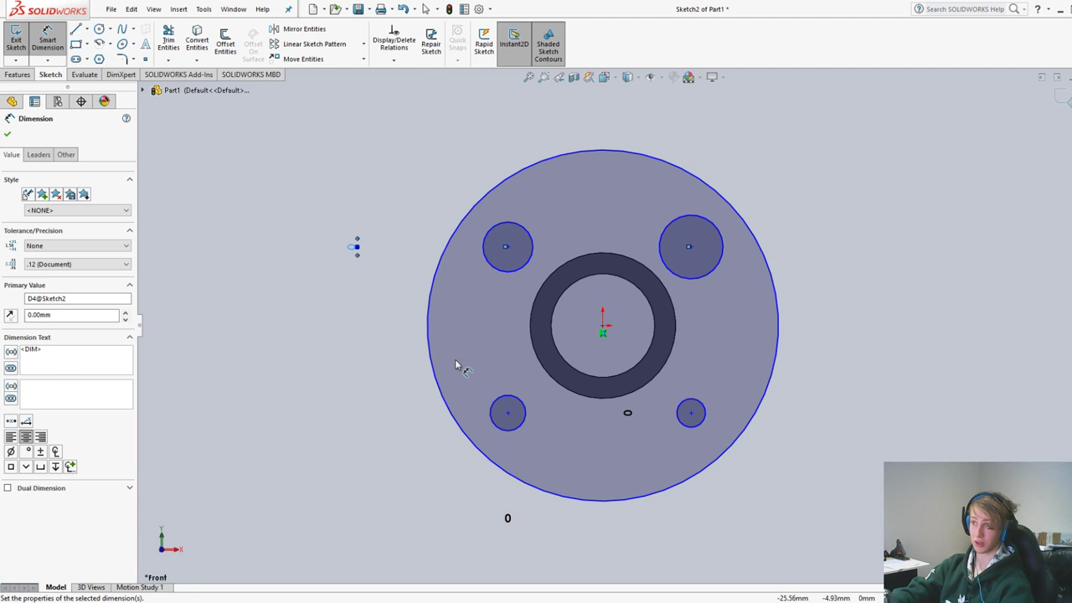
# Dimension the distances from the lower-left and upper-left small circles' centres to the origin as 20 mm each
pyautogui.click(507, 412)
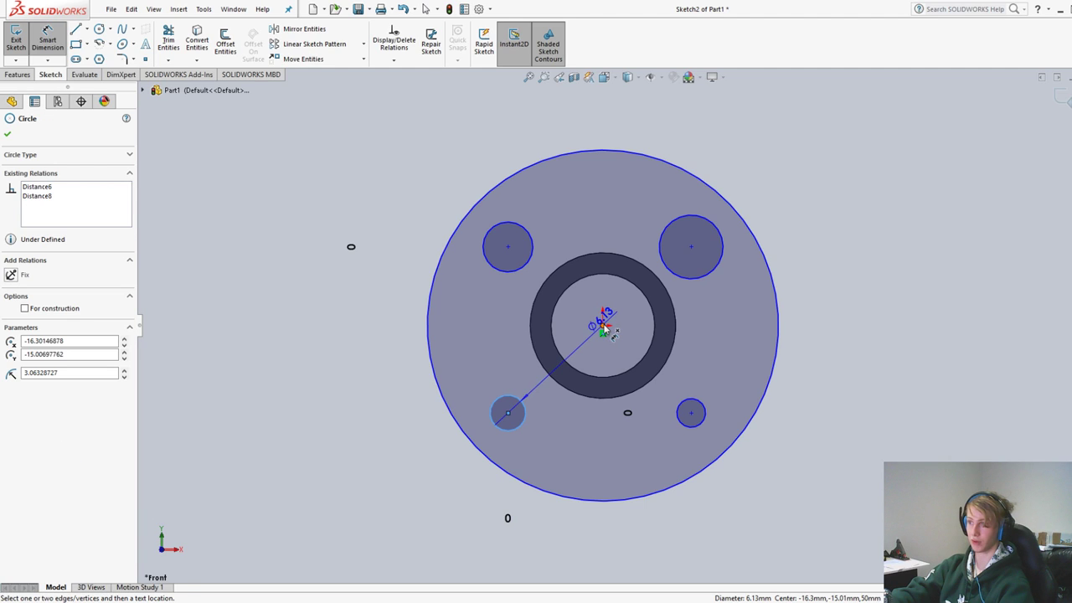
pyautogui.click(603, 328)
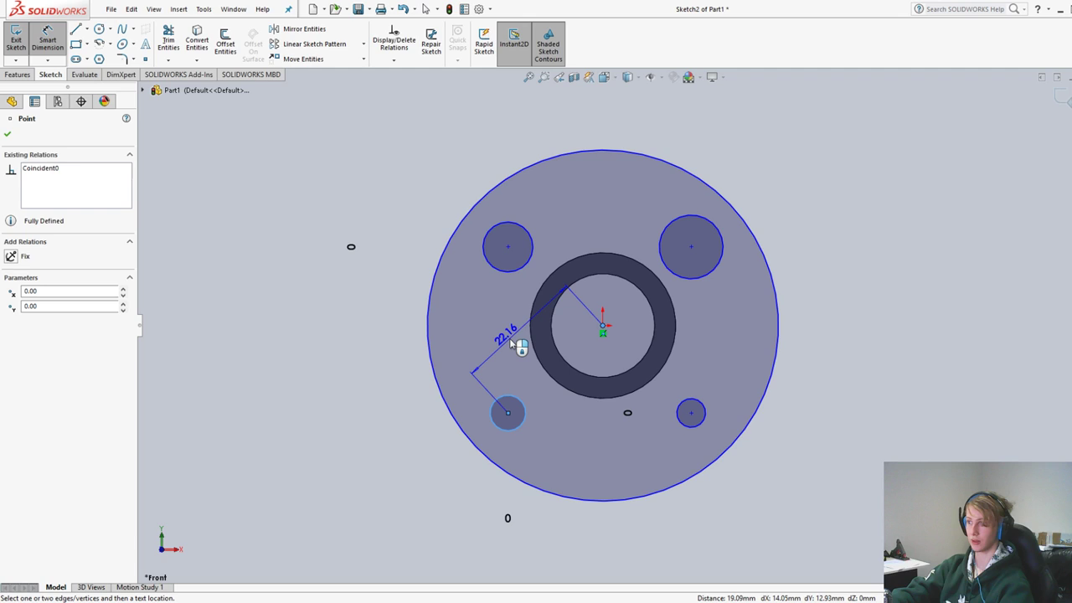
pyautogui.click(513, 343)
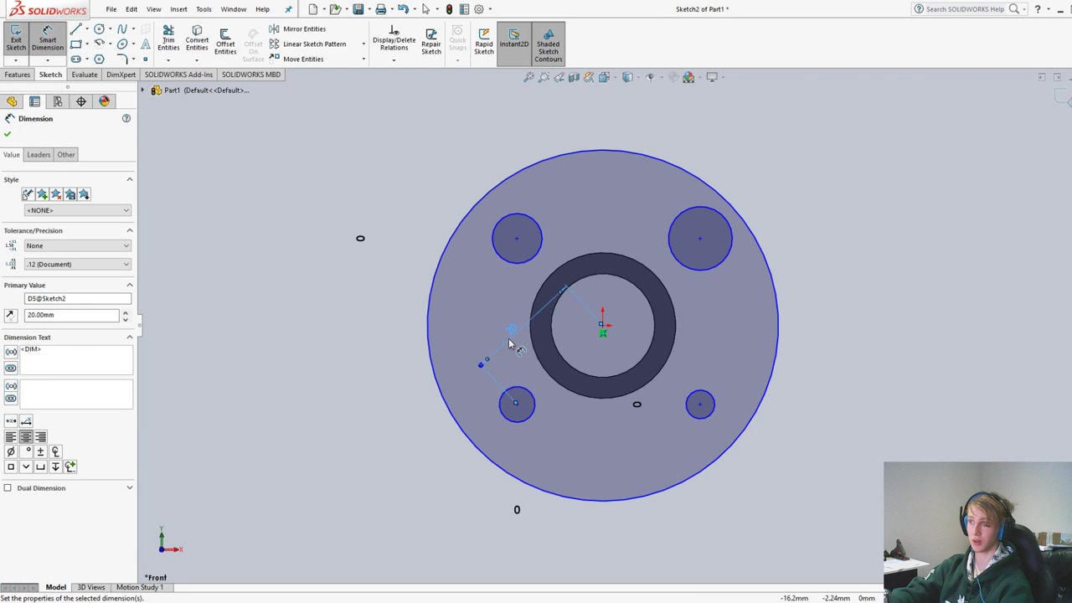
pyautogui.click(500, 223)
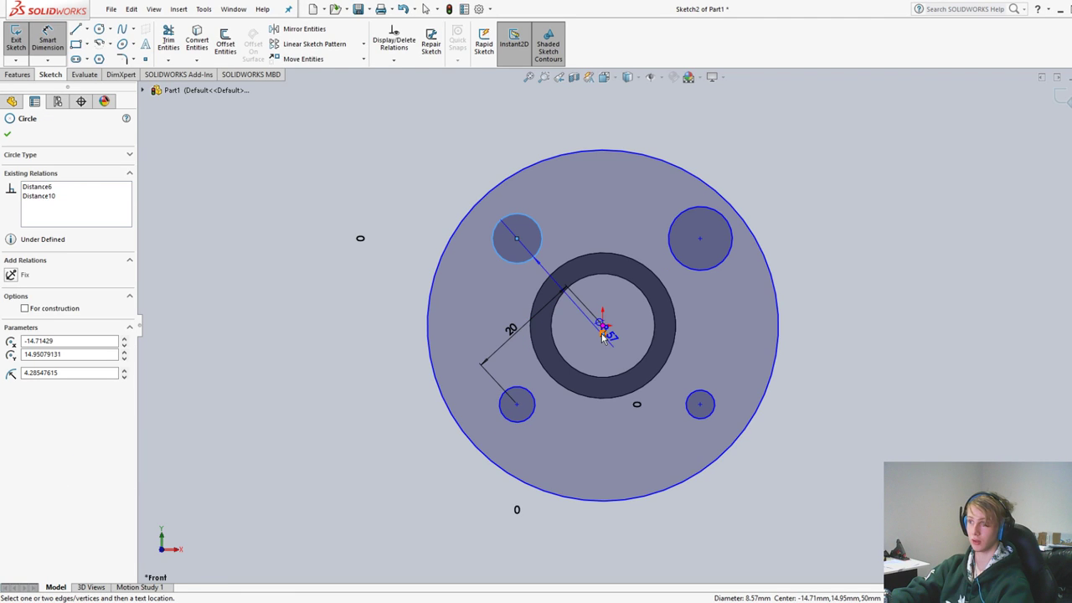
pyautogui.click(603, 331)
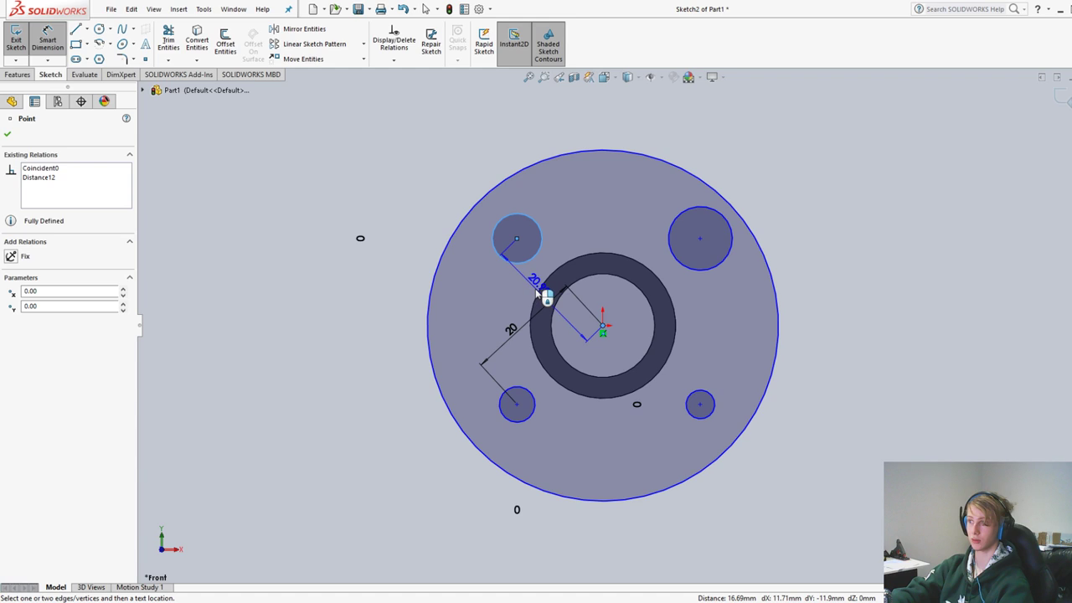
pyautogui.click(526, 298)
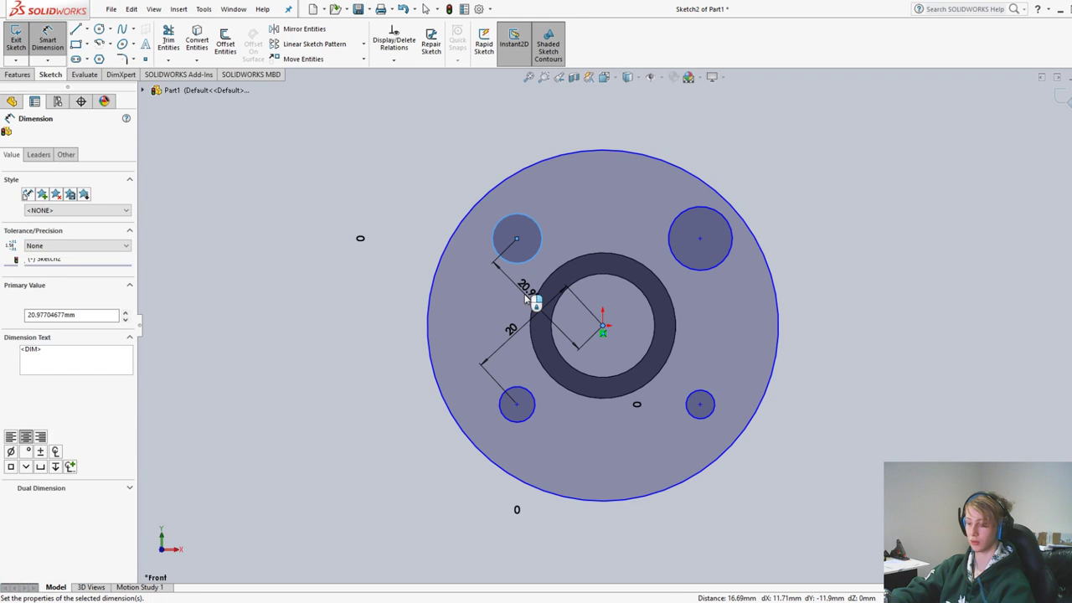
pyautogui.write('20')
pyautogui.press('Return')
# Dimension the distances from the upper-right and lower-right small circles' centres to the origin as 20 mm each
pyautogui.click(690, 277)
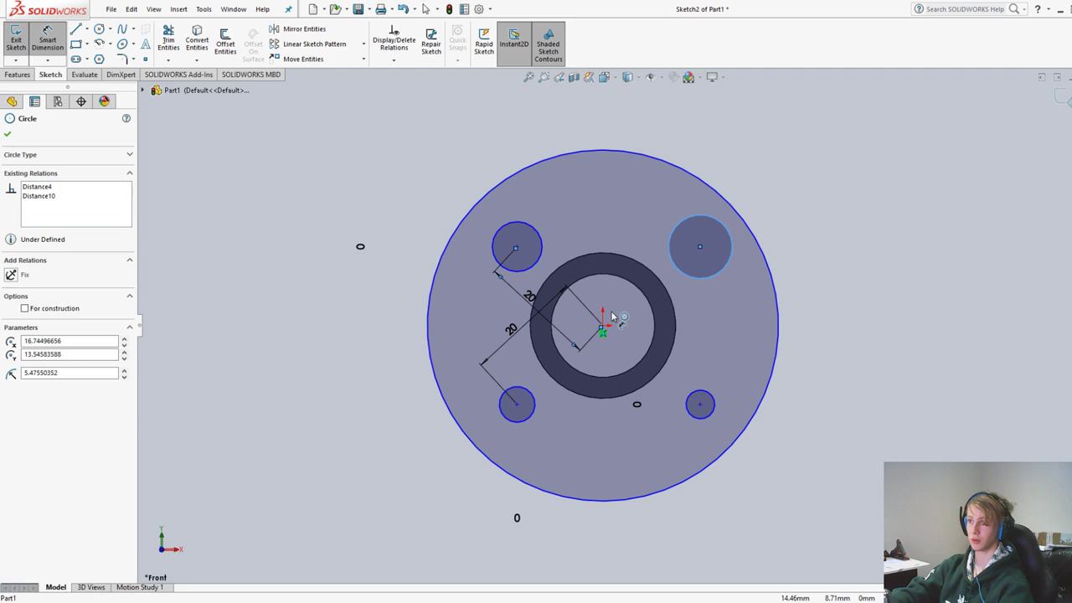
pyautogui.click(603, 328)
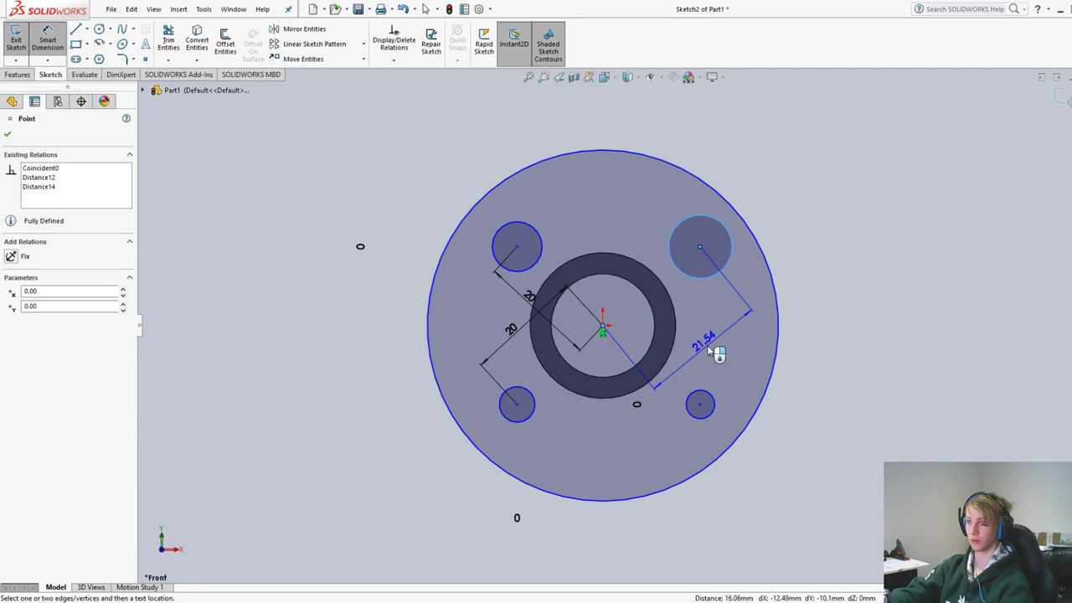
pyautogui.click(709, 352)
pyautogui.write('20')
pyautogui.press('Return')
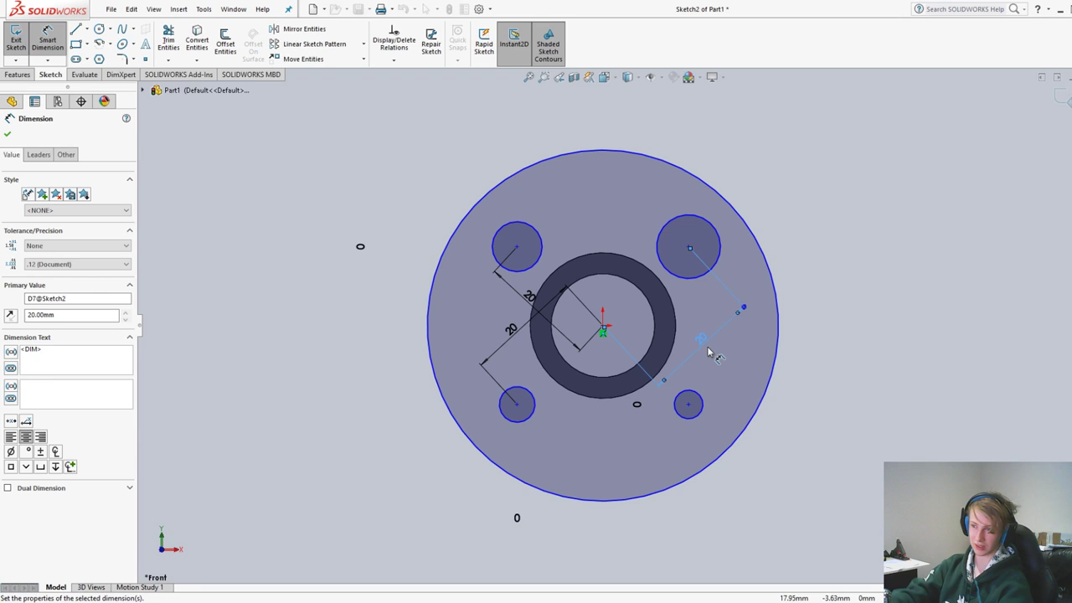
pyautogui.click(688, 404)
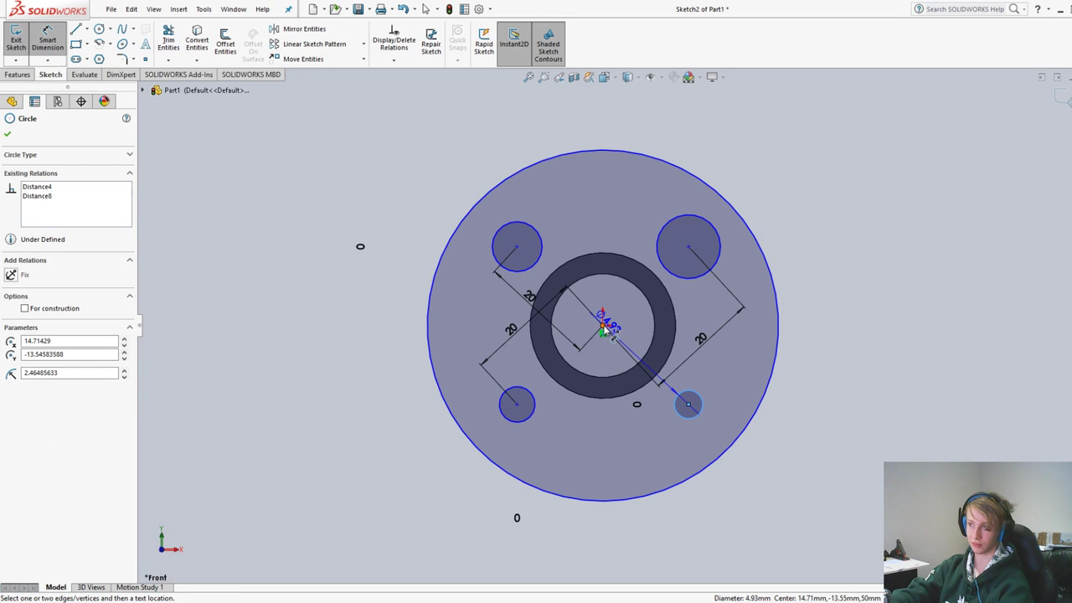
pyautogui.click(603, 327)
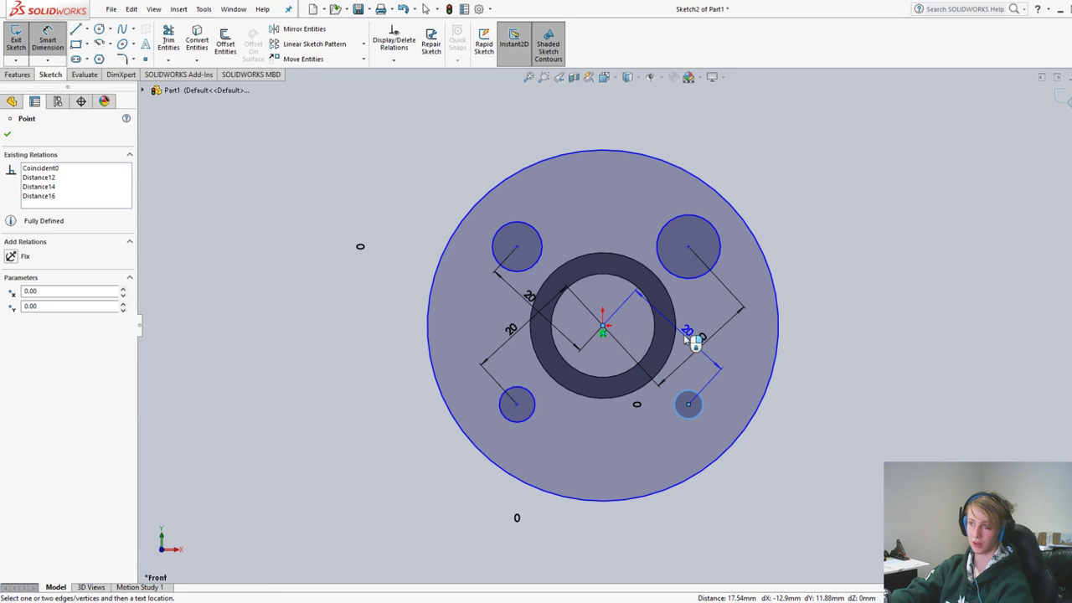
pyautogui.click(686, 338)
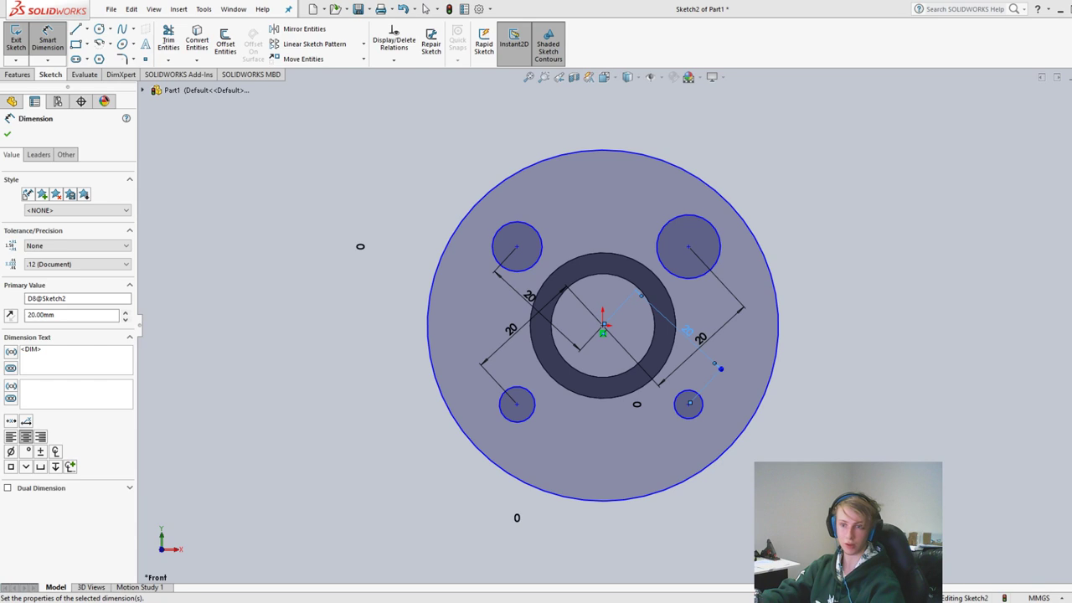
# Switch the document's unit system to IPS and reopen the flange sketch (Sketch2) for editing
pyautogui.click(1039, 597)
pyautogui.click(1042, 565)
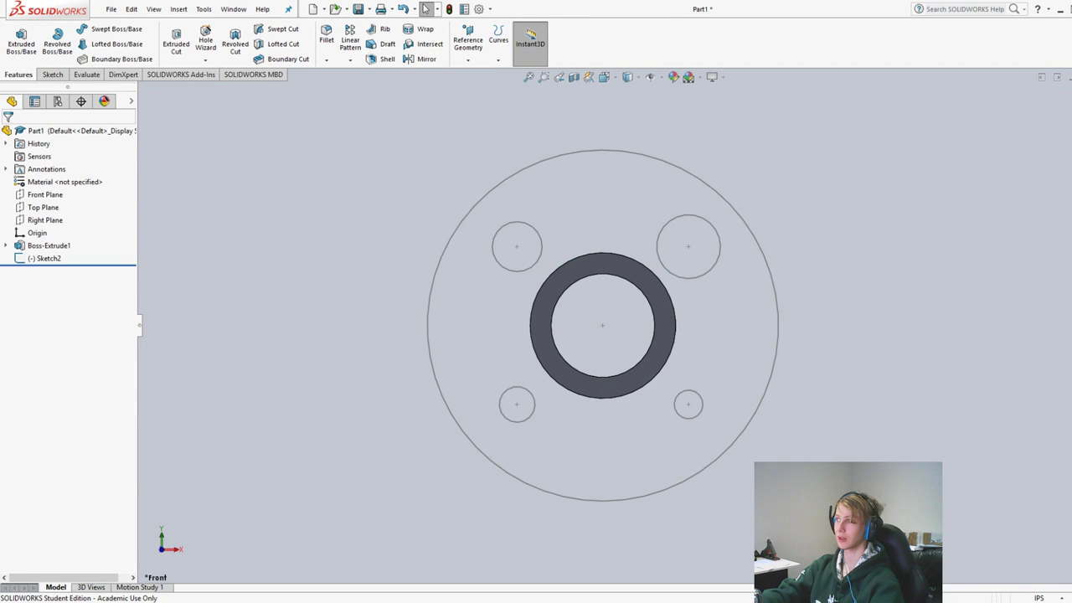
pyautogui.click(47, 258)
pyautogui.click(50, 75)
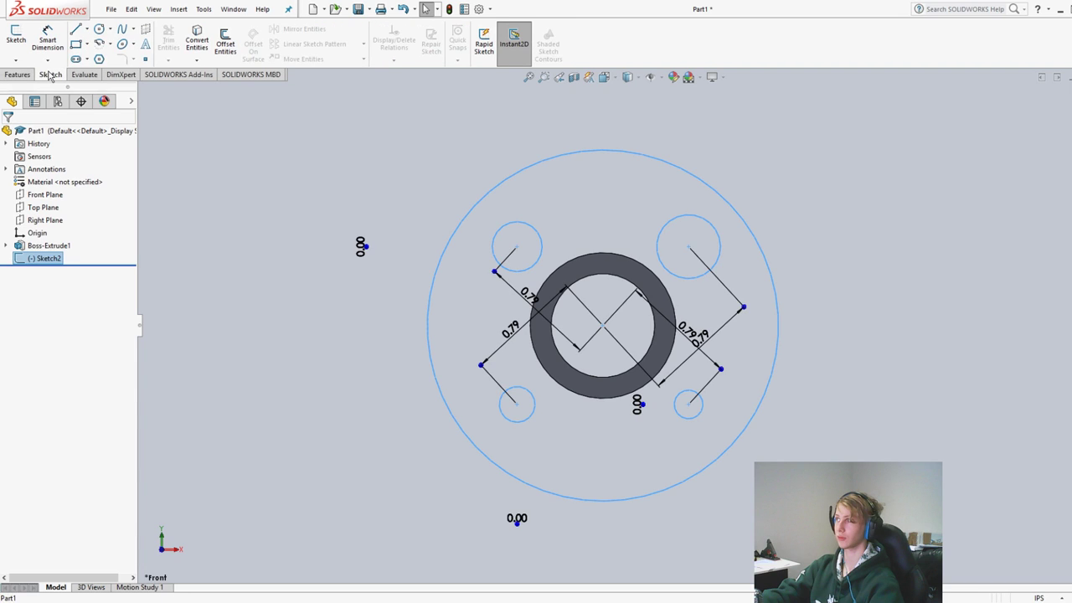
pyautogui.click(16, 35)
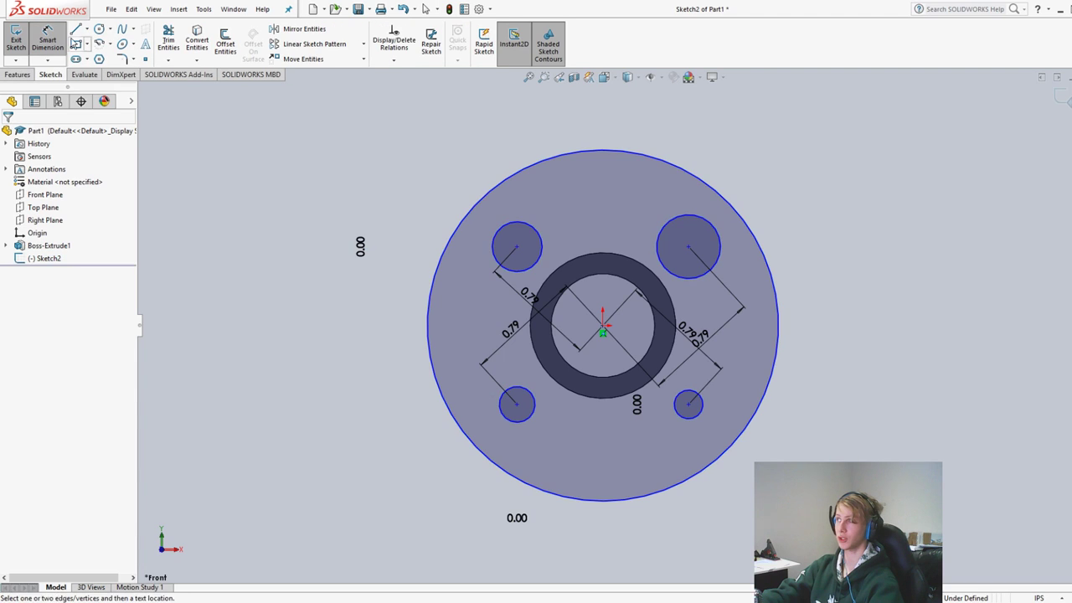
# Dimension the diameters of the two upper small circles as 0.5 in each
pyautogui.click(536, 228)
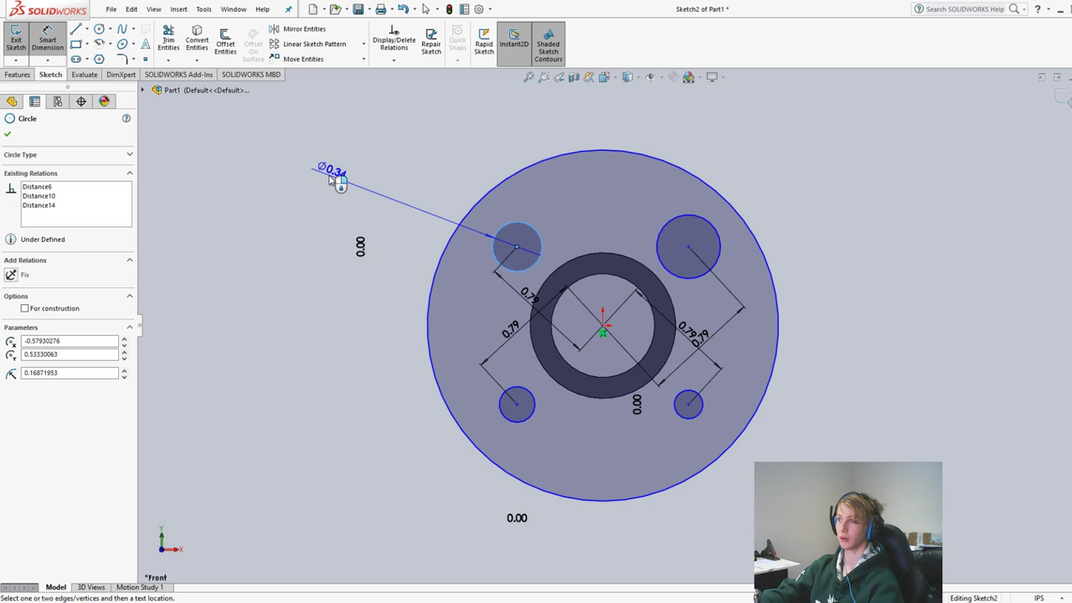
pyautogui.click(332, 180)
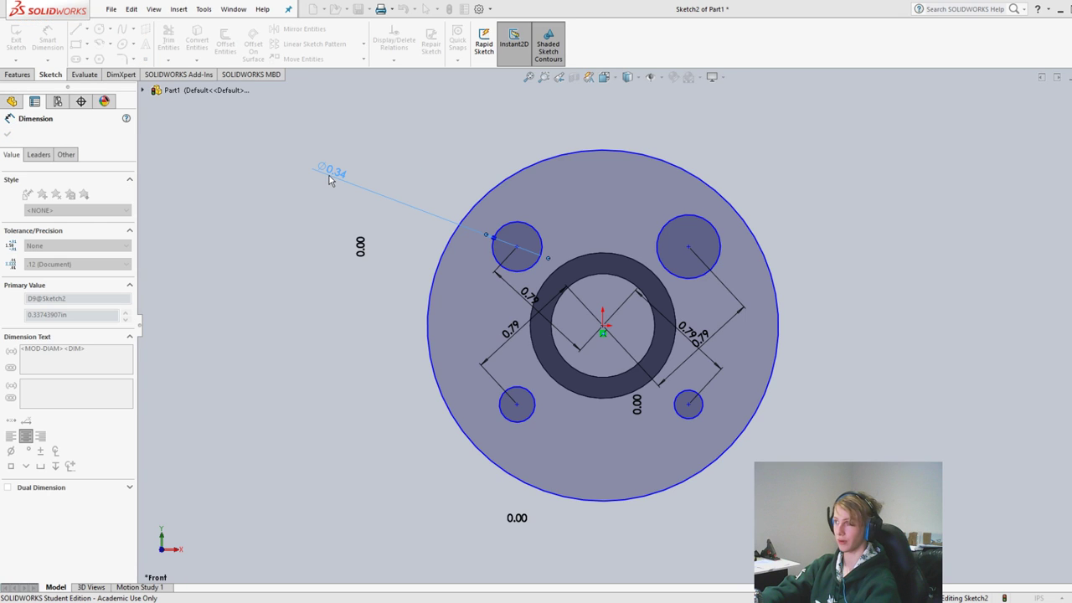
pyautogui.write('.5')
pyautogui.press('Return')
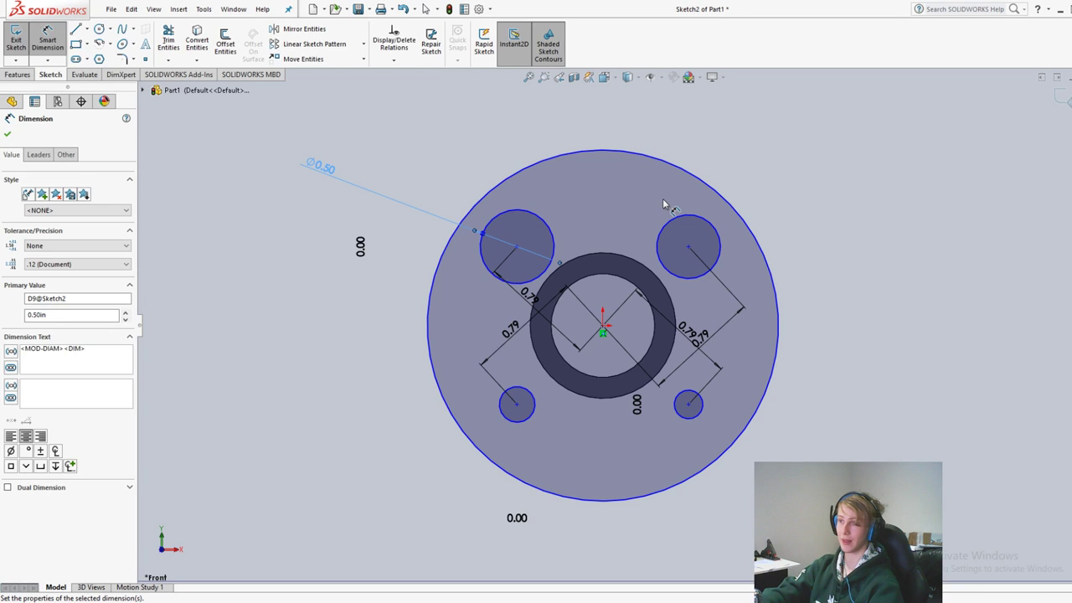
pyautogui.click(708, 220)
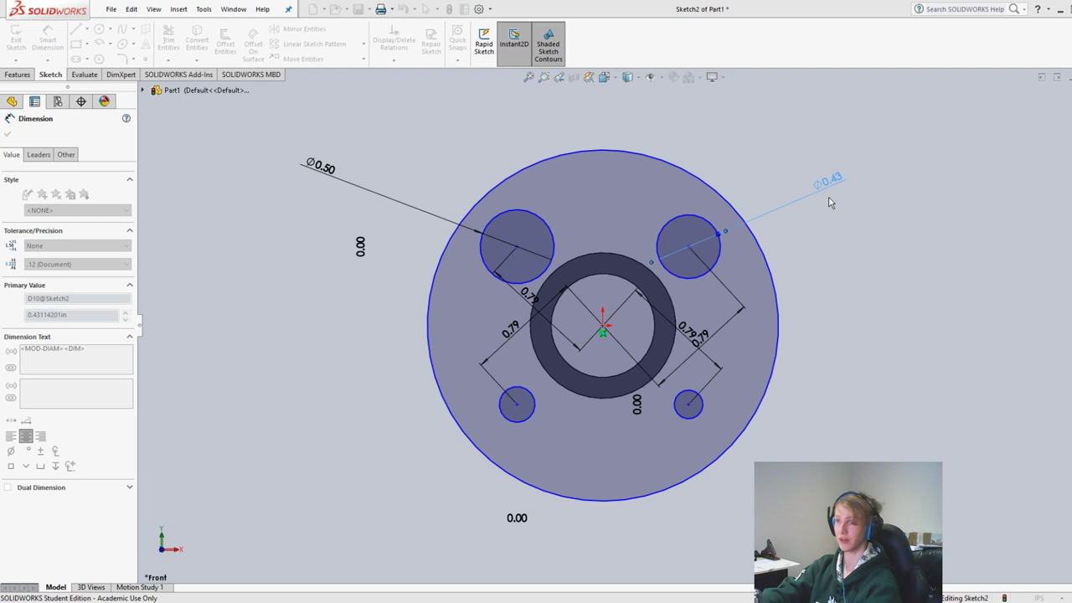
pyautogui.click(831, 202)
pyautogui.write('0.5')
pyautogui.press('Return')
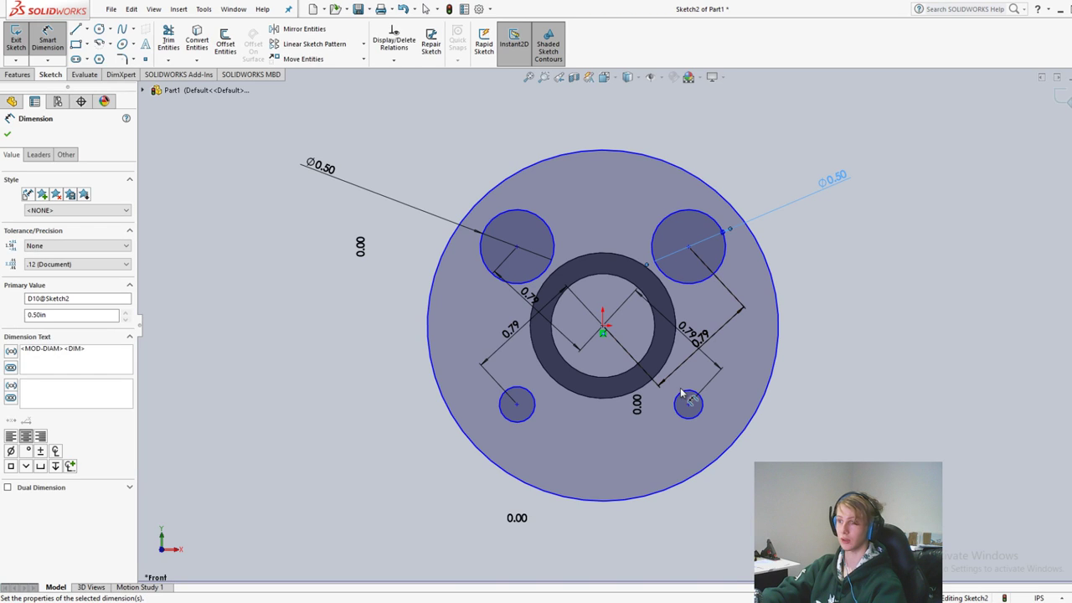
# Dimension the diameters of the two lower small circles as 0.5 in each
pyautogui.click(683, 391)
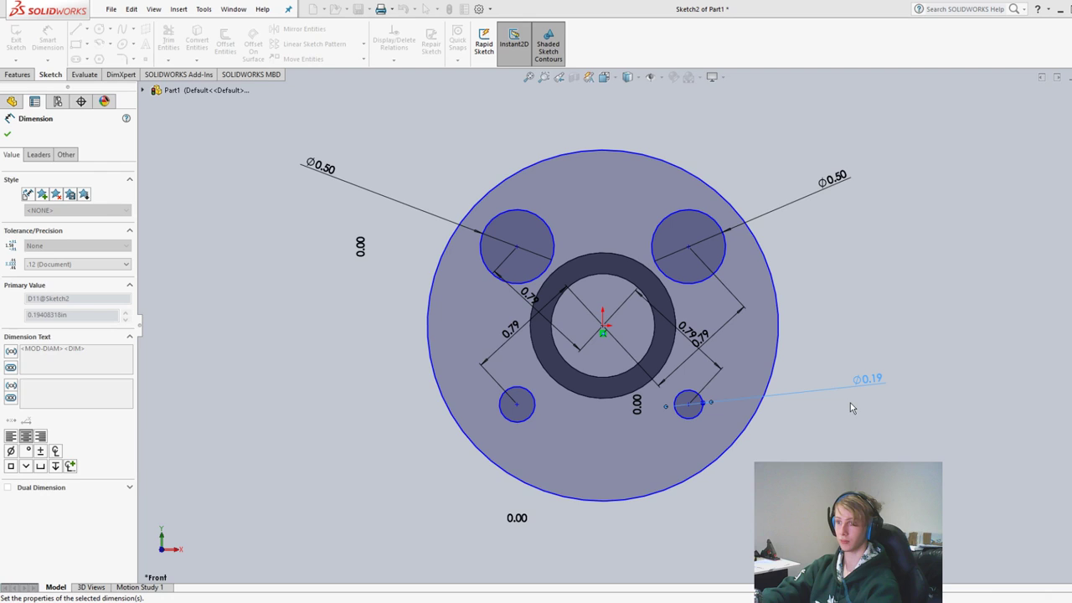
pyautogui.click(851, 408)
pyautogui.write('0.5')
pyautogui.press('Return')
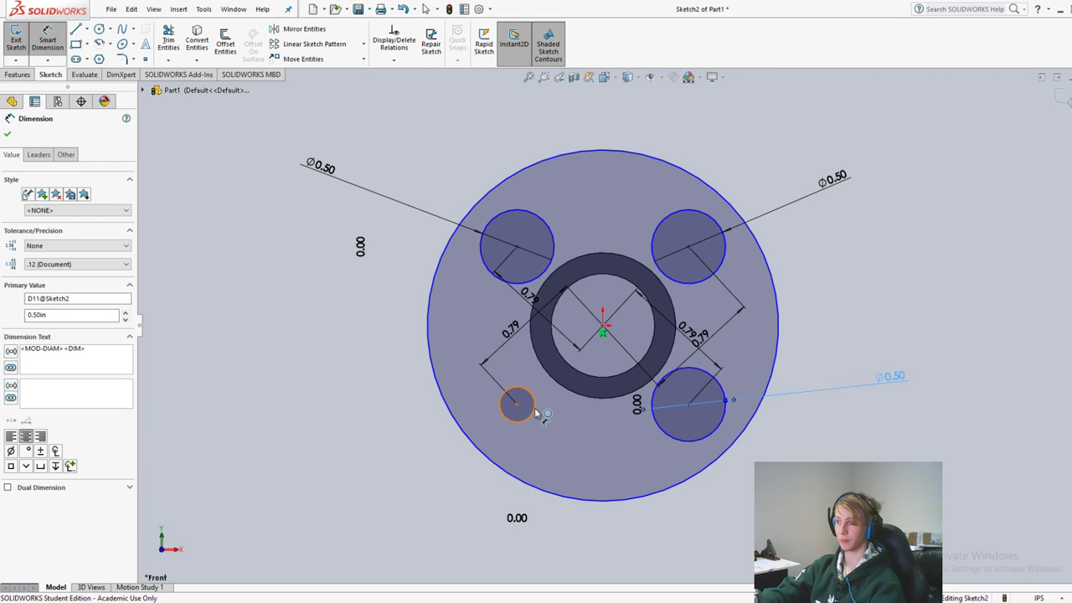
pyautogui.click(536, 412)
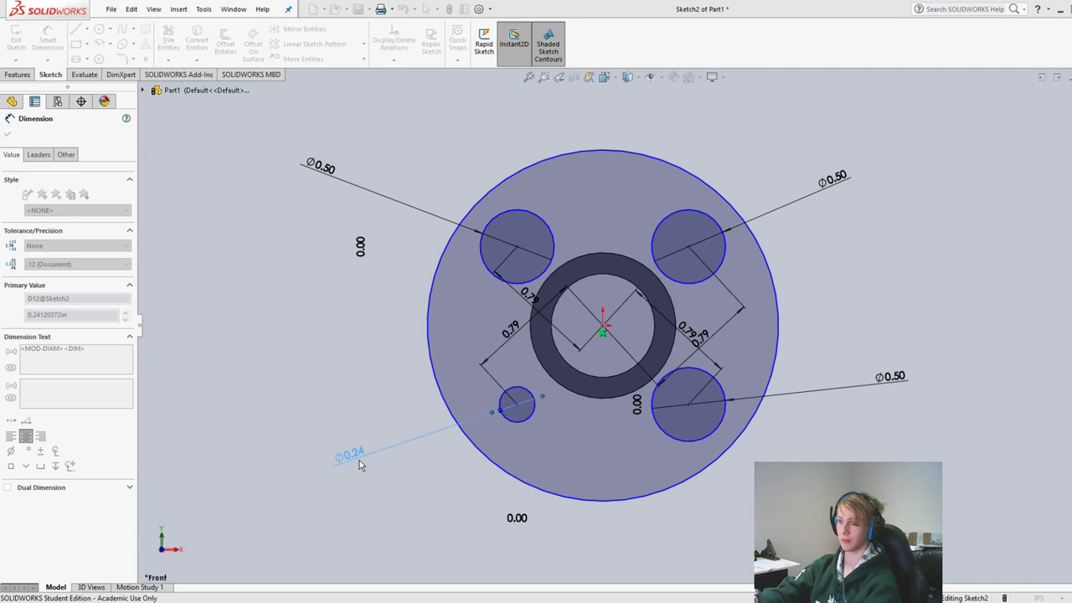
pyautogui.click(340, 471)
pyautogui.write('0.5')
pyautogui.press('Return')
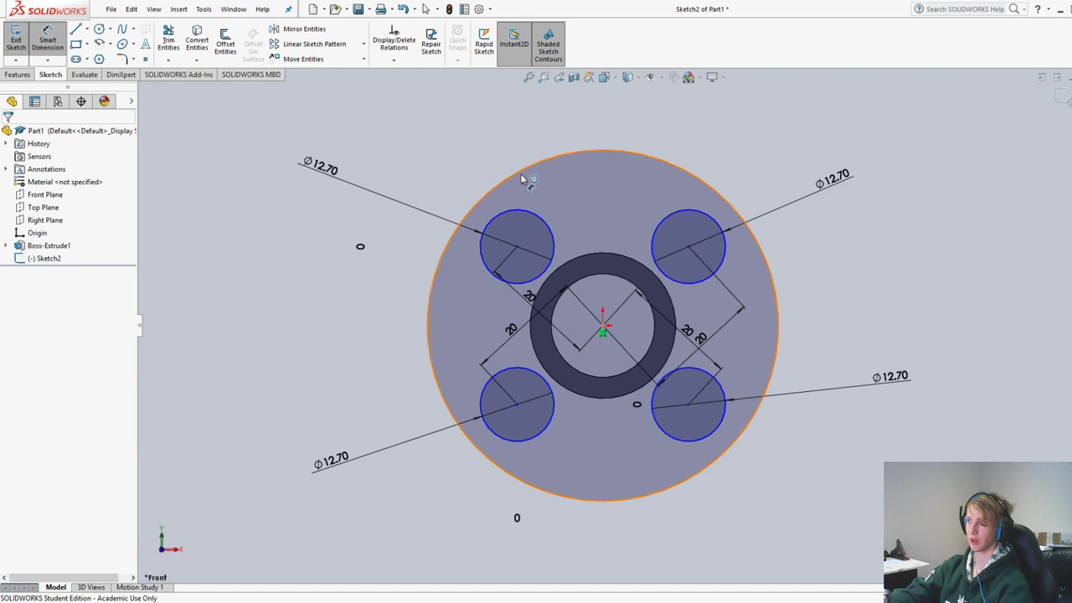
# Dimension the flange's outer circle and set its diameter to 55 mm
pyautogui.click(523, 179)
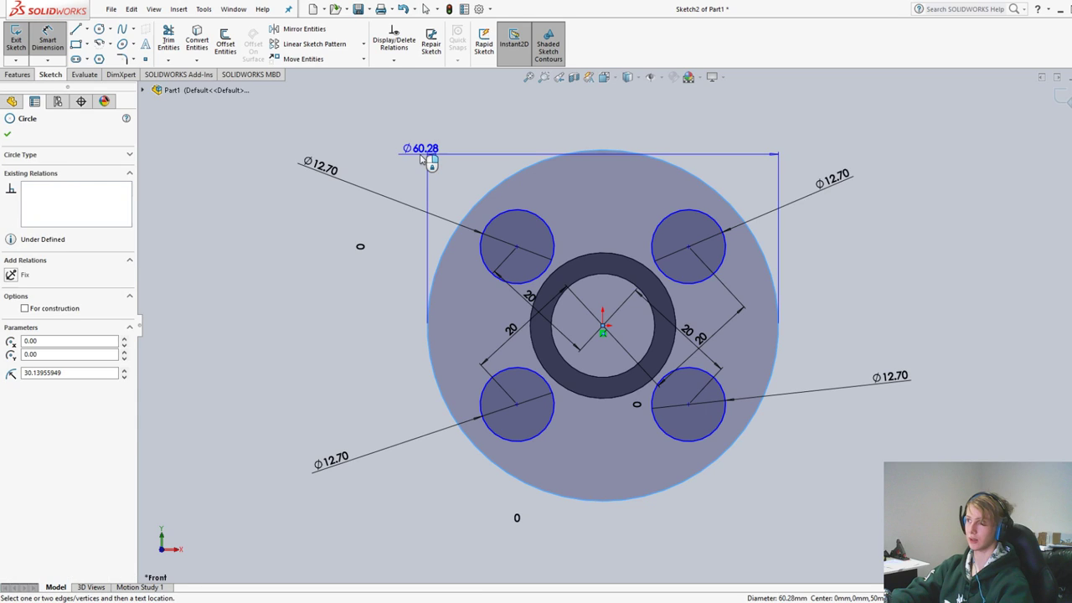
pyautogui.click(421, 159)
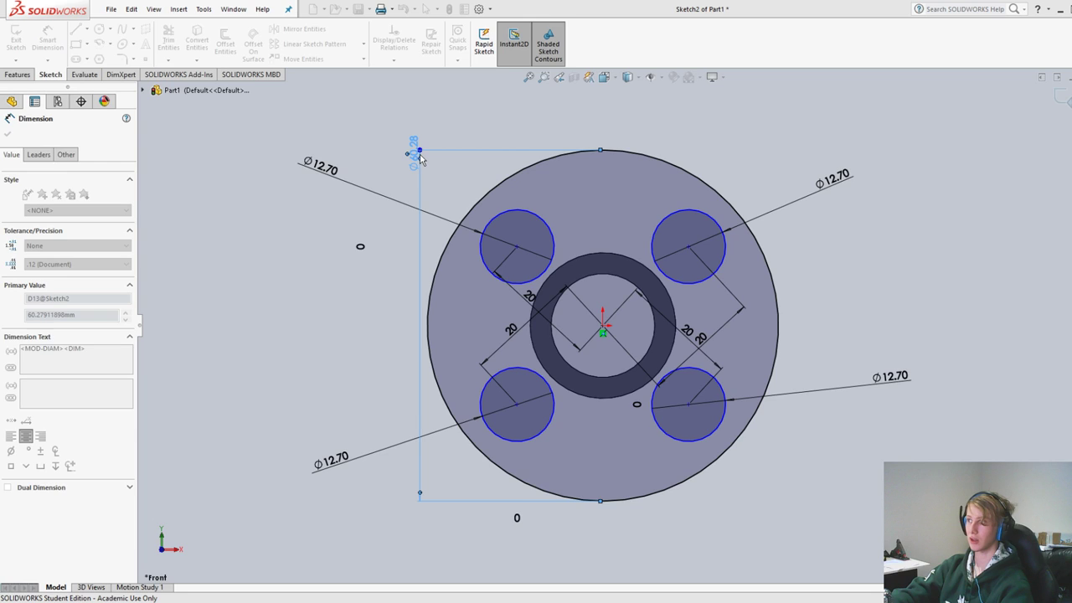
pyautogui.write('60')
pyautogui.press('Return')
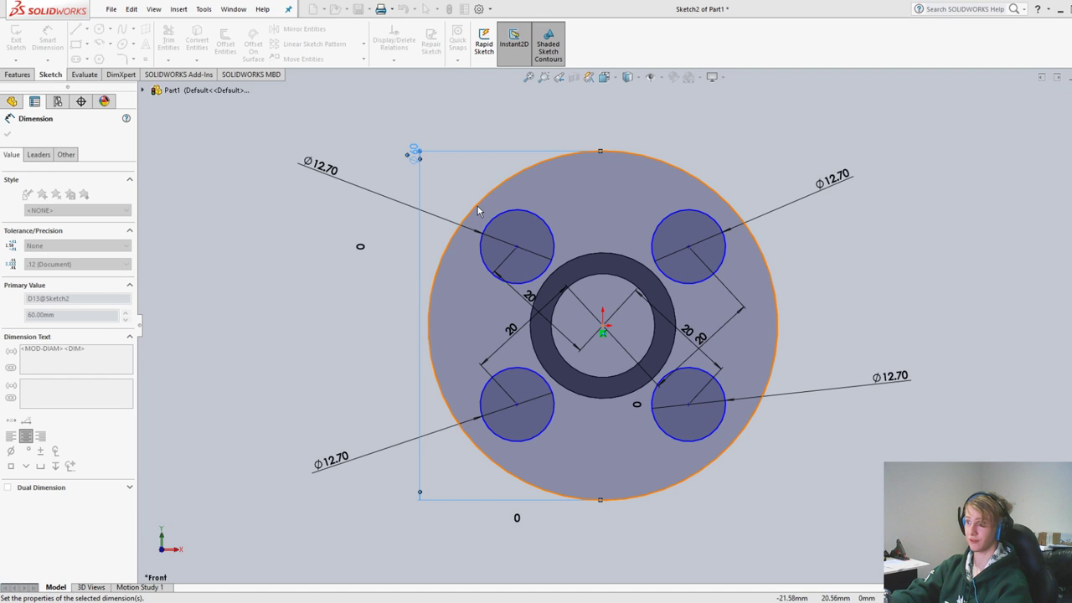
pyautogui.press('Return')
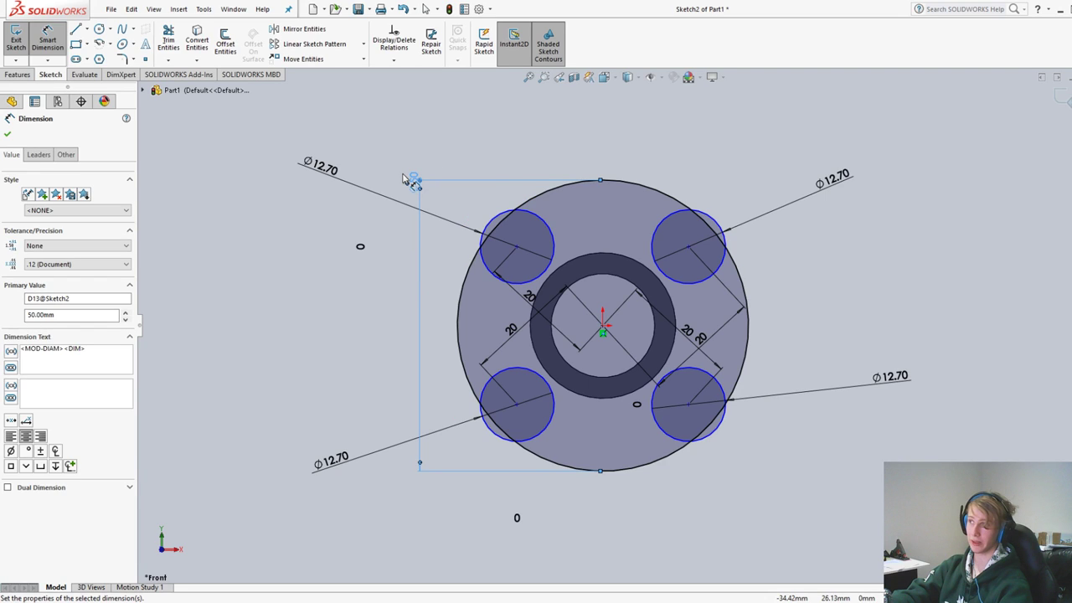
pyautogui.moveTo(411, 180); pyautogui.dragTo(416, 167)
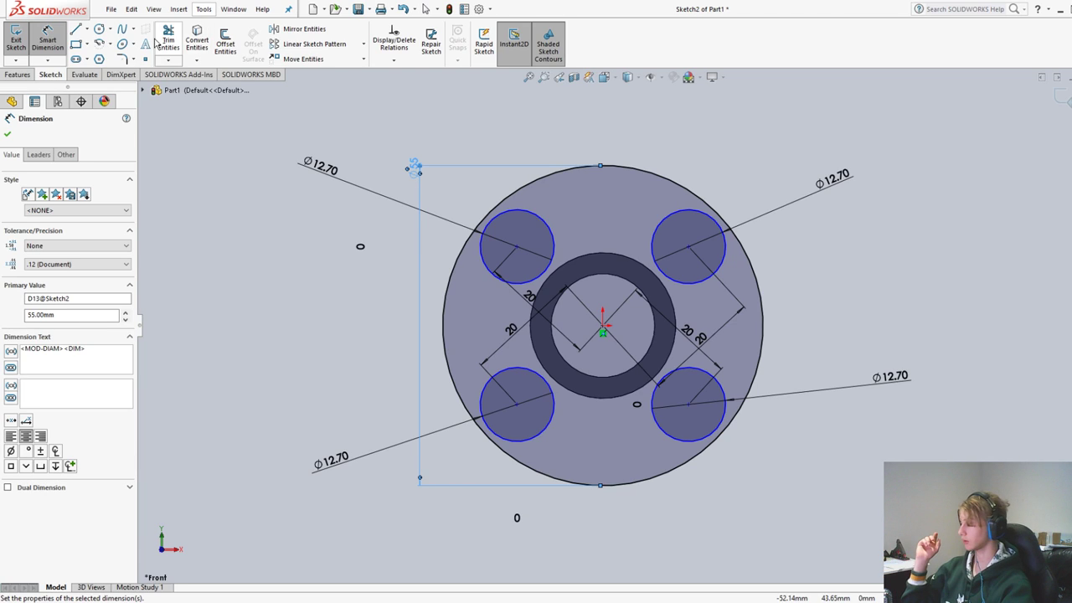
# Exit the flange sketch and reopen it for editing
pyautogui.click(19, 36)
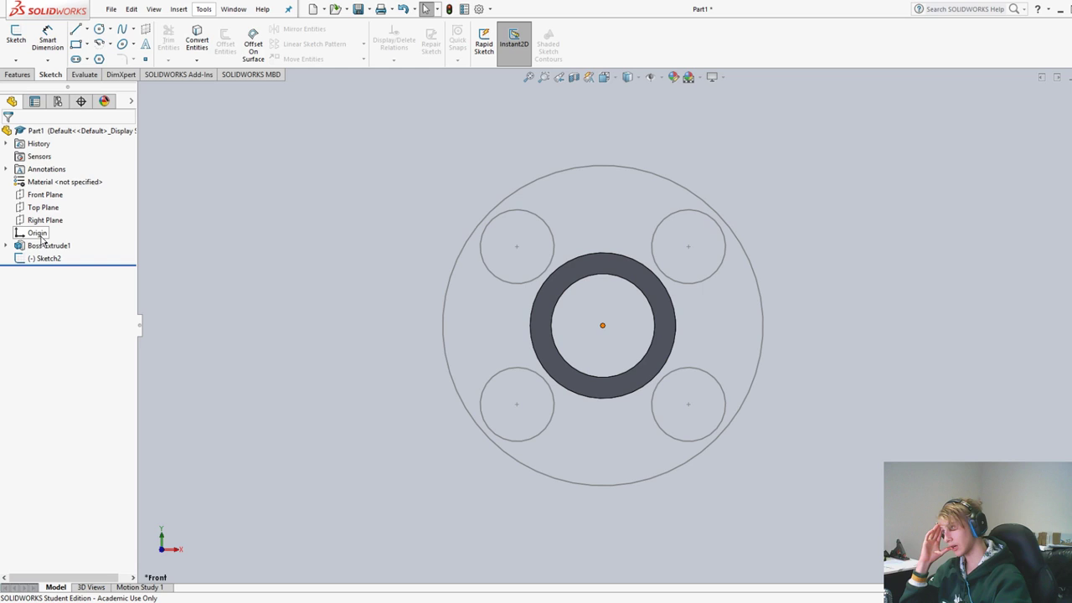
pyautogui.doubleClick(43, 258)
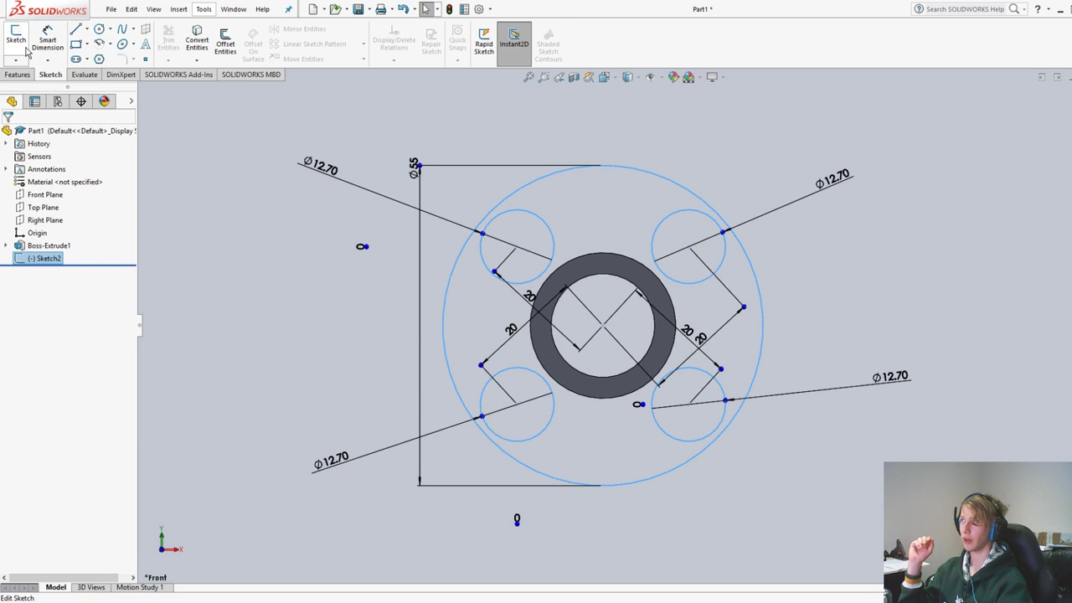
pyautogui.click(26, 49)
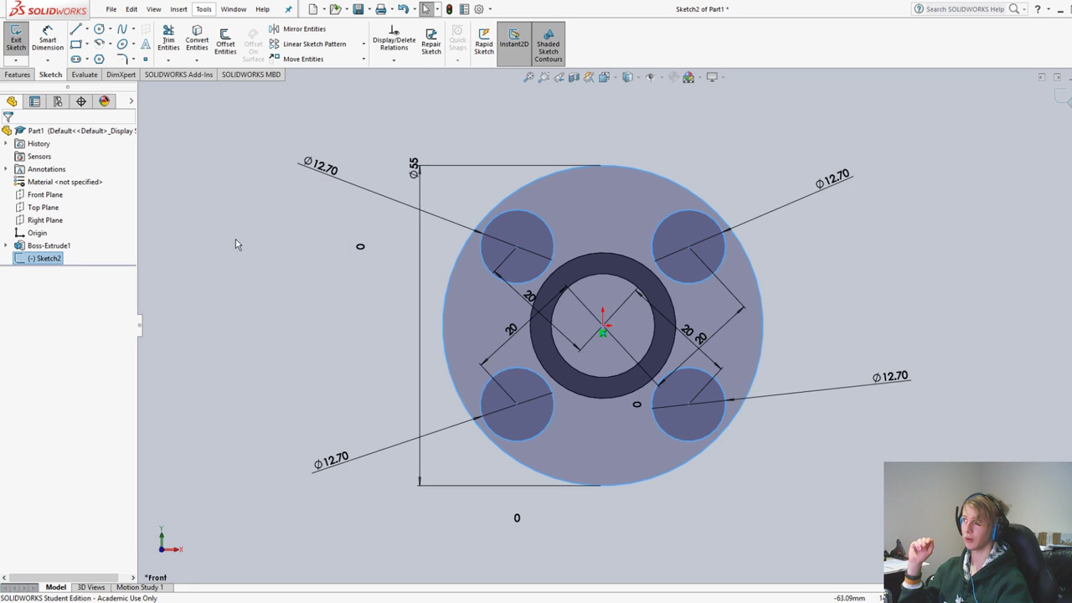
pyautogui.moveTo(236, 244); pyautogui.dragTo(109, 143, button='middle')
pyautogui.click(18, 75)
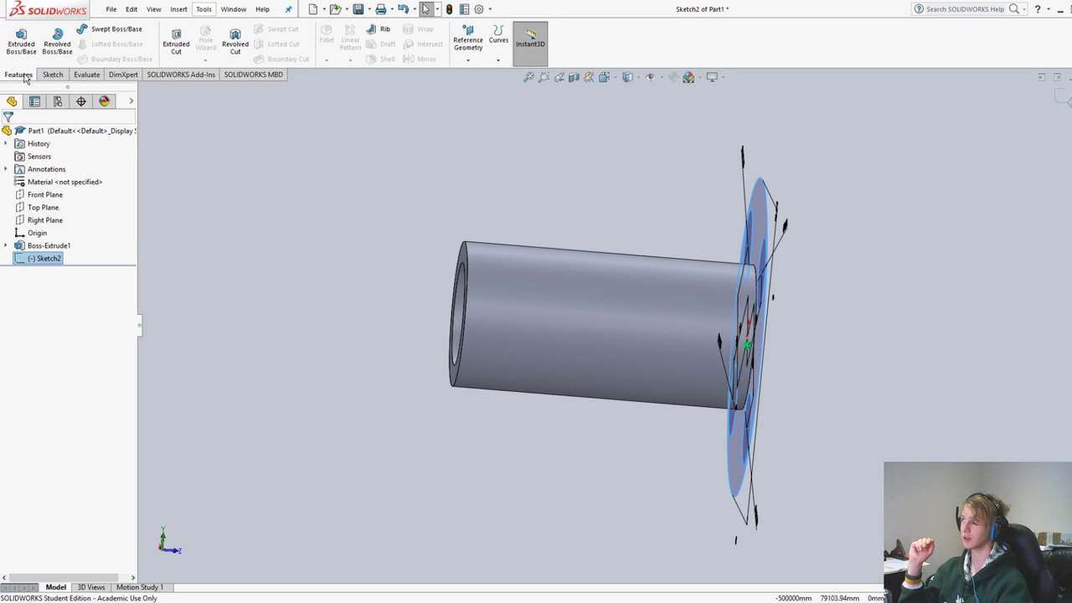
pyautogui.click(21, 41)
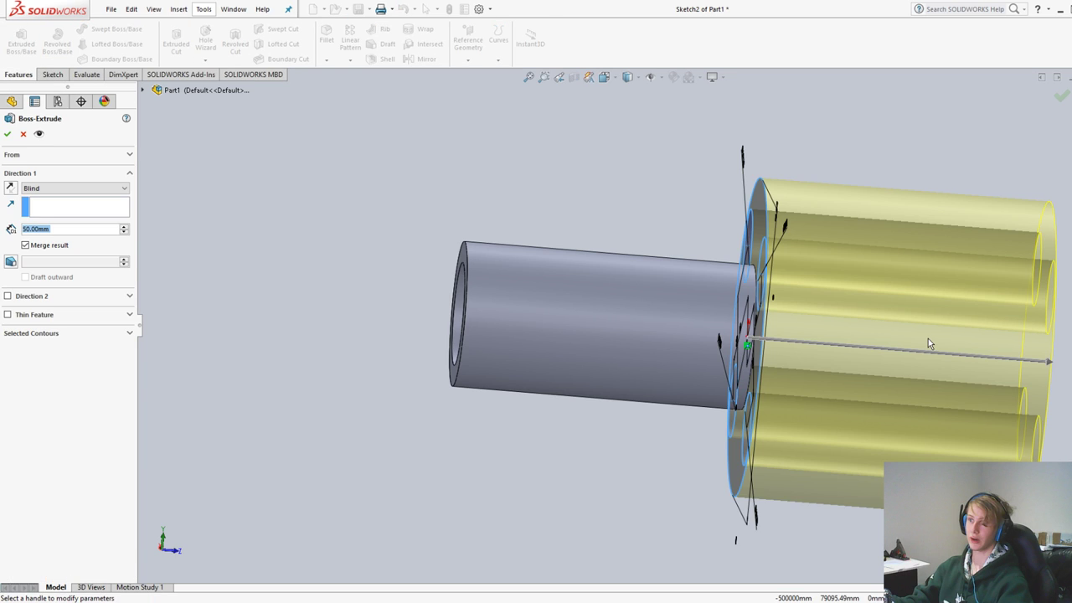
pyautogui.moveTo(928, 338); pyautogui.dragTo(862, 309, button='middle')
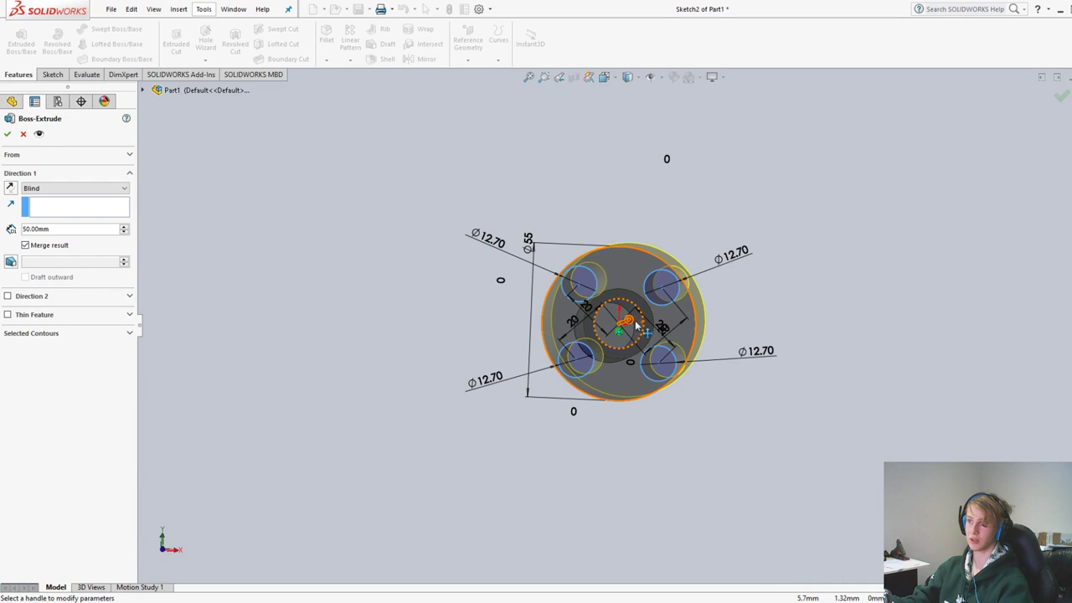
pyautogui.moveTo(637, 325); pyautogui.dragTo(769, 321, button='middle')
pyautogui.click(23, 134)
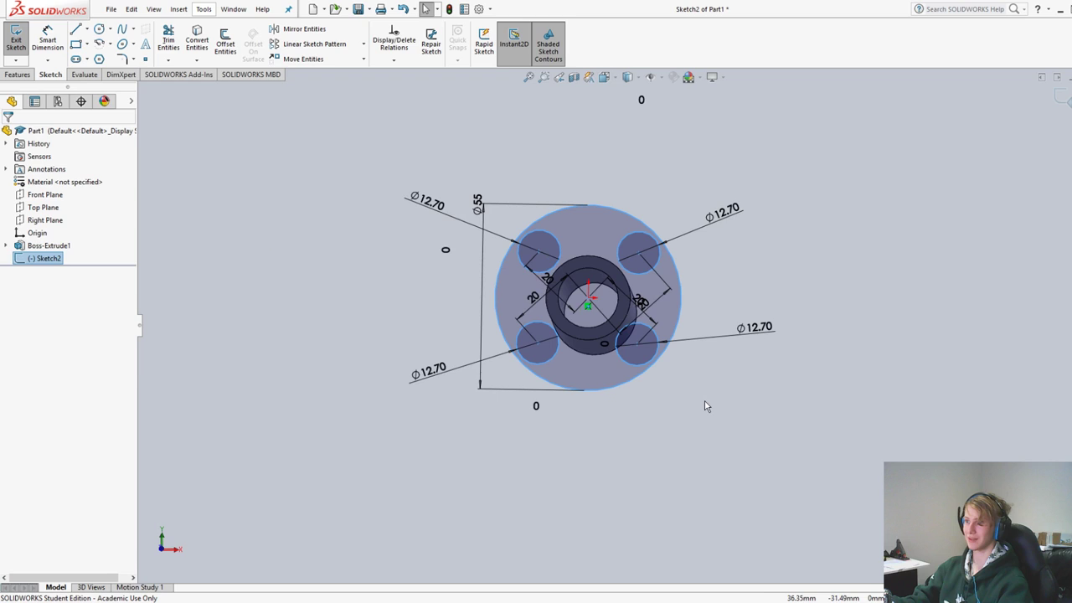
# Delete the four 20 mm dimensions between the small circles and the origin in the flange sketch
pyautogui.scroll(-4, 706, 406)
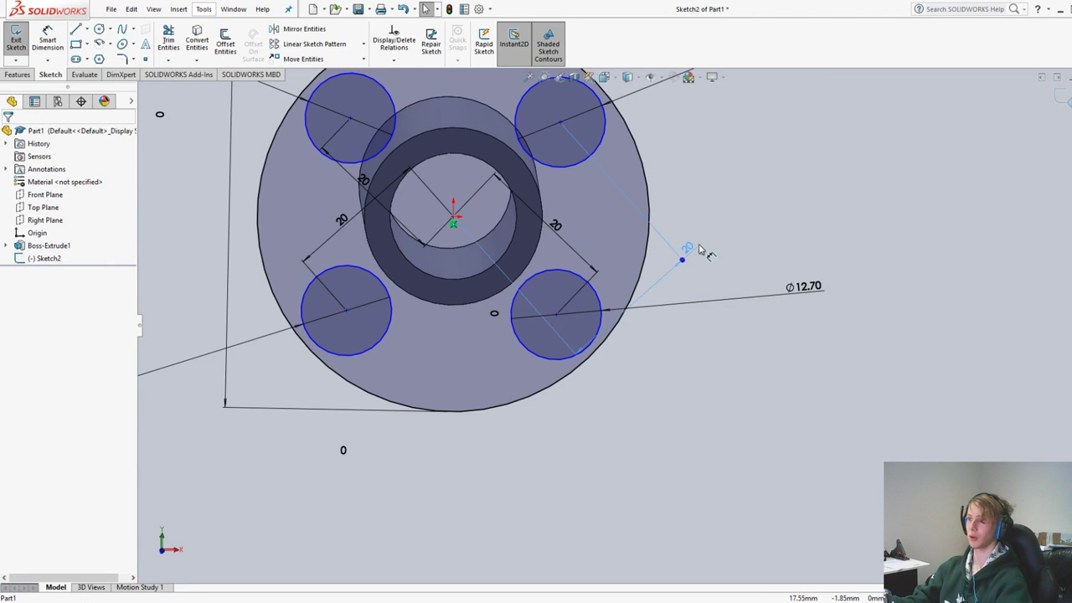
pyautogui.moveTo(699, 249); pyautogui.dragTo(716, 244)
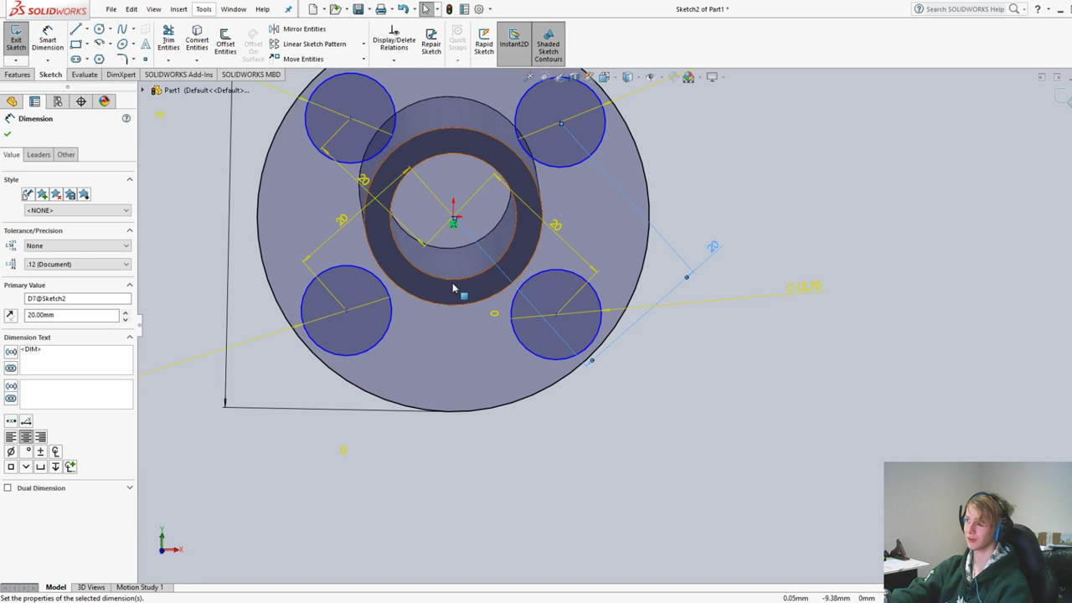
pyautogui.scroll(4, 453, 289)
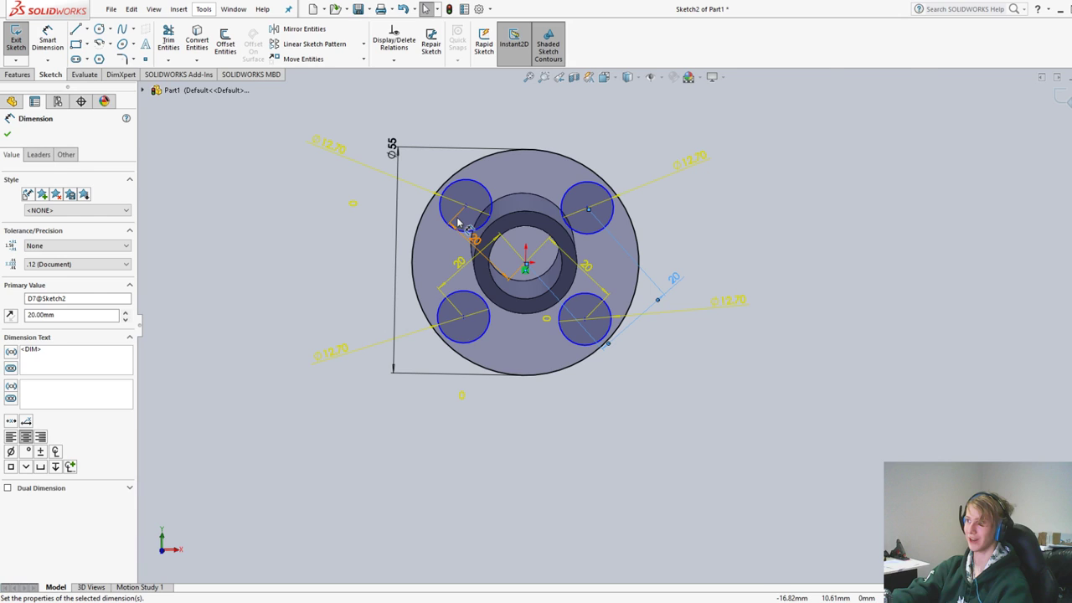
pyautogui.press('space')
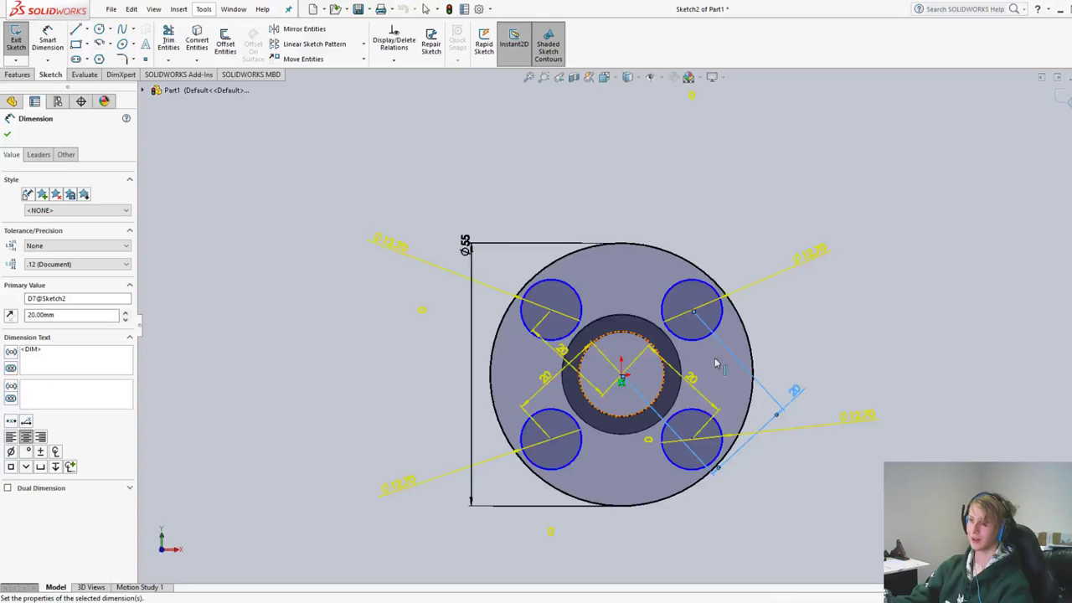
pyautogui.click(798, 390)
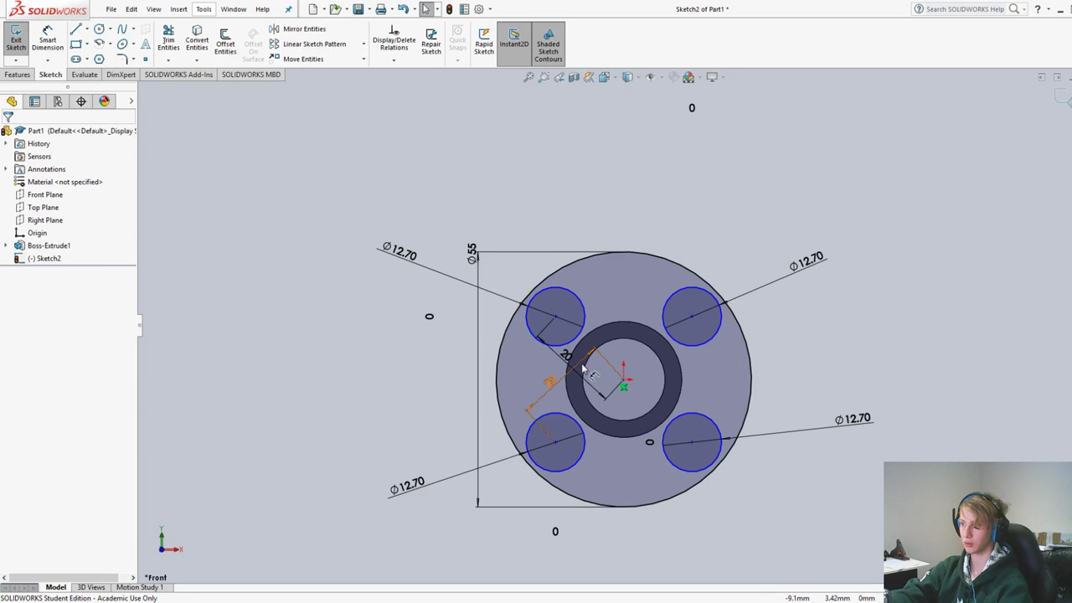
pyautogui.moveTo(584, 369); pyautogui.dragTo(519, 395)
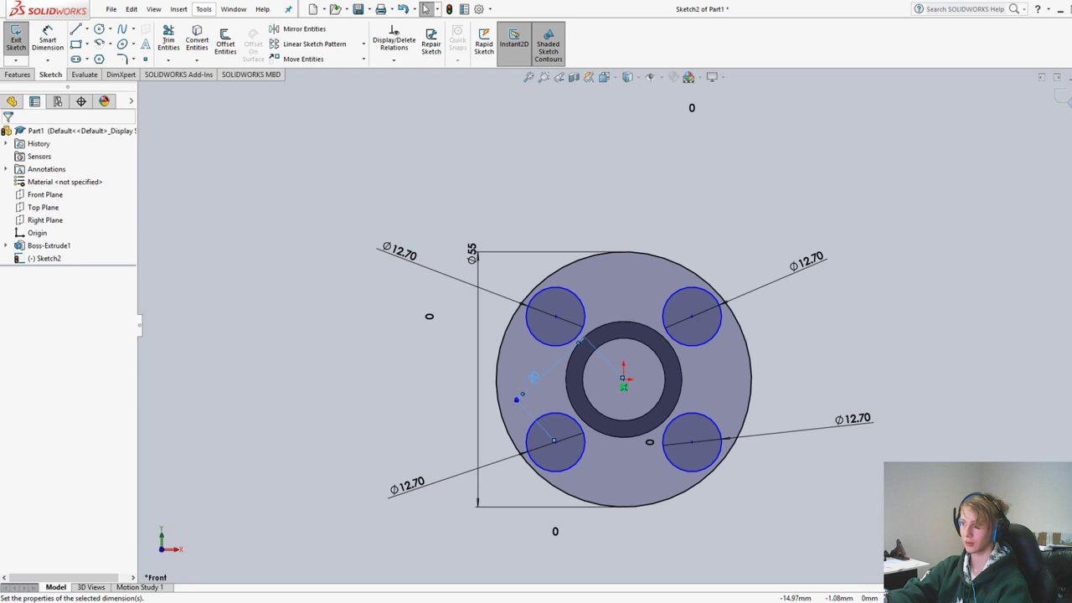
pyautogui.press('Delete')
pyautogui.click(545, 344)
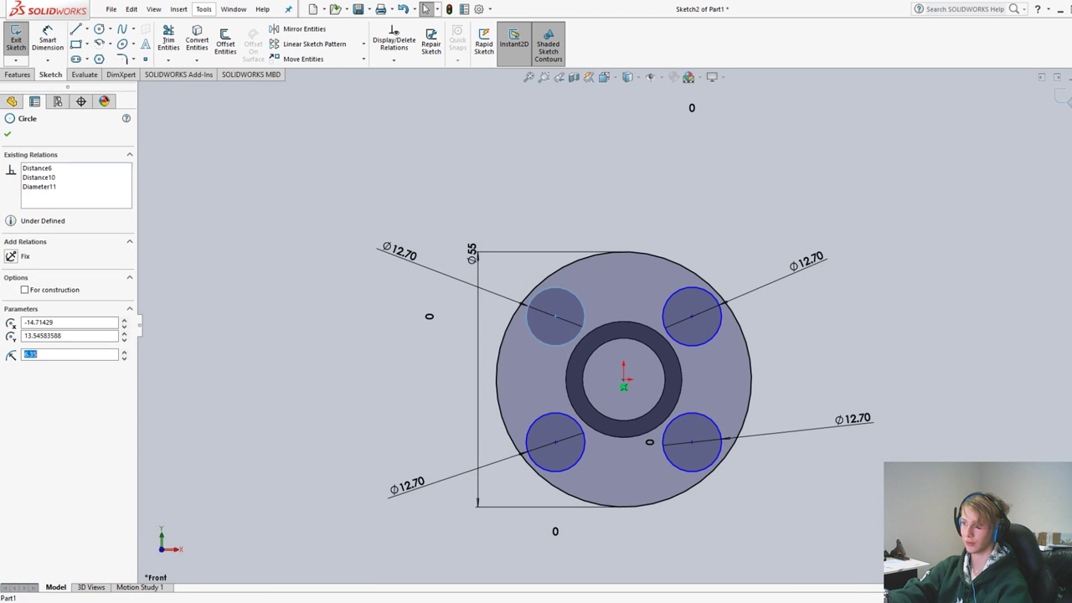
# Dimension the distance from the upper-left small circle's centre to the origin and set it to 10 mm
pyautogui.click(98, 60)
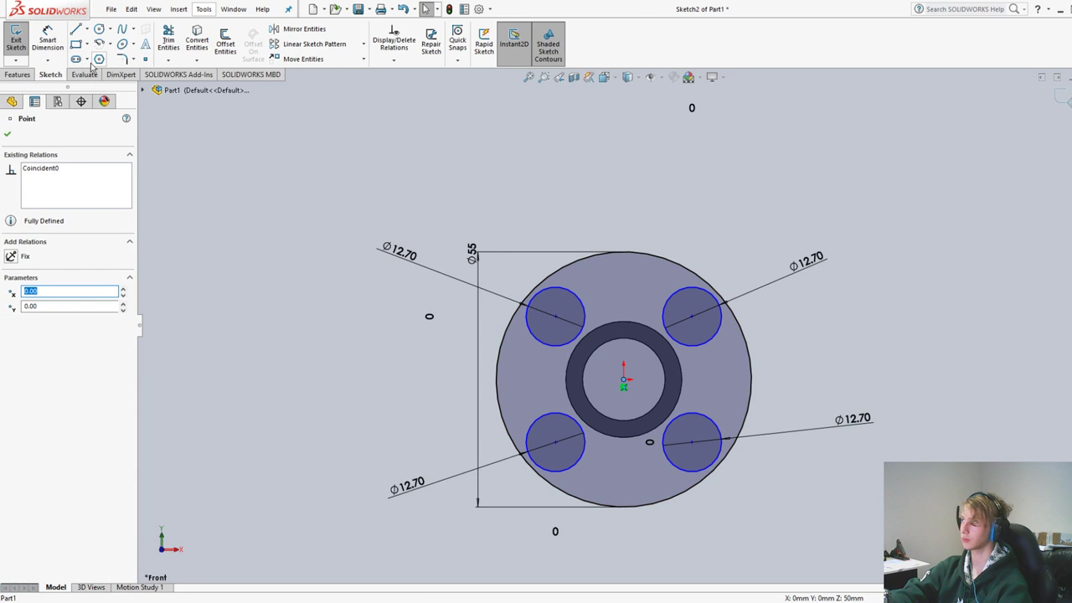
pyautogui.click(47, 42)
pyautogui.click(570, 342)
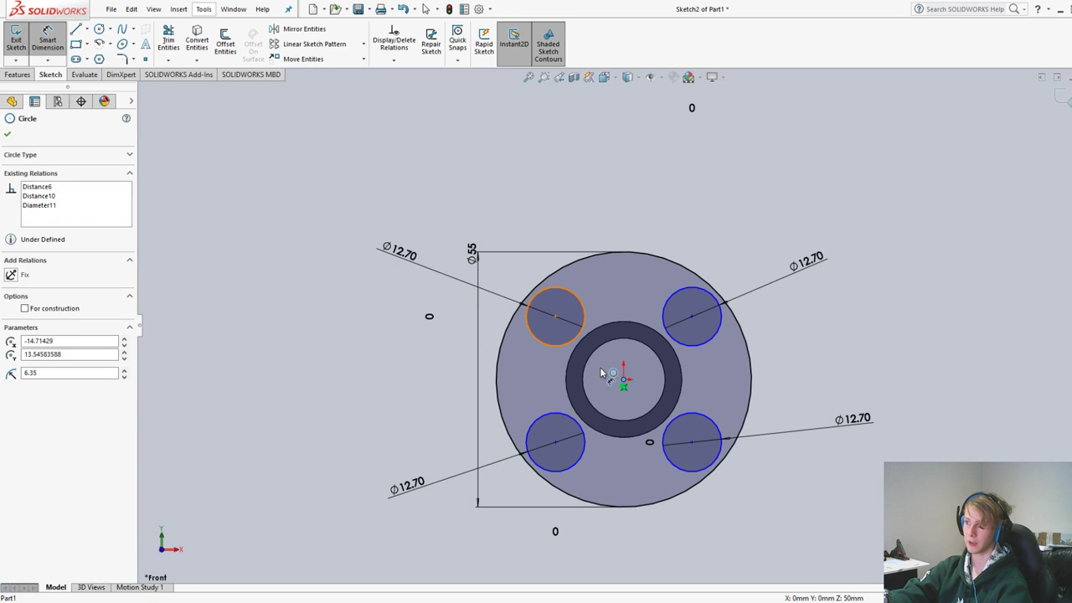
pyautogui.click(555, 315)
pyautogui.click(624, 381)
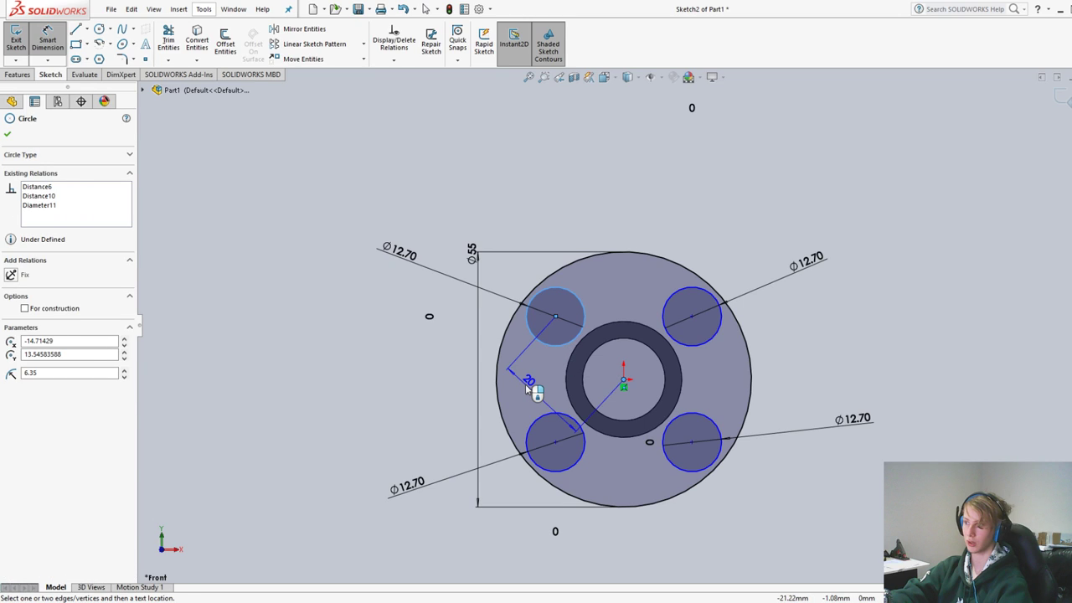
pyautogui.click(526, 386)
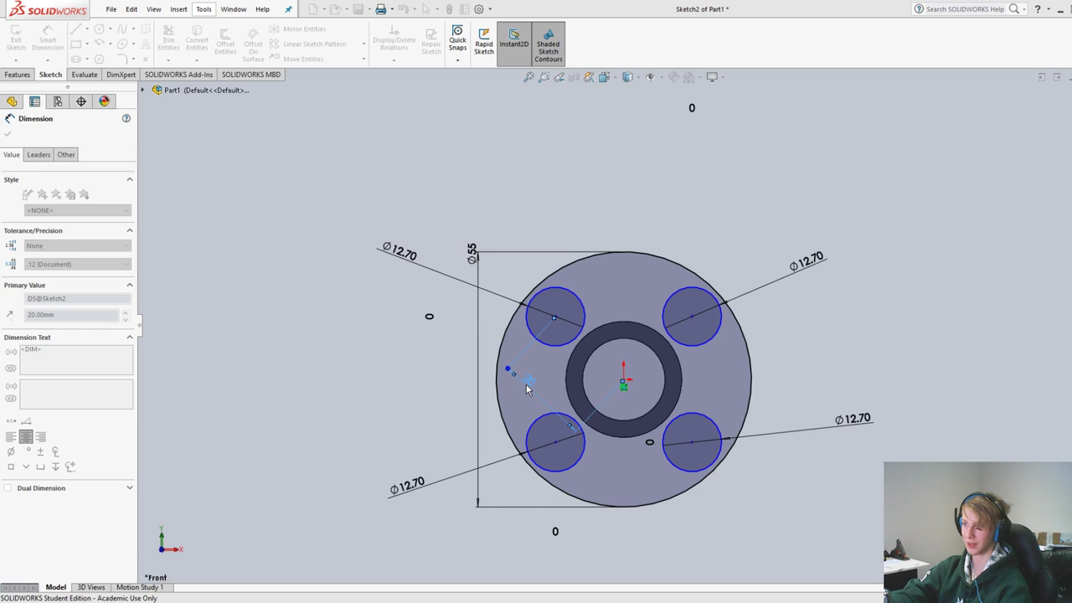
pyautogui.write('10')
pyautogui.press('Return')
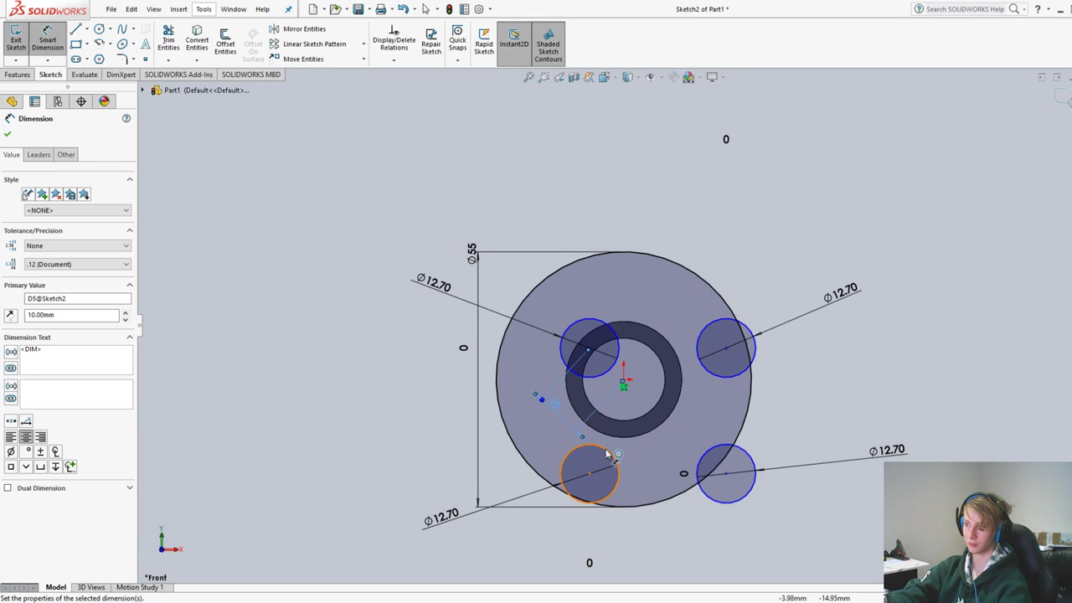
# Dimension the lower-left small circle's aligned distance from the origin and set it to 10 mm
pyautogui.click(608, 453)
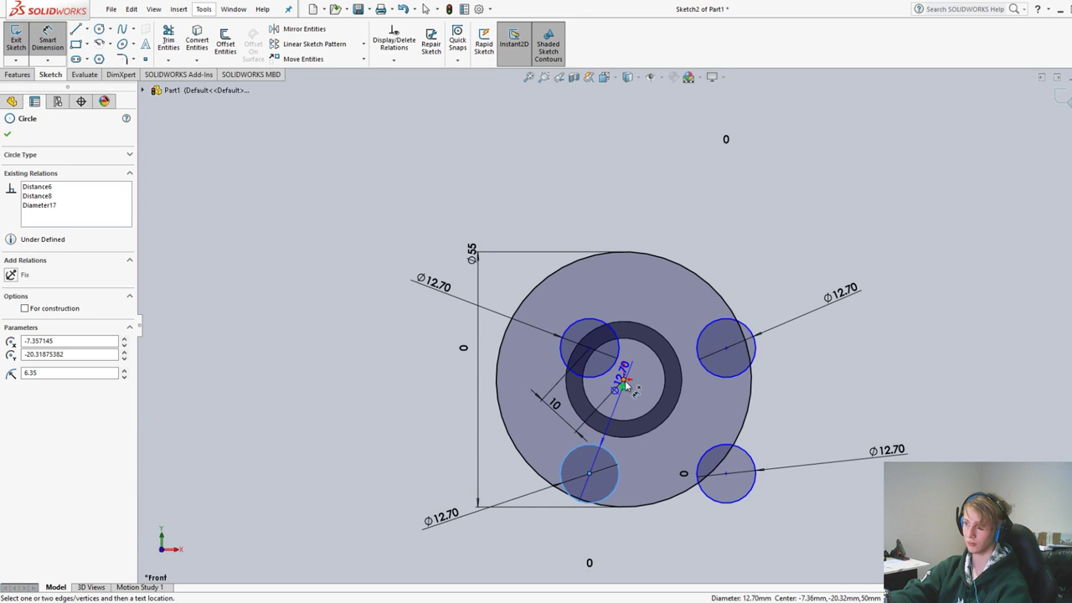
pyautogui.click(624, 384)
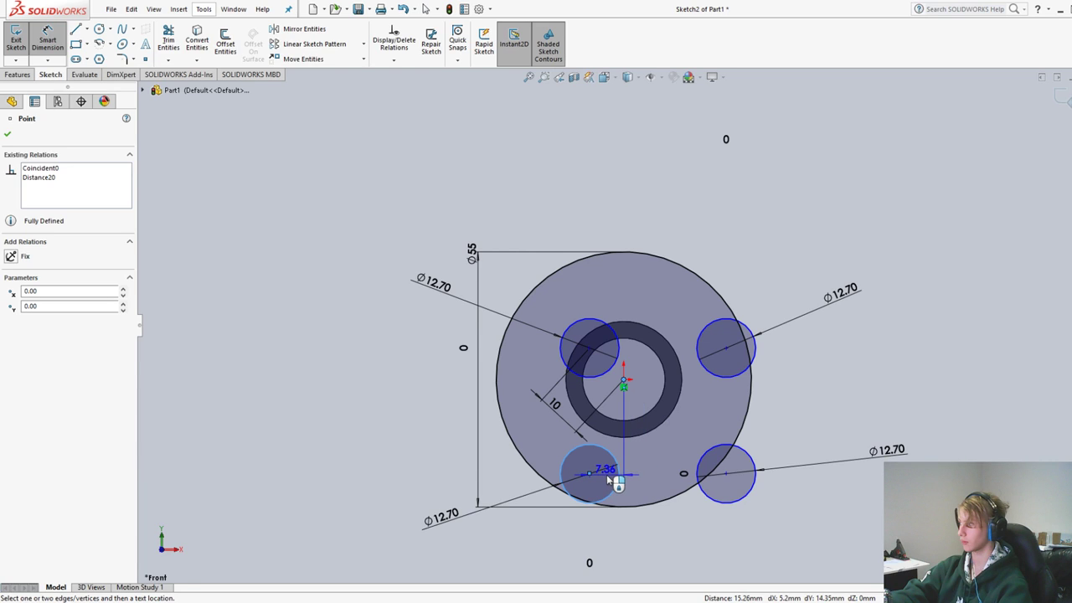
pyautogui.click(630, 488)
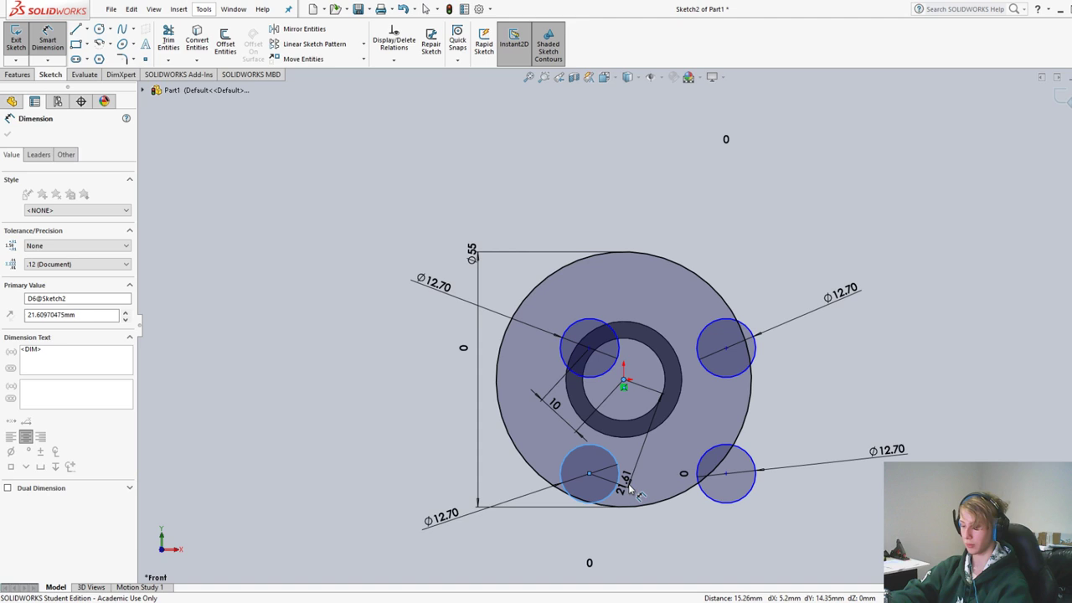
pyautogui.write('10')
pyautogui.press('Return')
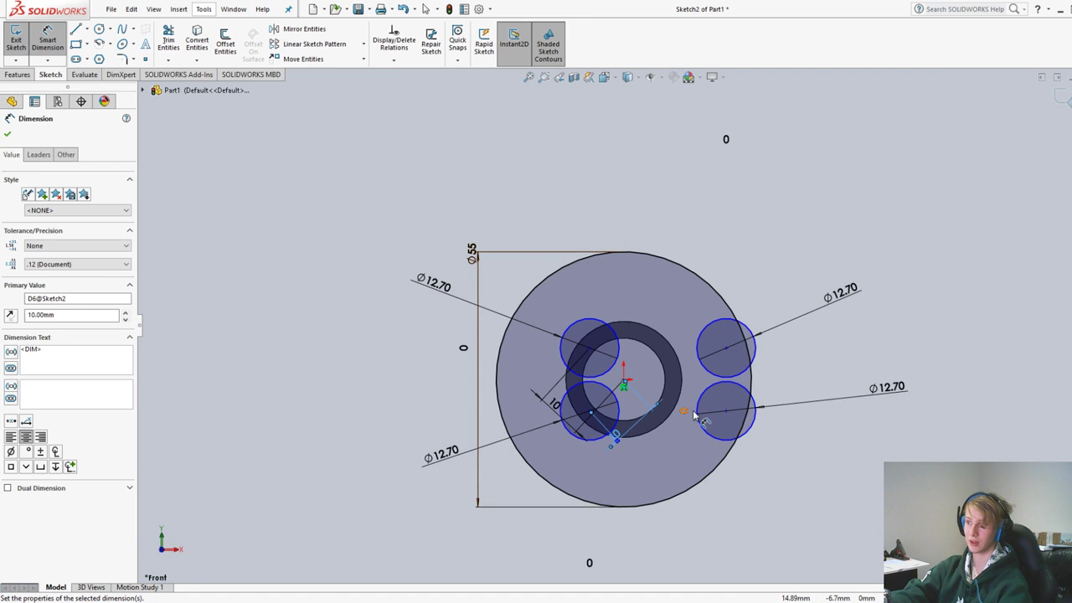
# Dimension the lower-right small circle's aligned distance from the origin and set it to 10 mm
pyautogui.click(696, 415)
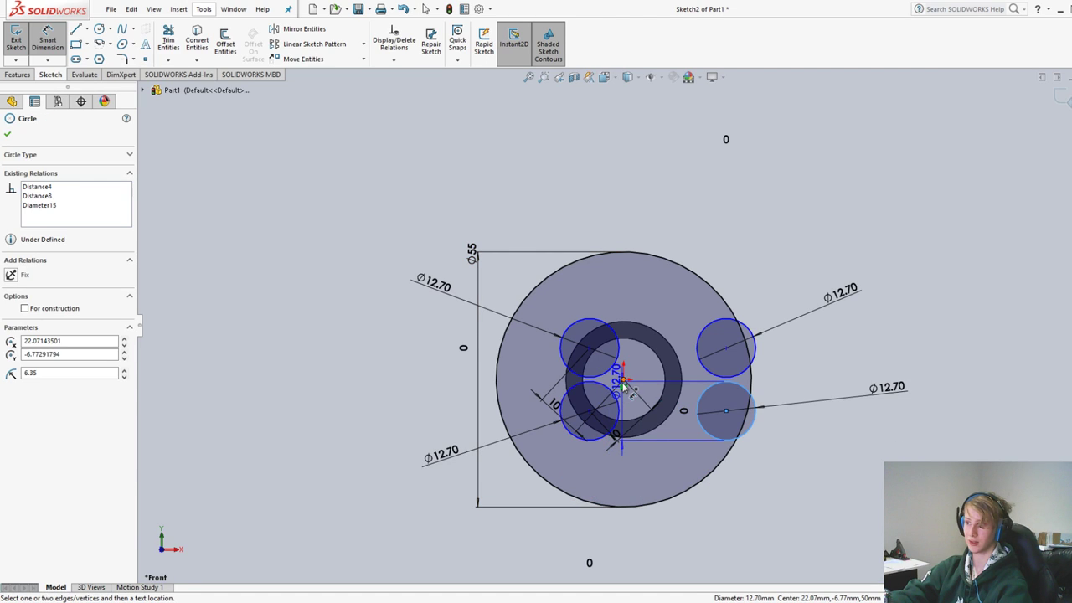
pyautogui.click(624, 383)
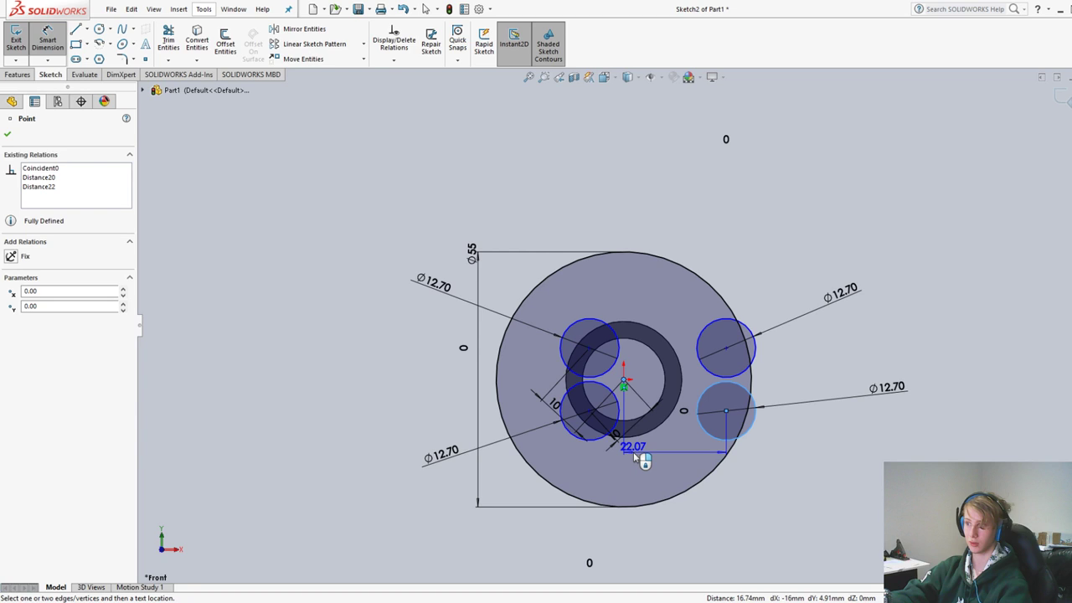
pyautogui.click(610, 465)
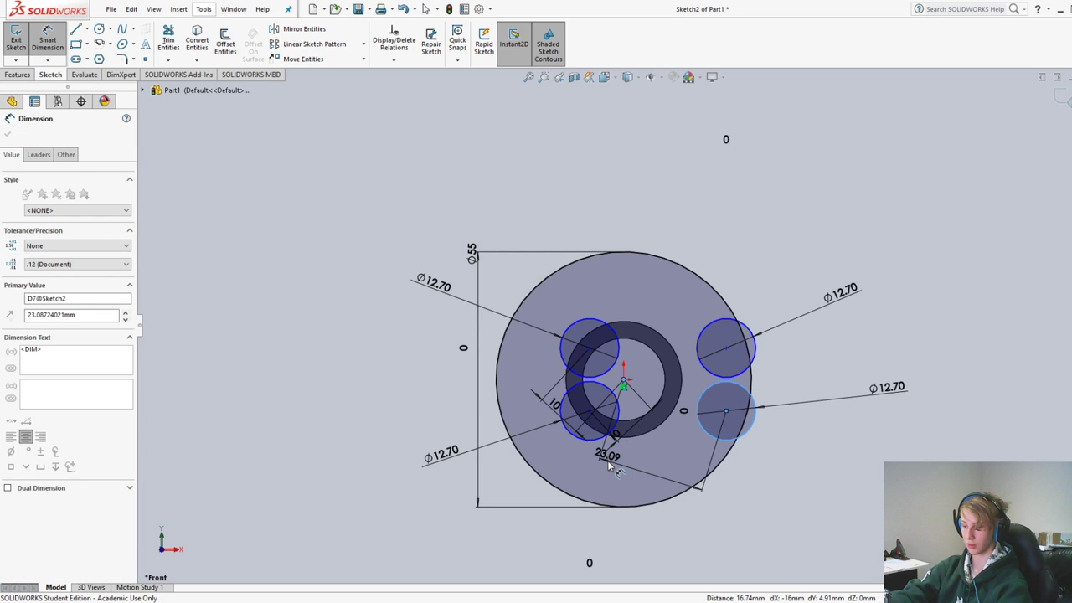
pyautogui.write('10')
pyautogui.press('Return')
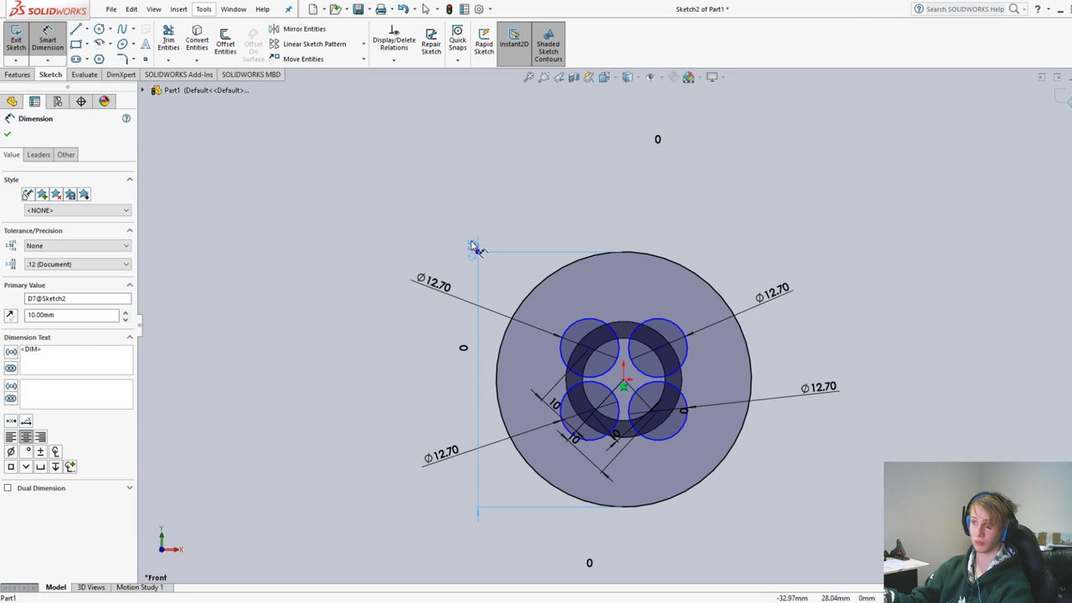
# Set the flange's outer circle diameter to 35 mm and exit the sketch
pyautogui.moveTo(473, 248); pyautogui.dragTo(474, 220)
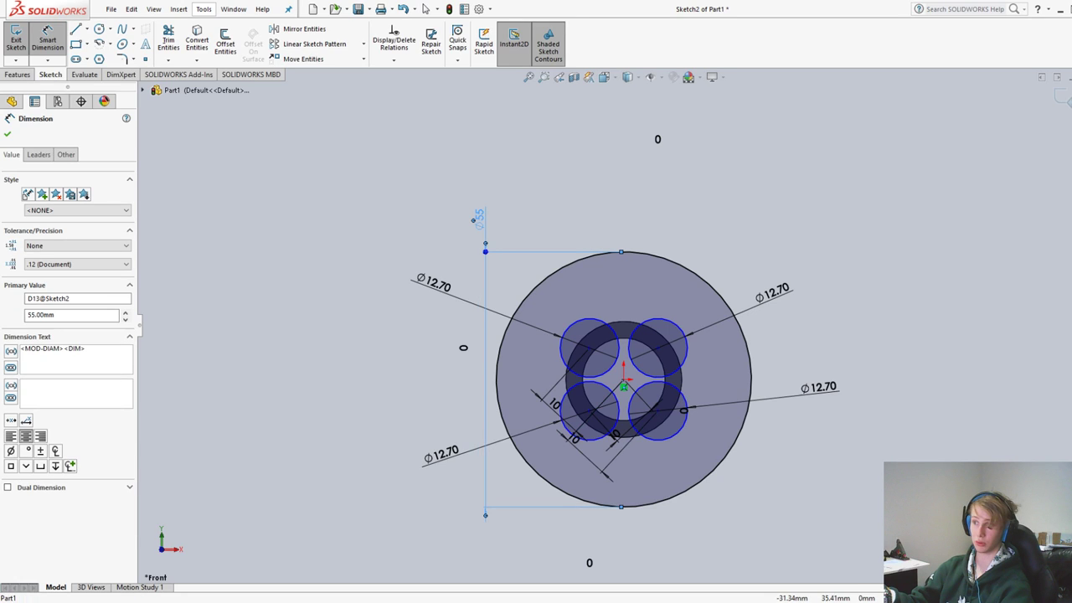
pyautogui.doubleClick(478, 221)
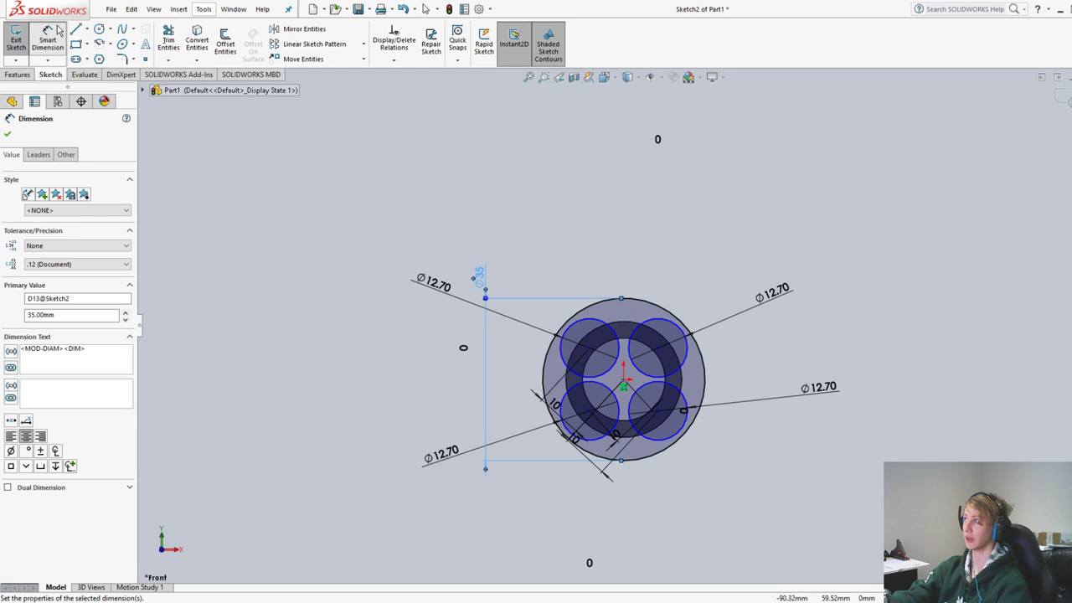
pyautogui.click(16, 37)
# Reopen the flange sketch and extrude it as a blind boss 75 mm away from the tube, merging the result
pyautogui.moveTo(736, 239); pyautogui.dragTo(619, 251, button='middle')
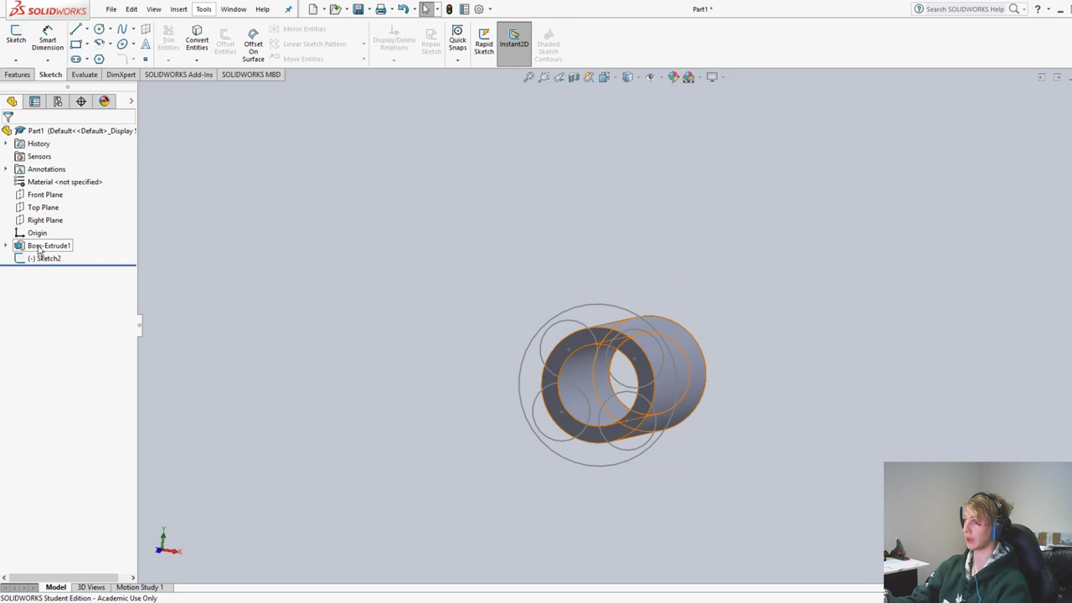
pyautogui.doubleClick(40, 258)
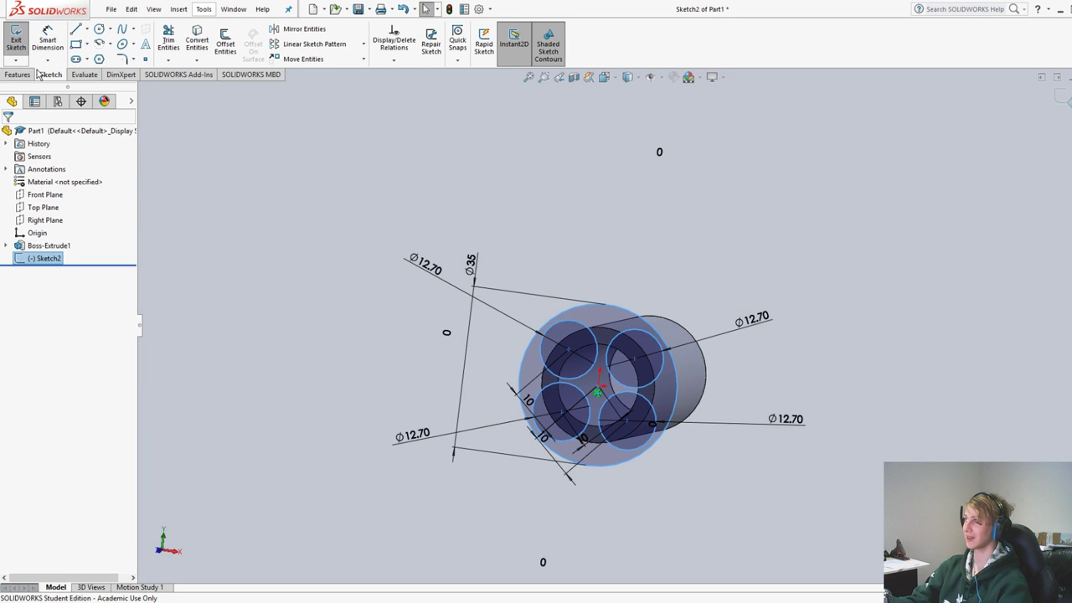
pyautogui.click(18, 74)
pyautogui.click(21, 41)
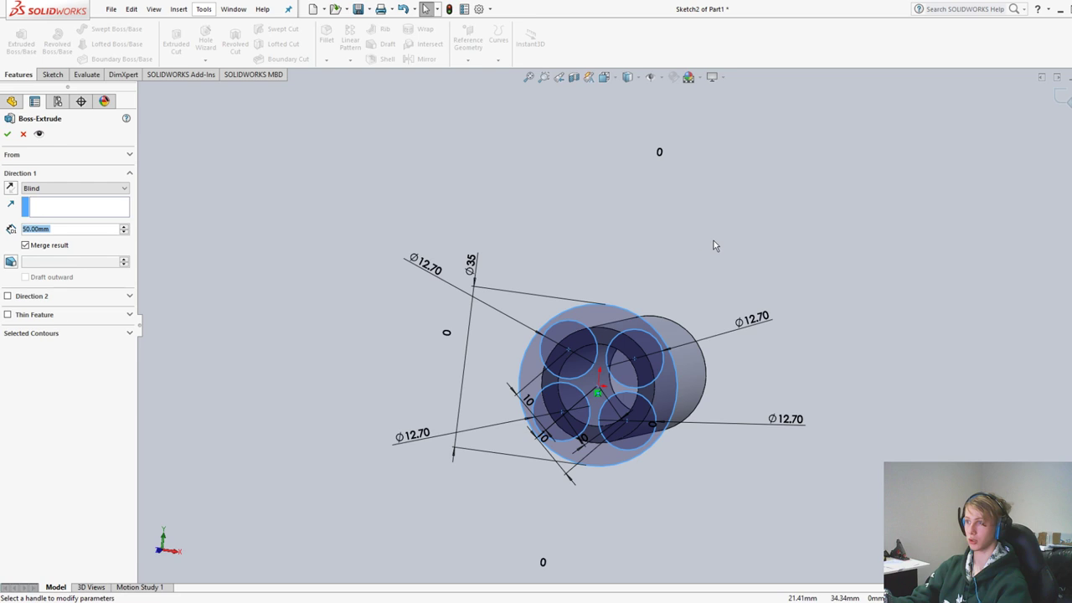
pyautogui.moveTo(713, 241); pyautogui.dragTo(619, 256, button='middle')
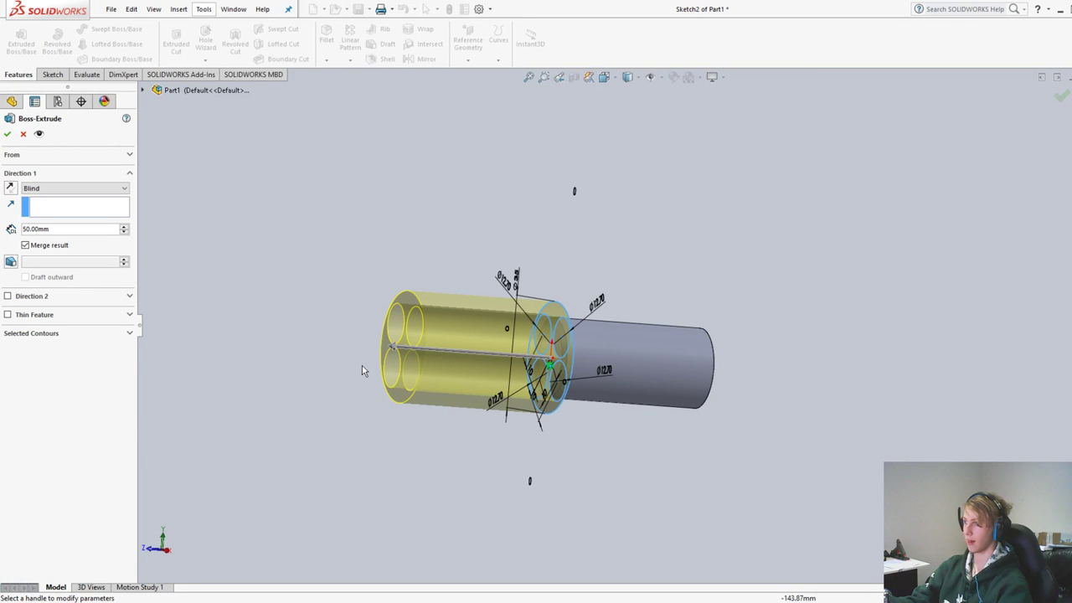
pyautogui.click(387, 347)
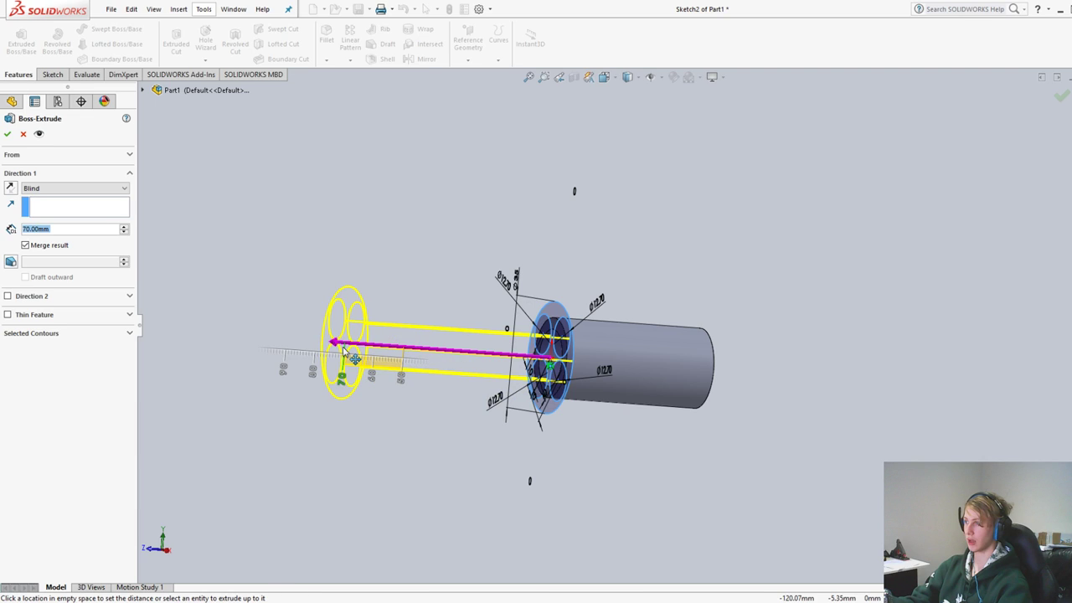
pyautogui.click(343, 351)
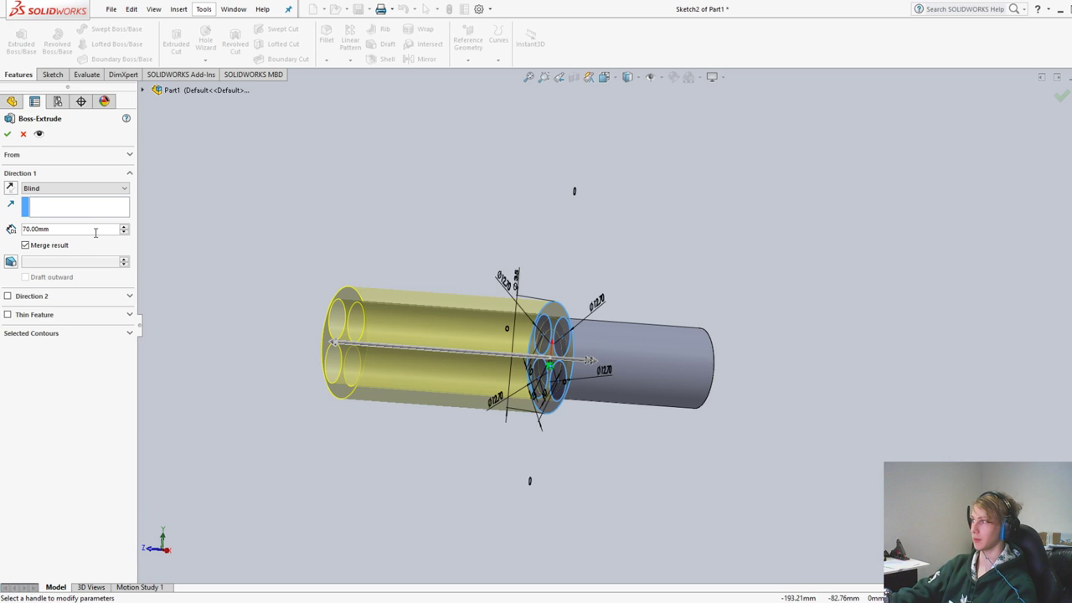
pyautogui.moveTo(95, 233); pyautogui.dragTo(18, 243)
pyautogui.write('75')
pyautogui.press('Return')
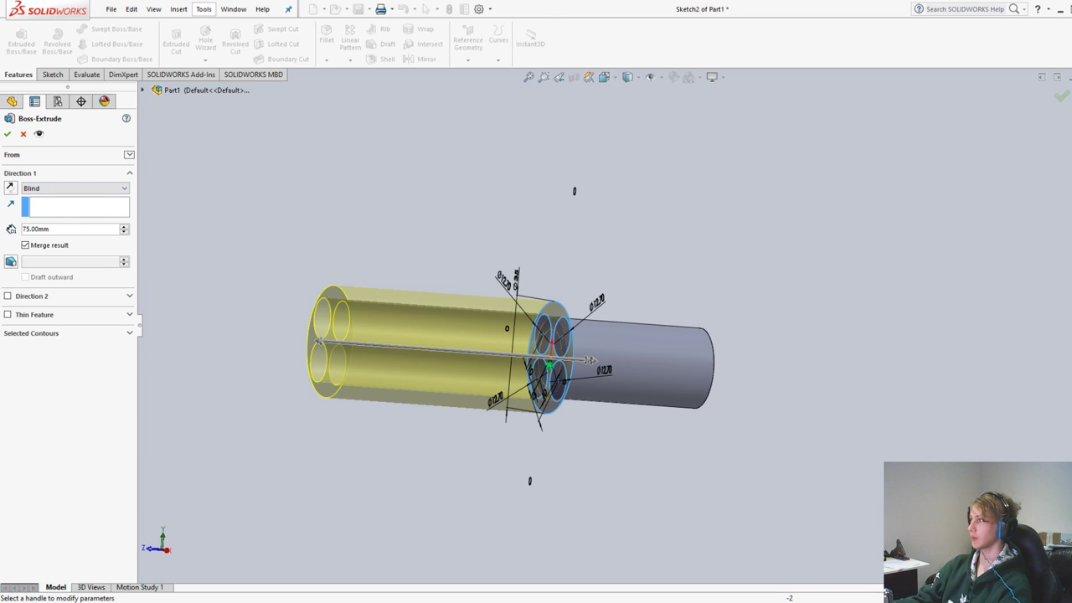
pyautogui.press('Return')
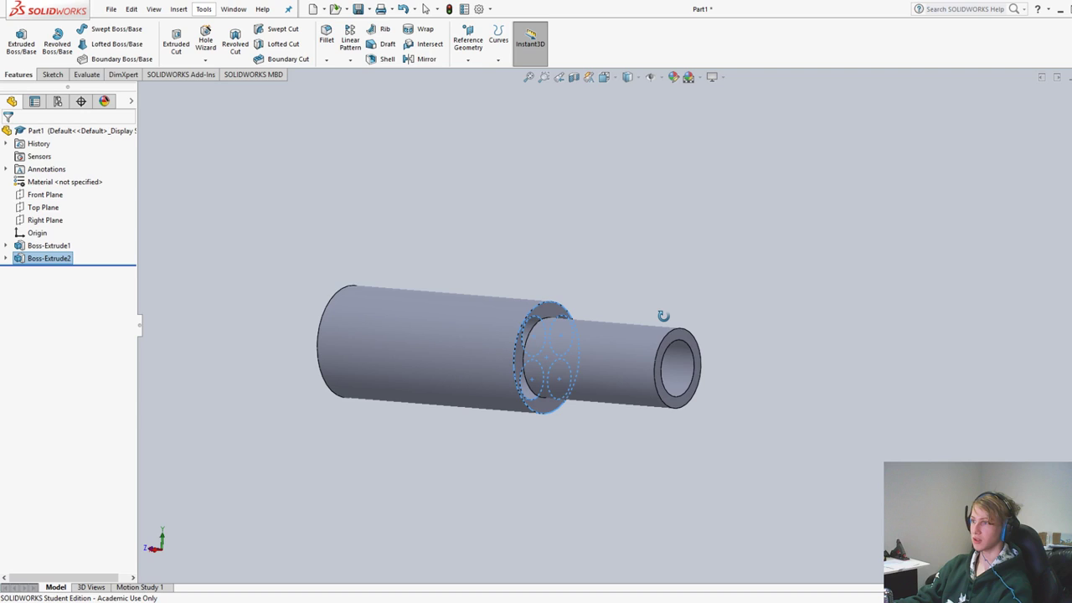
pyautogui.moveTo(662, 315); pyautogui.dragTo(500, 333, button='middle')
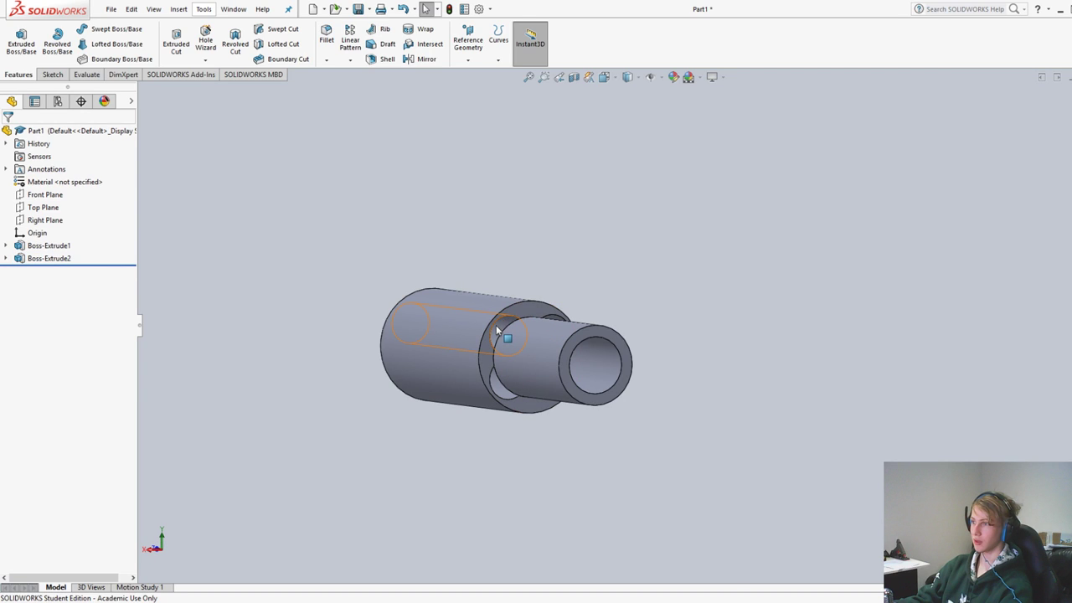
pyautogui.scroll(-5, 497, 331)
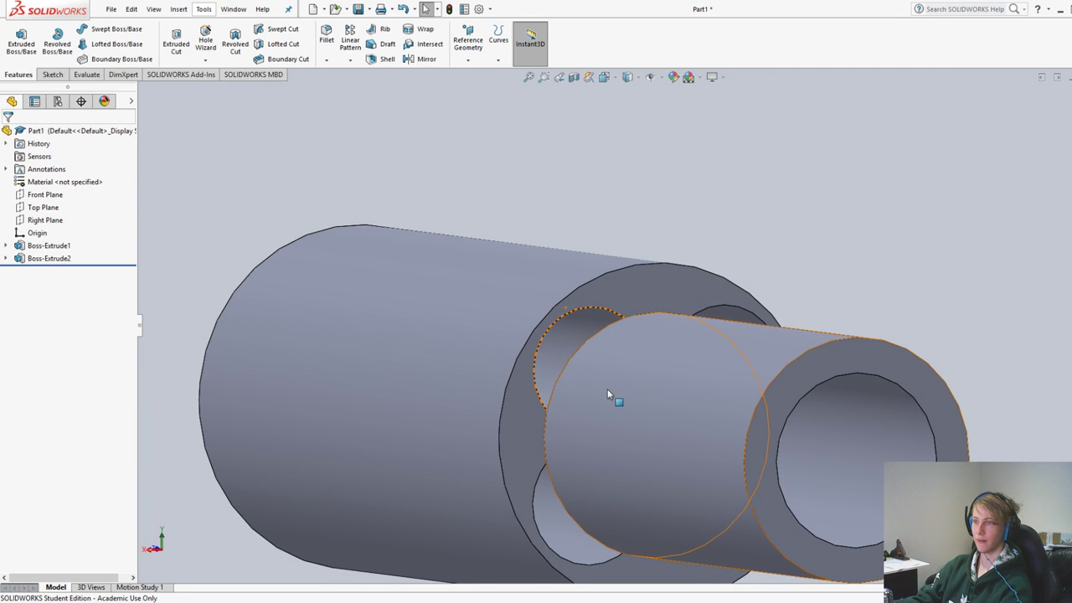
pyautogui.moveTo(608, 389); pyautogui.dragTo(641, 405, button='middle')
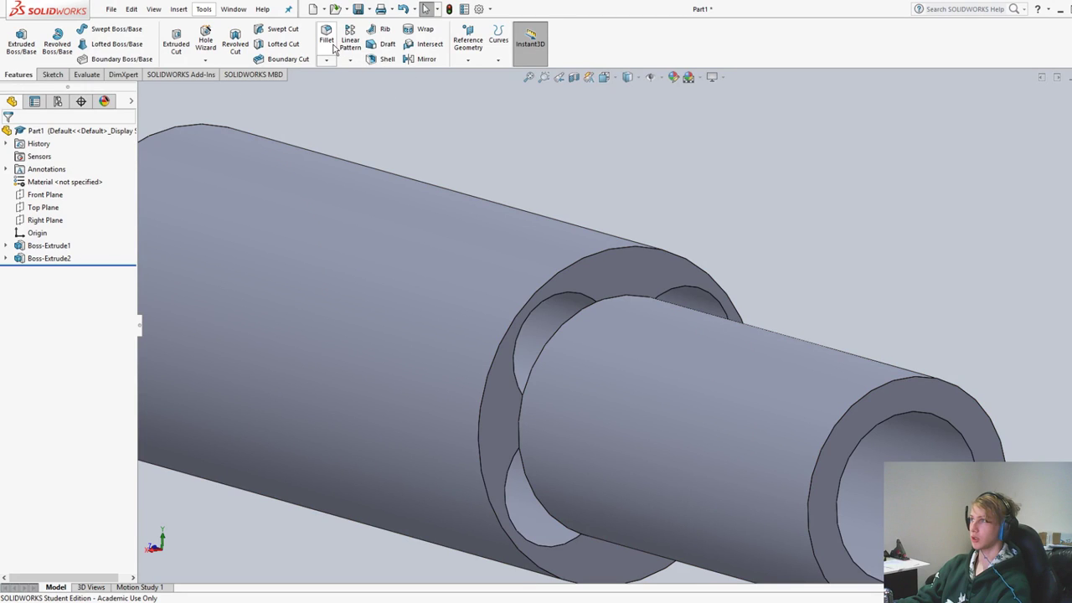
pyautogui.click(331, 60)
pyautogui.click(352, 94)
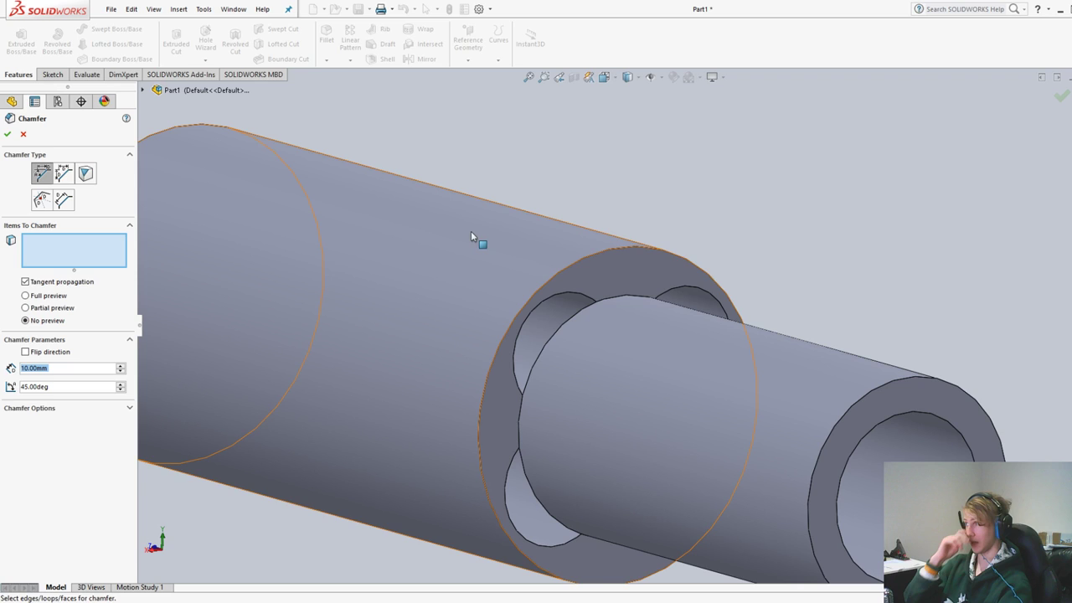
pyautogui.click(543, 379)
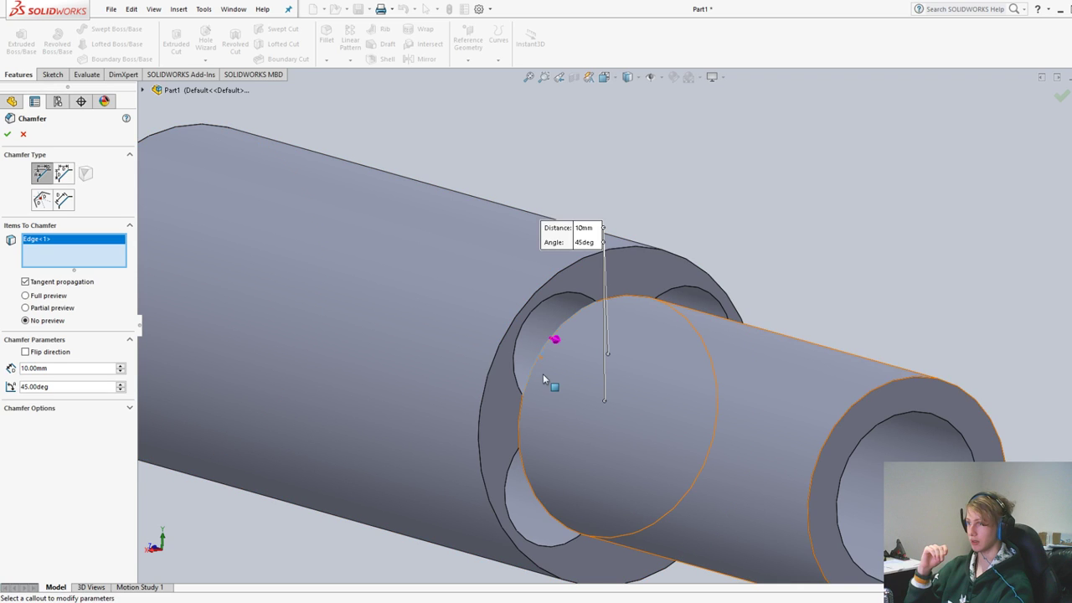
pyautogui.click(543, 378)
pyautogui.moveTo(543, 379); pyautogui.dragTo(581, 282, button='middle')
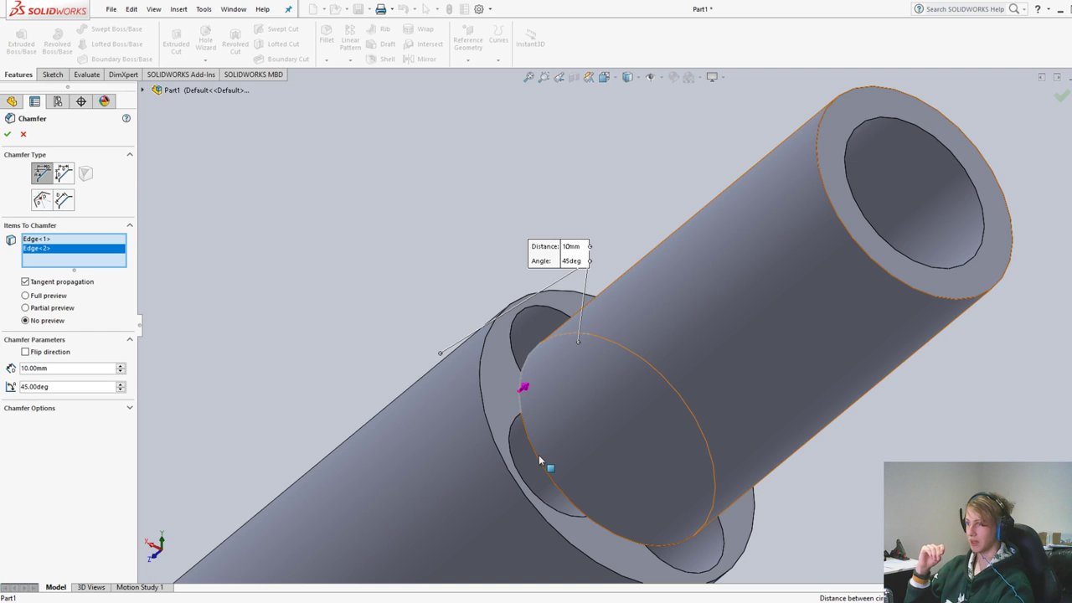
pyautogui.click(539, 458)
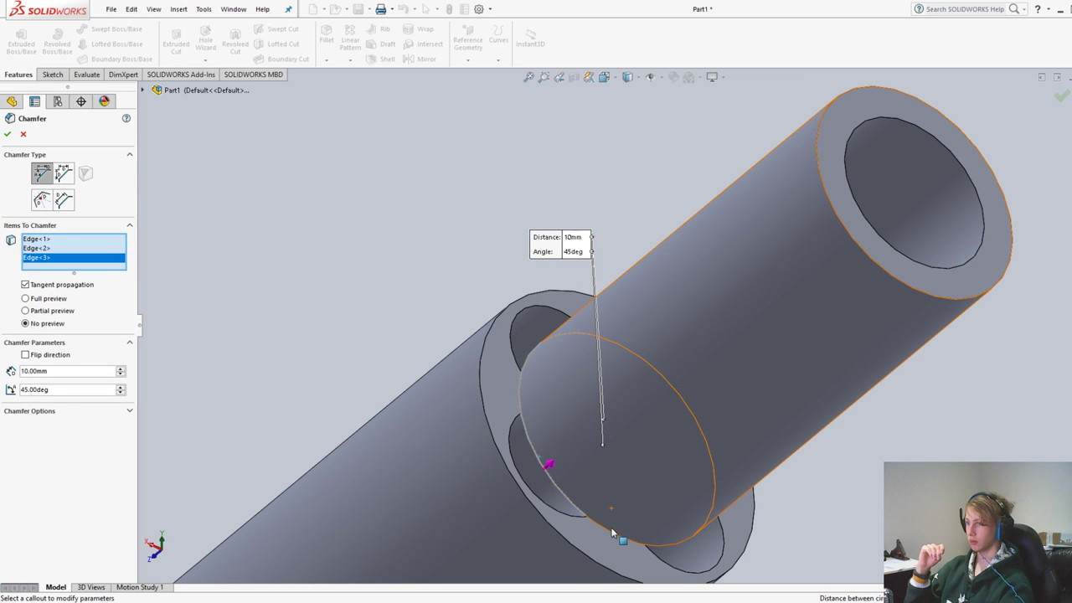
pyautogui.click(611, 533)
pyautogui.moveTo(611, 533); pyautogui.dragTo(795, 575, button='middle')
pyautogui.click(800, 572)
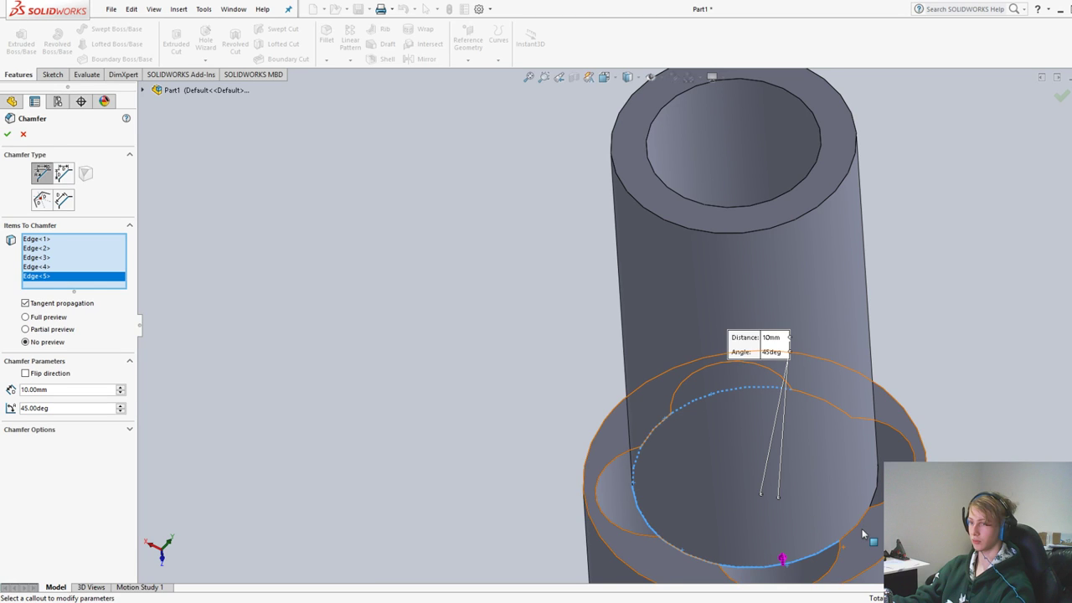
pyautogui.click(862, 529)
pyautogui.moveTo(861, 528); pyautogui.dragTo(810, 557, button='middle')
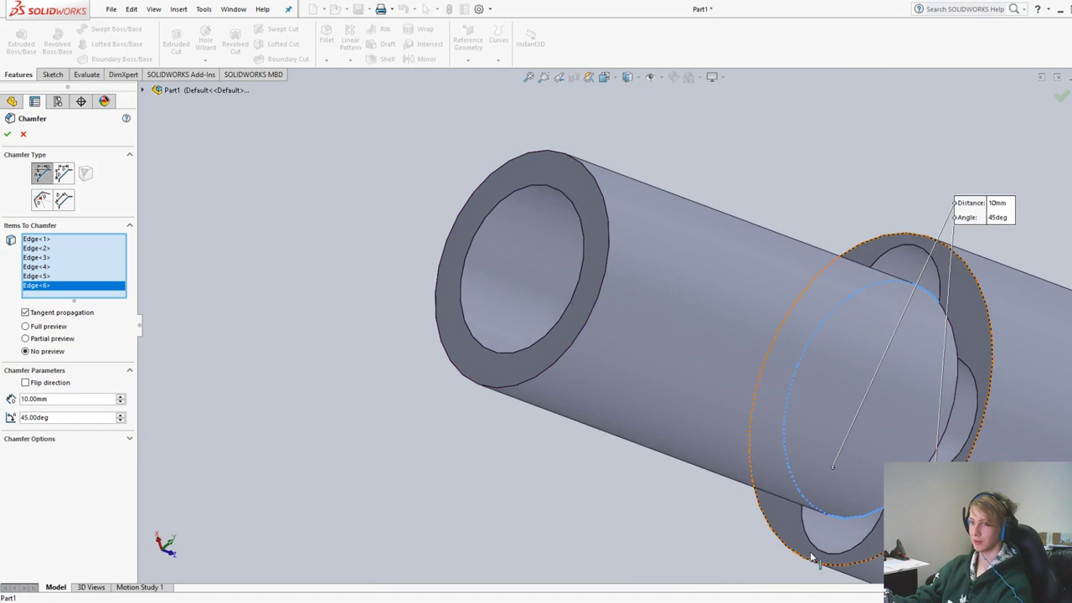
pyautogui.click(958, 346)
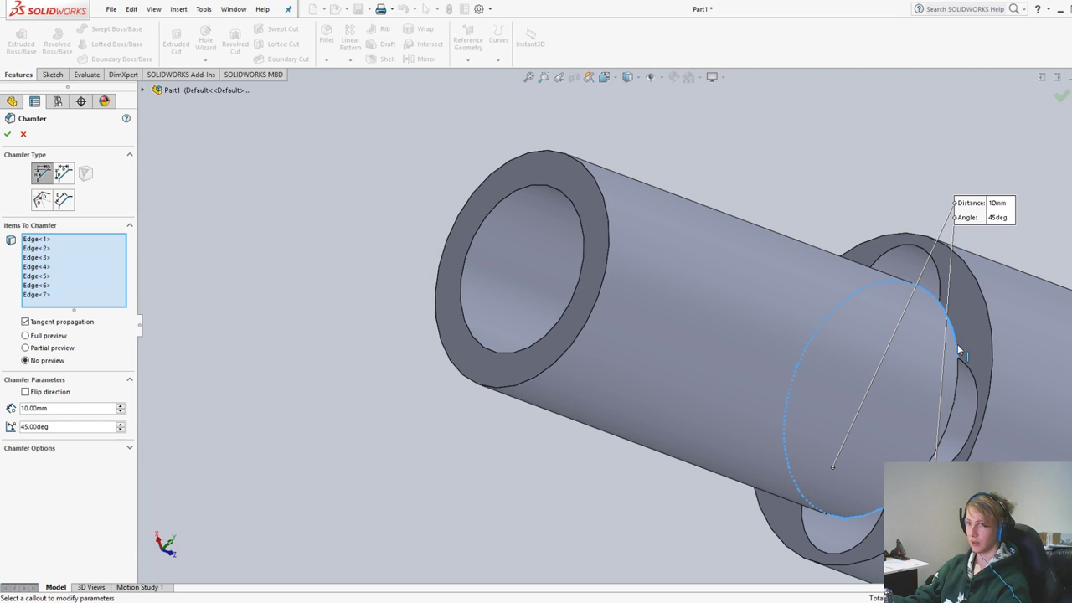
pyautogui.click(957, 344)
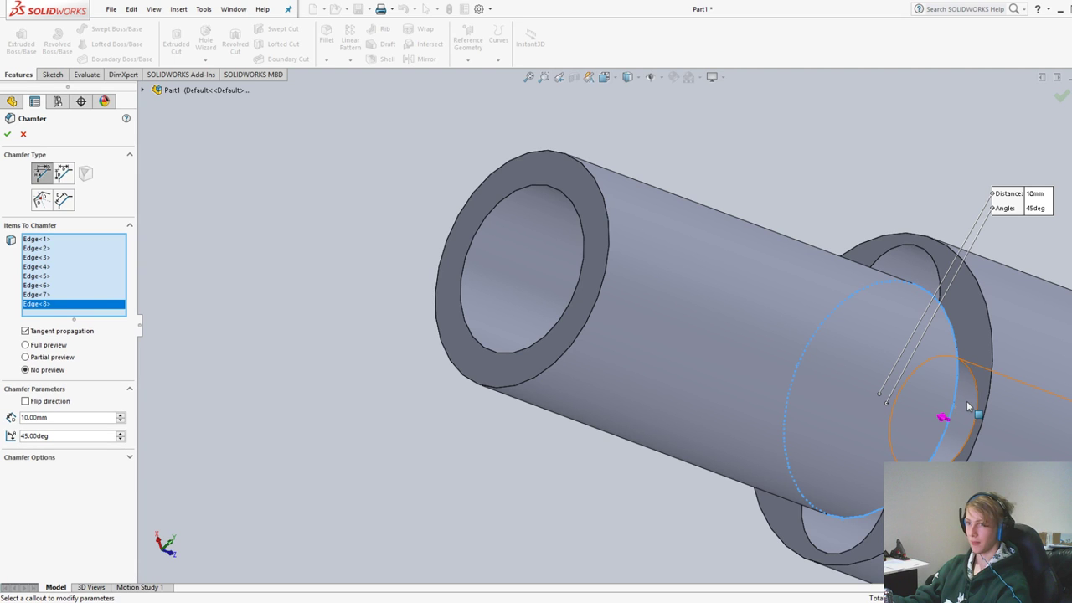
pyautogui.moveTo(967, 405); pyautogui.dragTo(1038, 181, button='middle')
pyautogui.click(1016, 180)
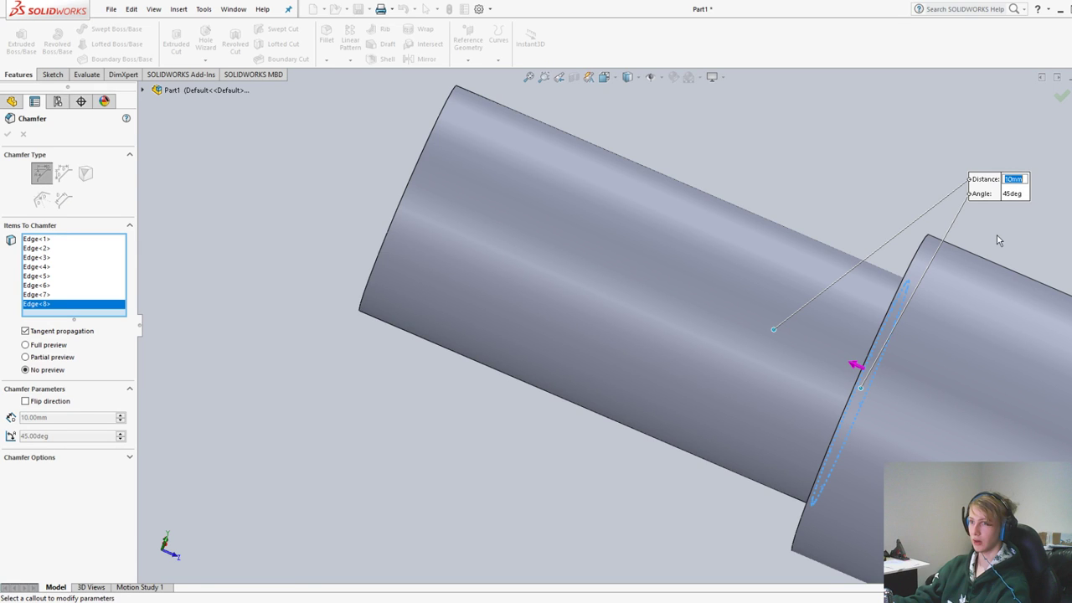
pyautogui.moveTo(997, 235); pyautogui.dragTo(963, 338, button='middle')
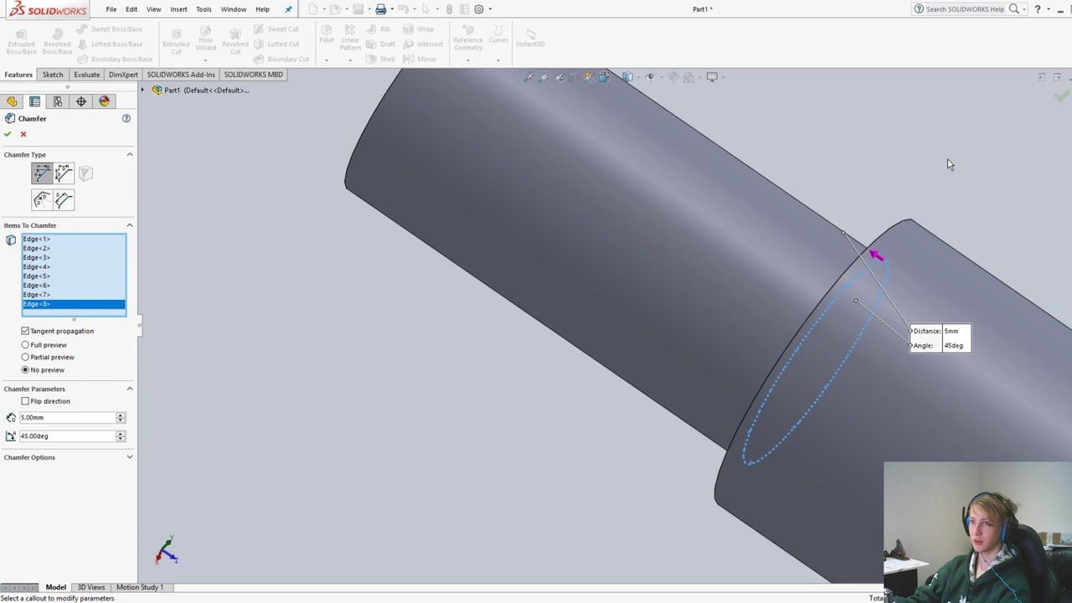
pyautogui.moveTo(949, 164); pyautogui.dragTo(944, 371, button='middle')
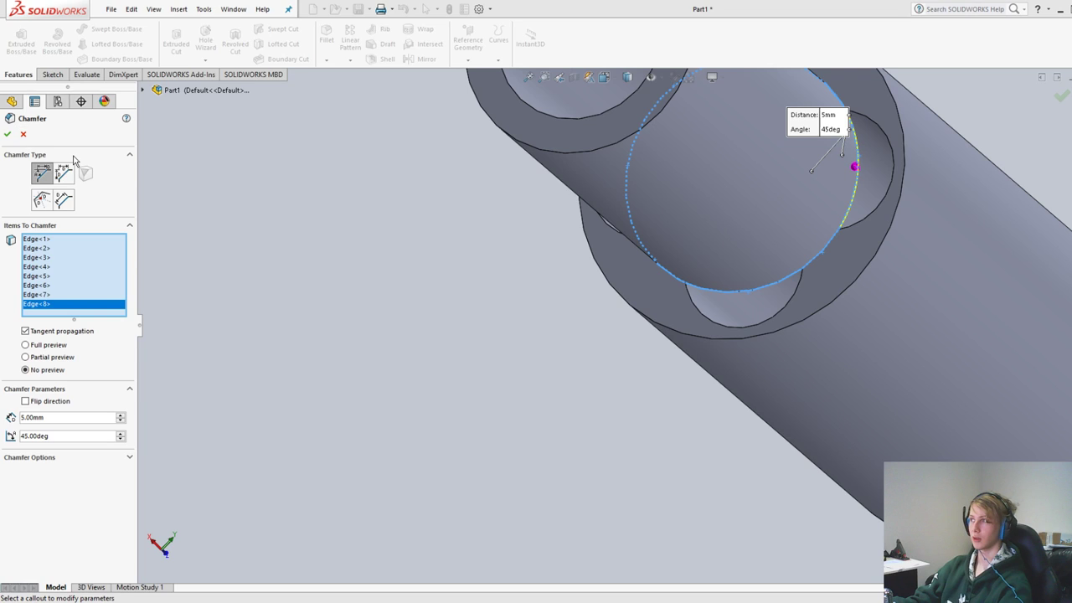
pyautogui.press('Escape')
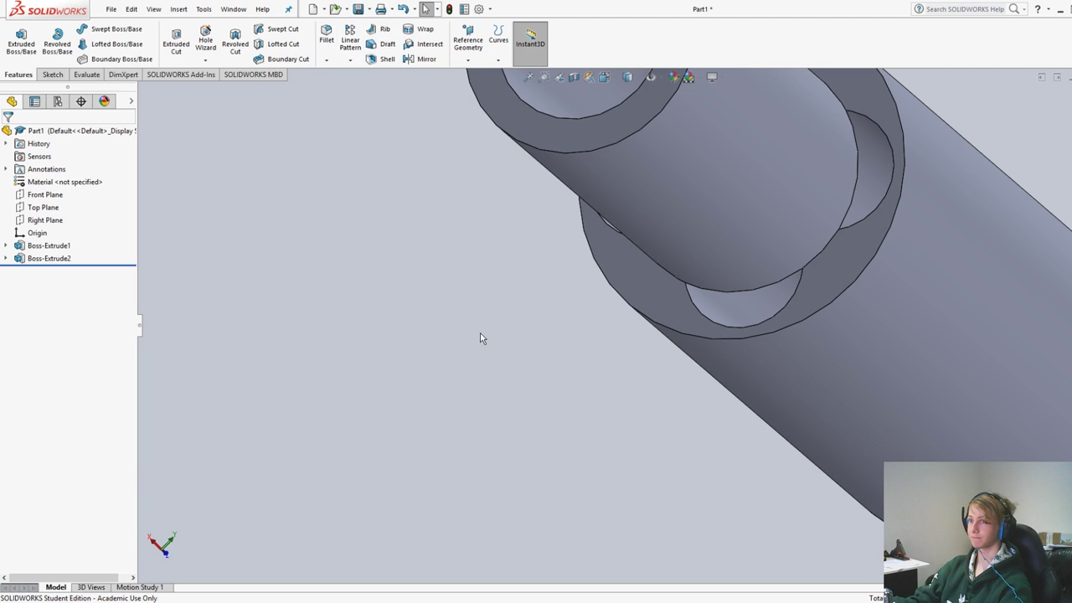
# Start a boss extrude sketch on the larger cylinder's ring-shaped face around the tube, viewed face-on, with the Circle tool
pyautogui.scroll(3, 480, 338)
pyautogui.moveTo(480, 338); pyautogui.dragTo(742, 329, button='middle')
pyautogui.click(743, 333)
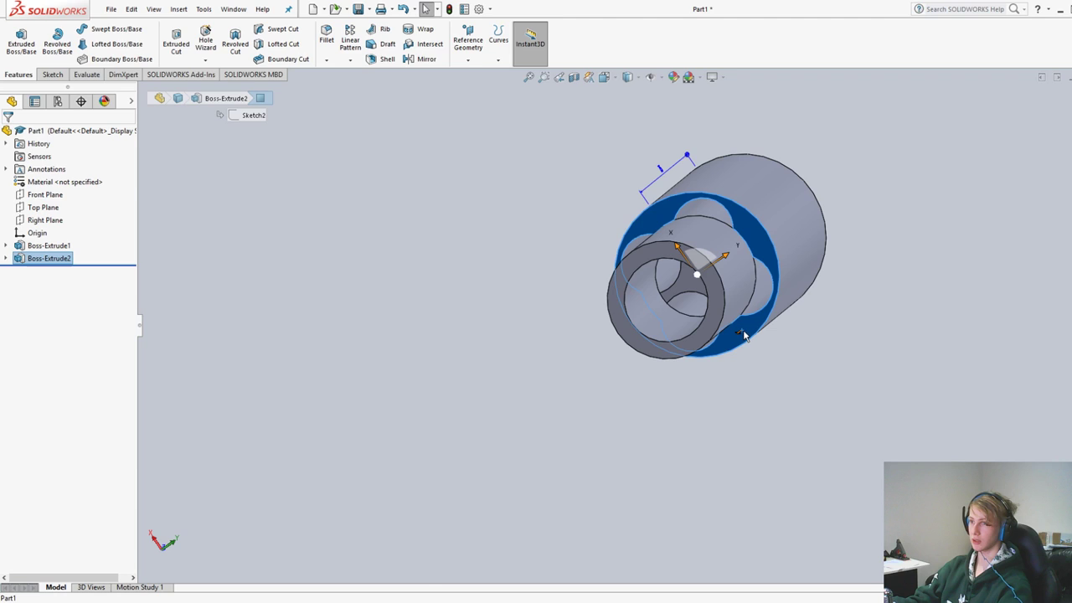
pyautogui.press('space')
pyautogui.click(649, 354)
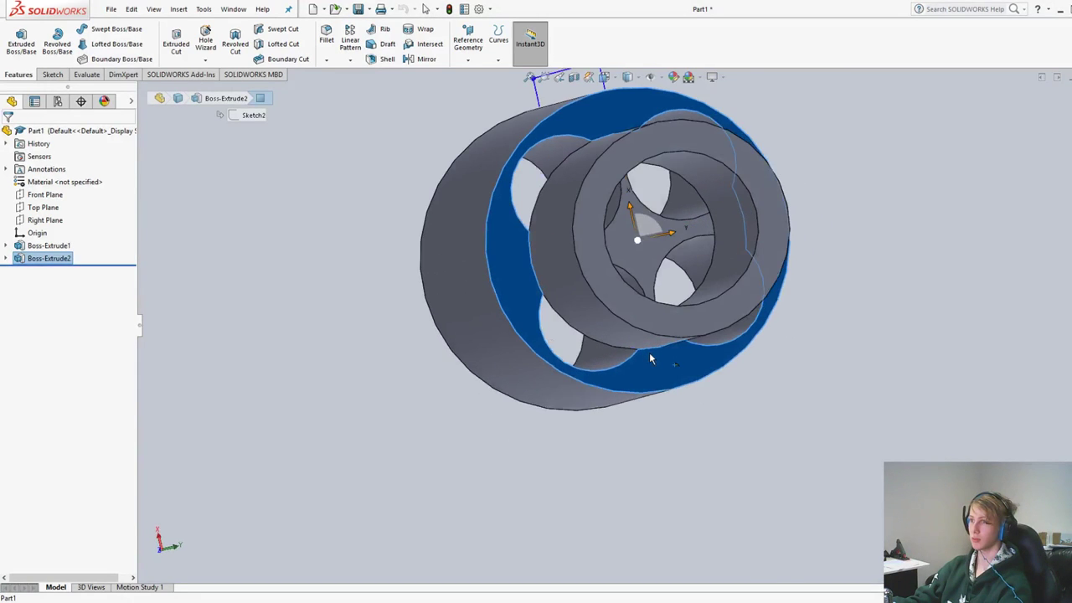
pyautogui.hotkey('ctrl', '8')
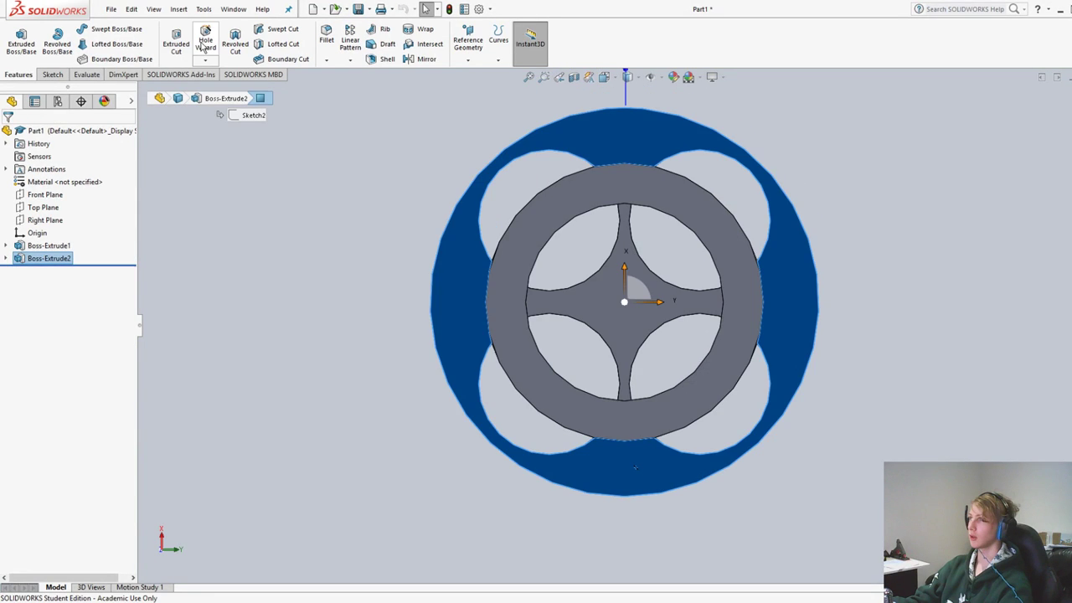
pyautogui.click(176, 43)
pyautogui.click(99, 31)
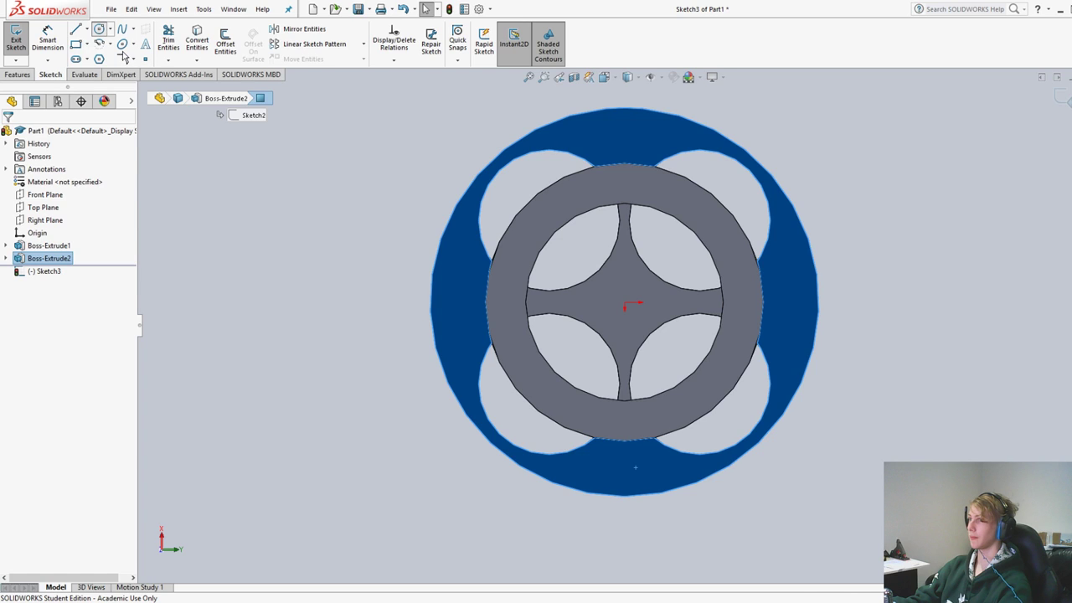
# Draw two concentric circles at the origin, 17.5 mm radius along the flange's outer edge and 12.5 mm radius along the tube's outer edge
pyautogui.click(626, 306)
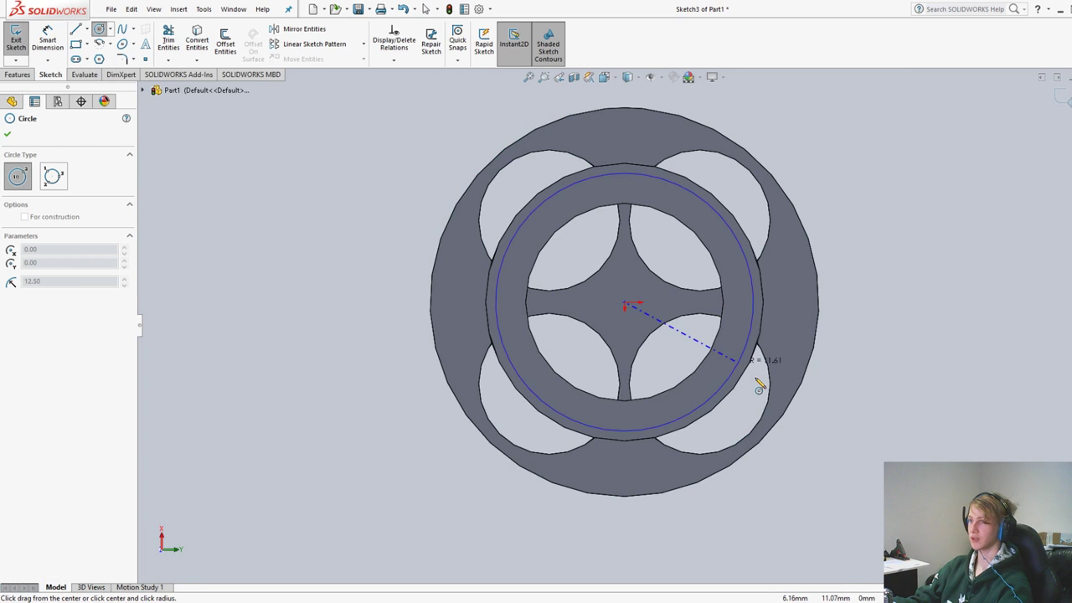
pyautogui.click(788, 405)
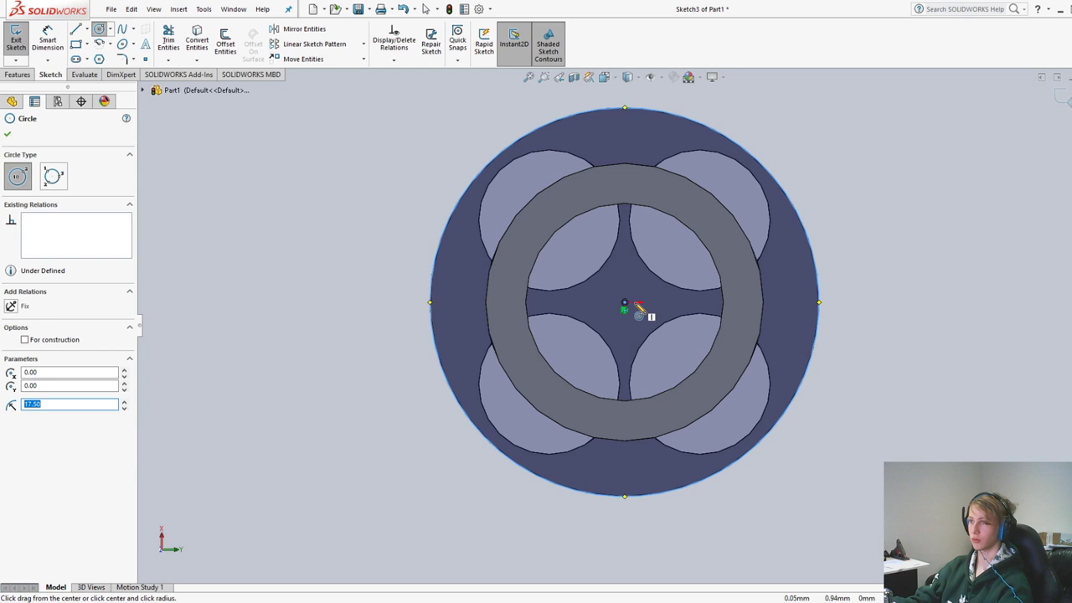
pyautogui.click(628, 305)
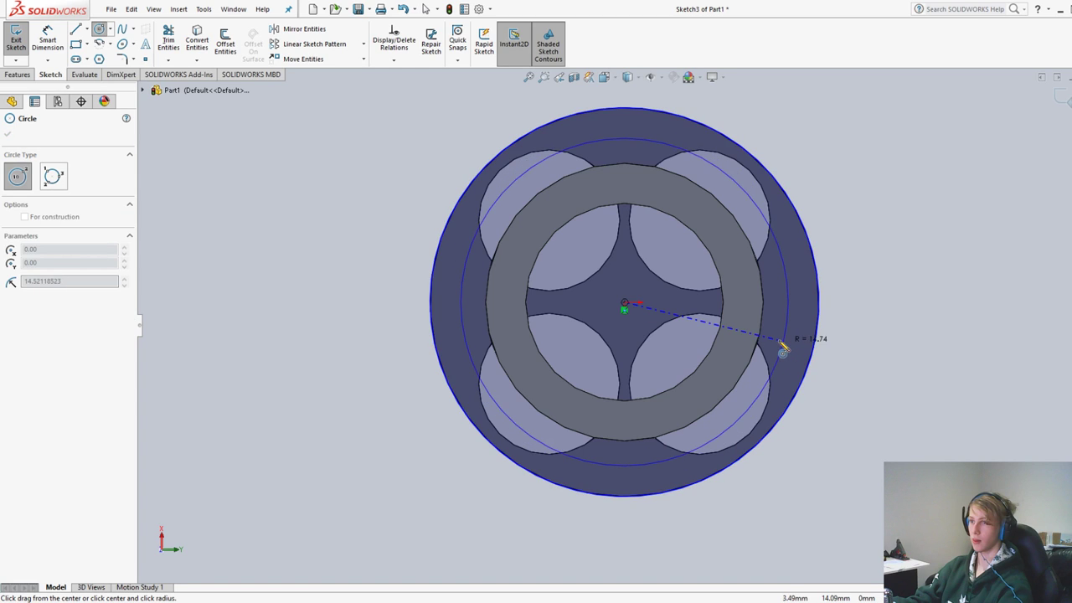
pyautogui.click(758, 340)
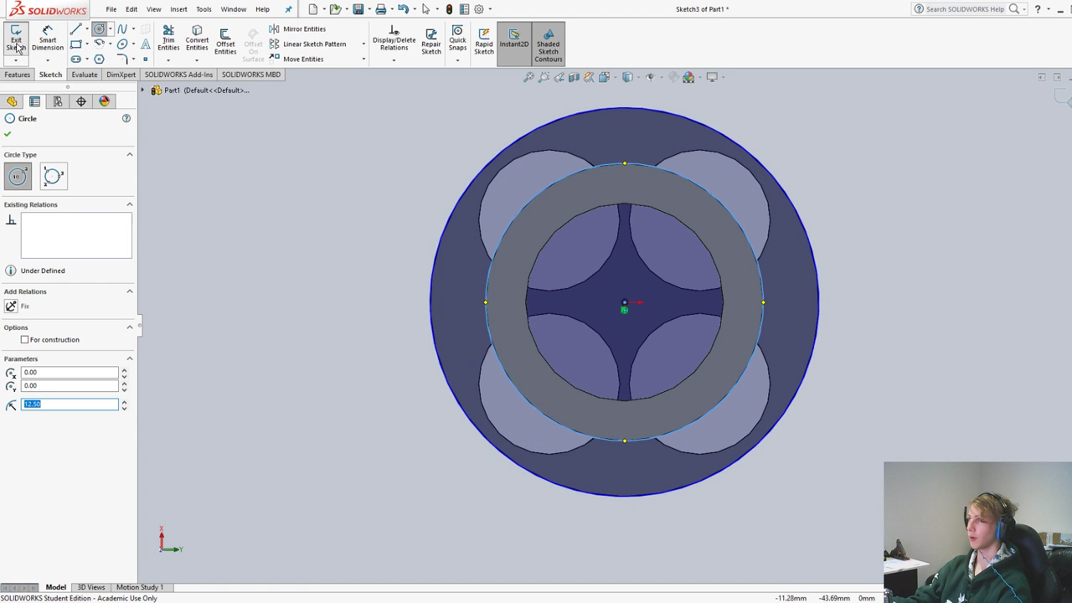
# Extrude the ring sketch as a 1 mm blind boss with the result merged, covering the hole openings around the tube
pyautogui.click(16, 43)
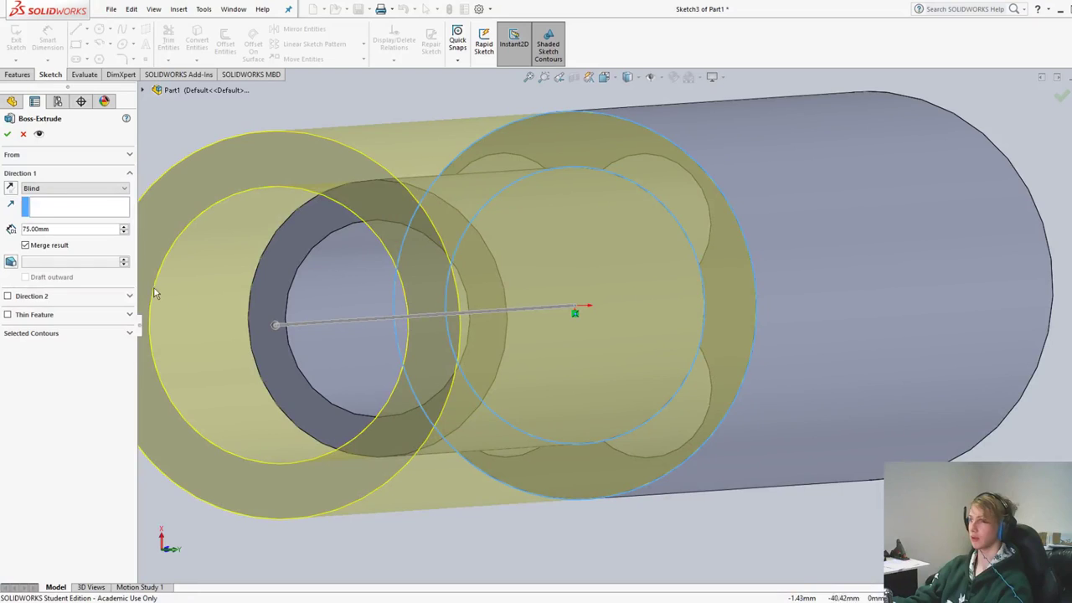
pyautogui.doubleClick(67, 228)
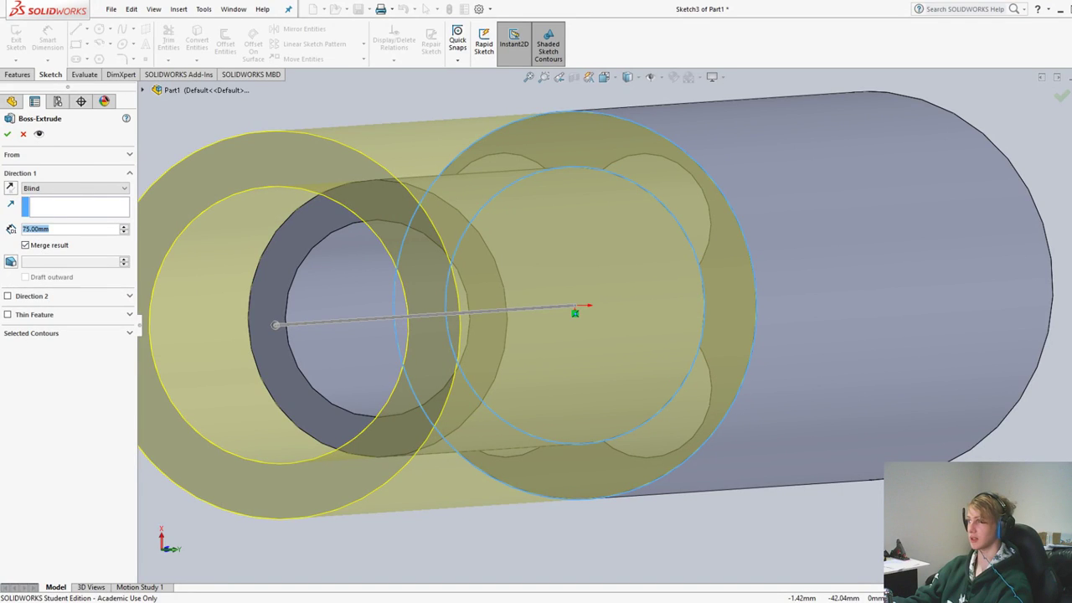
pyautogui.write('1')
pyautogui.press('Return')
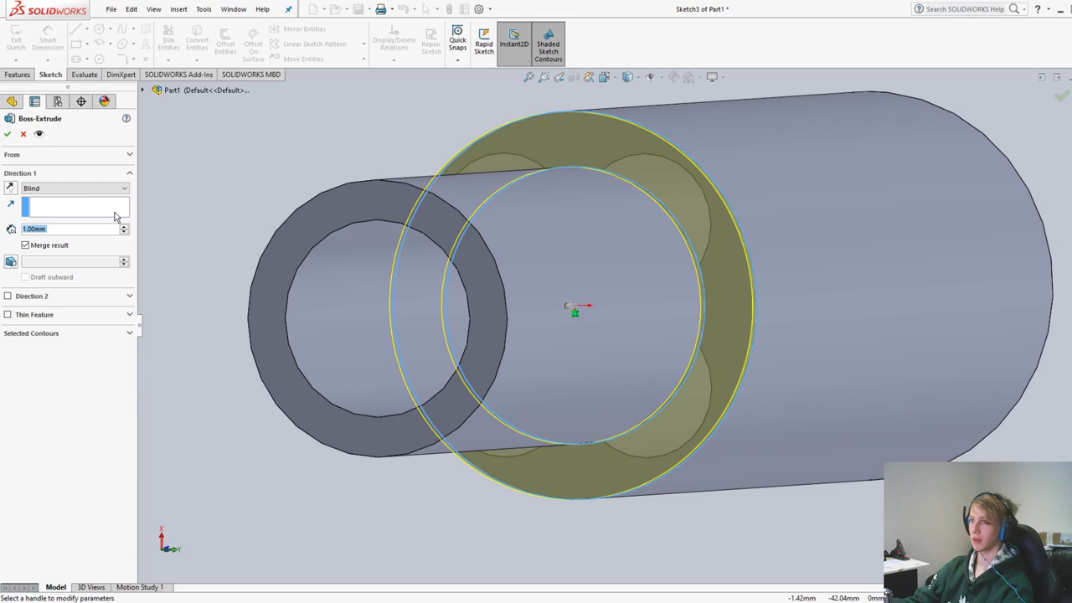
pyautogui.press('Return')
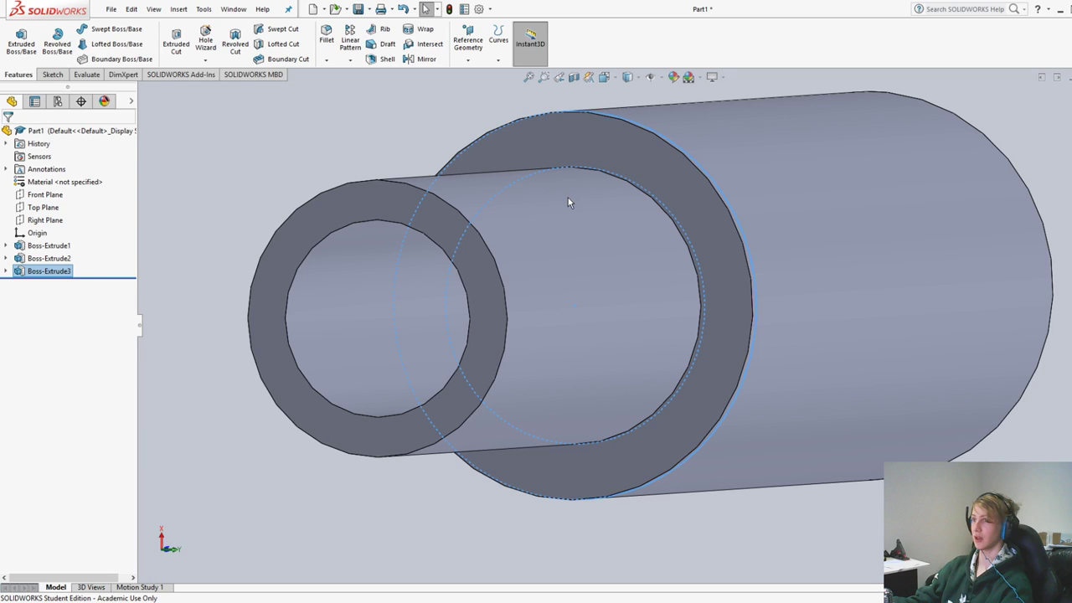
# Try a 10 mm, 45° chamfer on the circular edge where the tube meets the new ring face, and undo it
pyautogui.press('c')
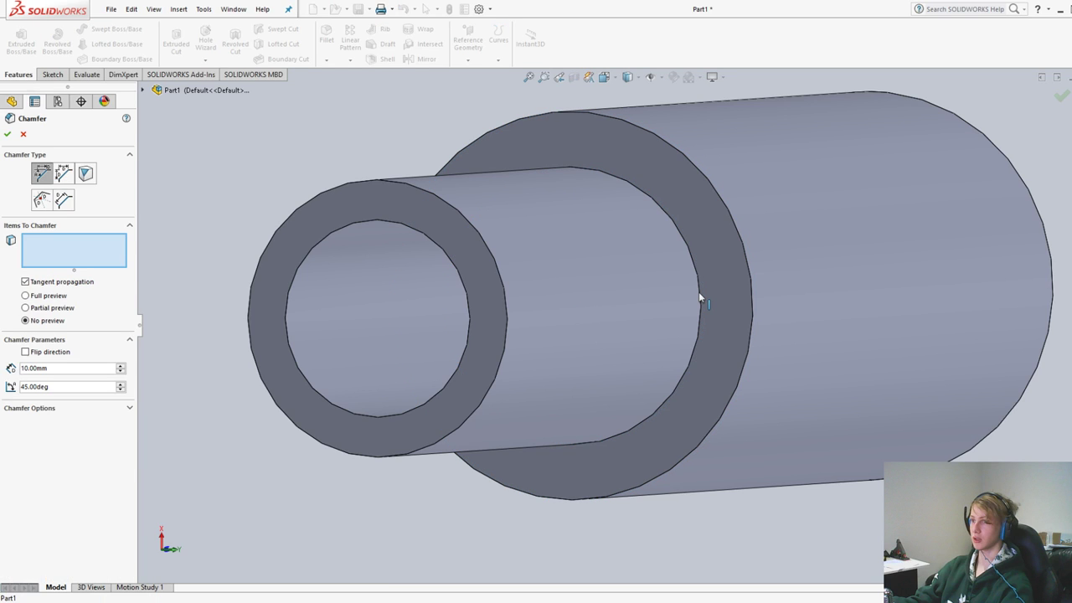
pyautogui.click(699, 297)
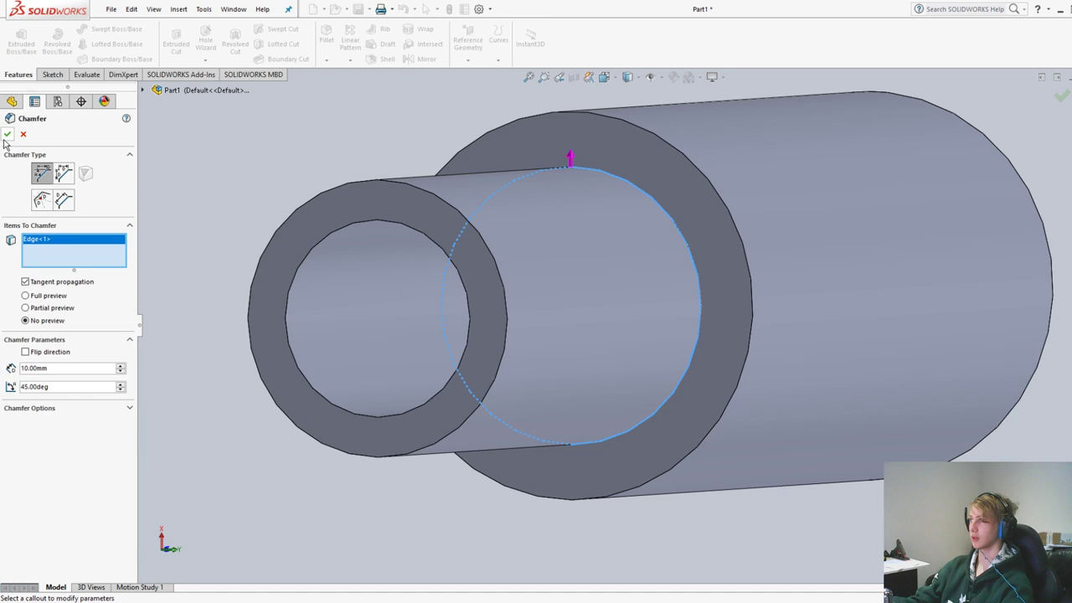
pyautogui.click(7, 134)
pyautogui.moveTo(536, 284); pyautogui.dragTo(643, 301, button='middle')
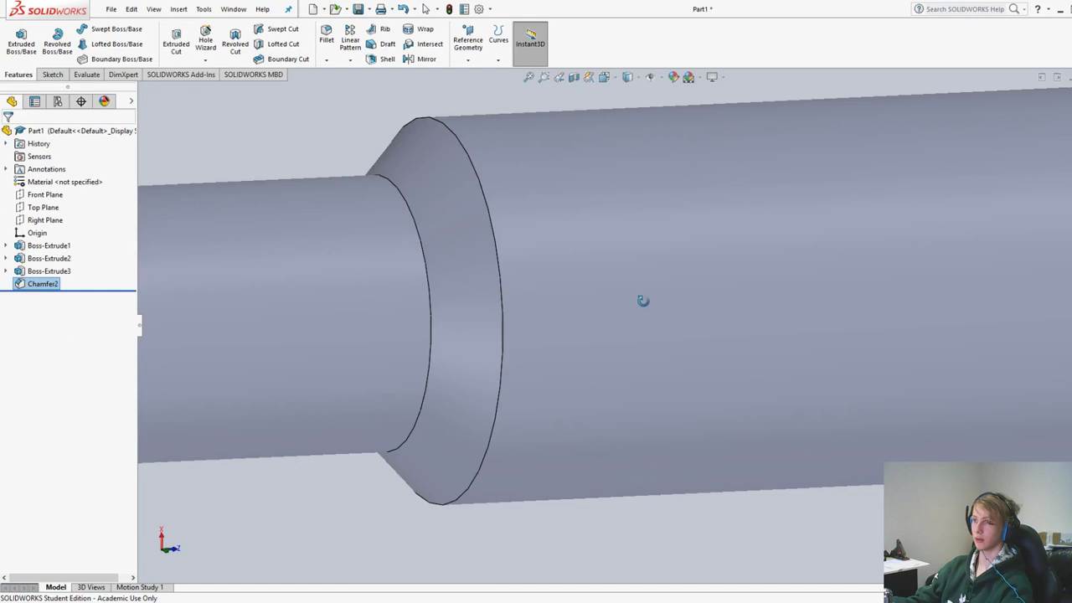
pyautogui.scroll(5, 642, 301)
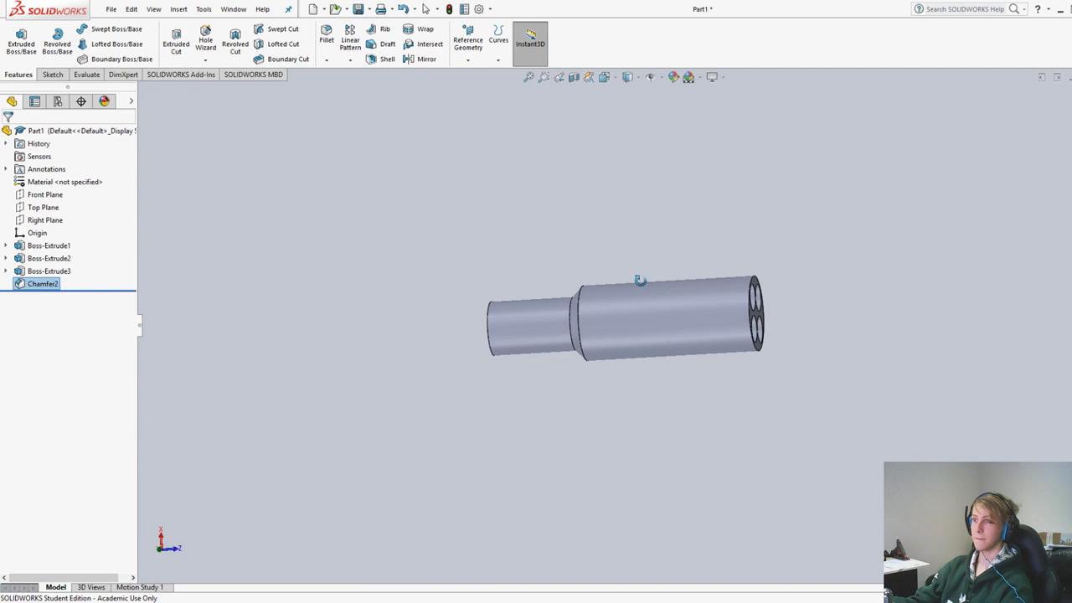
pyautogui.moveTo(640, 281); pyautogui.dragTo(661, 277, button='middle')
pyautogui.scroll(-4, 636, 303)
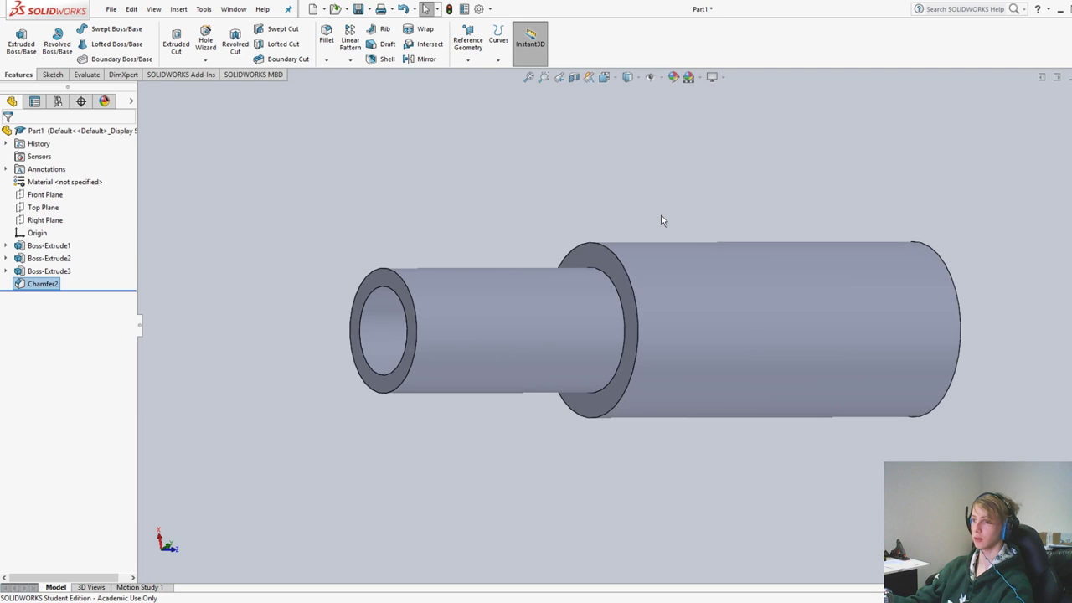
pyautogui.hotkey('ctrl', 'z')
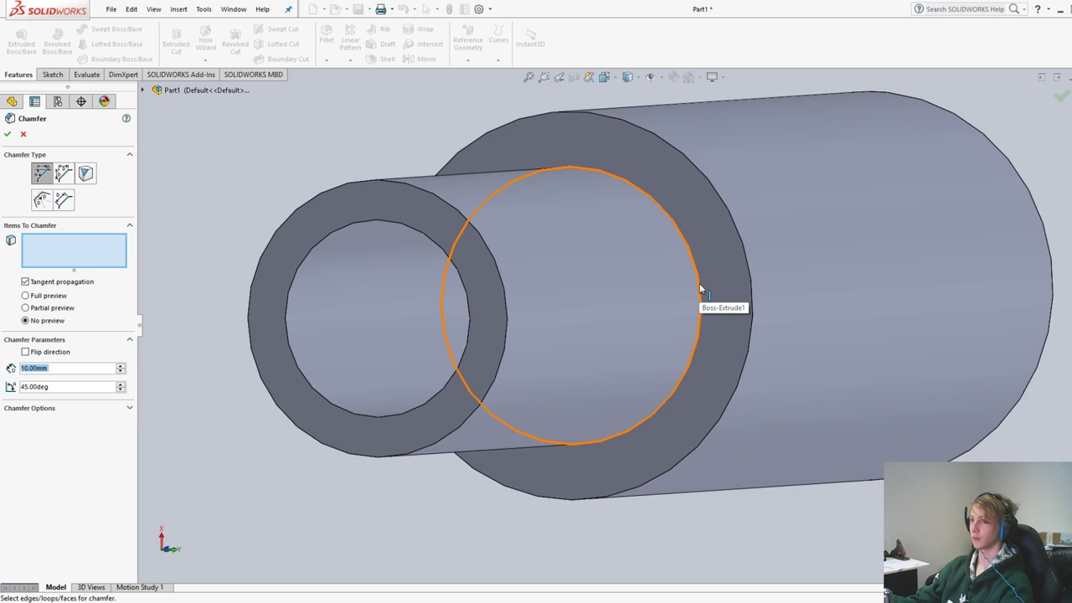
# Try a 10 mm, 30-degree chamfer on the edge where the narrow tube meets the wide cylinder
pyautogui.click(701, 289)
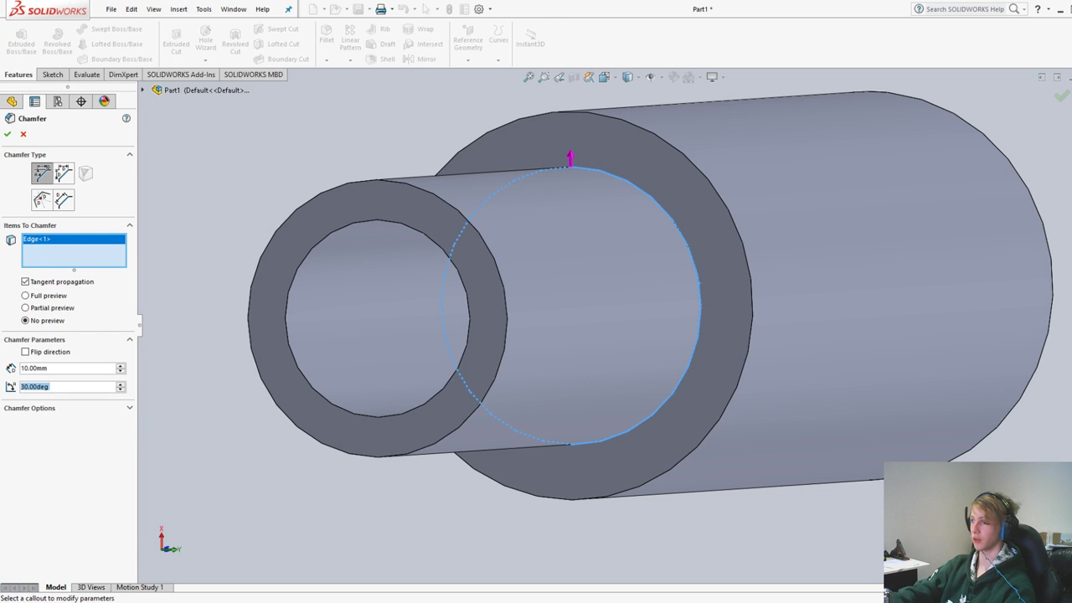
pyautogui.press('Return')
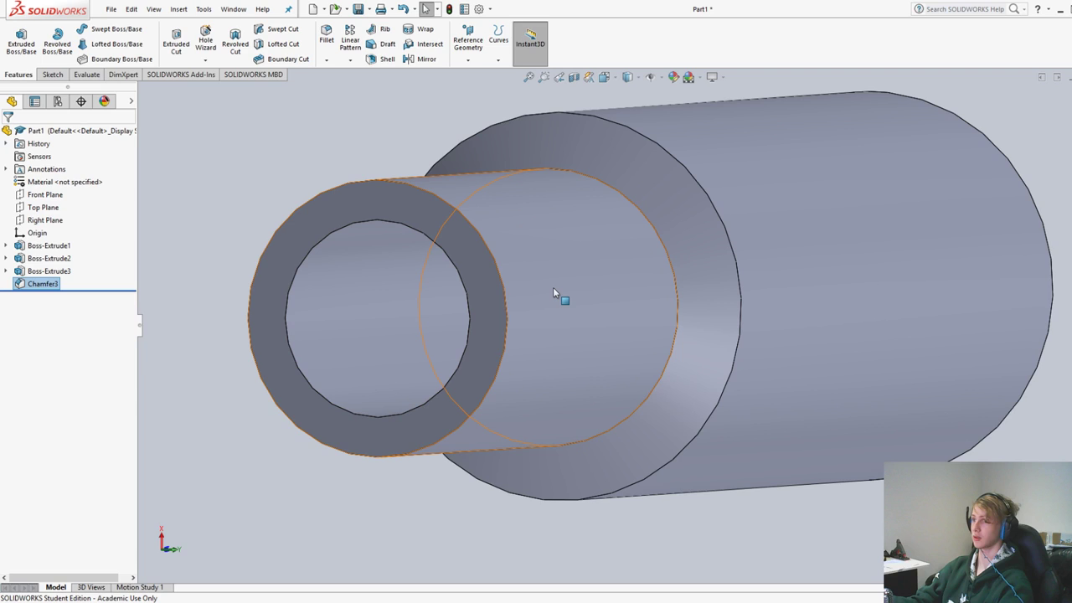
pyautogui.moveTo(553, 291); pyautogui.dragTo(147, 205, button='middle')
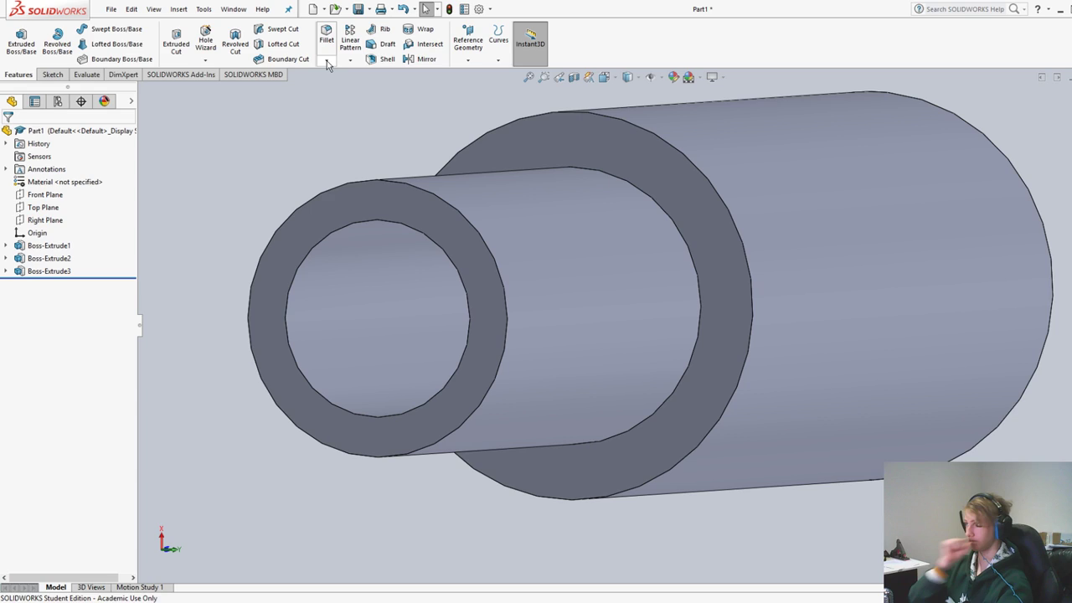
# Chamfer the junction edge between the narrow tube and the wide cylinder with a 10 mm distance and a 60-degree angle
pyautogui.click(338, 89)
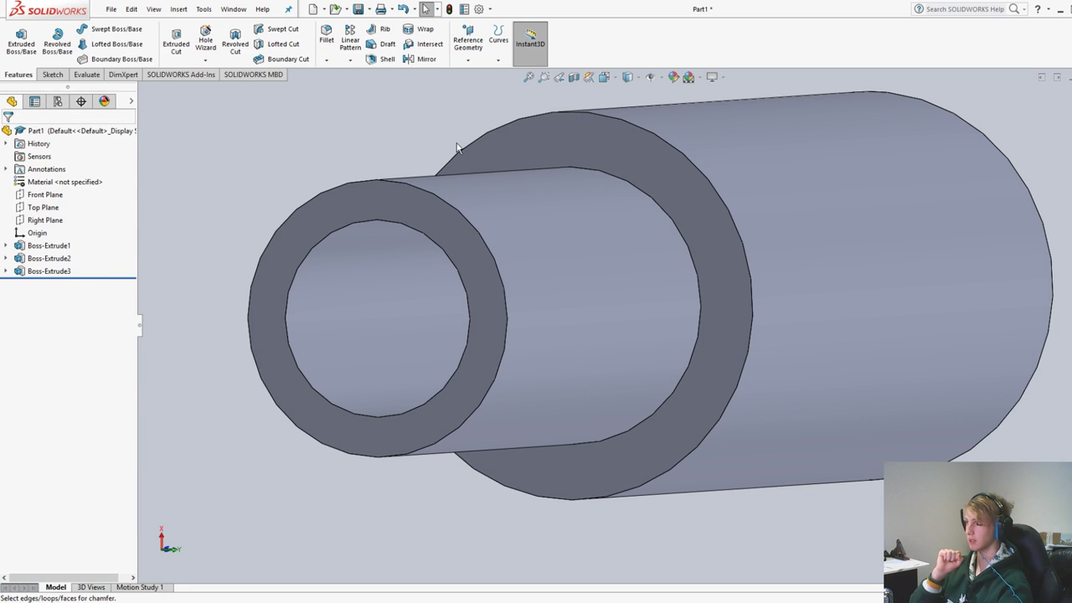
pyautogui.click(94, 386)
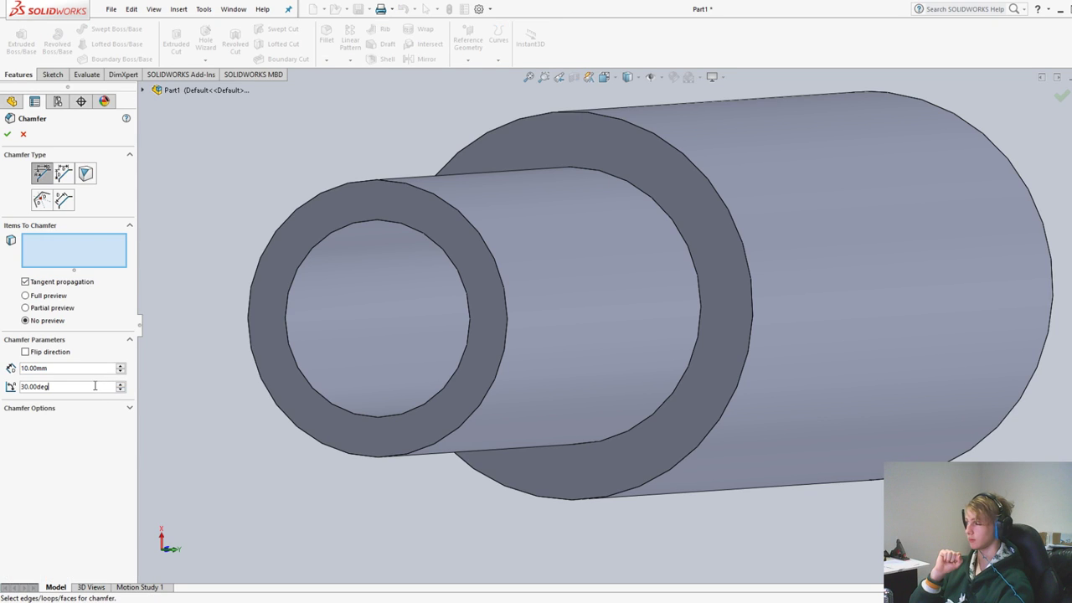
pyautogui.doubleClick(95, 385)
pyautogui.write('60')
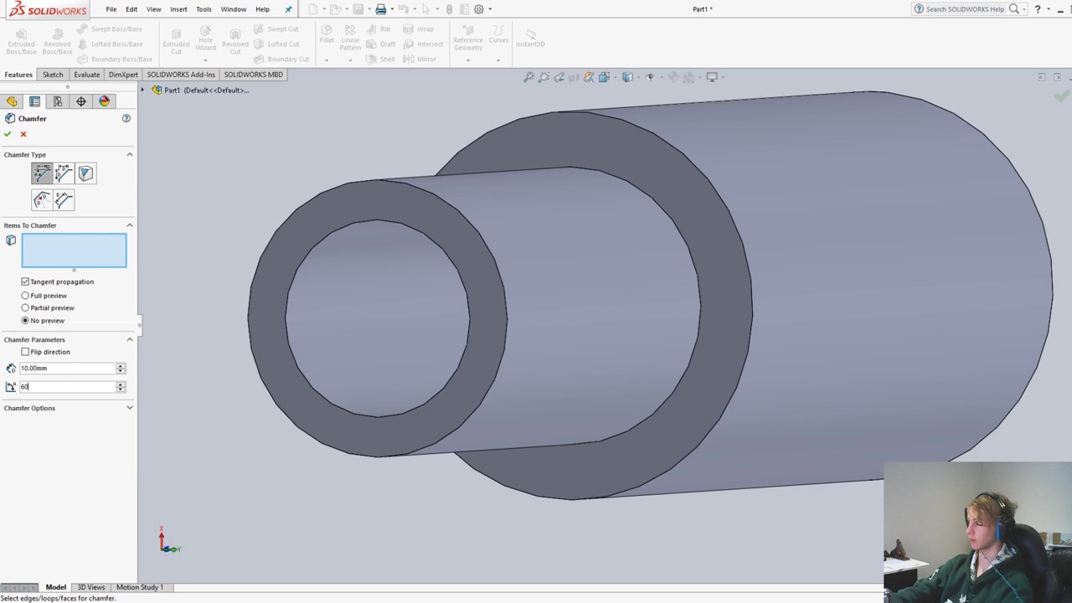
pyautogui.click(700, 319)
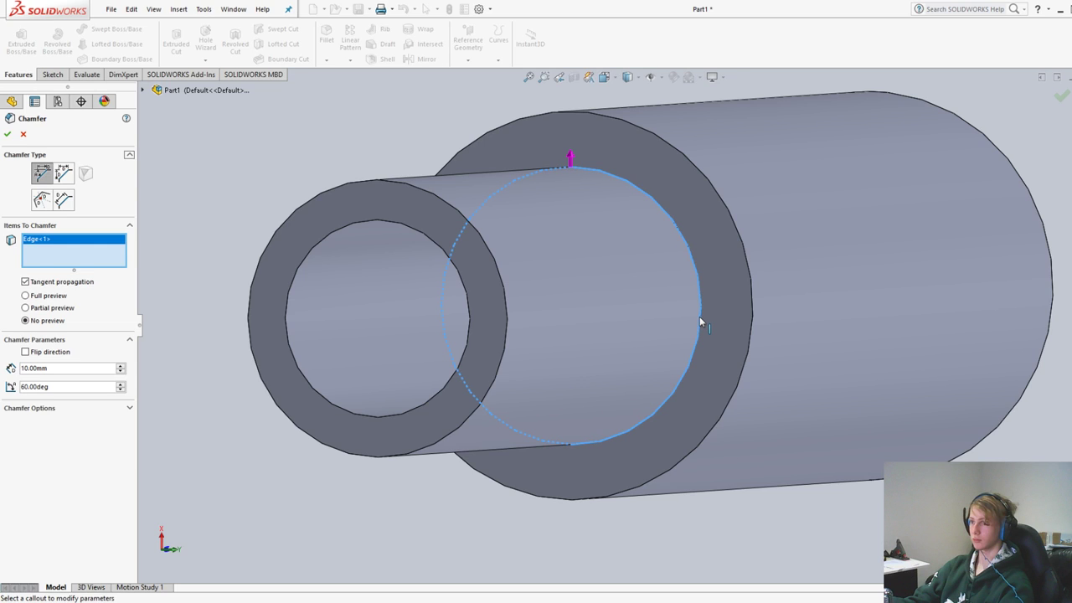
pyautogui.press('Return')
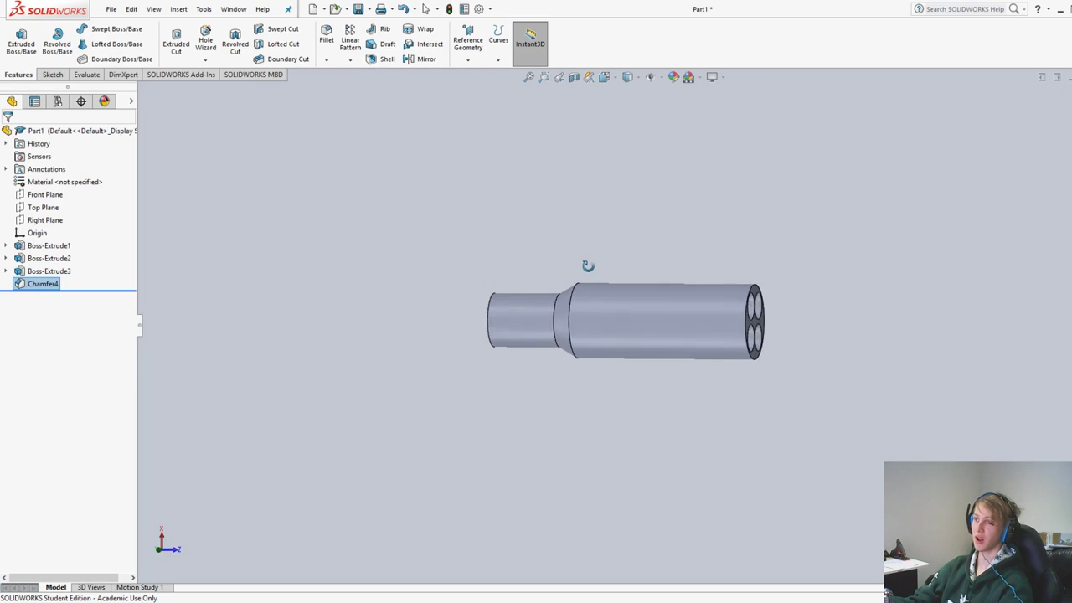
pyautogui.moveTo(588, 265); pyautogui.dragTo(637, 384, button='middle')
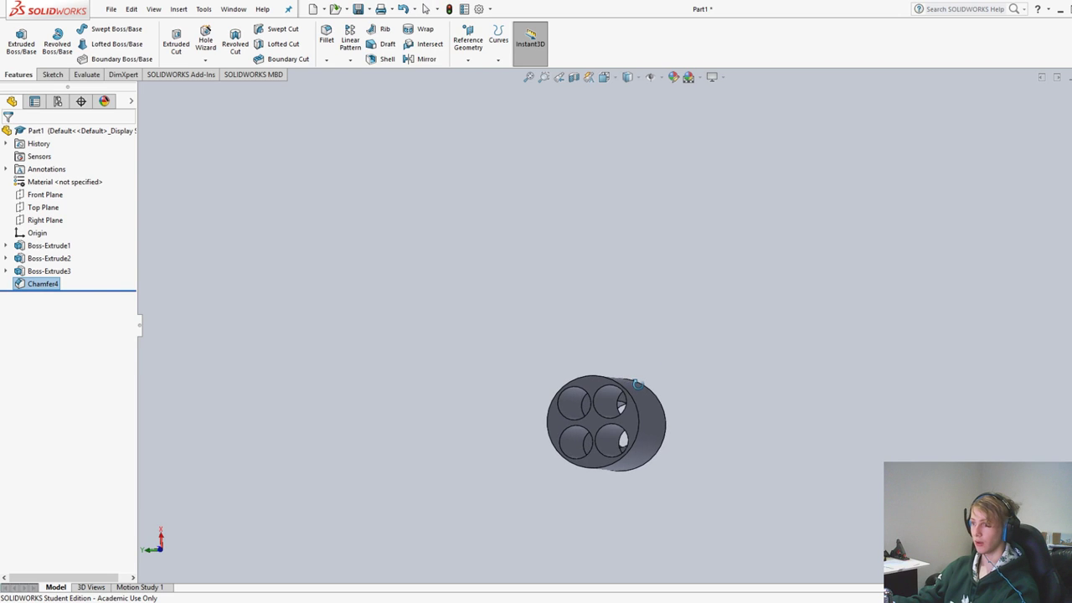
pyautogui.scroll(-6, 614, 425)
pyautogui.moveTo(753, 384); pyautogui.dragTo(808, 401, button='middle')
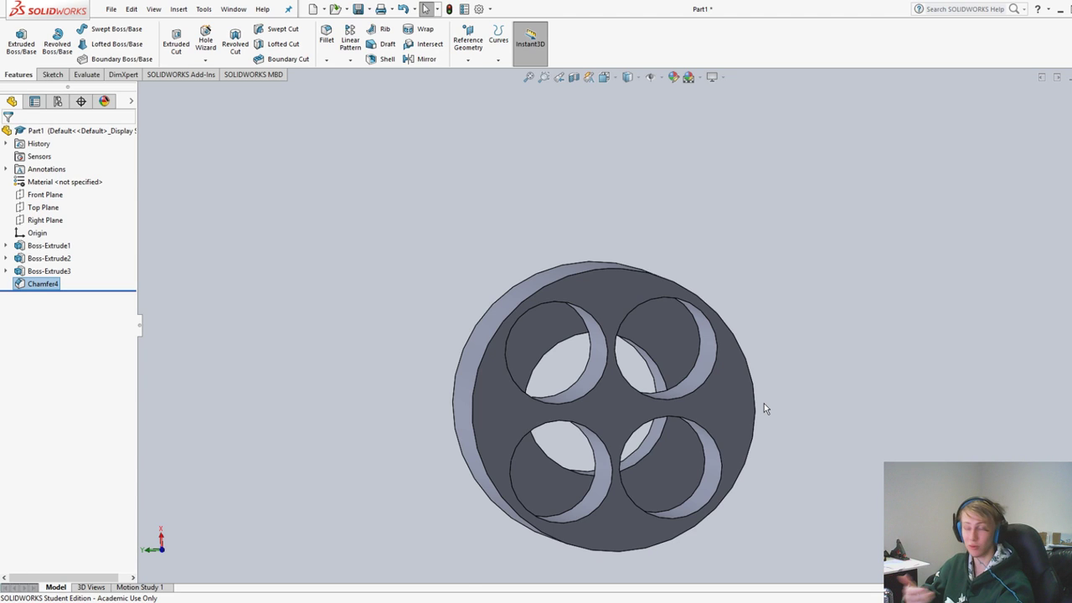
pyautogui.moveTo(764, 403); pyautogui.dragTo(870, 336, button='middle')
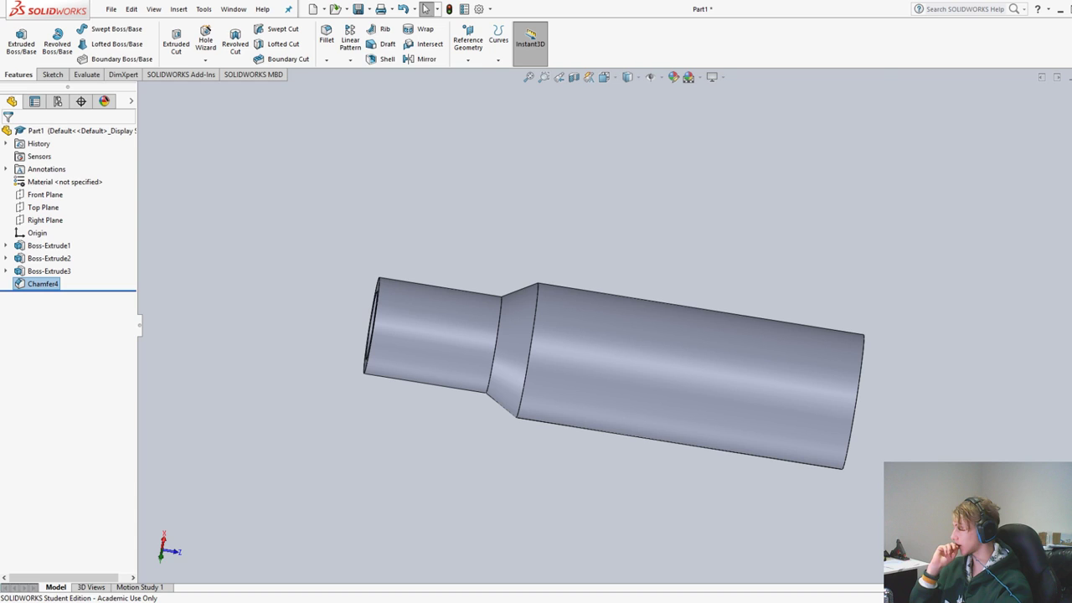
pyautogui.moveTo(817, 496); pyautogui.dragTo(813, 356, button='middle')
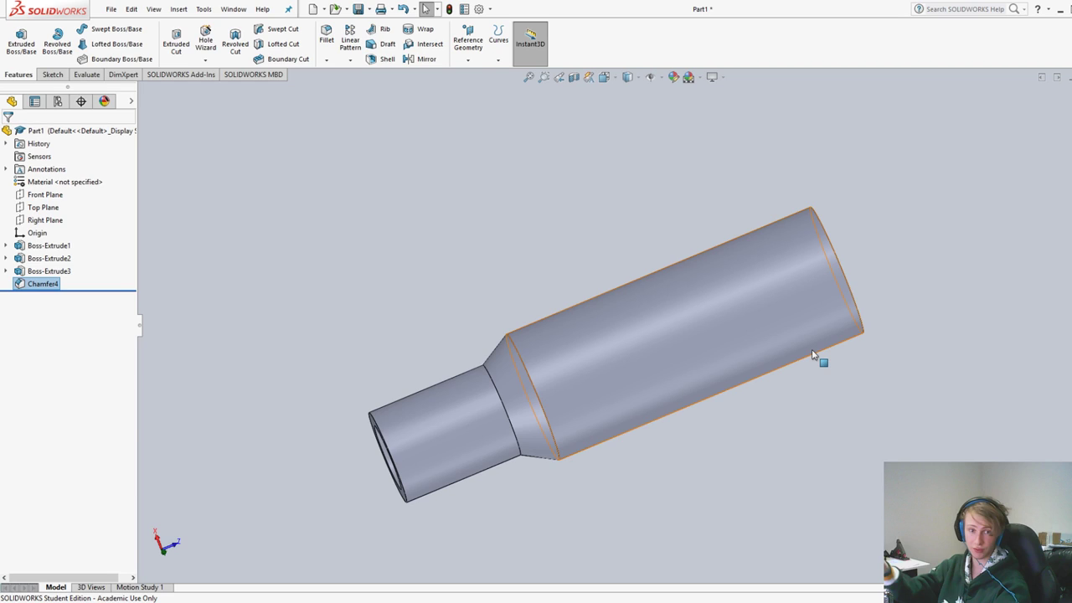
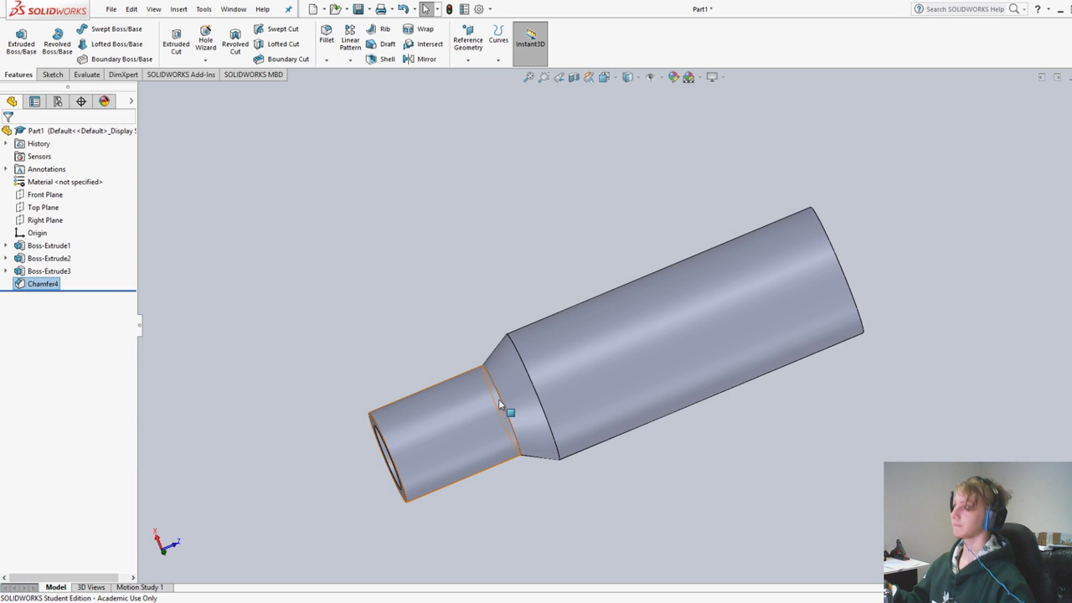
pyautogui.click(112, 24)
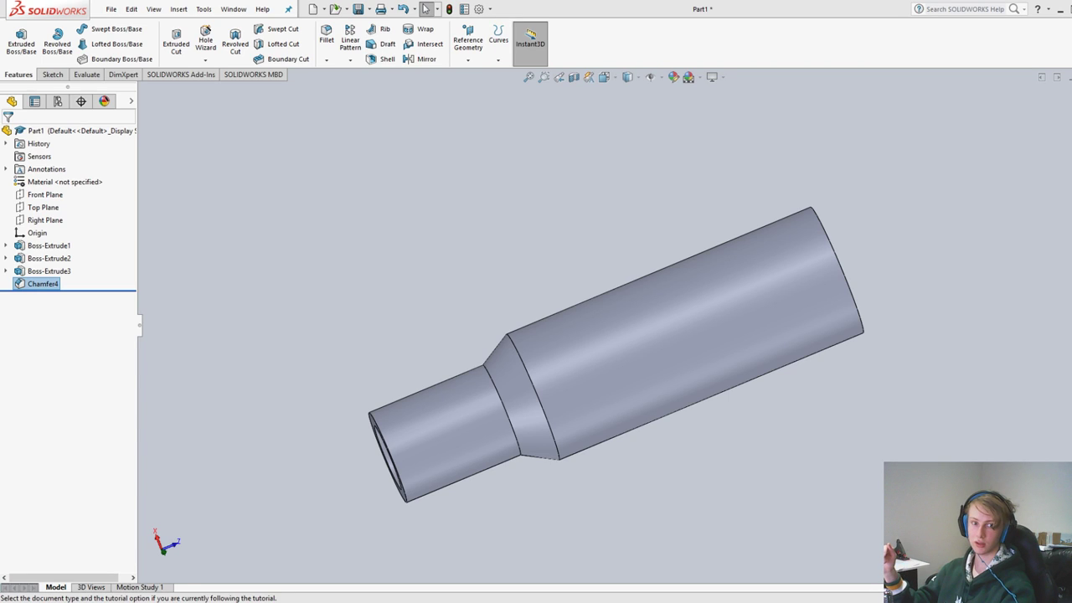
pyautogui.press('Escape')
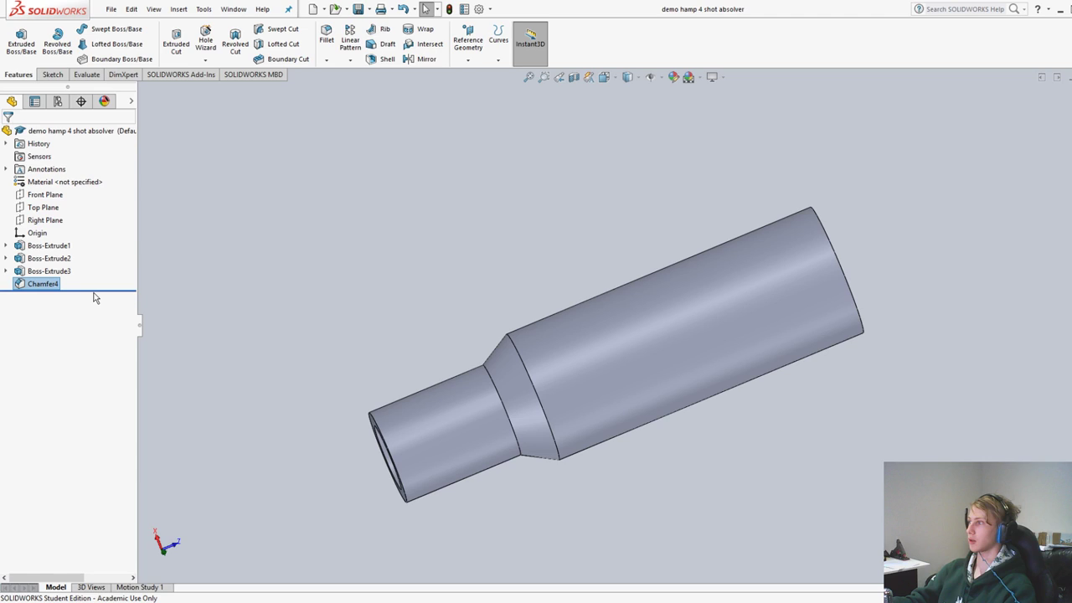
# Roll the model back to just after Boss-Extrude1 and start a circle sketch on the tube's ring-shaped end face, viewed straight on
pyautogui.moveTo(96, 291)
pyautogui.mouseDown()
pyautogui.moveTo(97, 276)
pyautogui.moveTo(91, 299)
pyautogui.mouseUp()
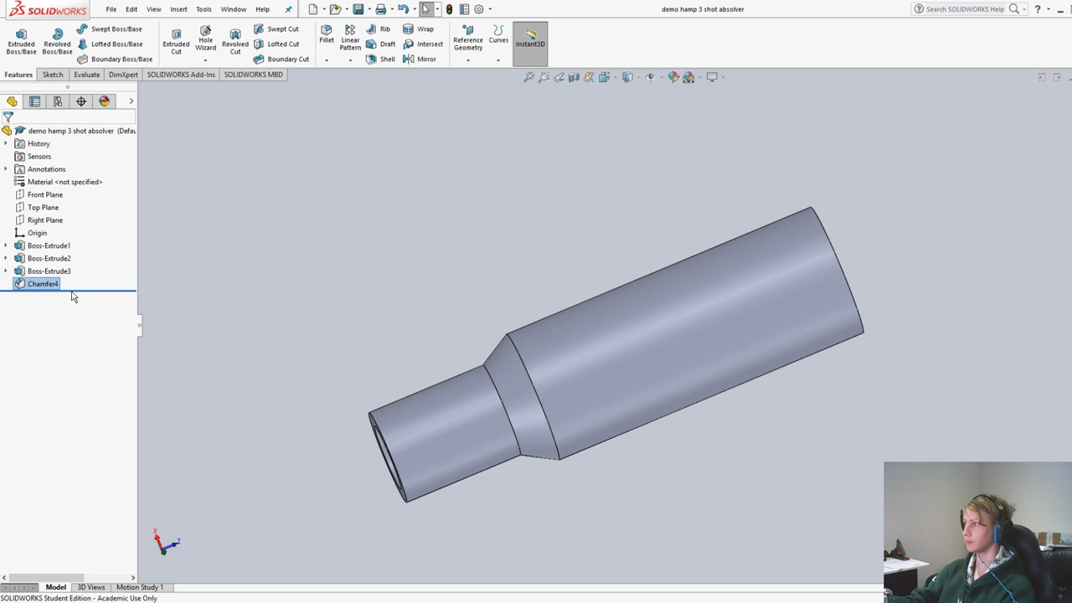
pyautogui.moveTo(72, 292); pyautogui.dragTo(80, 251)
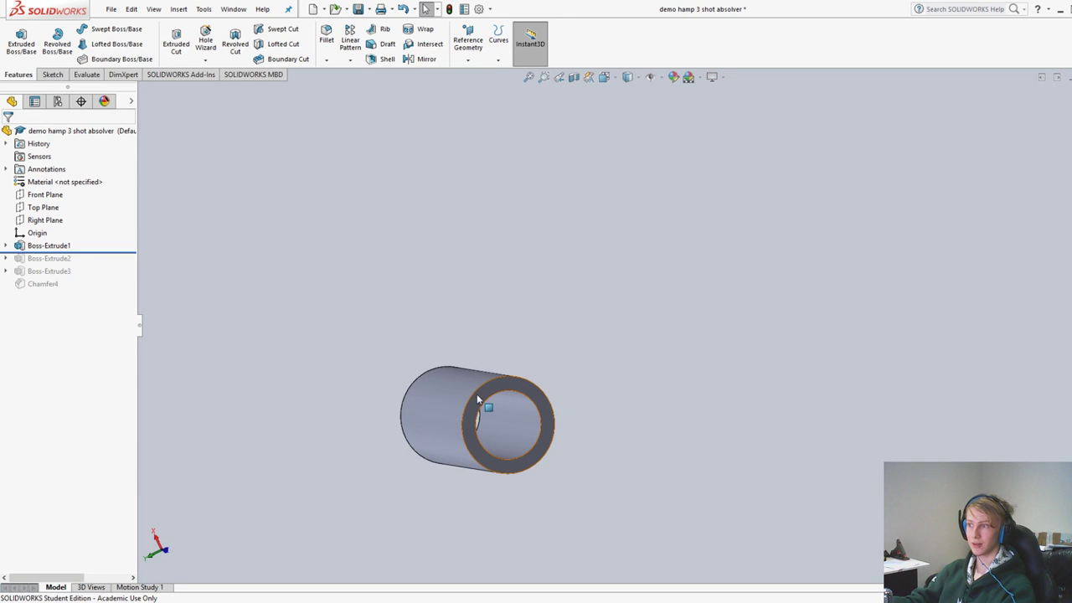
pyautogui.click(547, 402)
pyautogui.press('space')
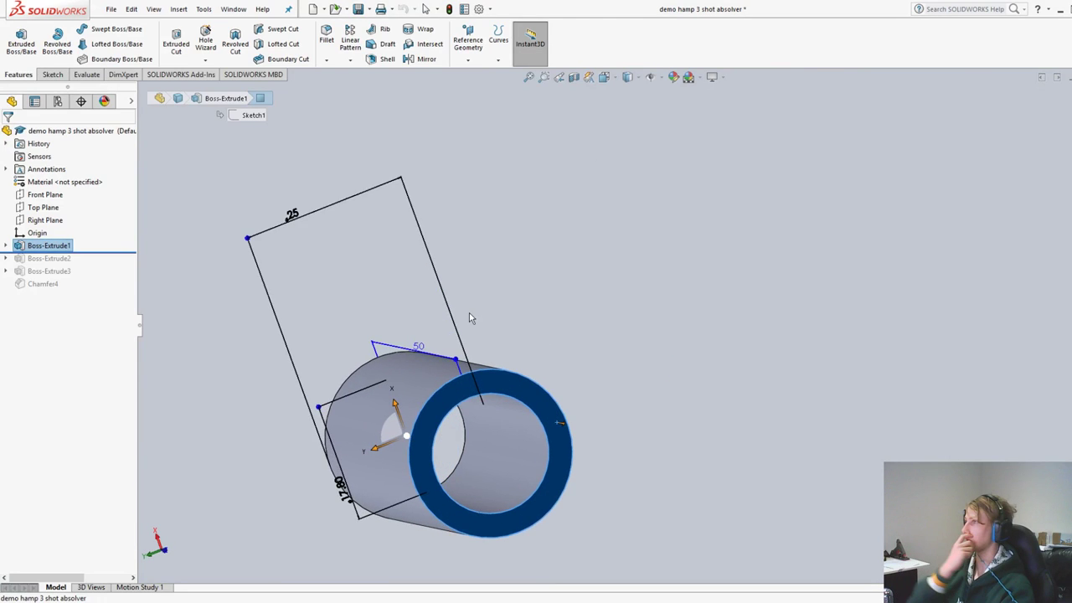
pyautogui.hotkey('ctrl', '8')
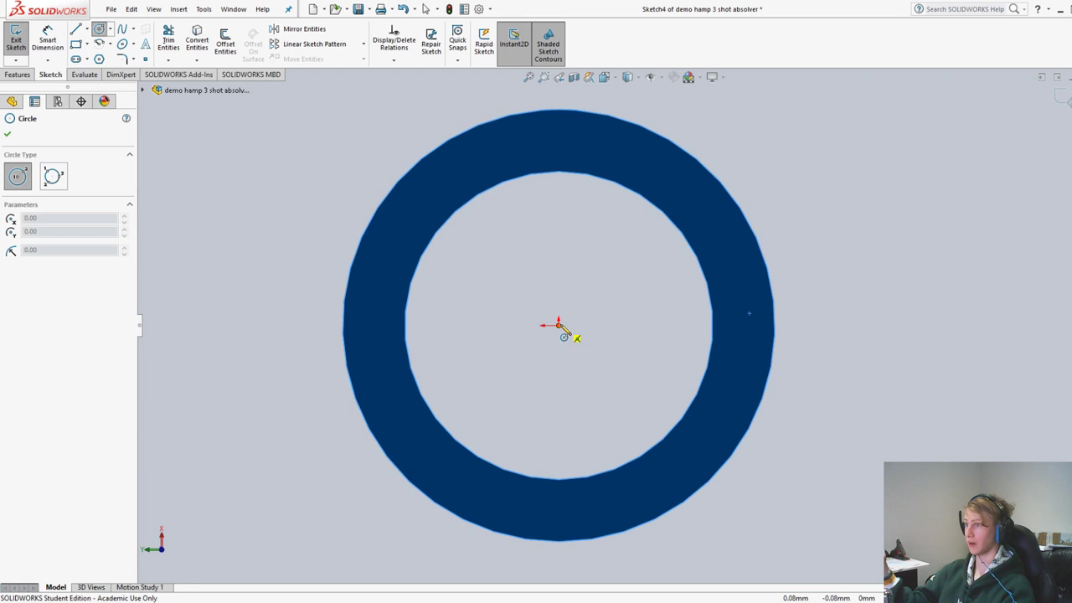
# Sketch a circle of about 27.4 mm radius centred on the origin, surrounding the tube's end face
pyautogui.click(559, 326)
pyautogui.scroll(2, 622, 318)
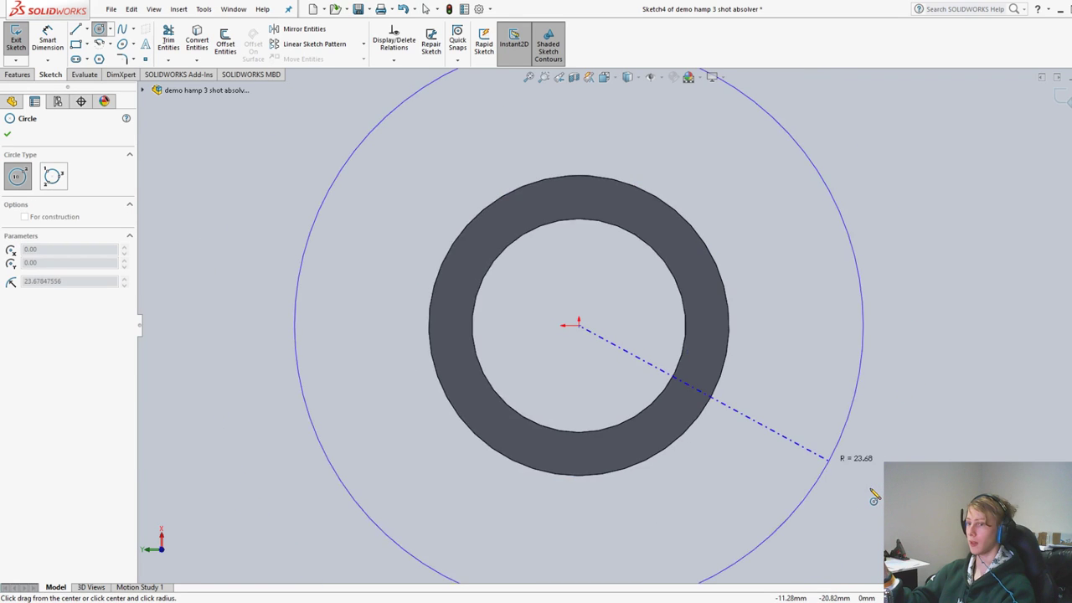
pyautogui.scroll(2, 754, 442)
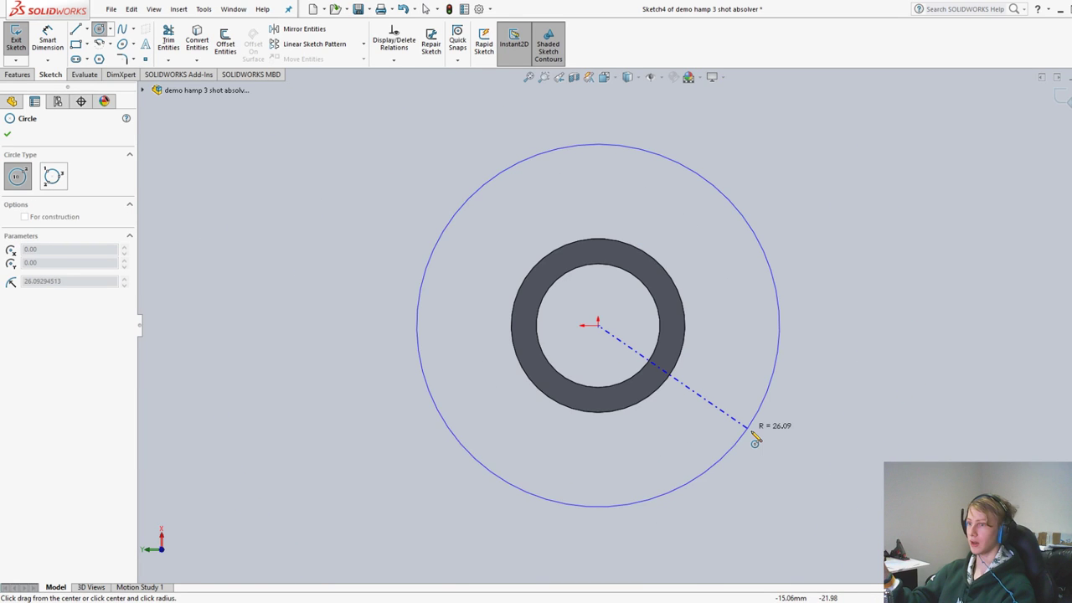
pyautogui.click(762, 447)
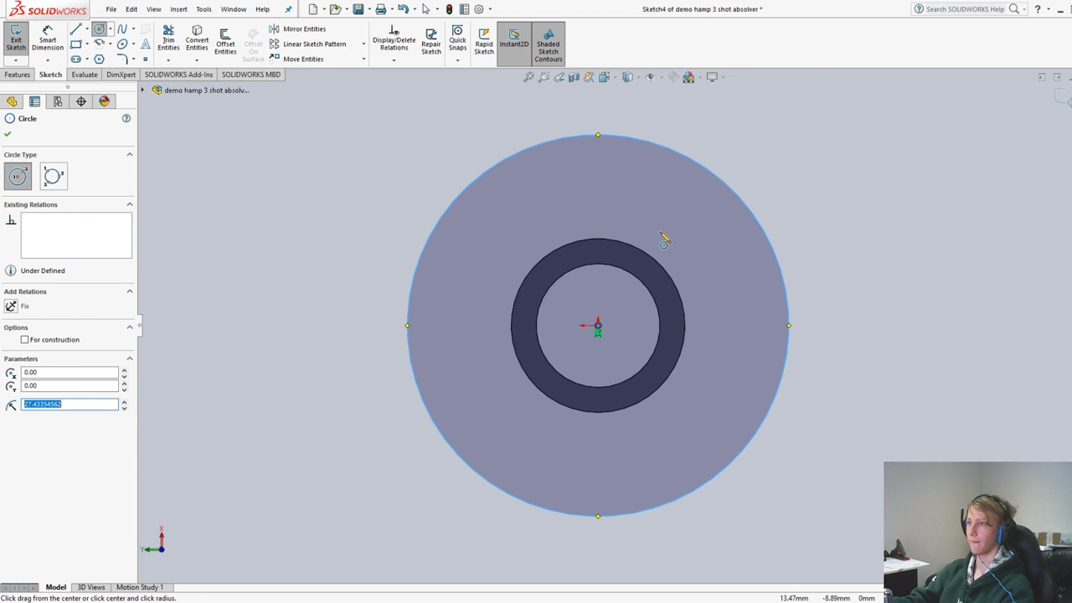
# Sketch three small circles inside the large one: two level ones above the centre and one of about 2.5 mm radius directly below it
pyautogui.click(661, 233)
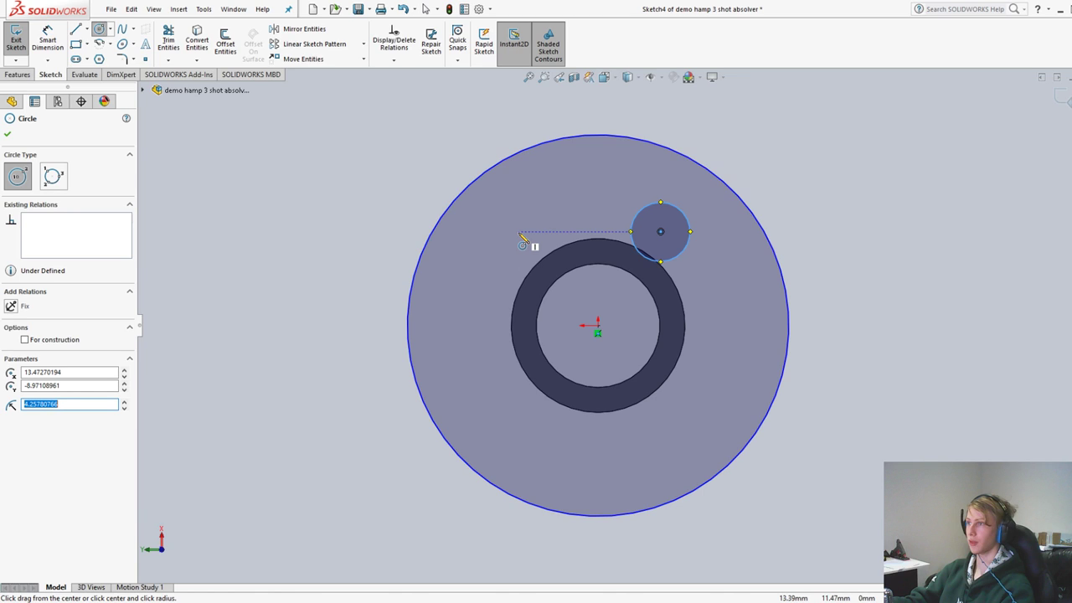
pyautogui.moveTo(519, 232); pyautogui.dragTo(538, 232)
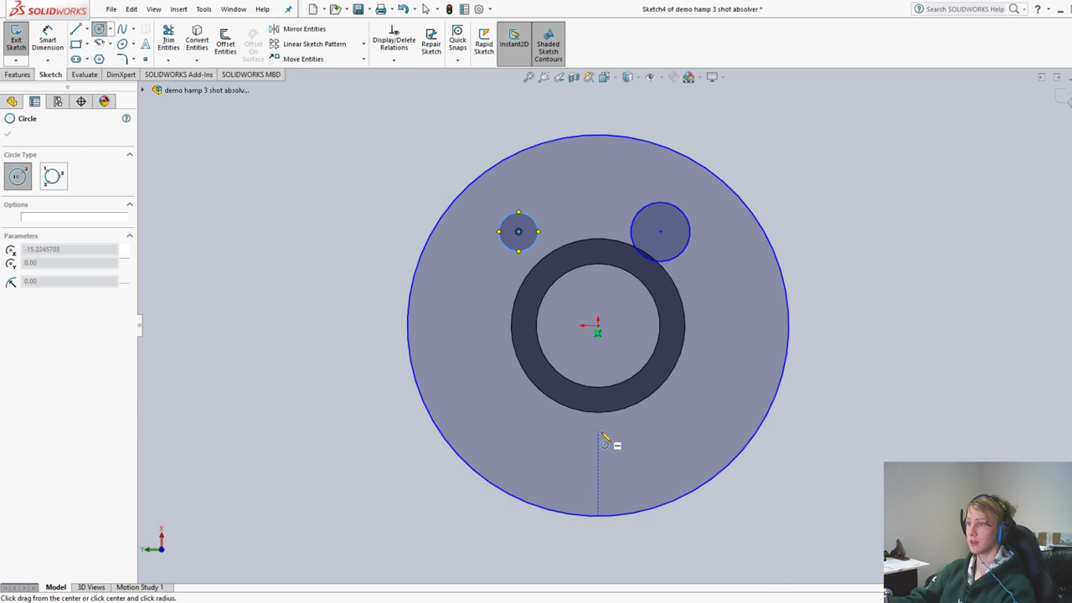
pyautogui.moveTo(599, 432); pyautogui.dragTo(609, 451)
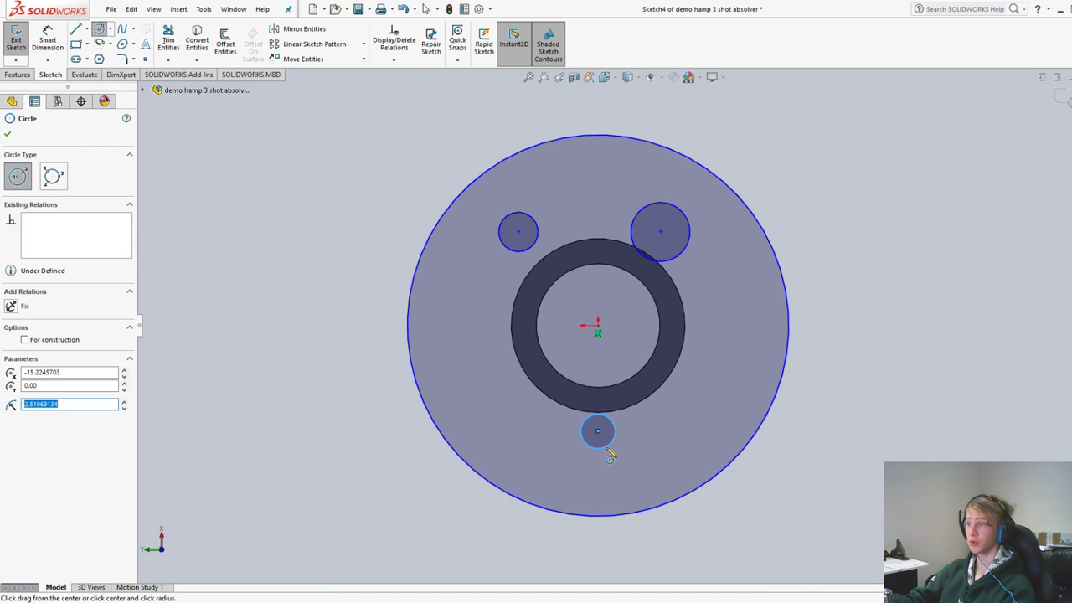
pyautogui.moveTo(606, 448); pyautogui.dragTo(593, 385, button='right')
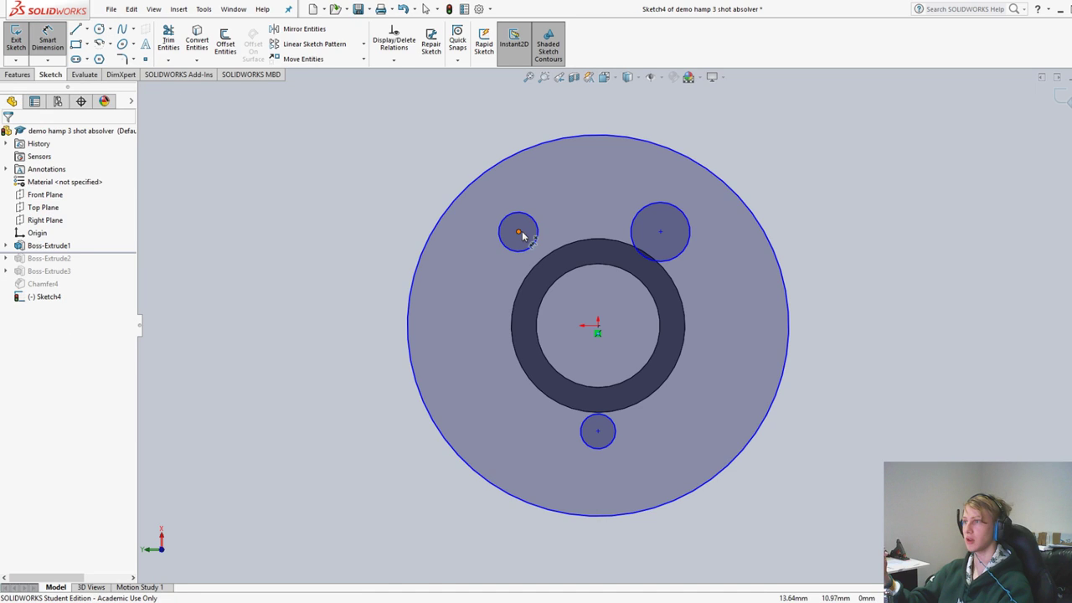
pyautogui.click(520, 234)
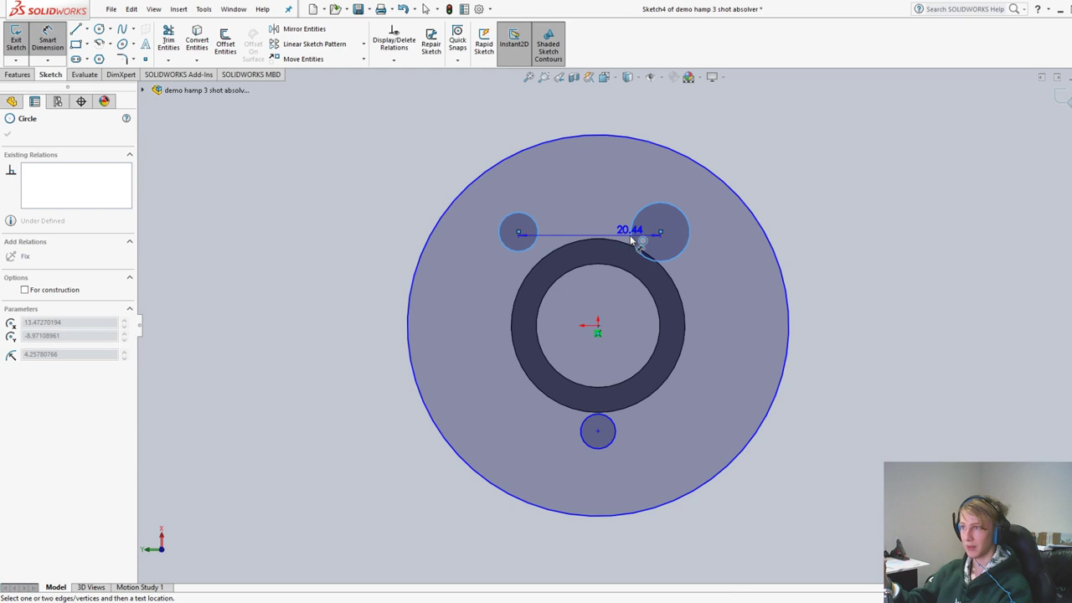
pyautogui.click(633, 240)
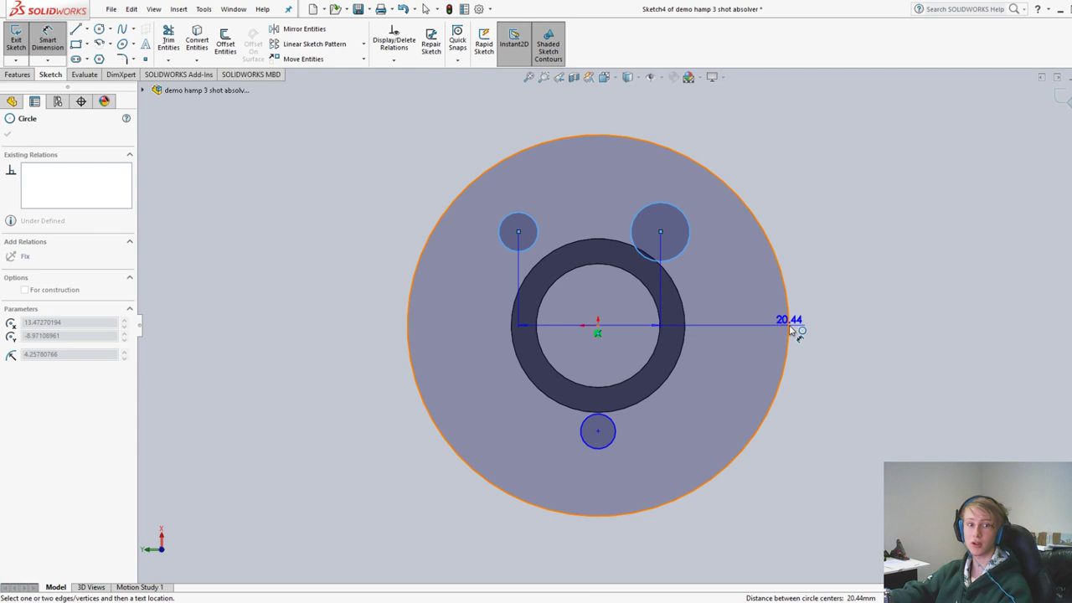
pyautogui.press('Escape')
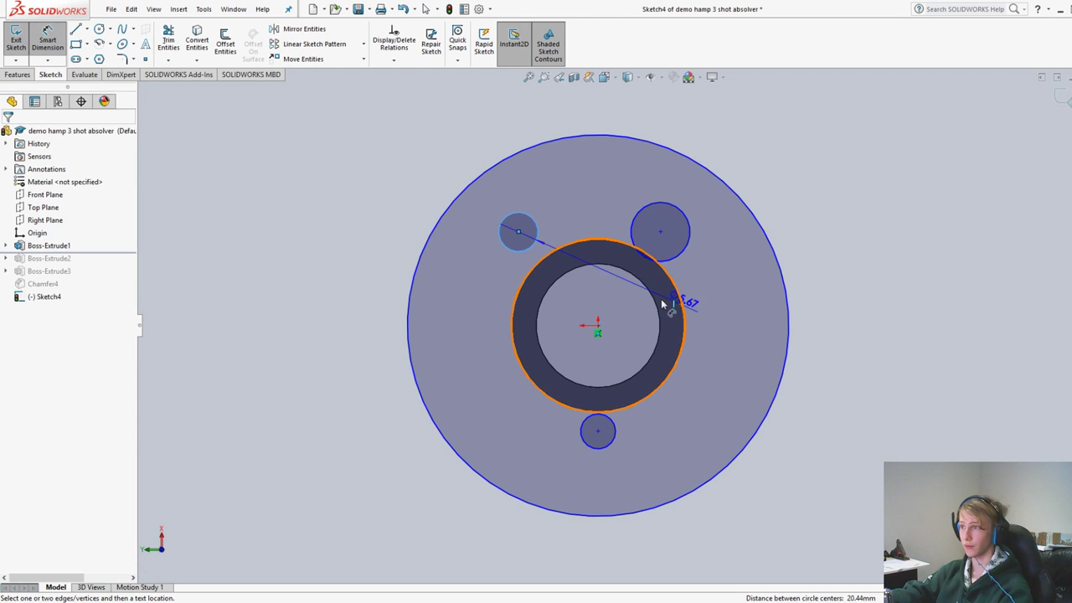
pyautogui.click(586, 430)
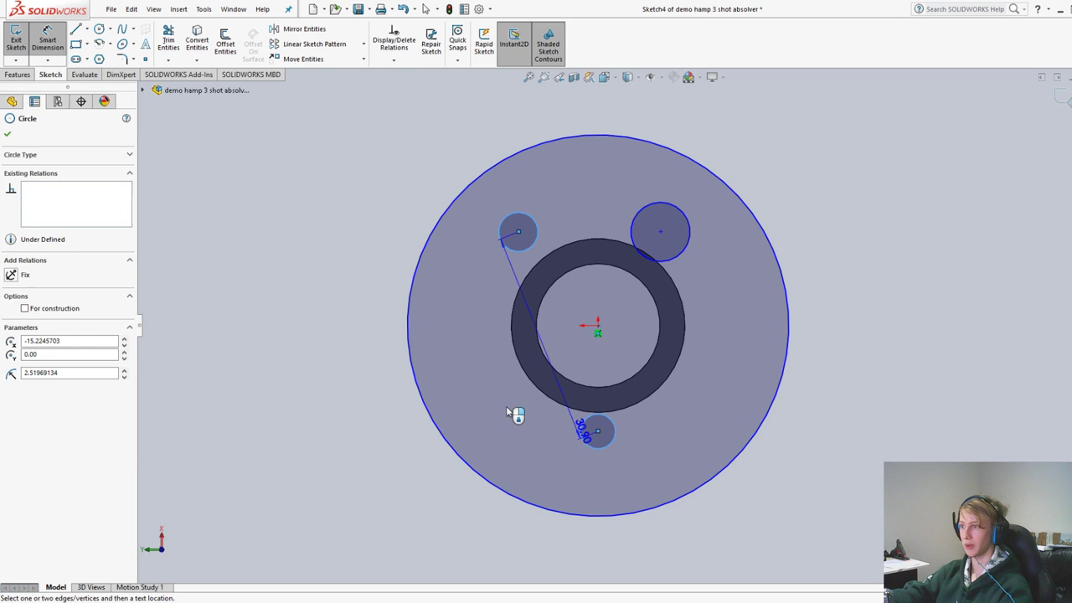
pyautogui.press('Escape')
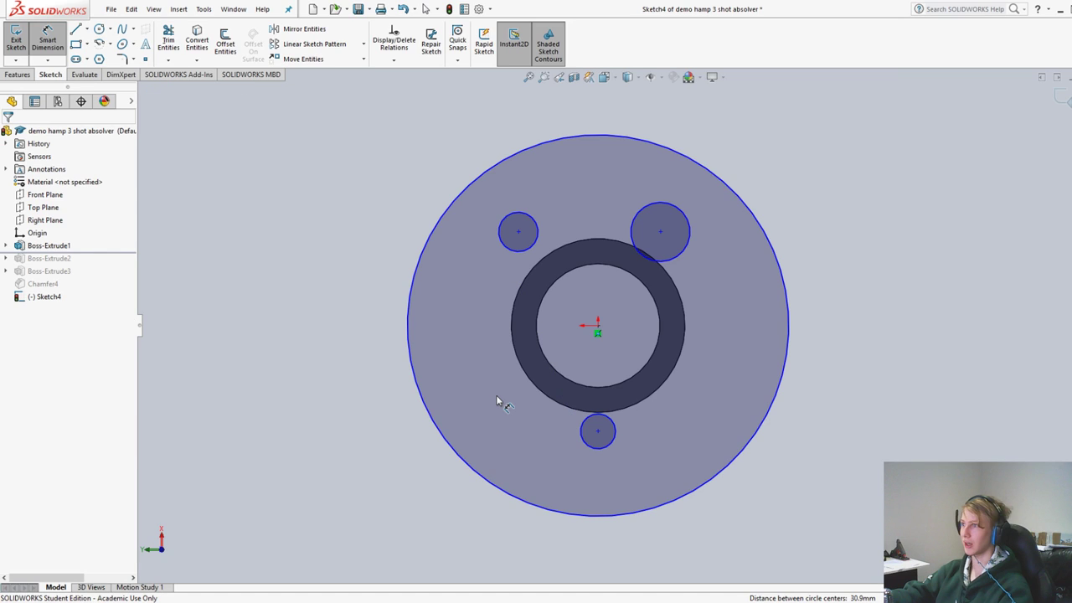
# Remove the upper-left small circle and sketch a replacement of about 3.7 mm radius lower and closer to the large circle's left edge
pyautogui.click(171, 44)
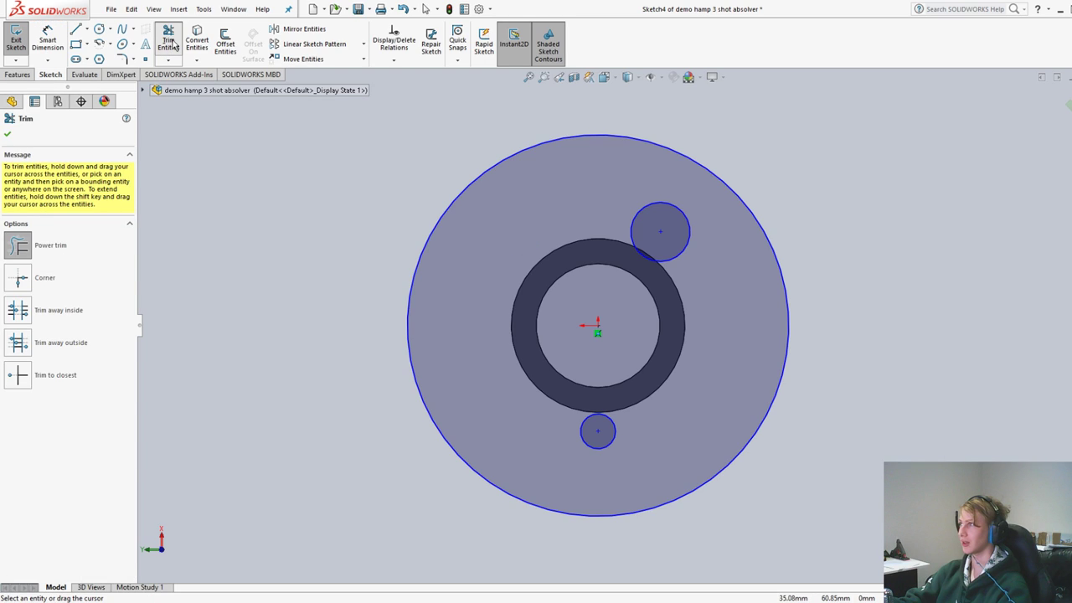
pyautogui.click(99, 29)
pyautogui.click(476, 279)
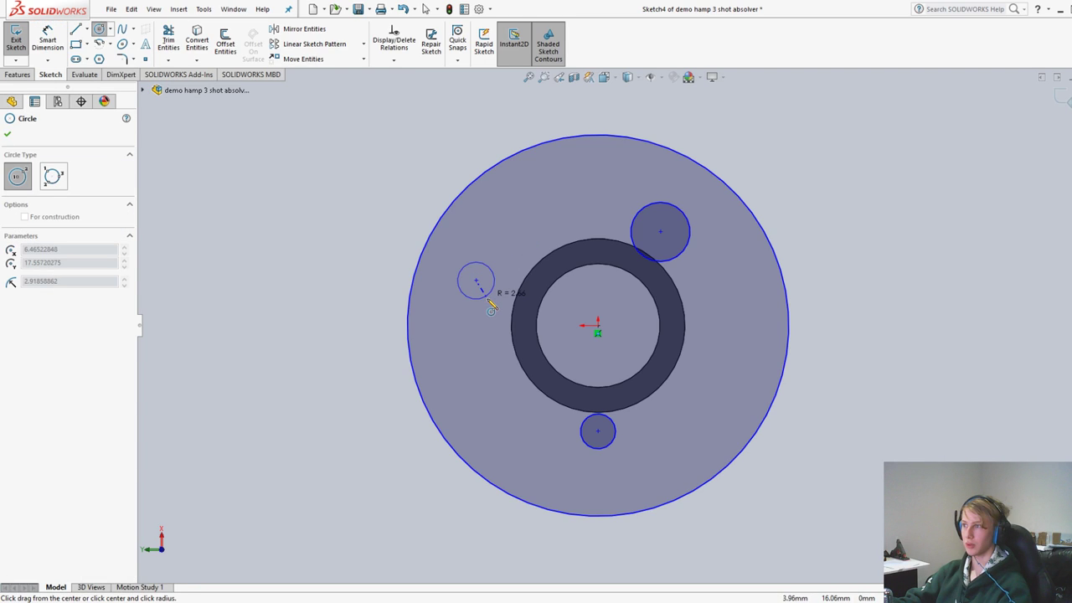
pyautogui.click(489, 304)
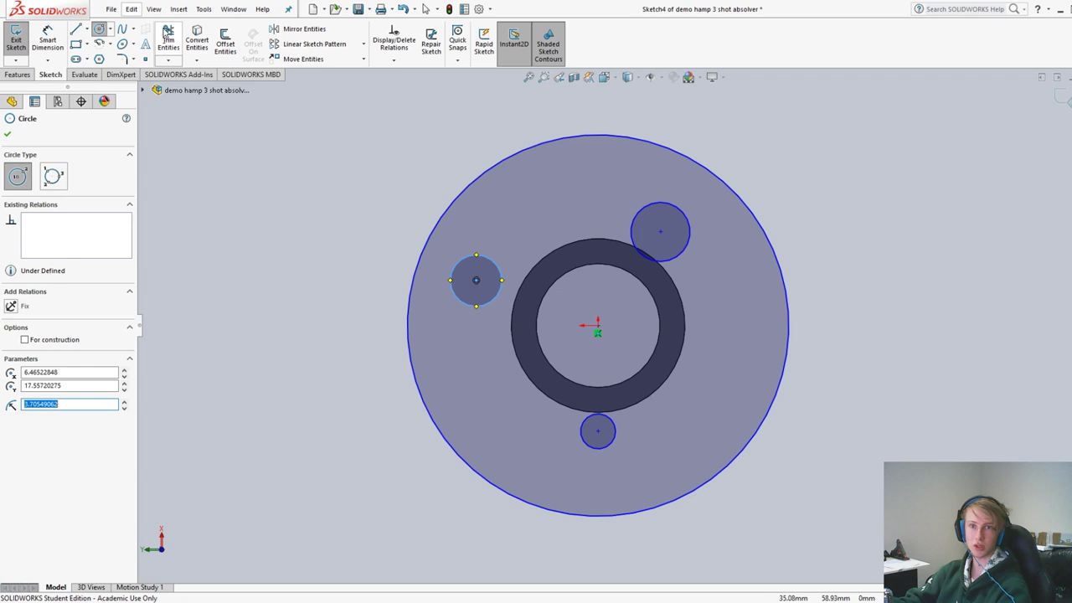
pyautogui.press('Escape')
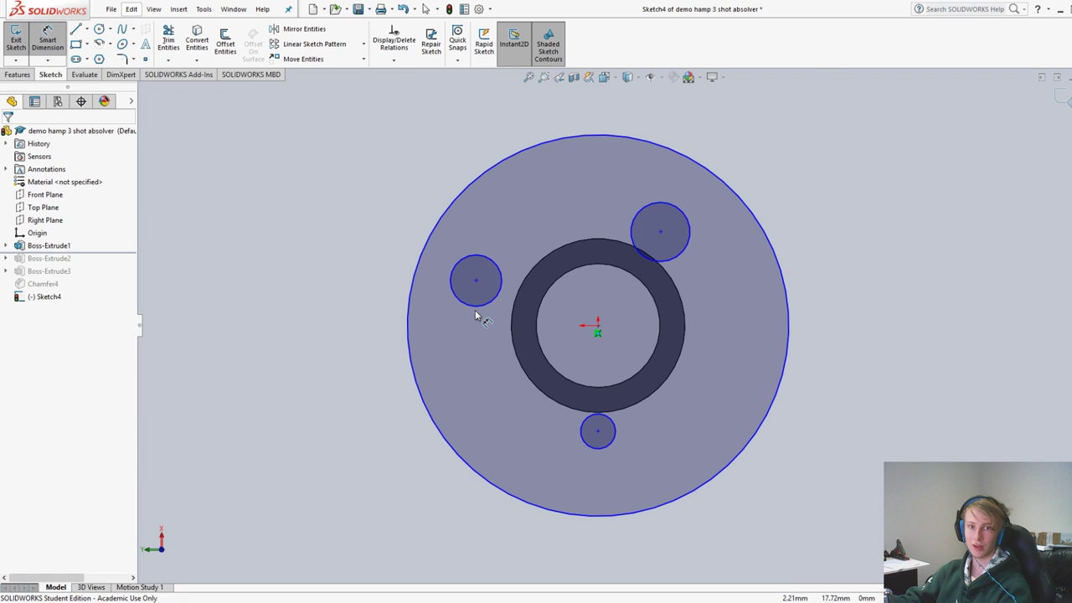
# Set the centre distance between the left small circle and the one below the ring to 25 mm
pyautogui.click(476, 305)
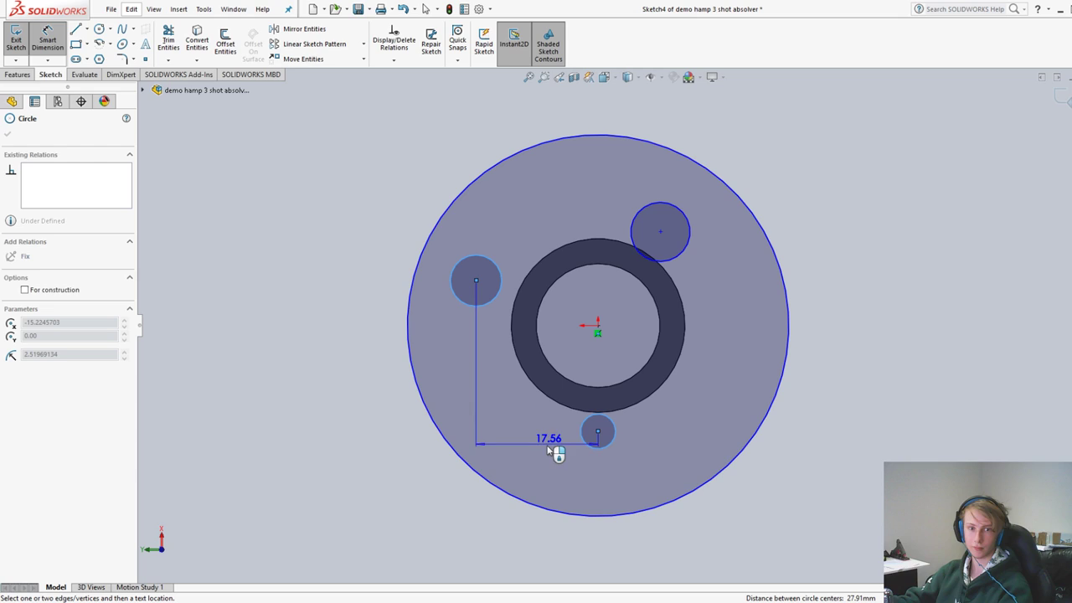
pyautogui.click(495, 433)
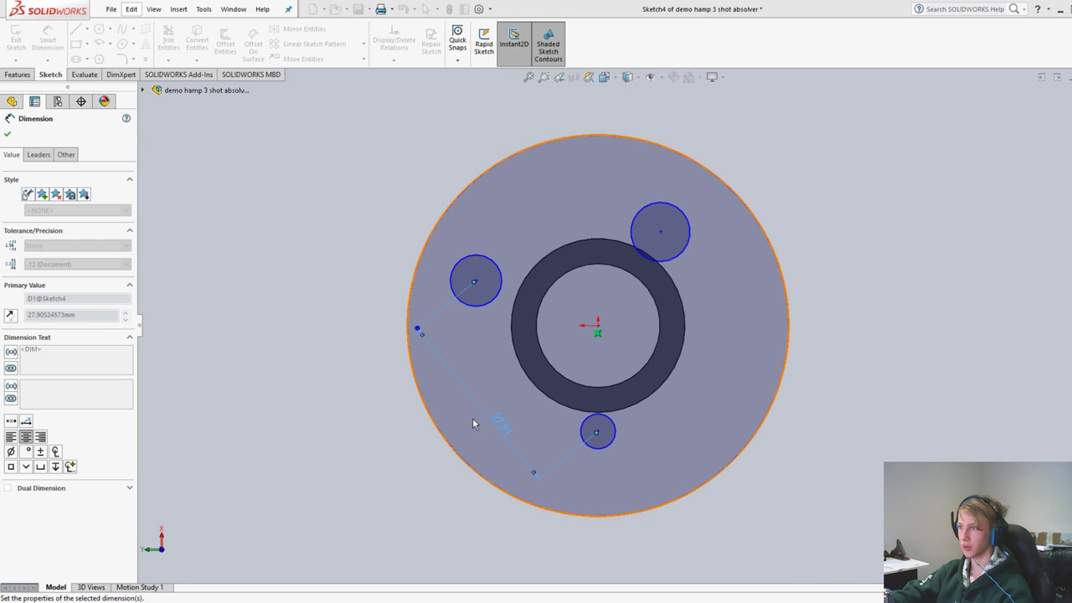
pyautogui.press('Return')
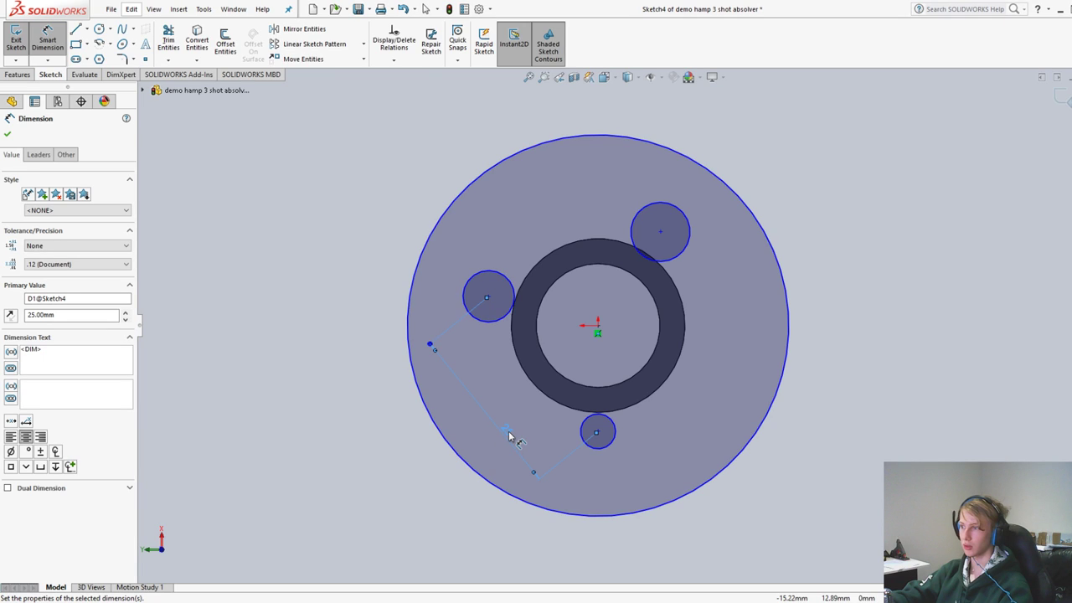
pyautogui.press('Escape')
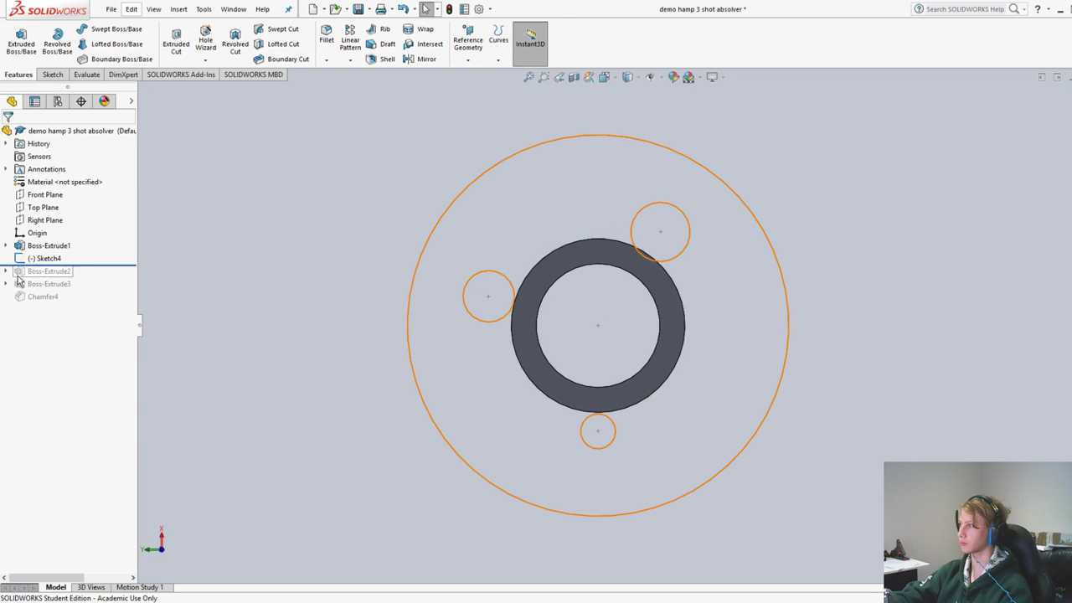
# Reopen the circle sketch and set the diameter of all three small circles to 0.50 in
pyautogui.click(20, 38)
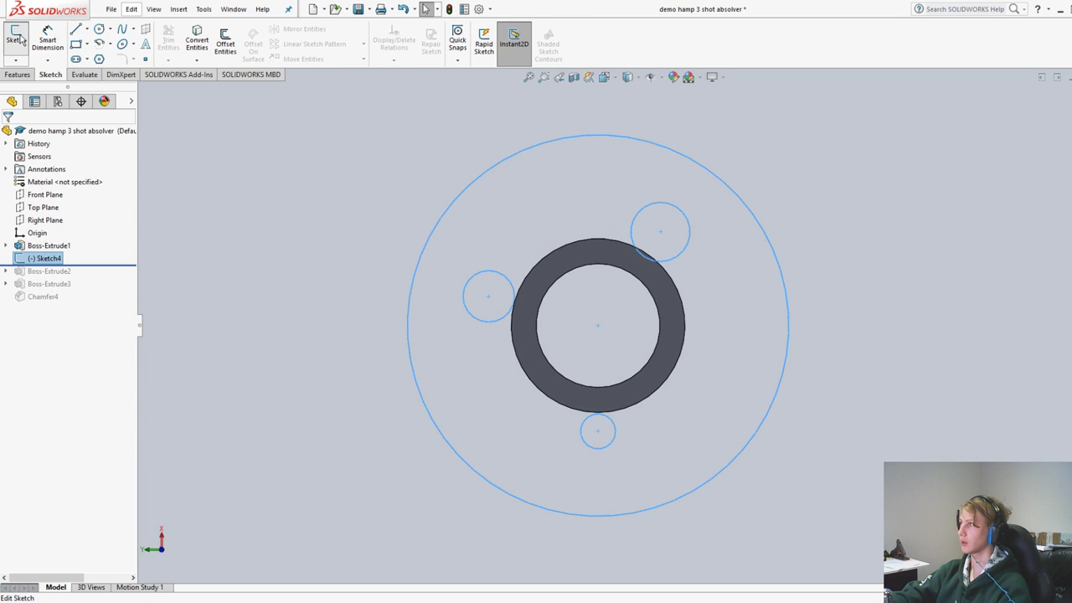
pyautogui.click(20, 37)
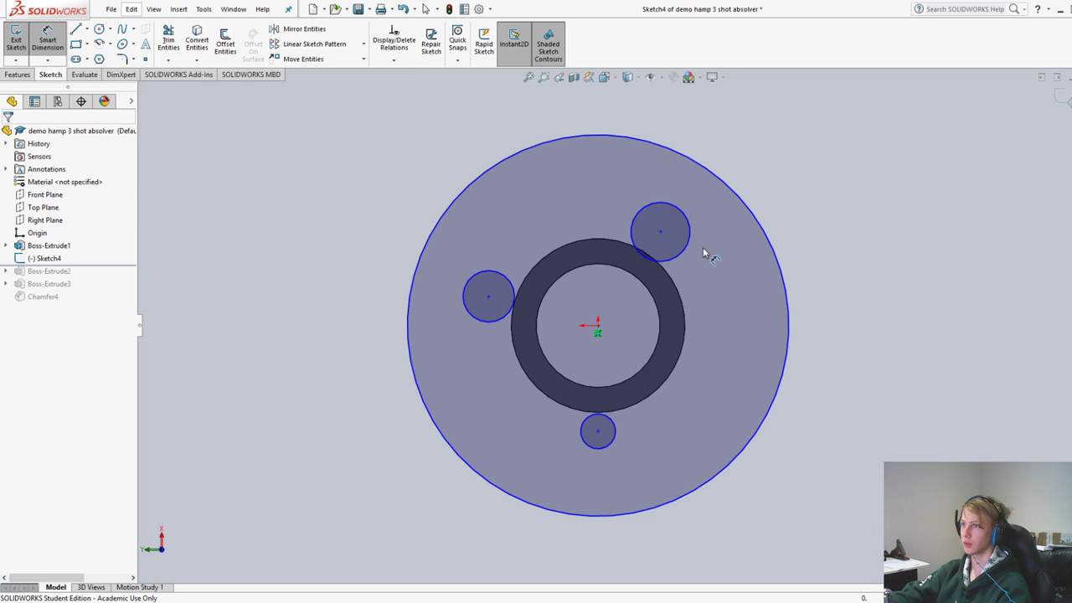
pyautogui.click(687, 244)
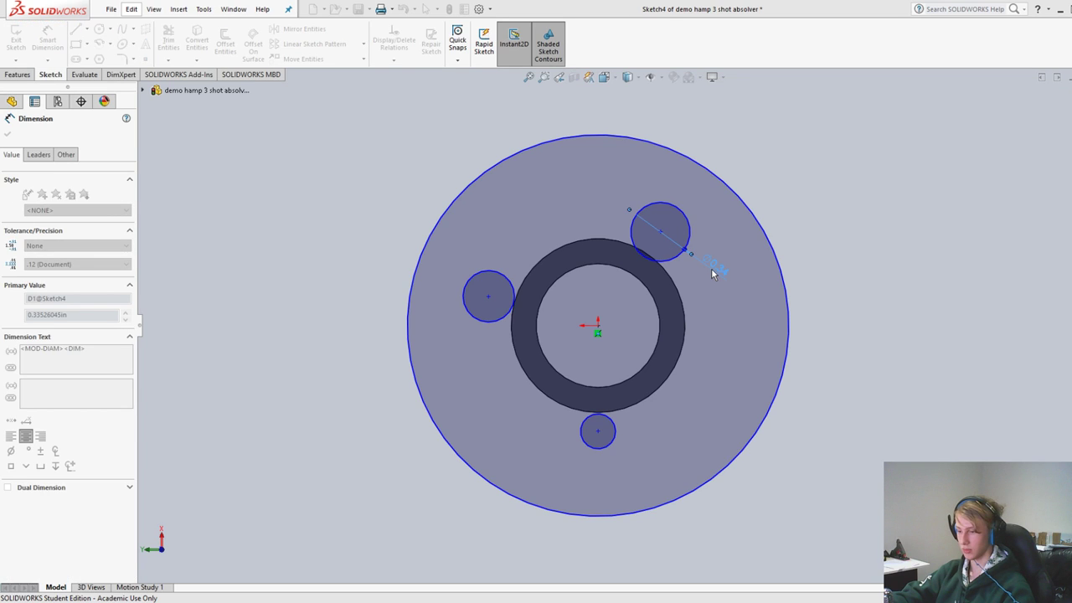
pyautogui.write('.5')
pyautogui.press('Return')
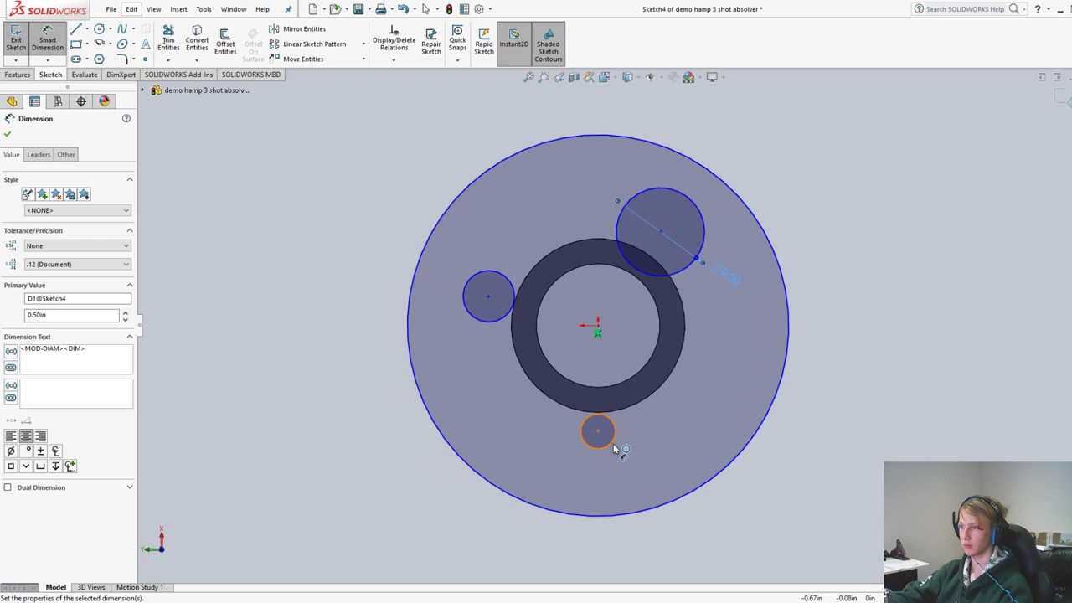
pyautogui.moveTo(614, 449); pyautogui.dragTo(641, 453)
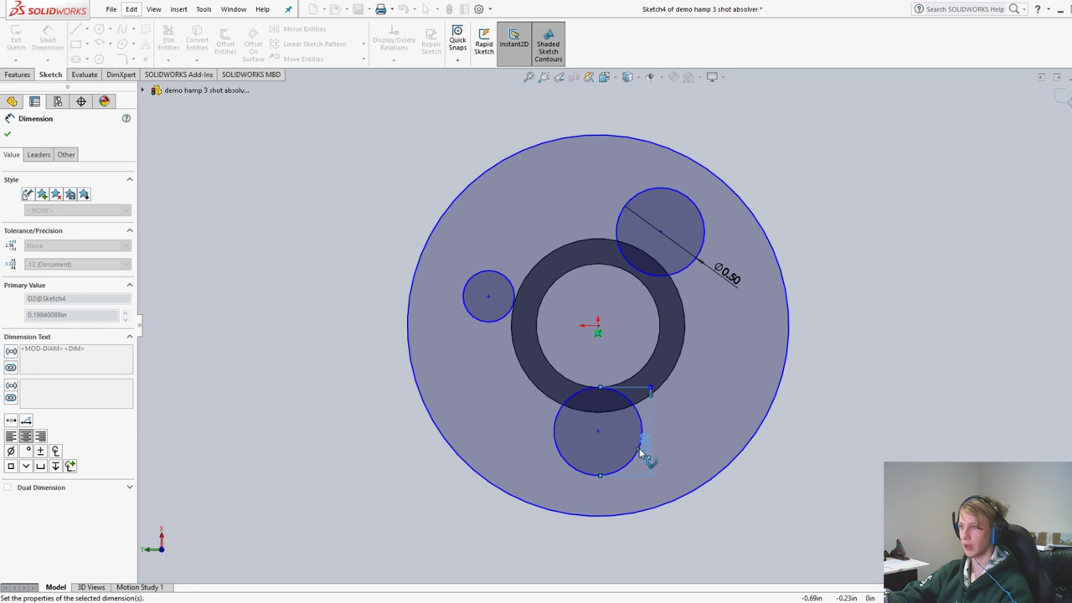
pyautogui.click(484, 320)
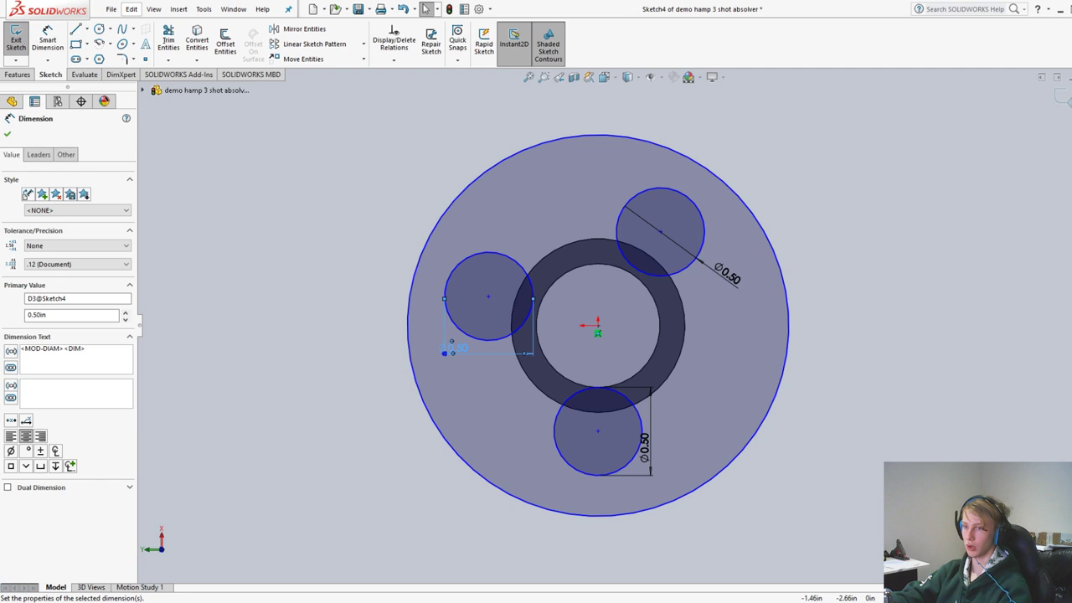
# Reopen Sketch4 in millimetres and set the centre distance between the left and lowest small circles to 15 mm
pyautogui.click(16, 37)
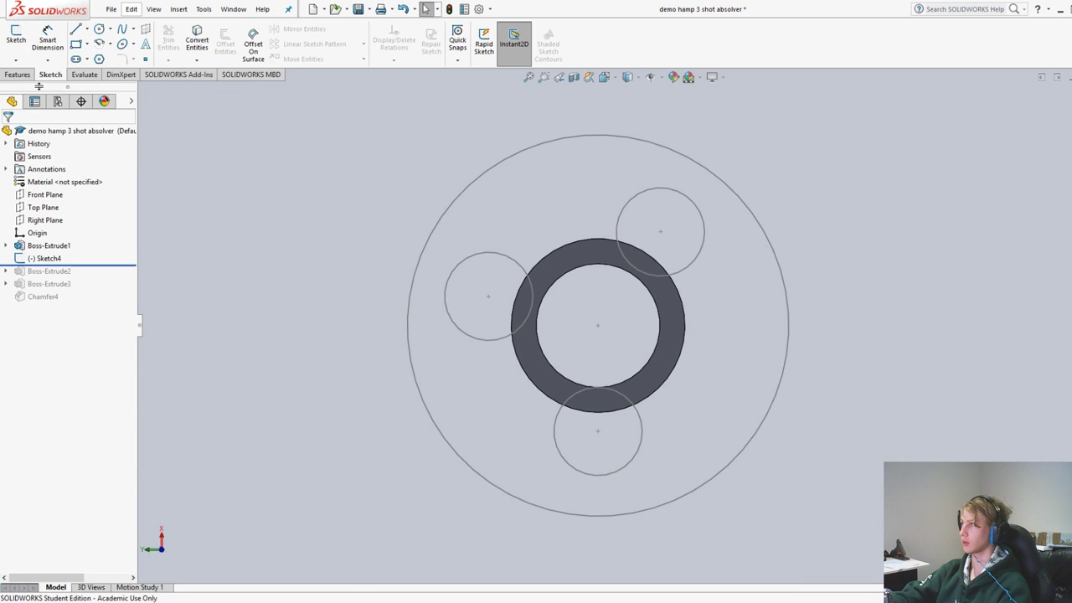
pyautogui.click(16, 38)
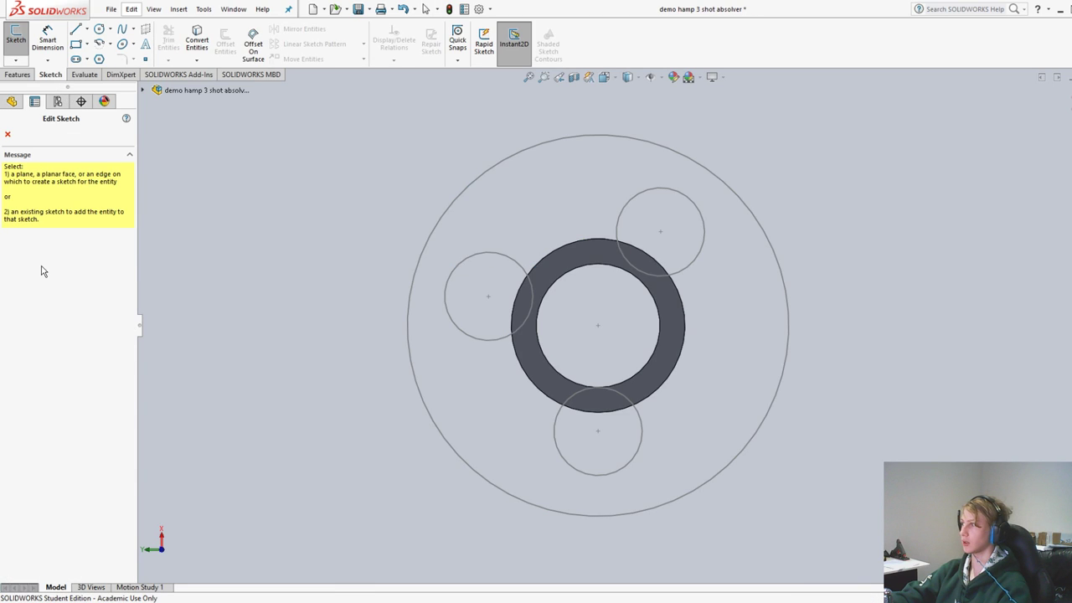
pyautogui.press('Escape')
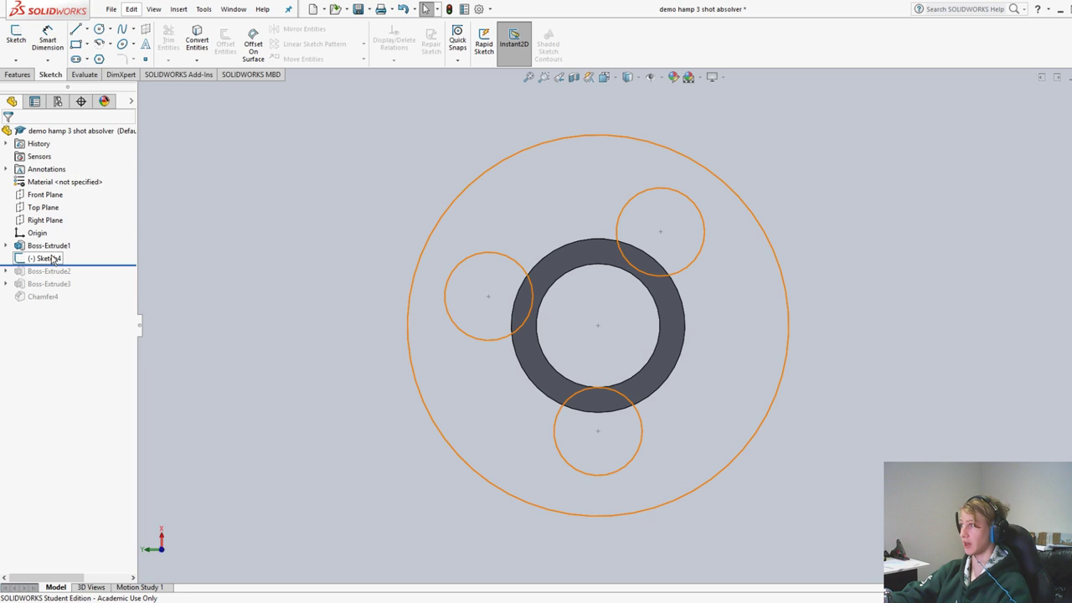
pyautogui.doubleClick(52, 259)
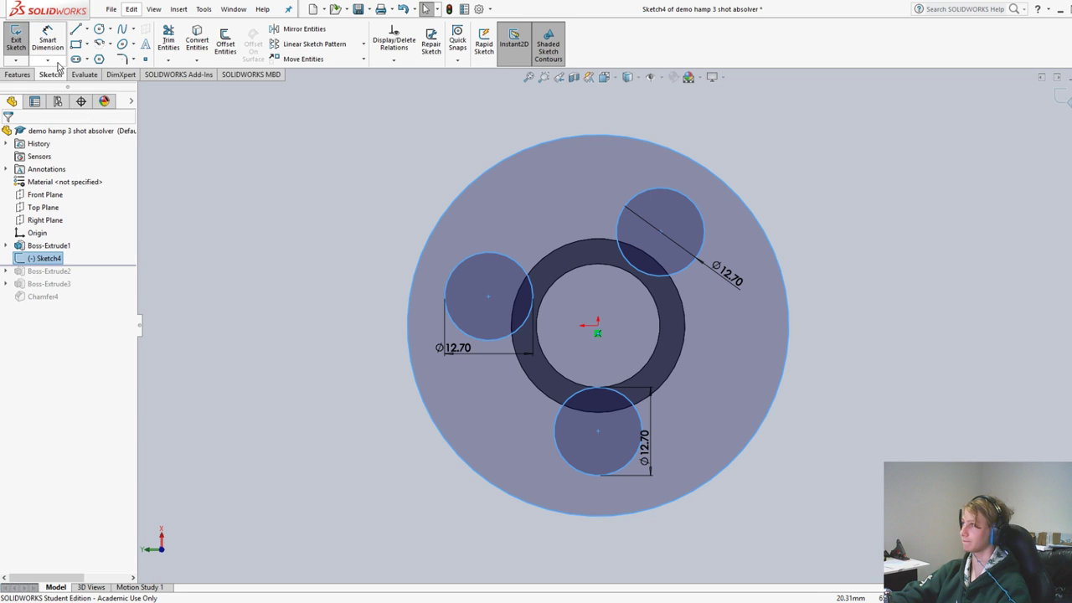
pyautogui.click(48, 42)
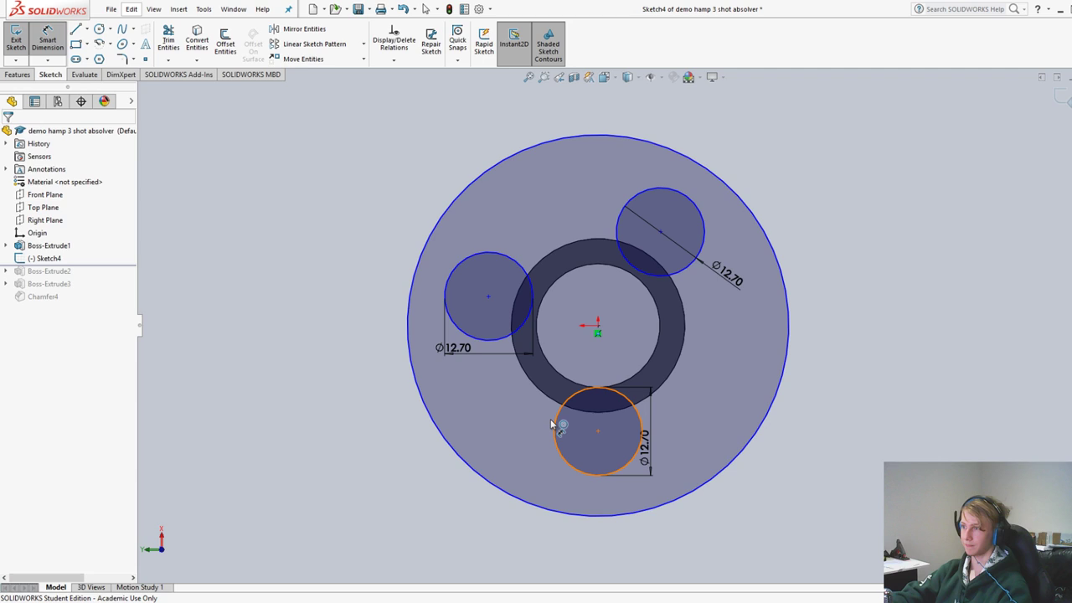
pyautogui.click(555, 424)
pyautogui.click(503, 338)
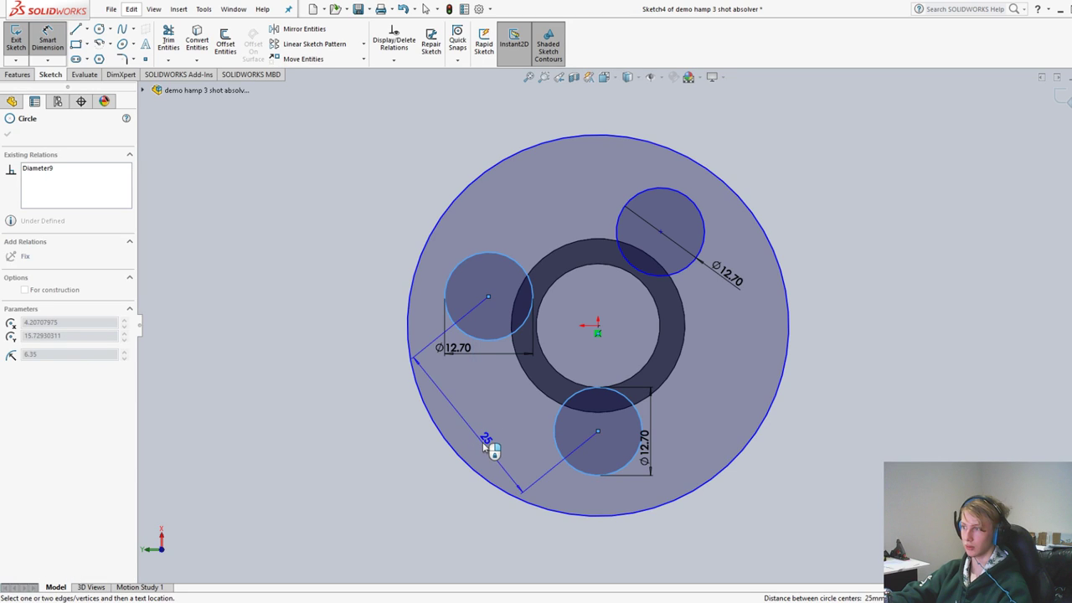
pyautogui.click(484, 446)
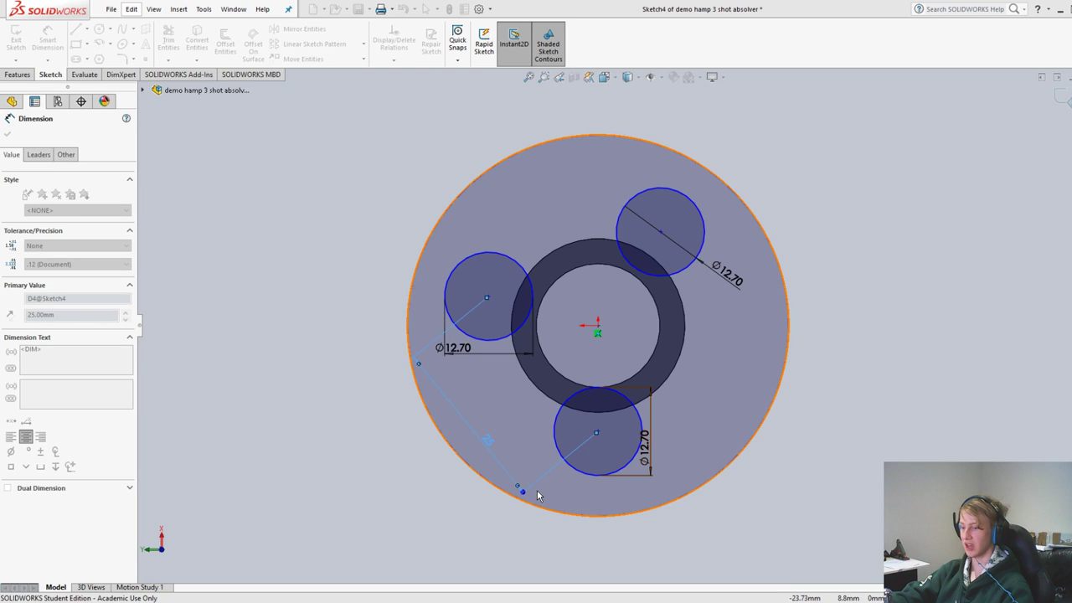
pyautogui.write('15')
pyautogui.press('Return')
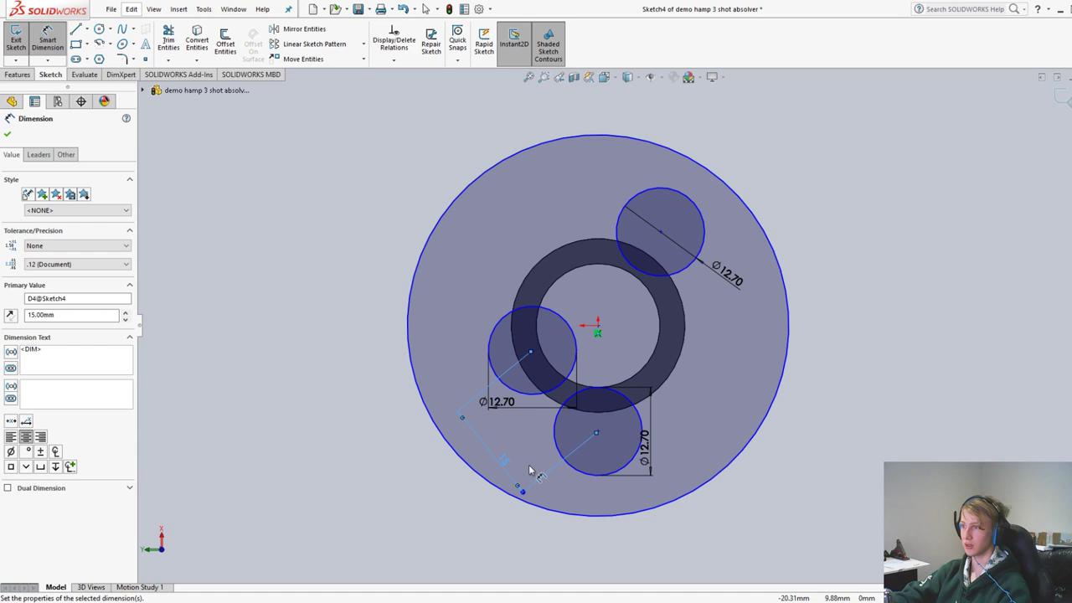
# Set the centre distance between the left and upper-right small circles to 15 mm
pyautogui.click(571, 369)
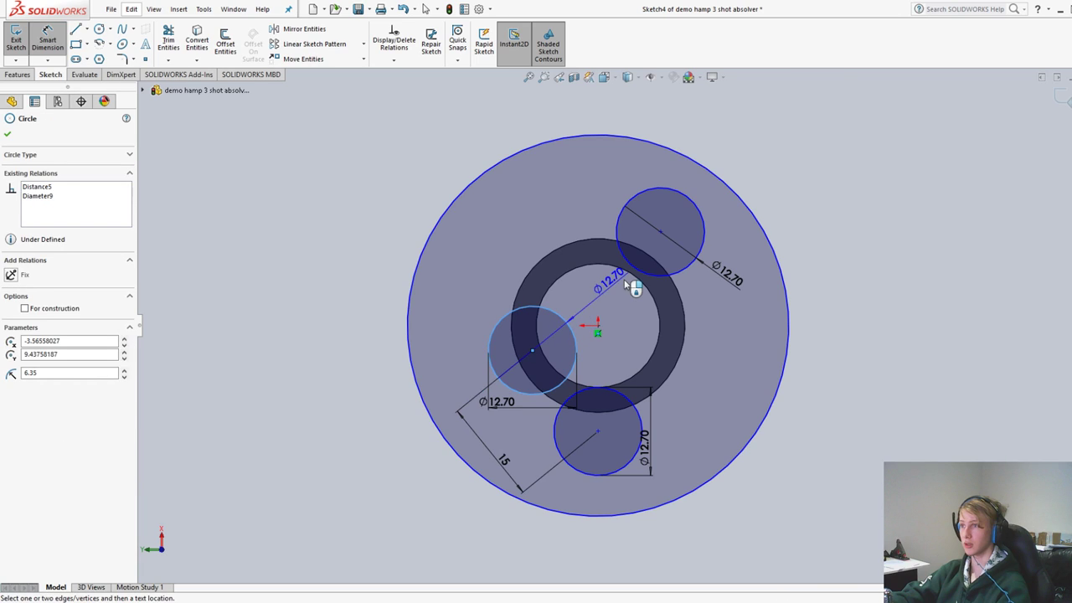
pyautogui.click(630, 264)
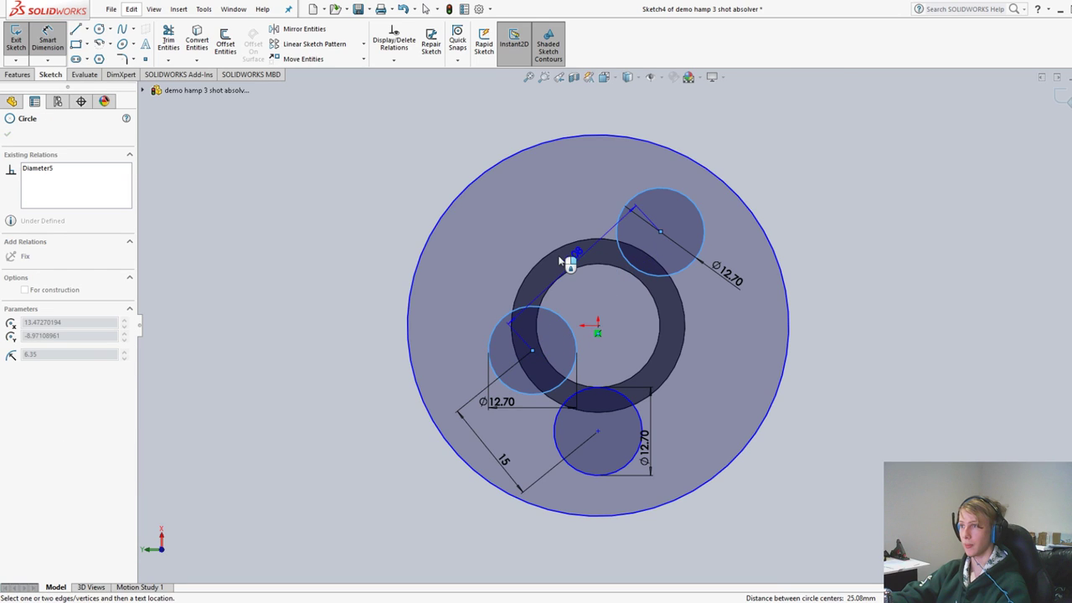
pyautogui.click(519, 243)
pyautogui.write('15')
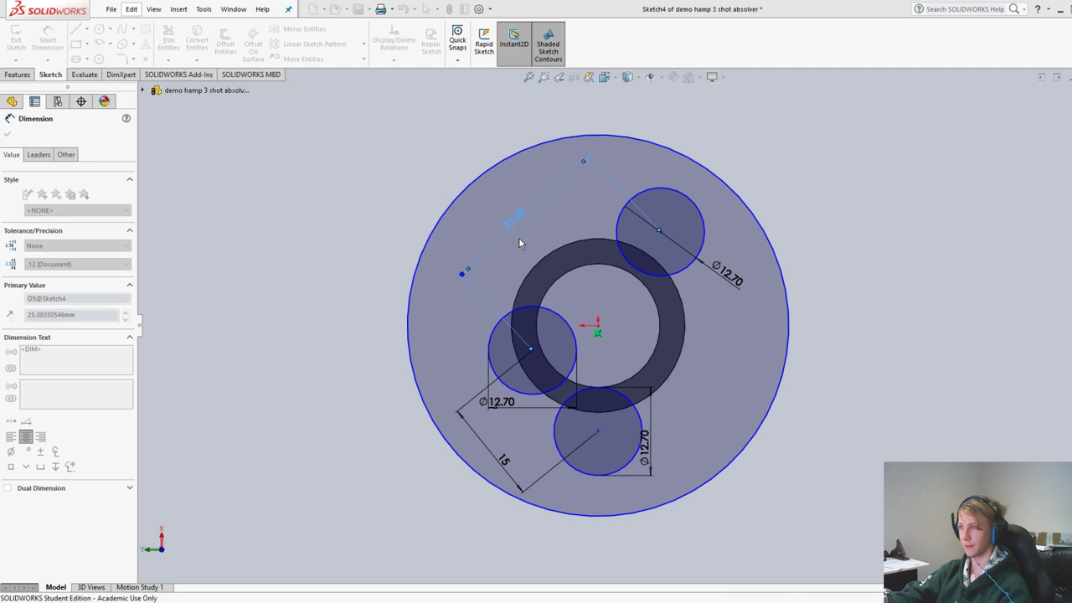
pyautogui.press('Return')
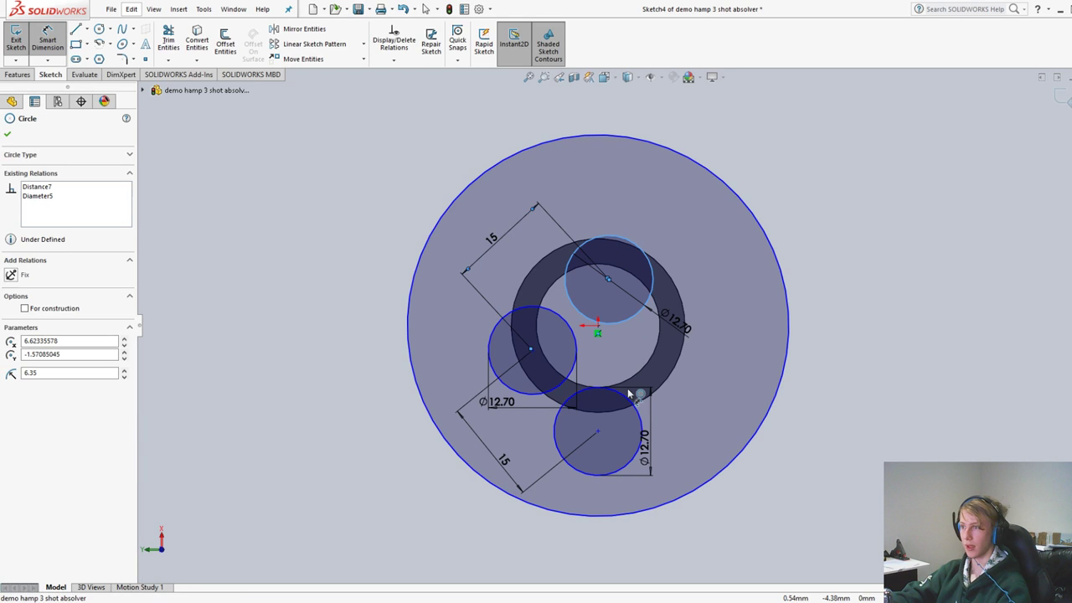
# Set the vertical centre distance between the uppermost and lowest small circles to 15 mm
pyautogui.click(630, 393)
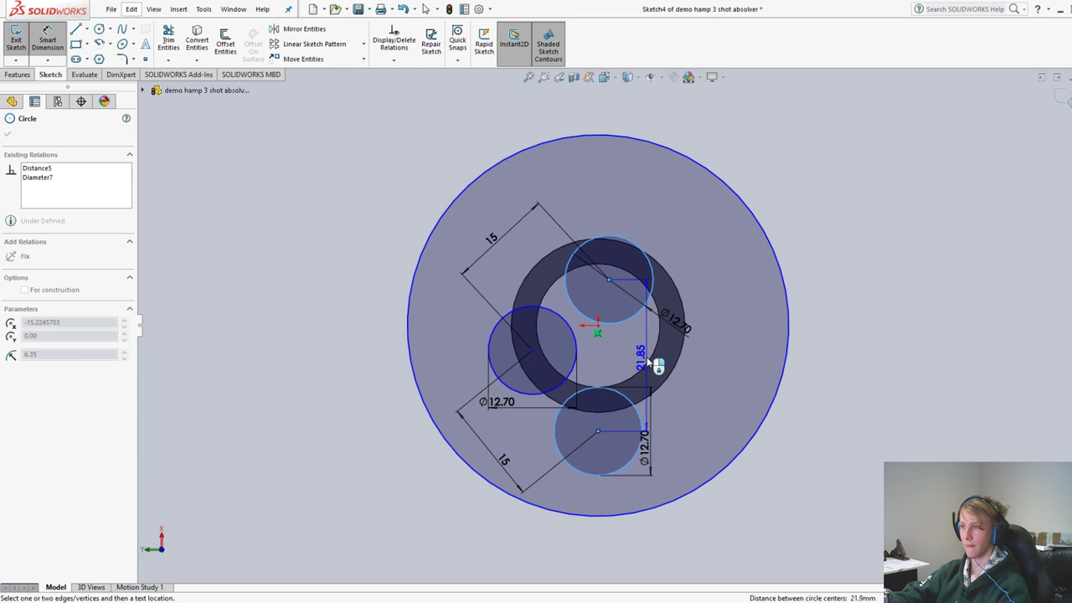
pyautogui.click(639, 352)
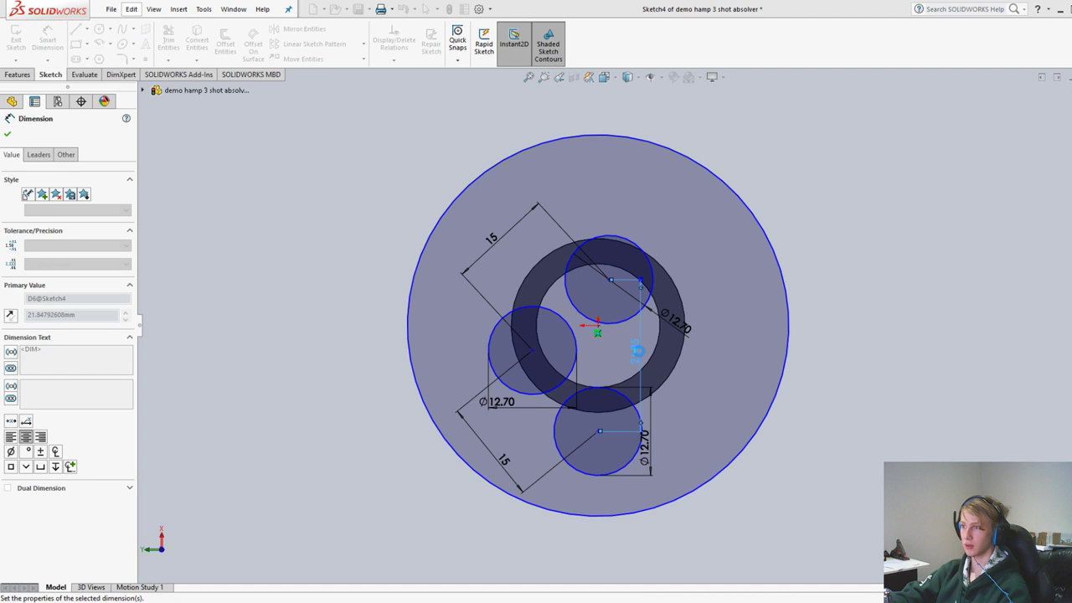
pyautogui.write('15')
pyautogui.press('Return')
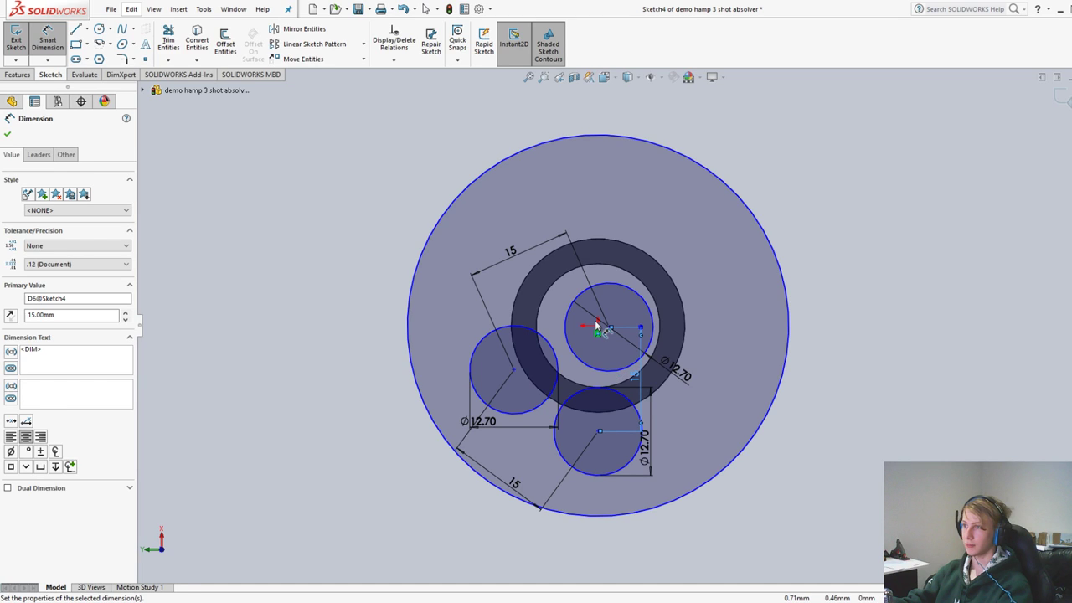
# Set the distance from the origin to the centre of the small circle inside the ring to 7.5 mm
pyautogui.click(597, 326)
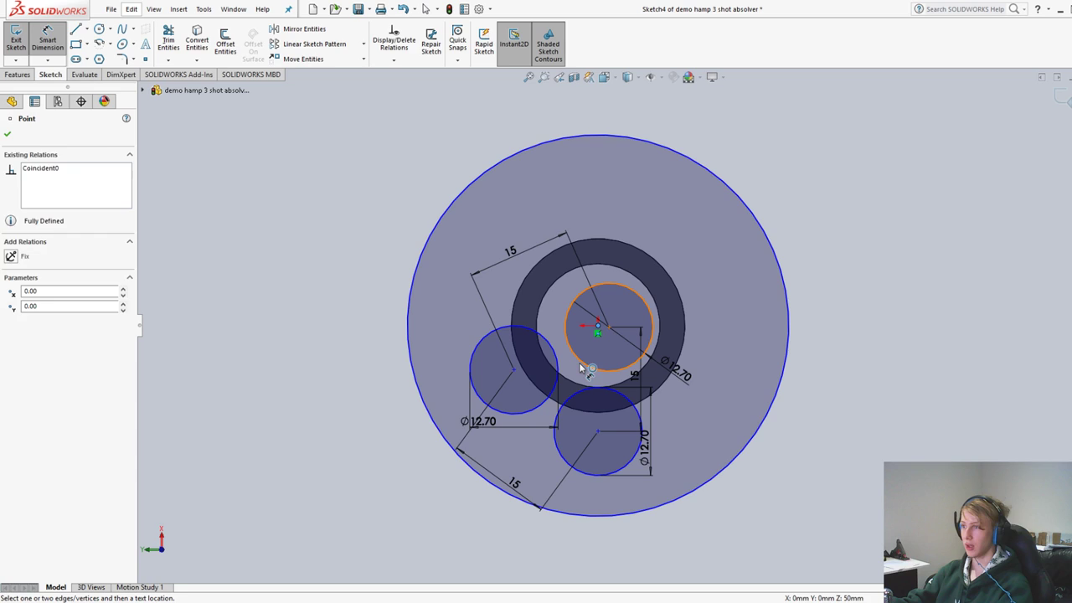
pyautogui.click(582, 368)
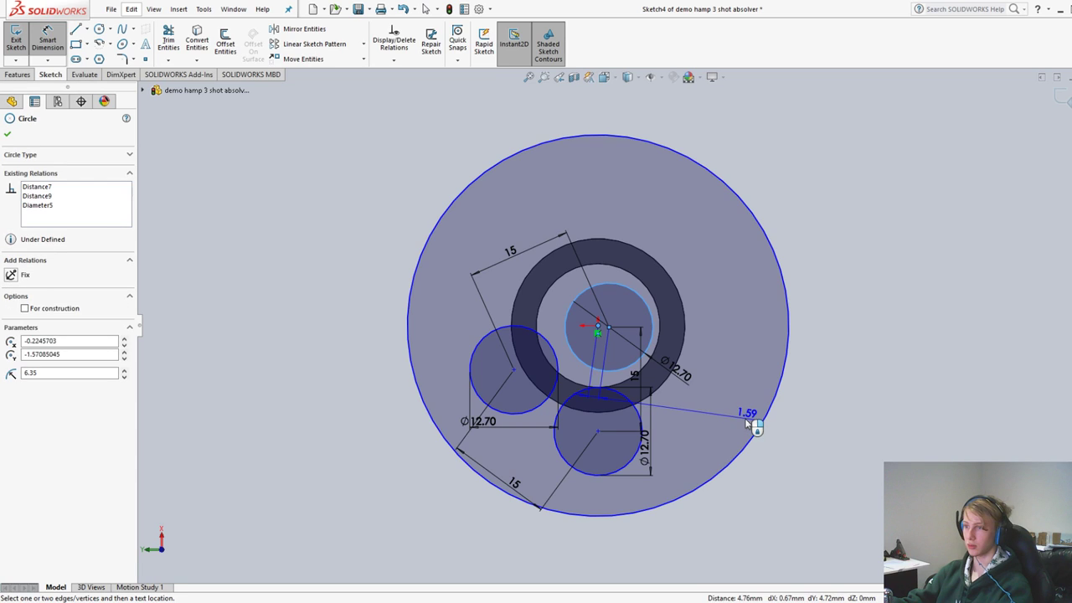
pyautogui.click(729, 421)
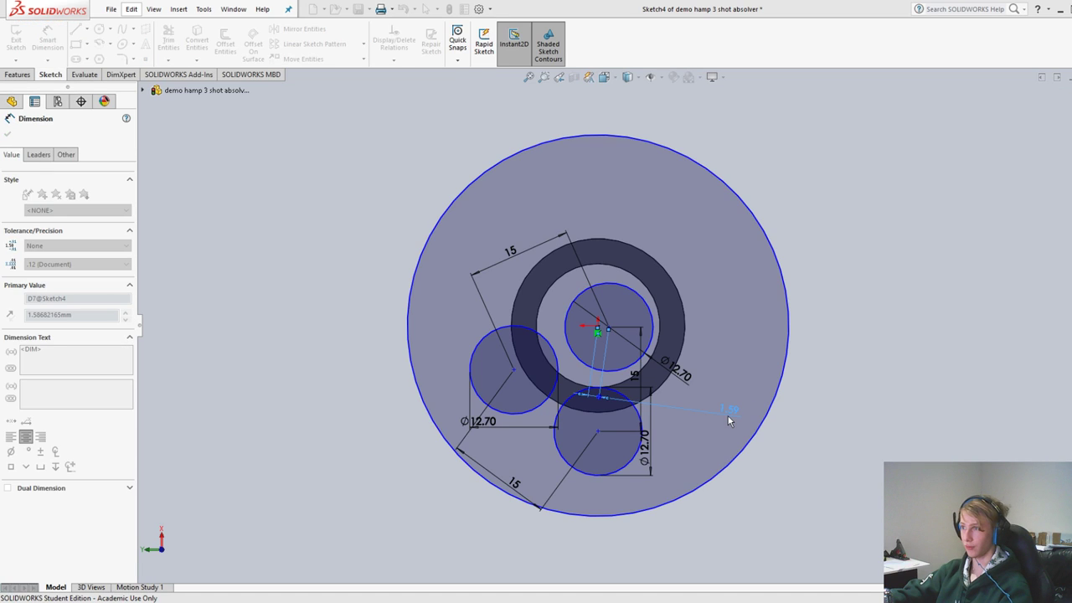
pyautogui.write('7.5')
pyautogui.press('Return')
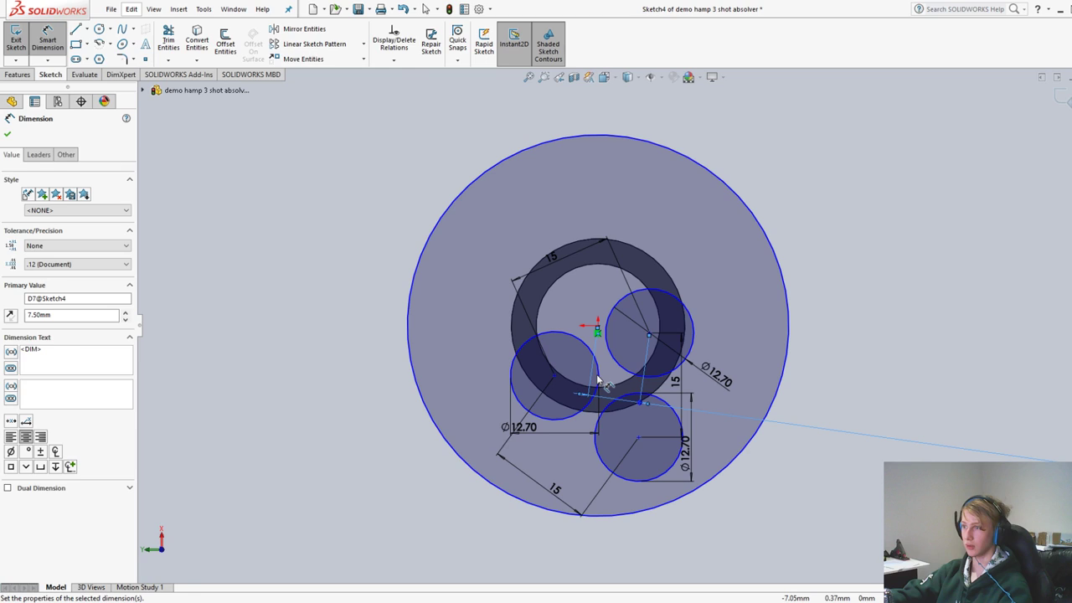
# Set the distance from the origin to the left small circle's centre to 7.5 mm
pyautogui.click(597, 331)
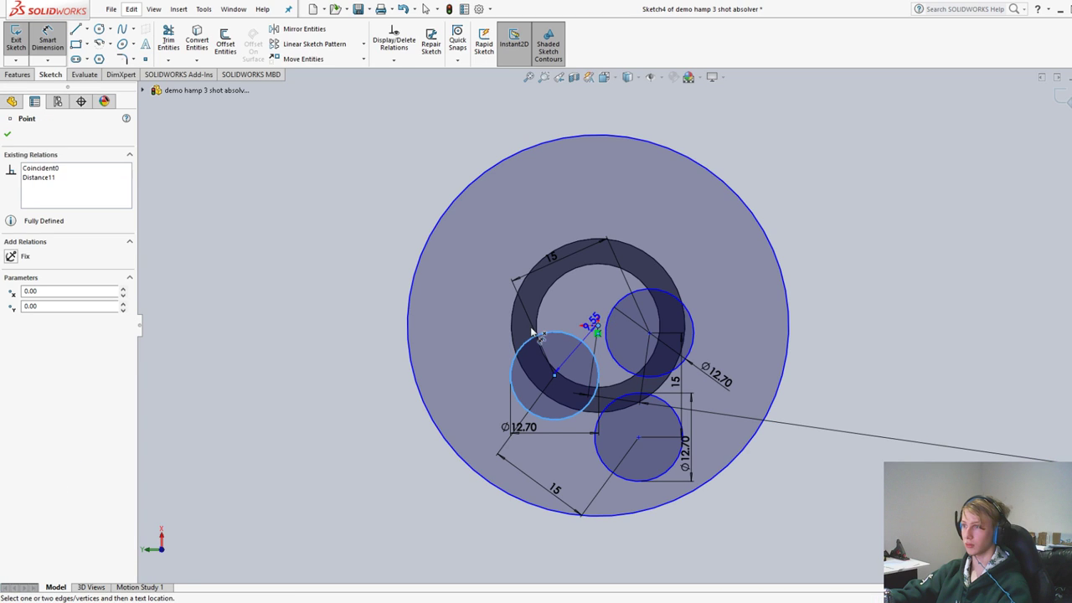
pyautogui.click(453, 334)
pyautogui.write('7.5')
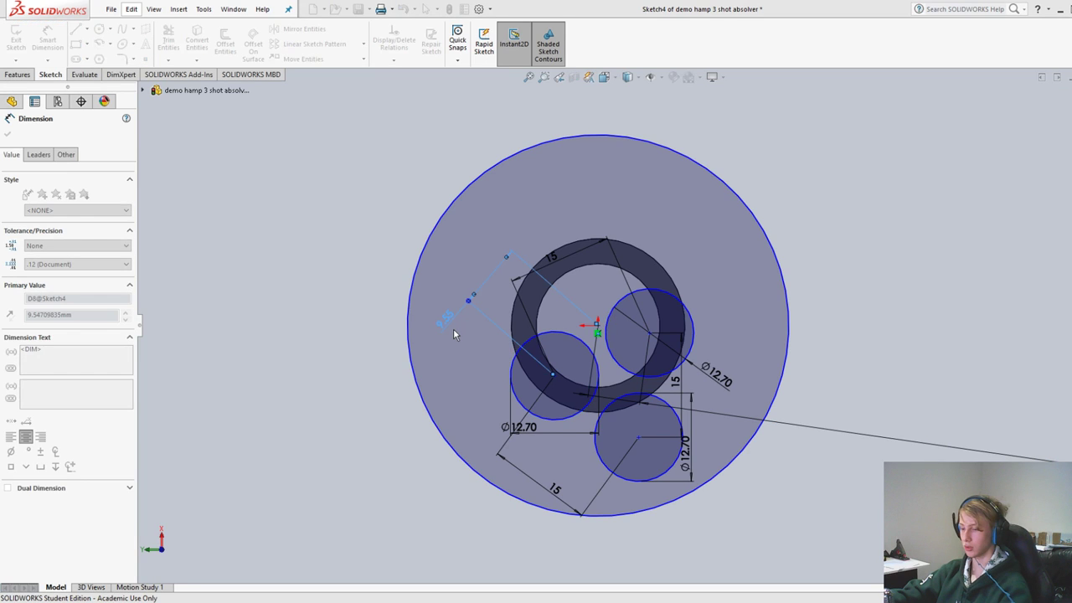
pyautogui.press('Return')
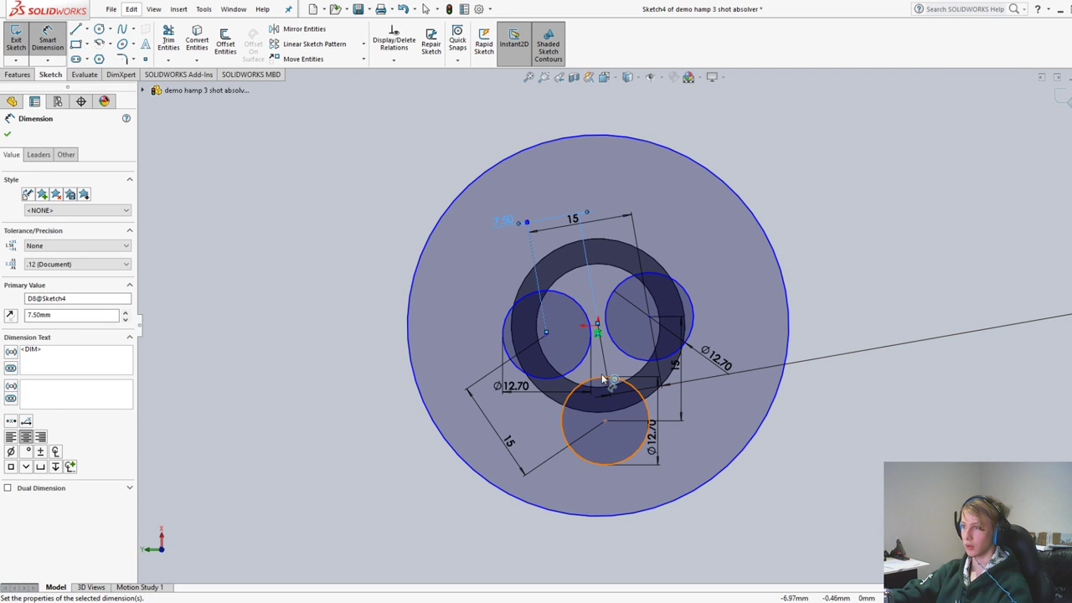
# Try to set the vertical distance from the origin to the lowest small circle's centre to 7.5 mm
pyautogui.click(602, 378)
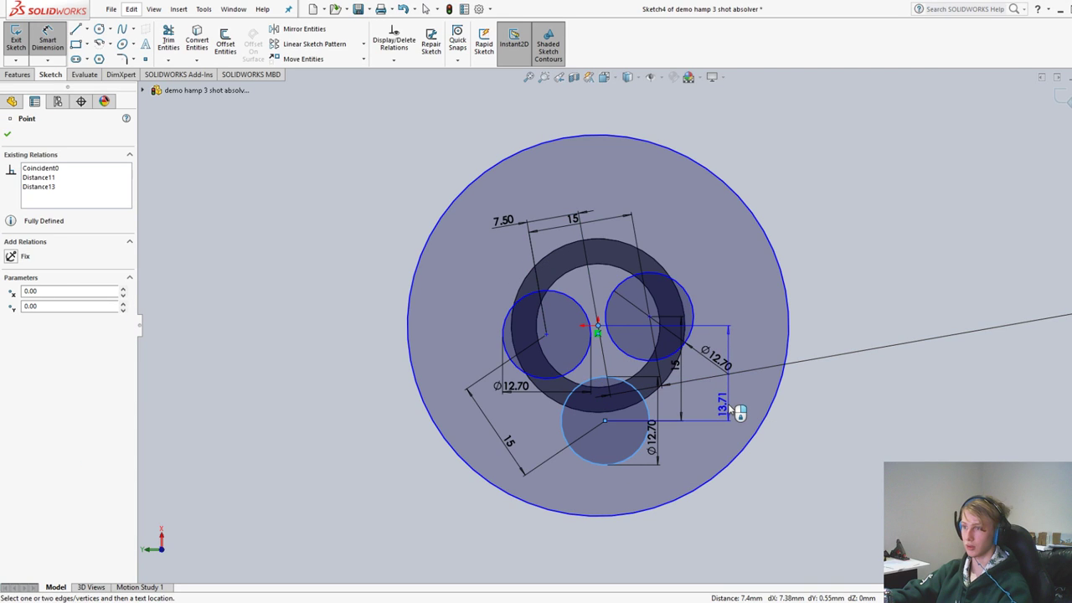
pyautogui.click(730, 408)
pyautogui.write('7.5')
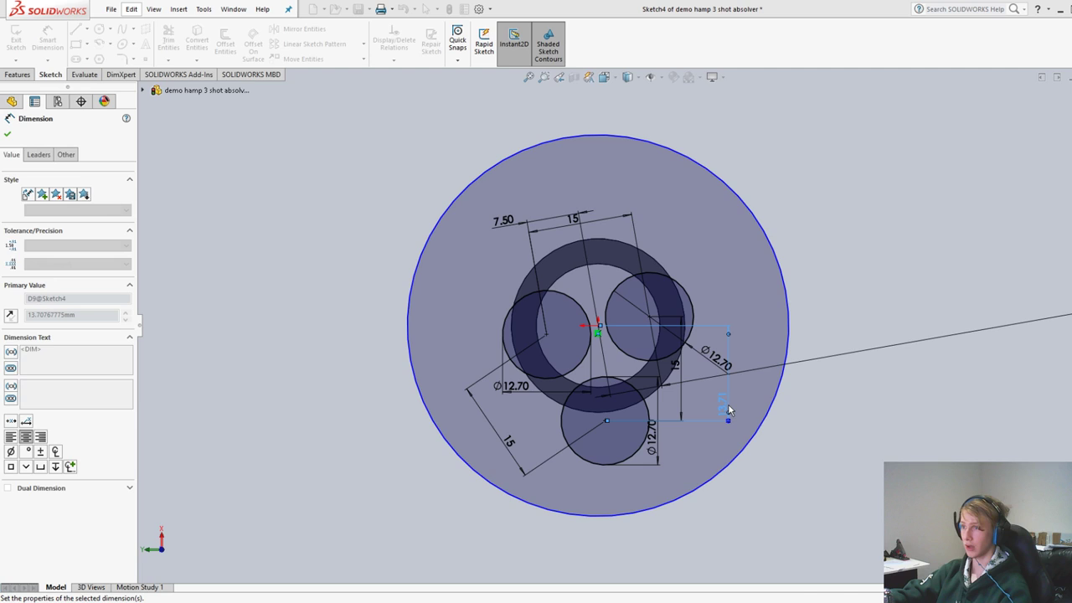
pyautogui.press('Return')
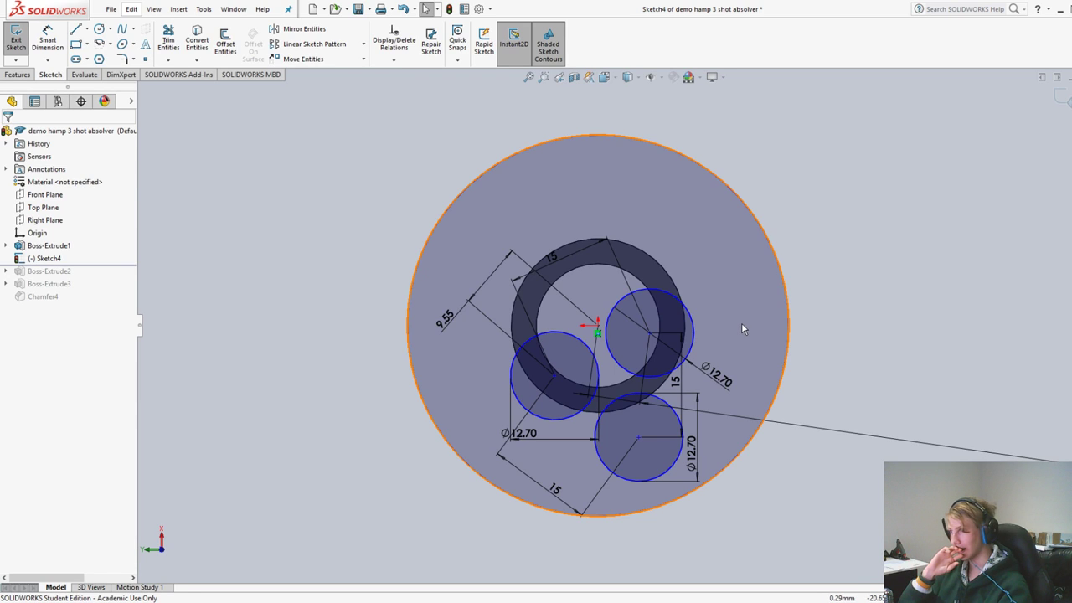
# Remove the 9.55 mm dimension and set the distance from the origin to the left small circle's centre to 7.5 mm
pyautogui.moveTo(444, 319); pyautogui.dragTo(706, 379)
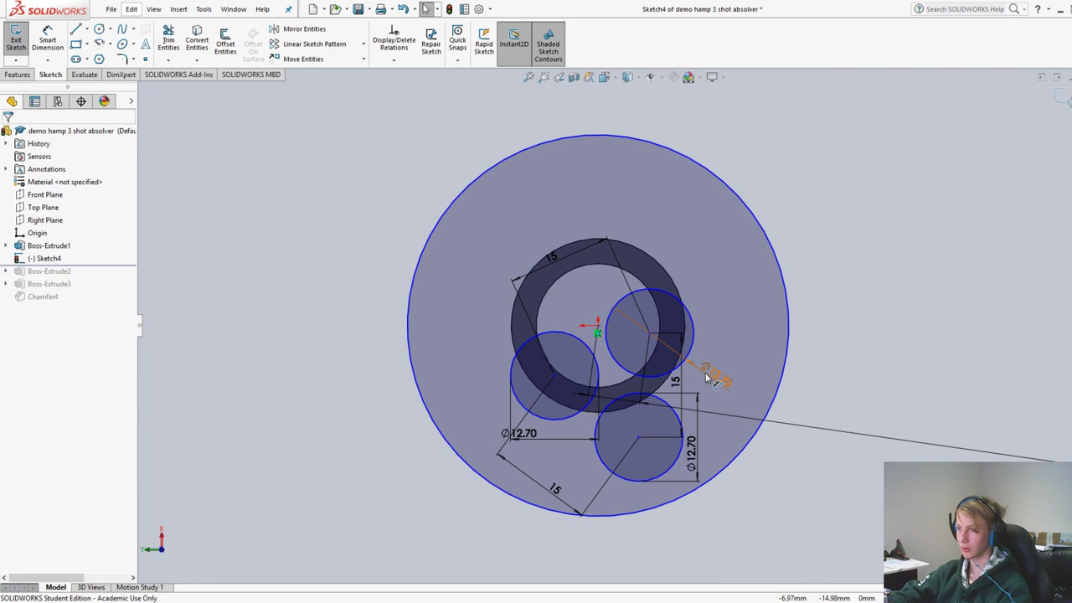
pyautogui.scroll(-5, 670, 356)
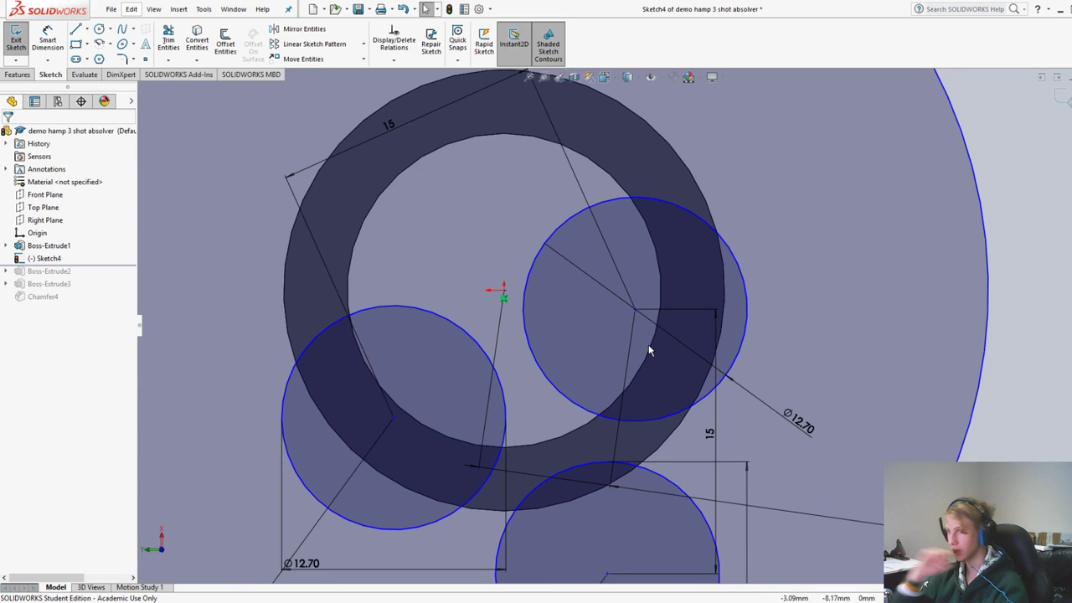
pyautogui.scroll(6, 648, 344)
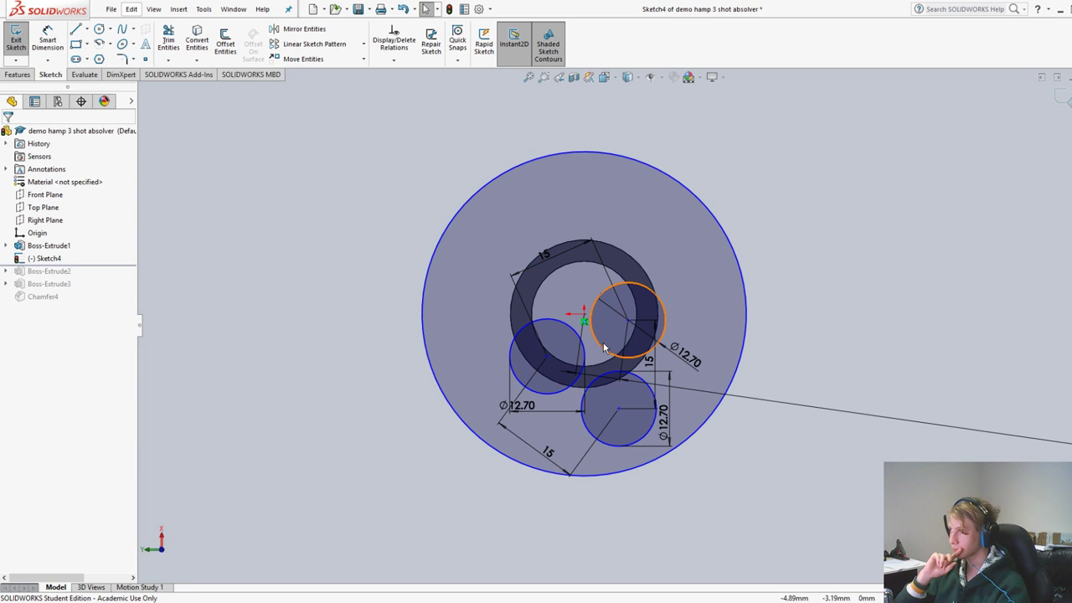
pyautogui.moveTo(603, 341); pyautogui.dragTo(552, 326, button='right')
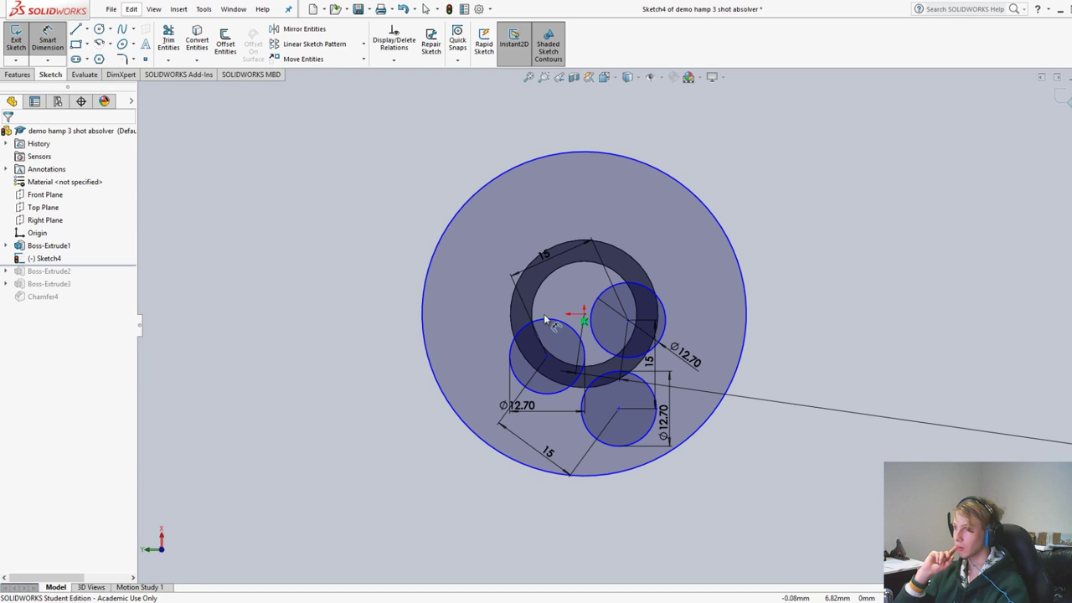
pyautogui.click(544, 319)
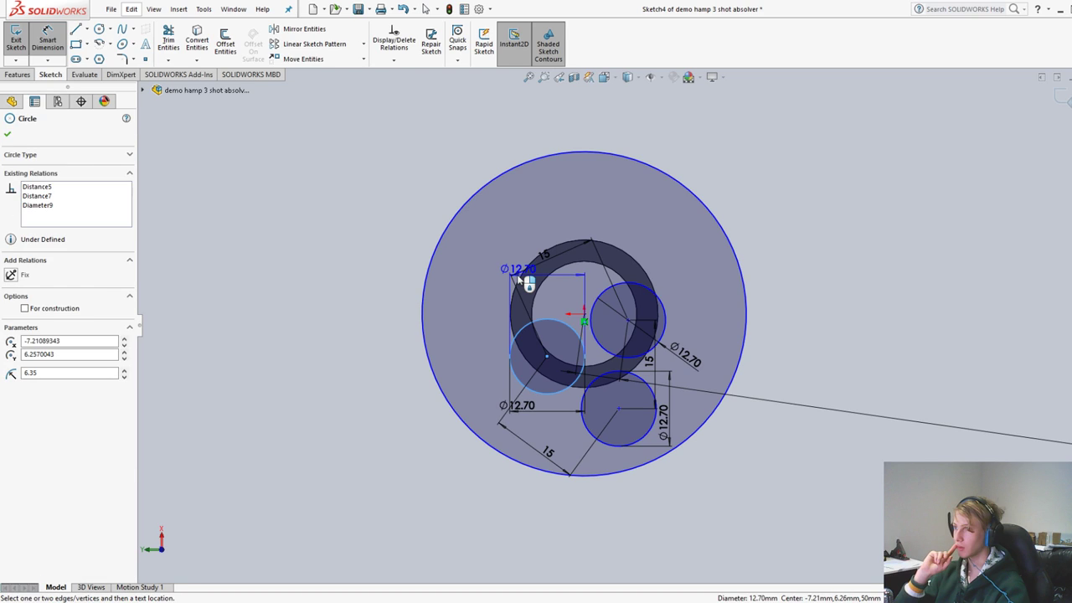
pyautogui.click(583, 314)
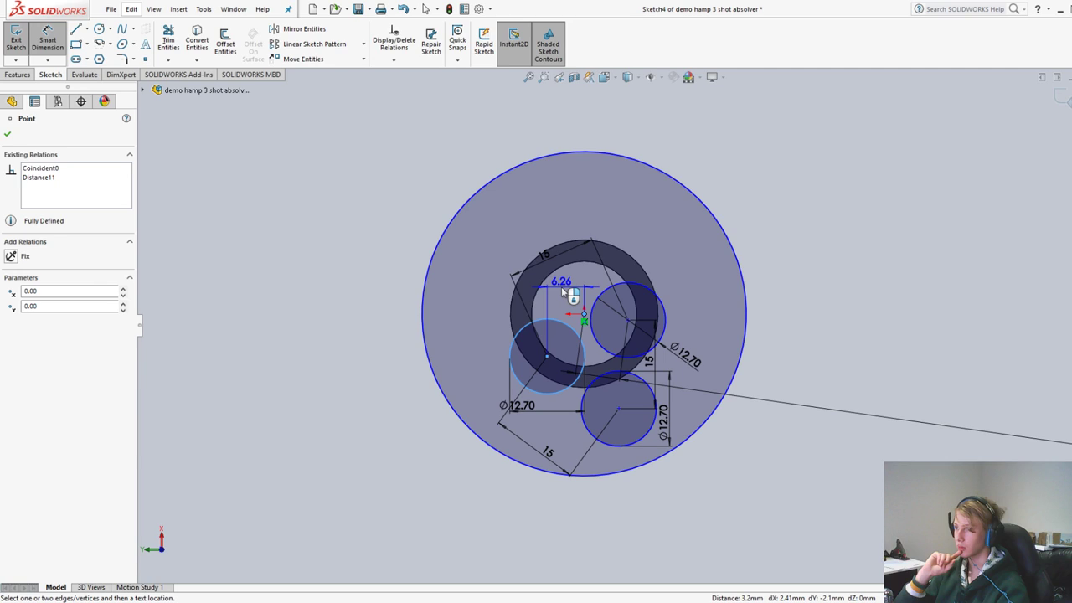
pyautogui.click(567, 355)
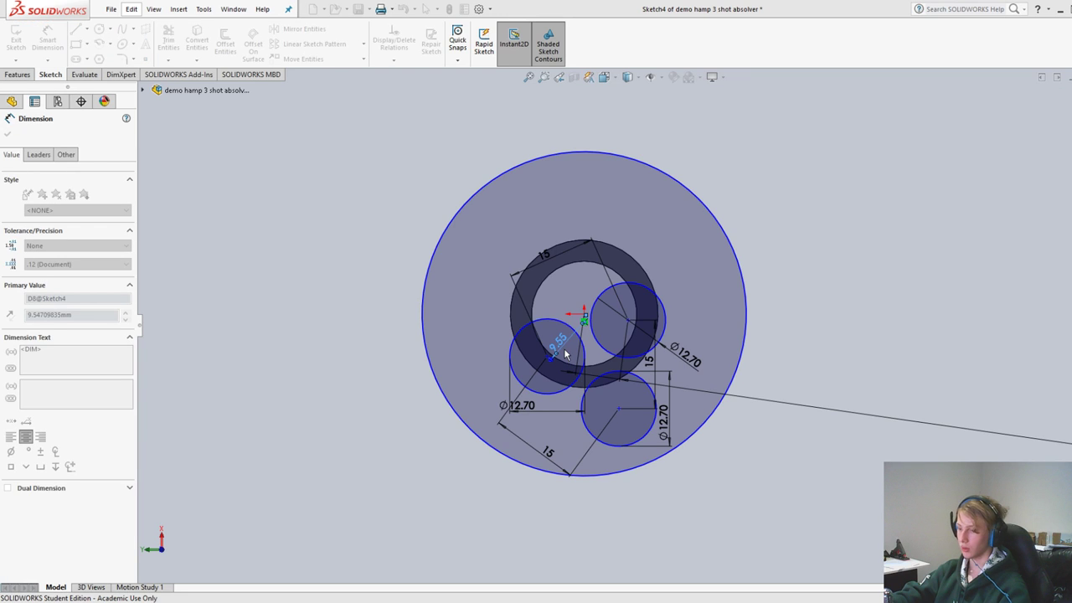
pyautogui.write('7.5')
pyautogui.press('Return')
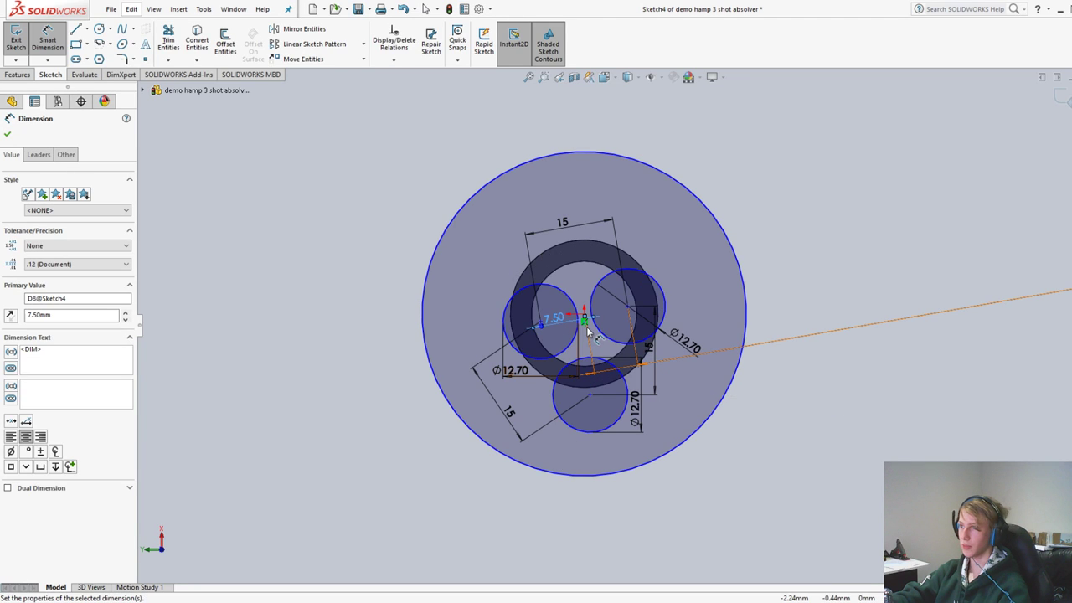
# Try to dimension the distance from the origin to the right small circle's centre
pyautogui.scroll(-5, 588, 331)
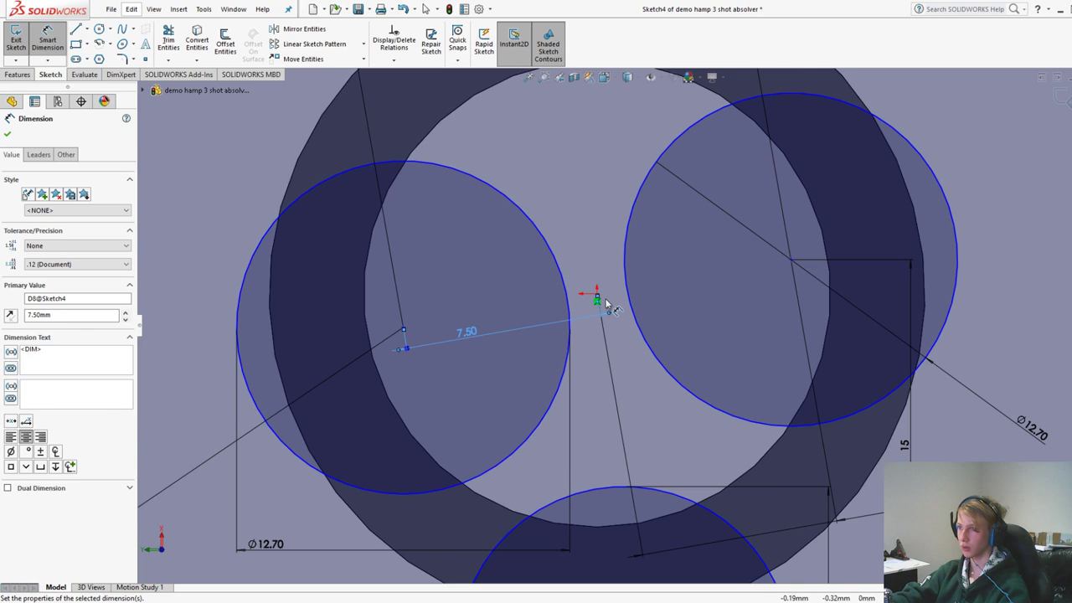
pyautogui.click(599, 300)
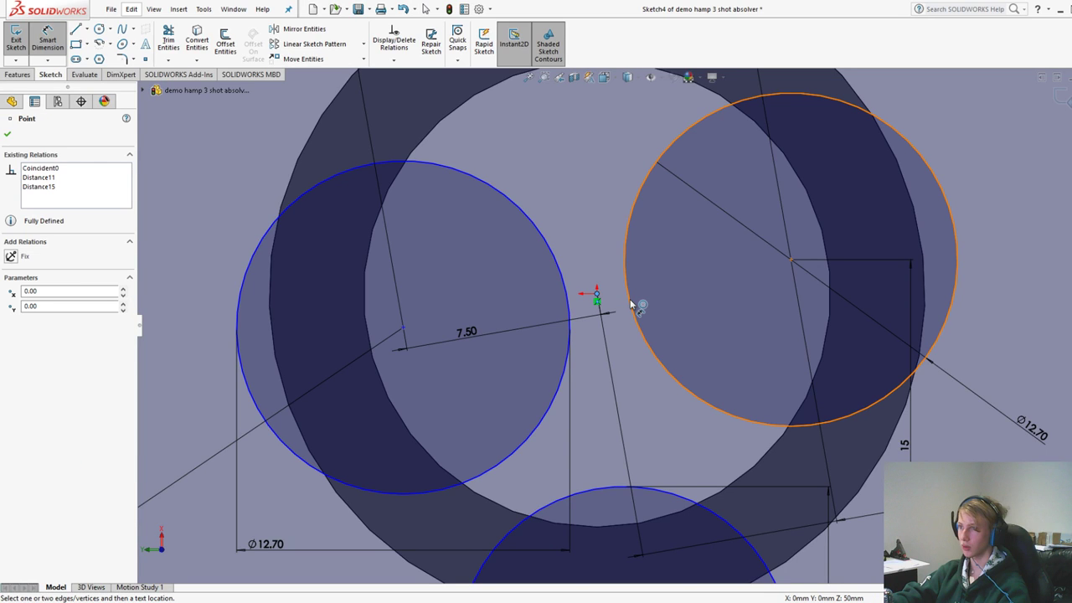
pyautogui.click(632, 303)
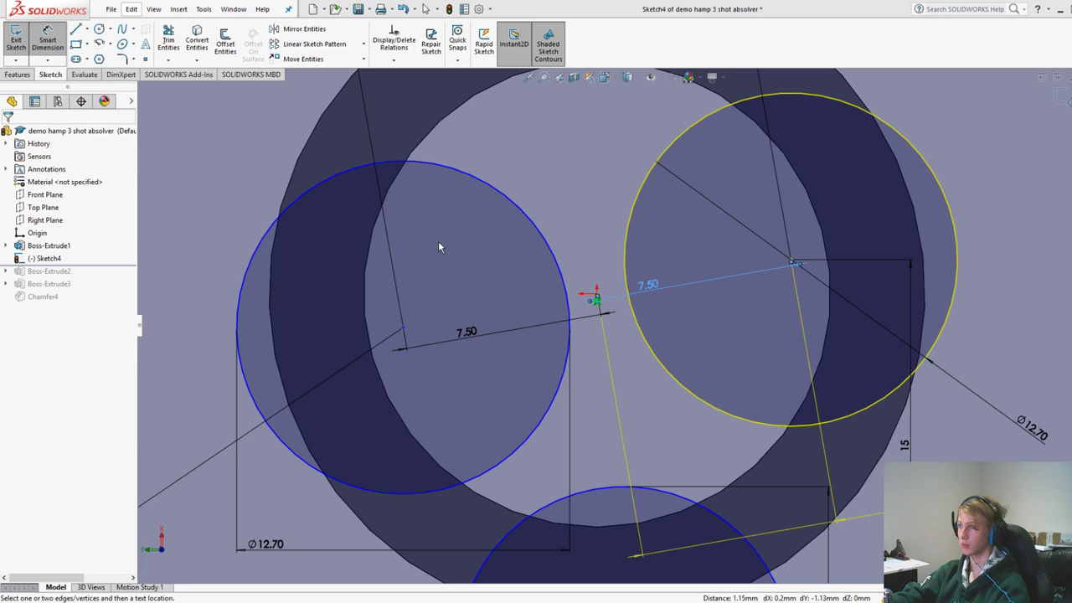
pyautogui.press('Escape')
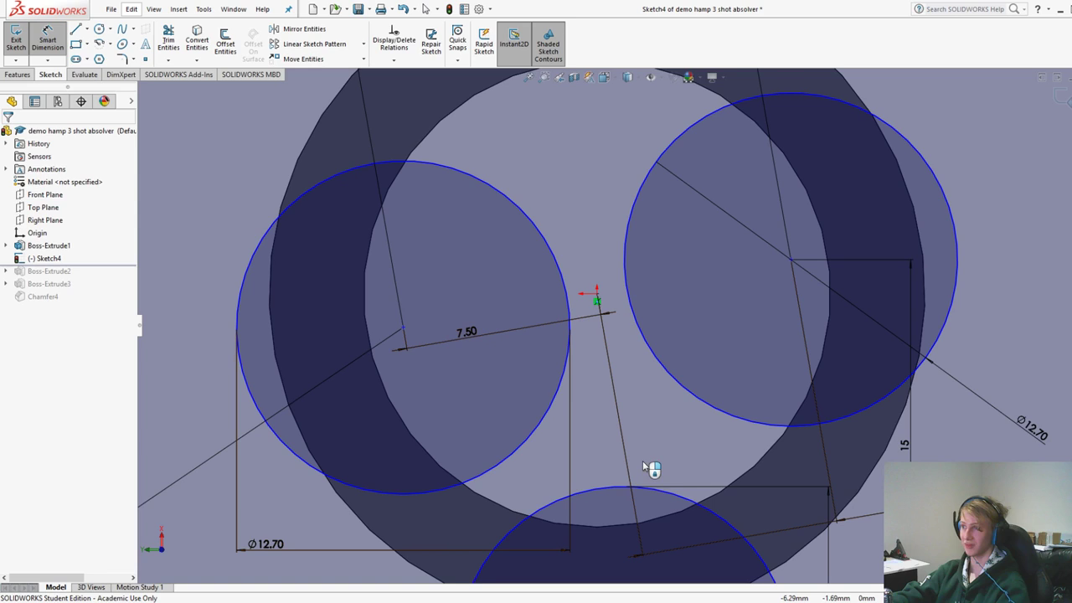
# Dimension the distance from the origin to the lowest small circle's centre
pyautogui.click(641, 487)
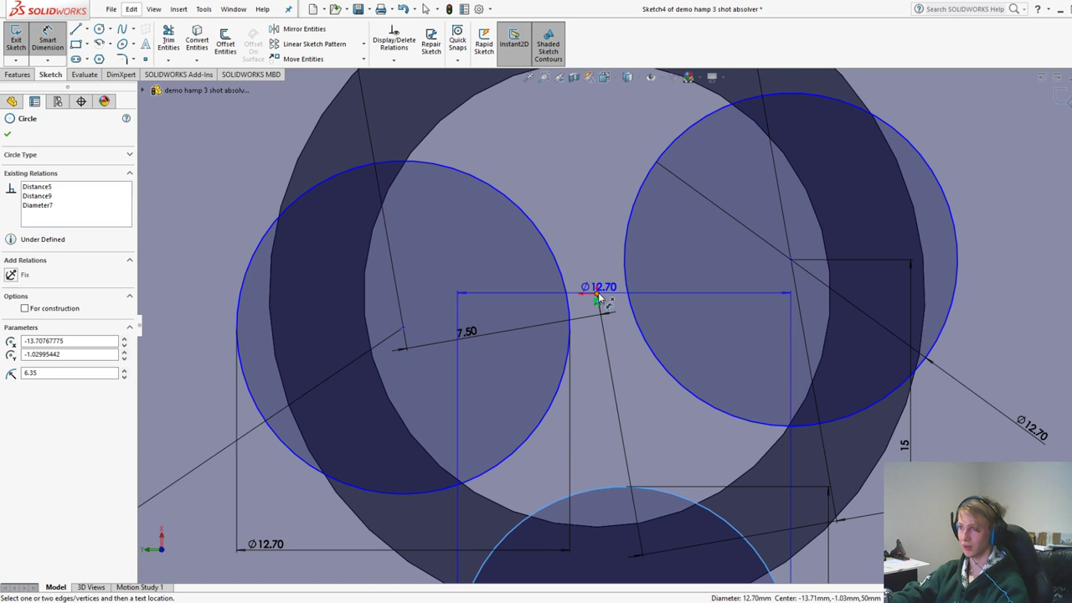
pyautogui.click(598, 295)
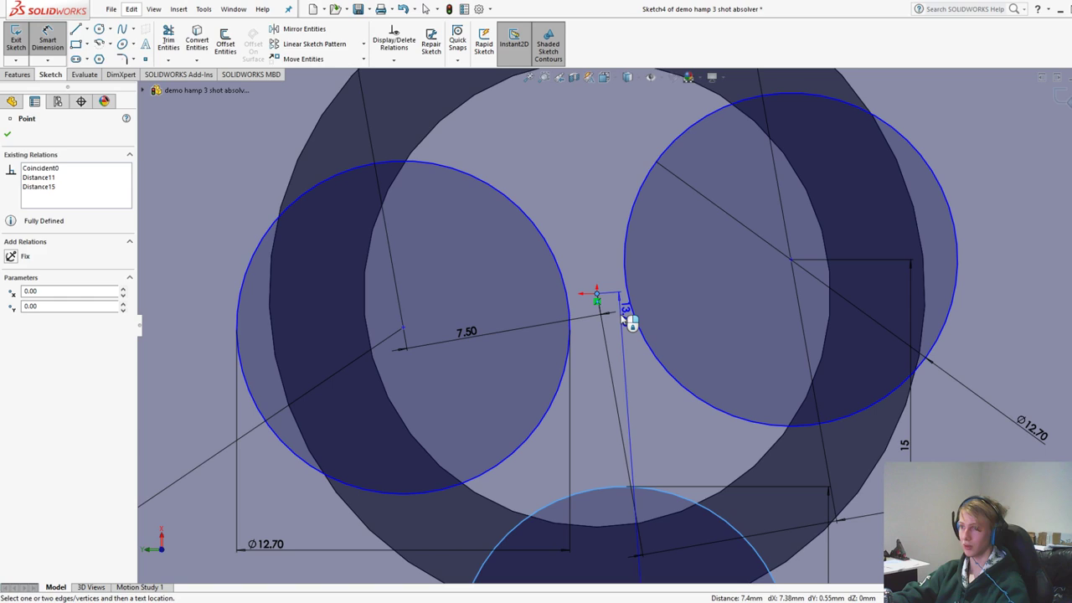
pyautogui.click(622, 316)
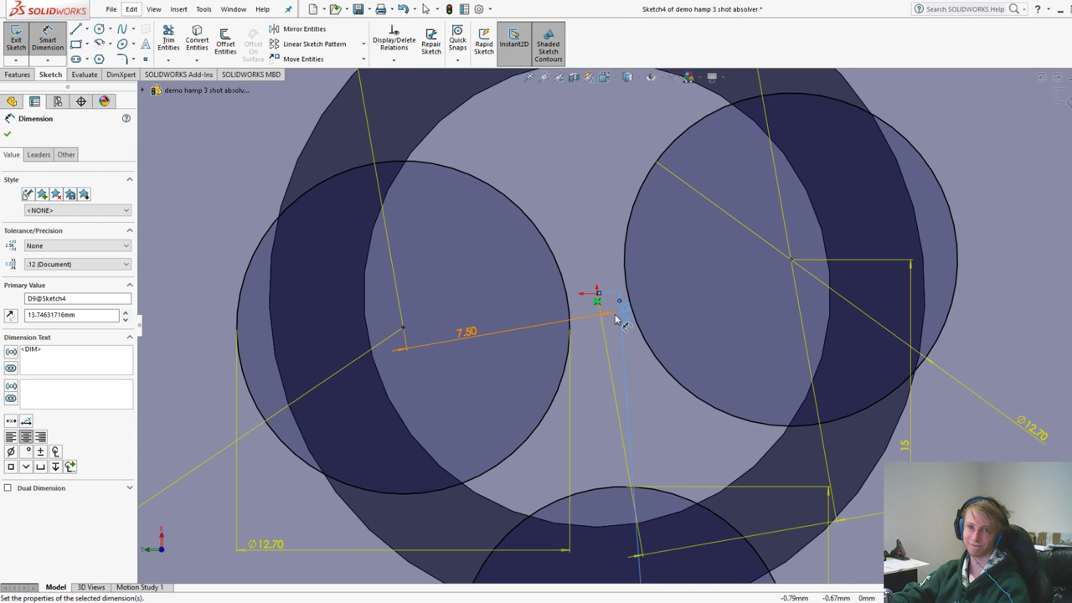
pyautogui.scroll(3, 616, 318)
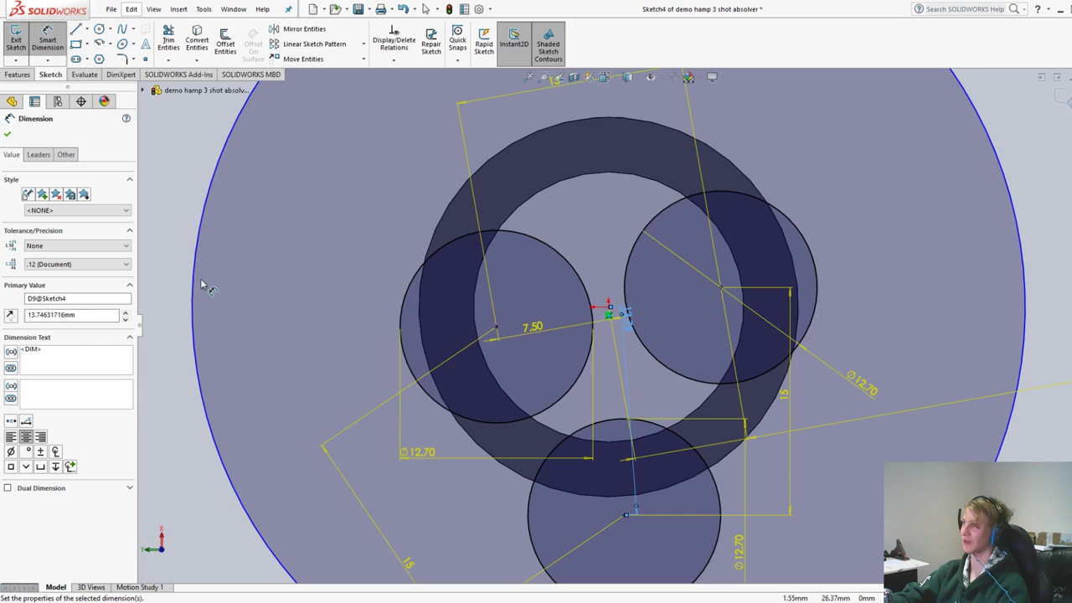
# Exit the three-hole sketch and delete Sketch4 from the part
pyautogui.click(16, 40)
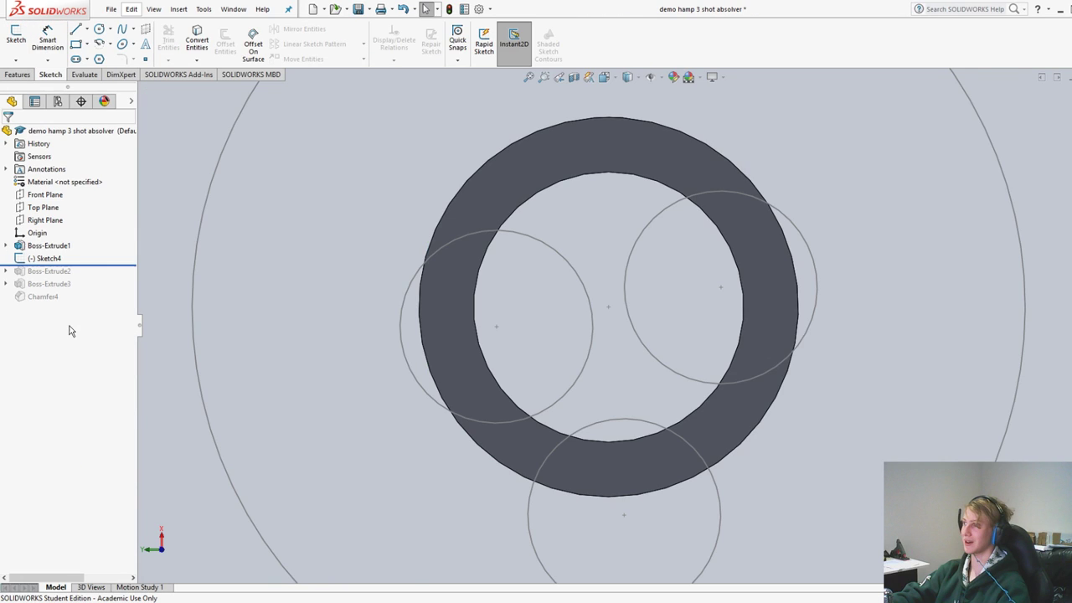
pyautogui.click(43, 258)
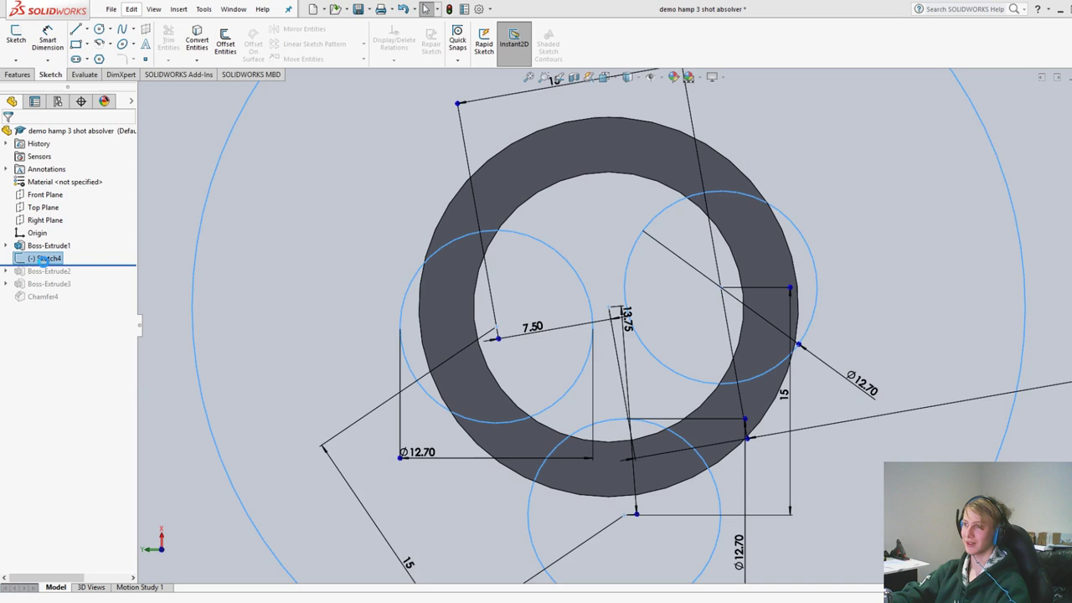
pyautogui.press('Delete')
pyautogui.press('Return')
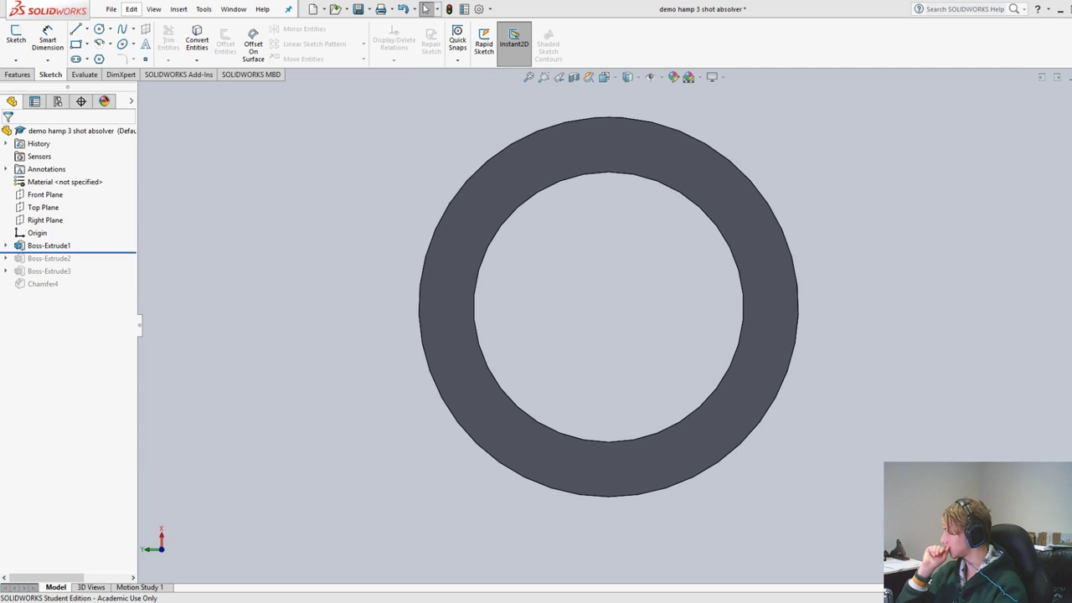
# Start a sketch on the ring's end face and draw a circle of radius 10 mm centred on the origin
pyautogui.scroll(4, 625, 326)
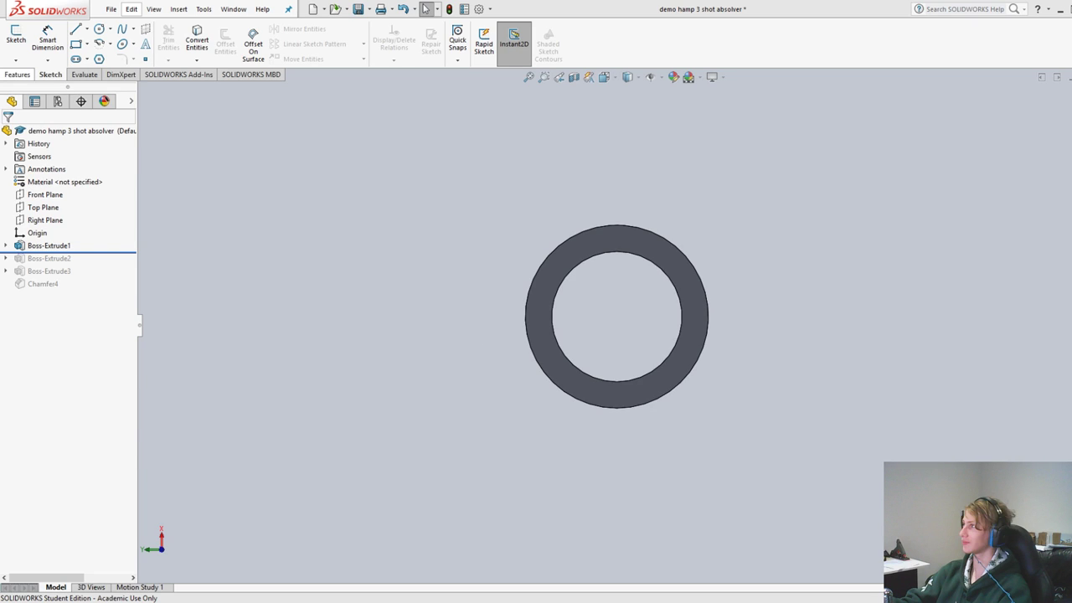
pyautogui.click(541, 312)
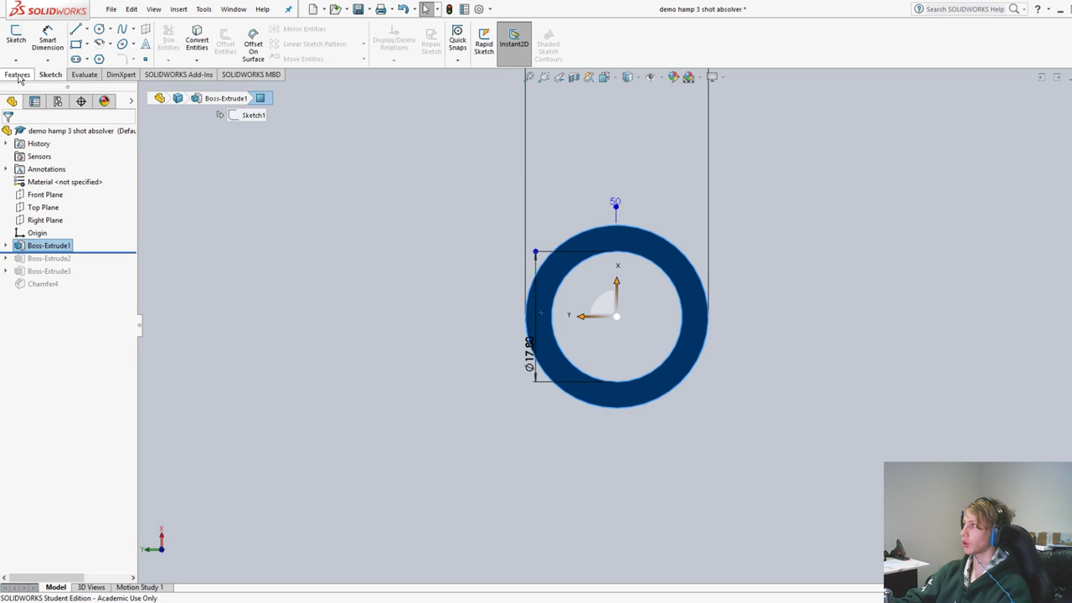
pyautogui.click(100, 29)
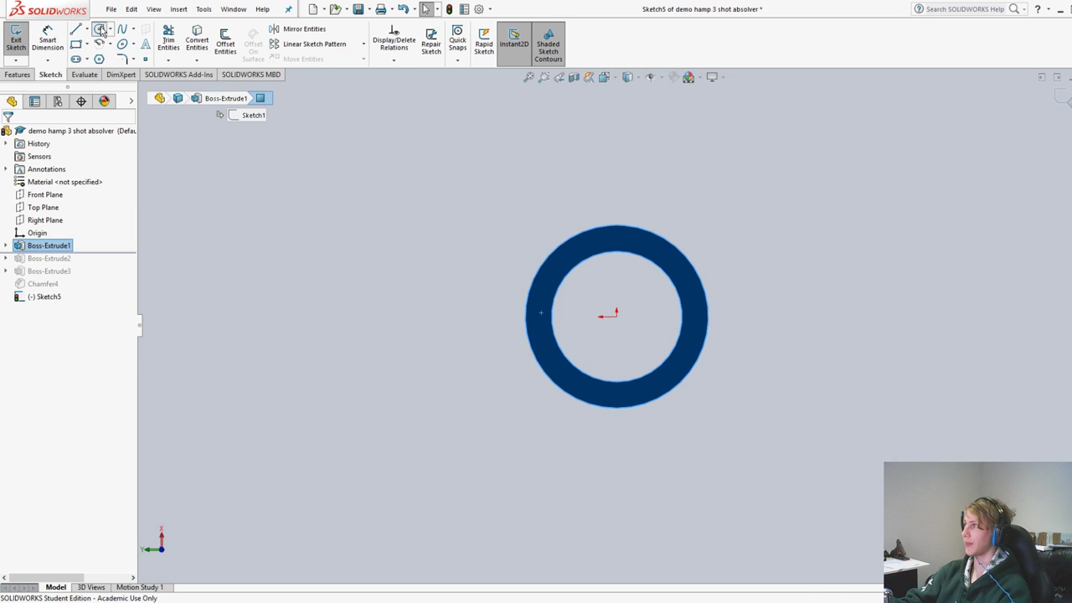
pyautogui.click(616, 314)
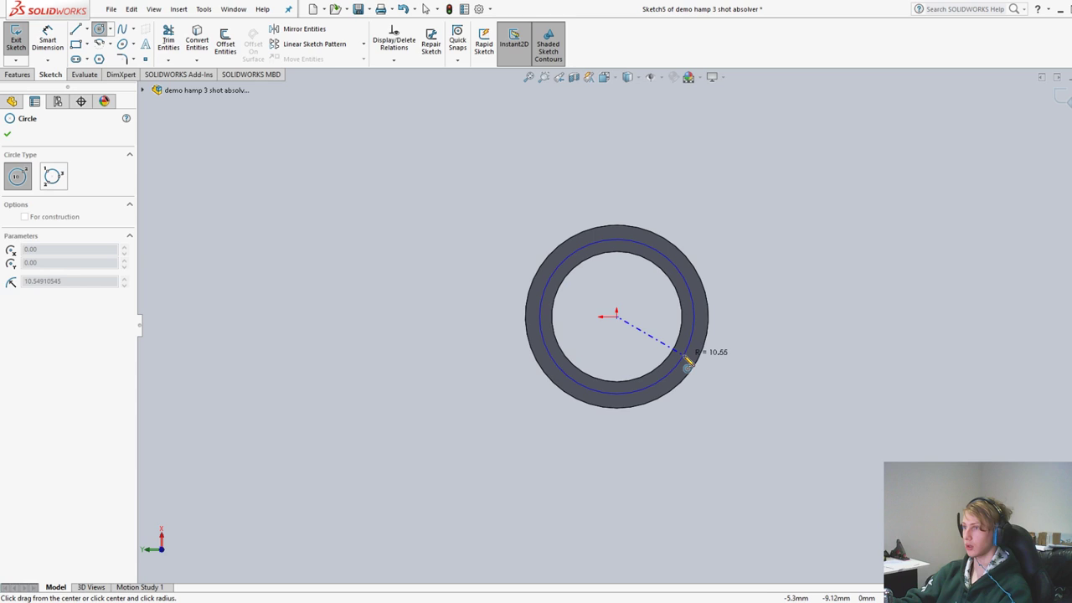
pyautogui.click(687, 364)
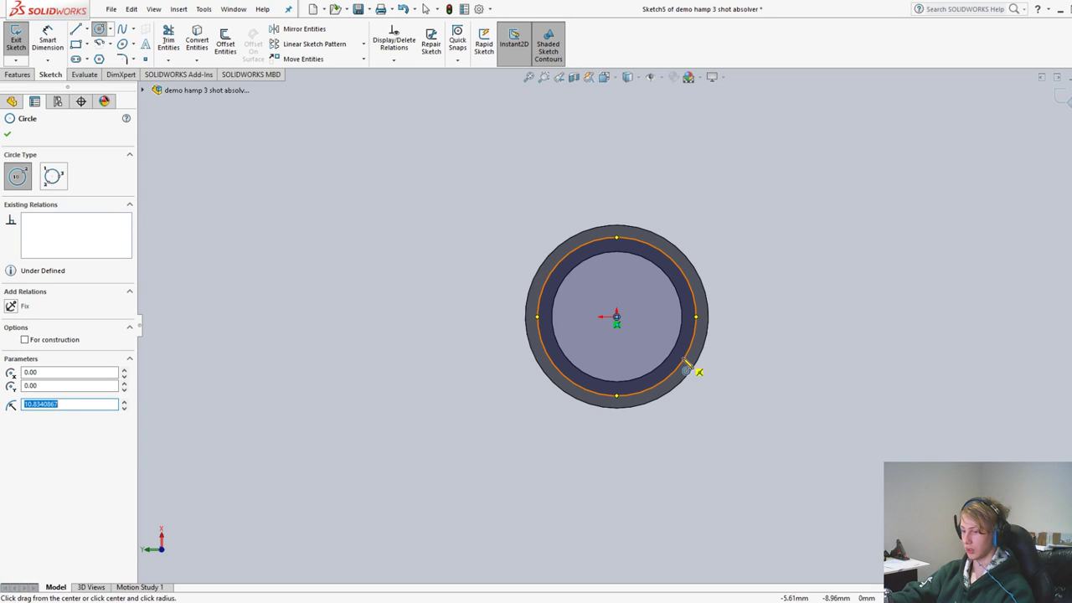
pyautogui.write('10')
pyautogui.press('Return')
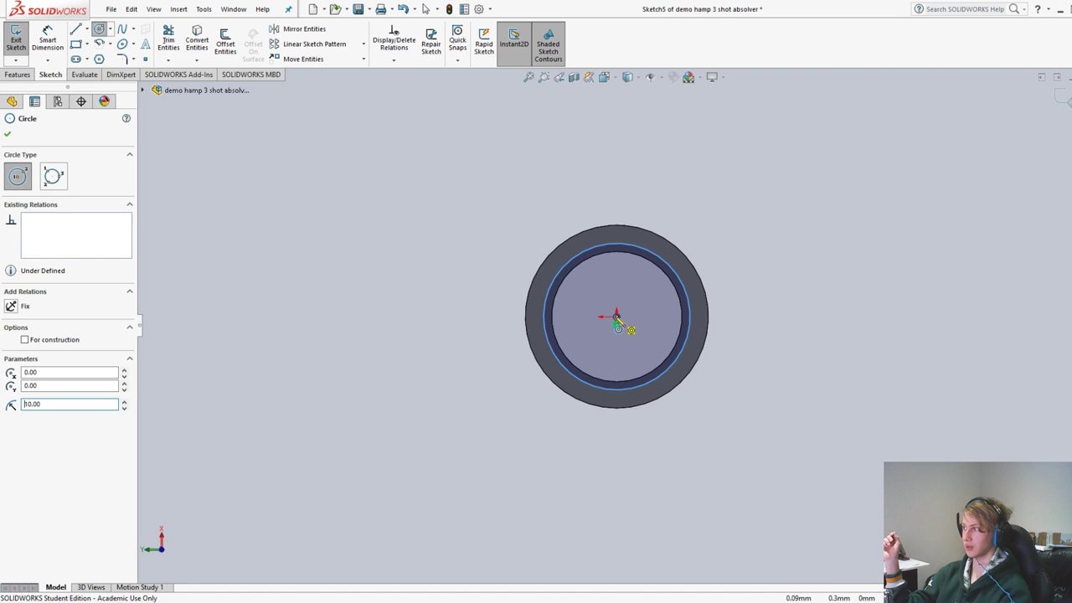
pyautogui.click(617, 320)
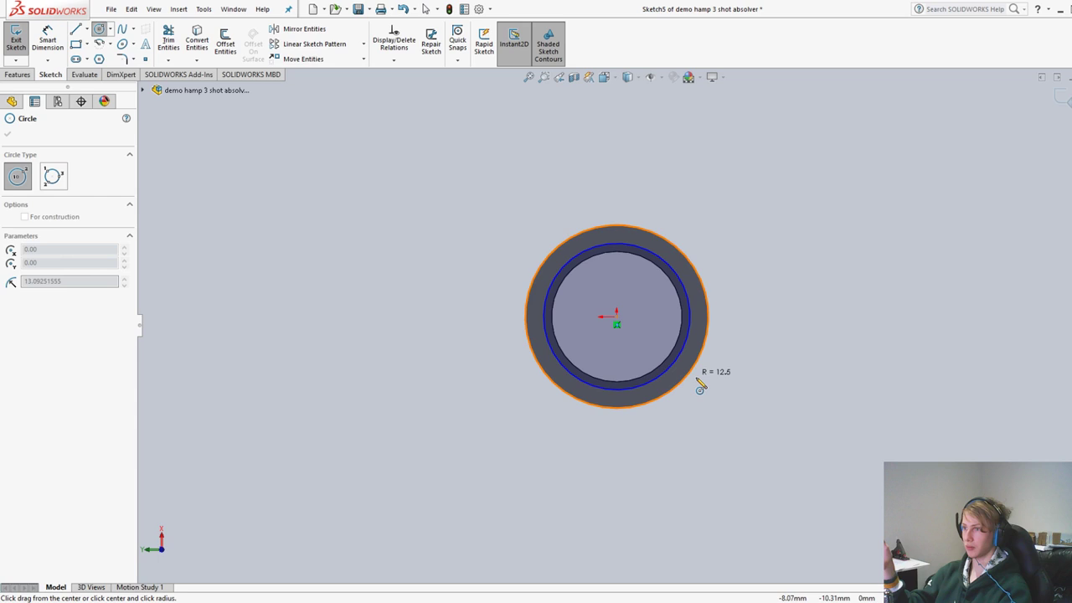
pyautogui.click(725, 396)
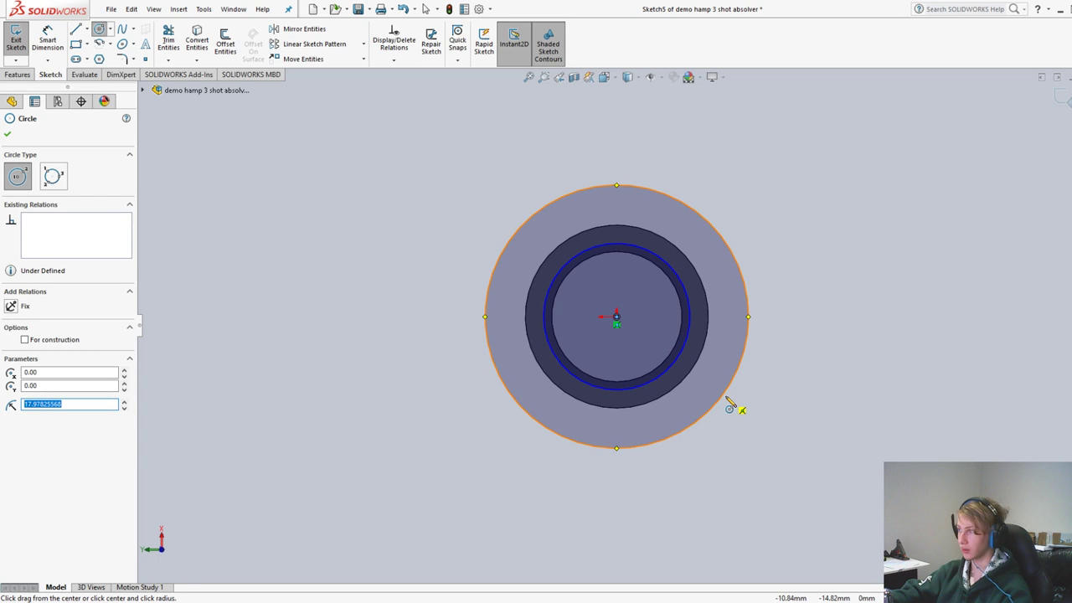
pyautogui.click(172, 44)
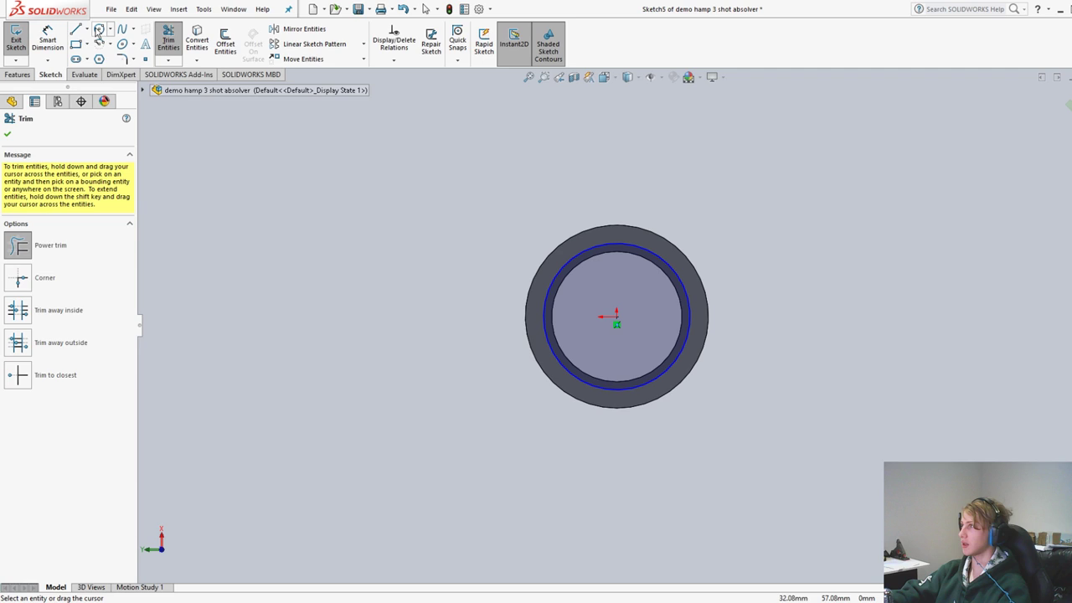
# Draw a second circle centred on the origin, matching the ring's outer edge at radius 12.5 mm
pyautogui.click(98, 29)
pyautogui.click(616, 323)
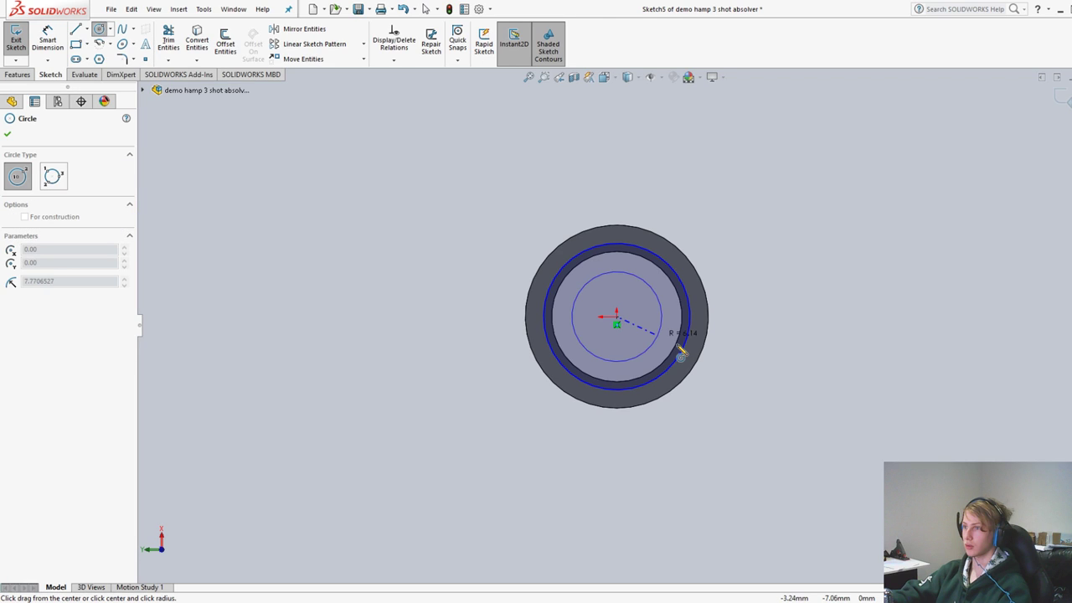
pyautogui.click(701, 371)
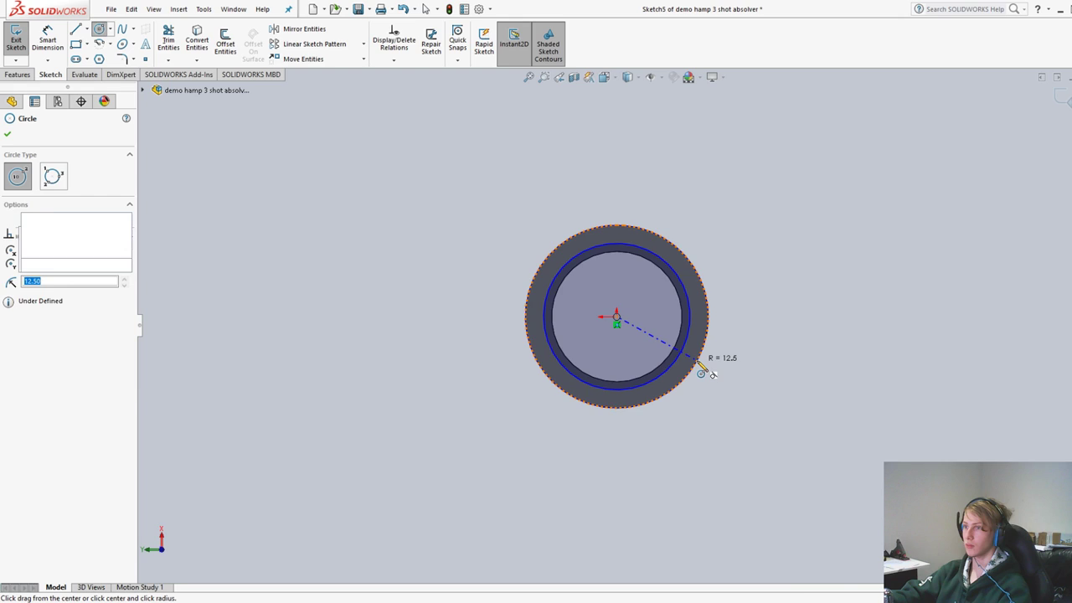
# Extrude the ring profile between the two circles 95 mm outward from the end face, merged with the existing body
pyautogui.moveTo(701, 371)
pyautogui.mouseDown(button='middle')
pyautogui.moveTo(837, 352)
pyautogui.moveTo(762, 350)
pyautogui.mouseUp(button='middle')
pyautogui.click(16, 36)
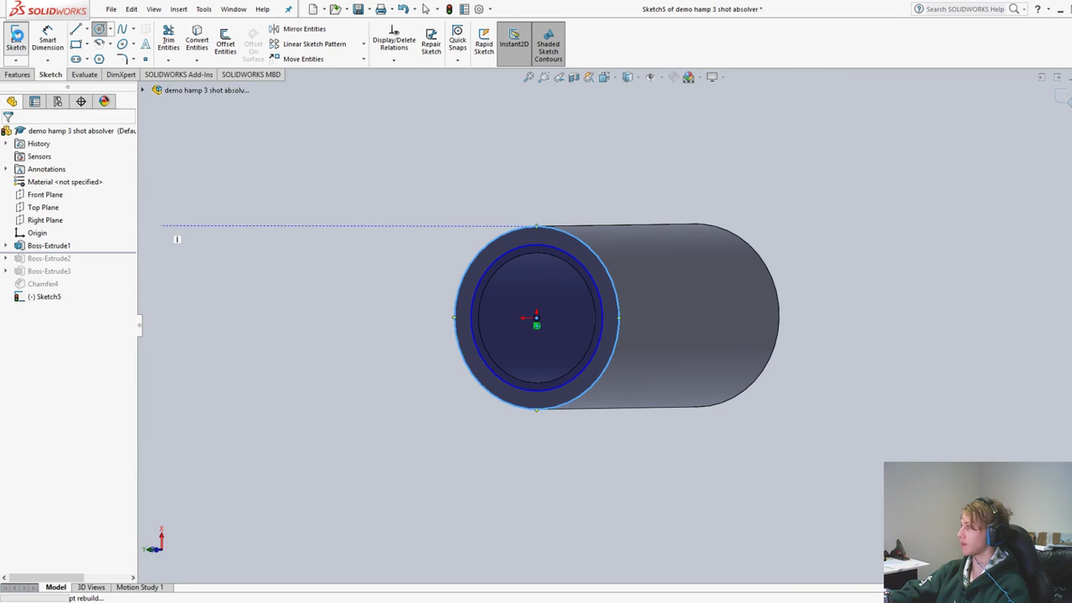
pyautogui.press('e')
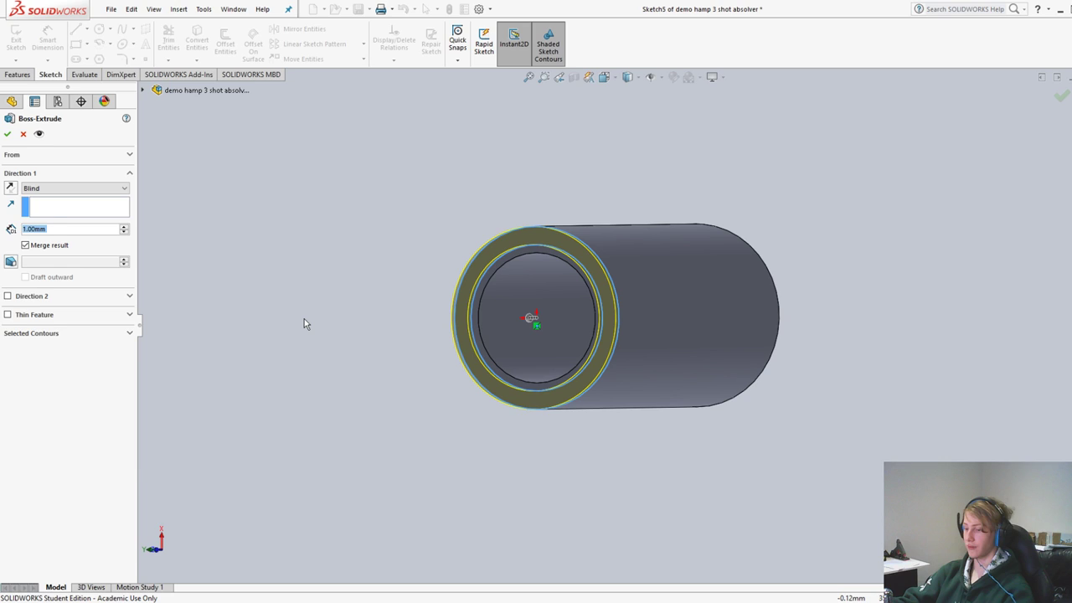
pyautogui.write('95')
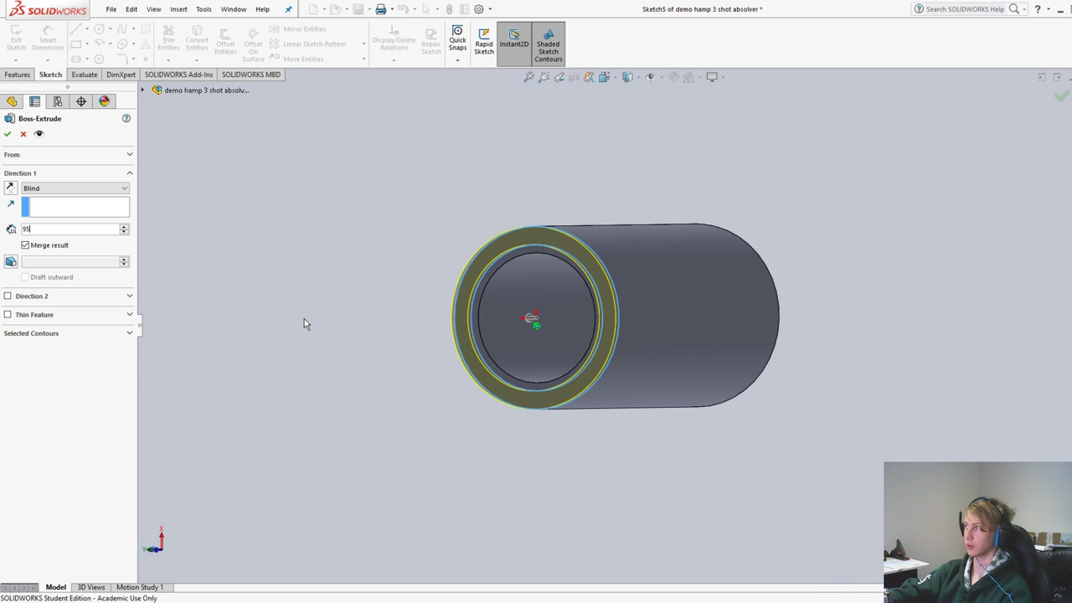
pyautogui.press('Return')
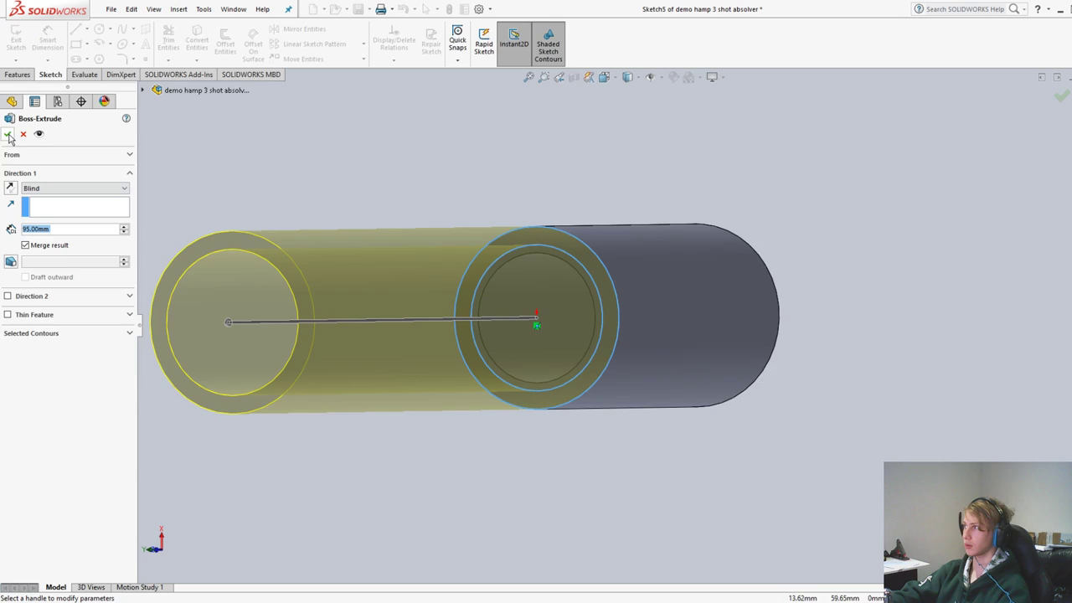
pyautogui.click(9, 135)
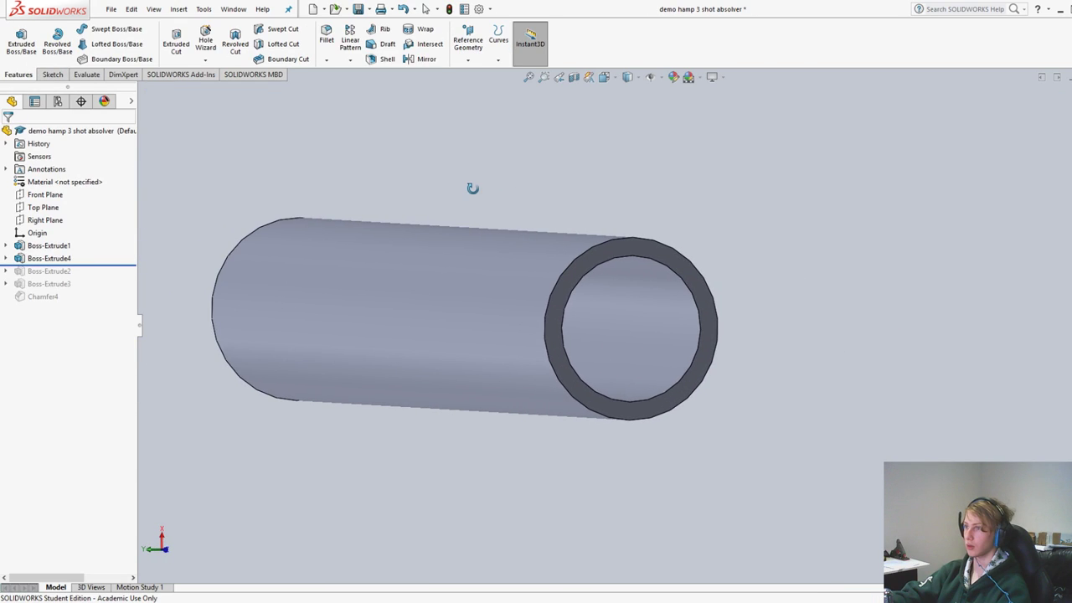
# Create a reference plane offset 12.5 mm from the Top Plane, tangent to the tube's outer surface
pyautogui.moveTo(472, 188); pyautogui.dragTo(452, 190, button='middle')
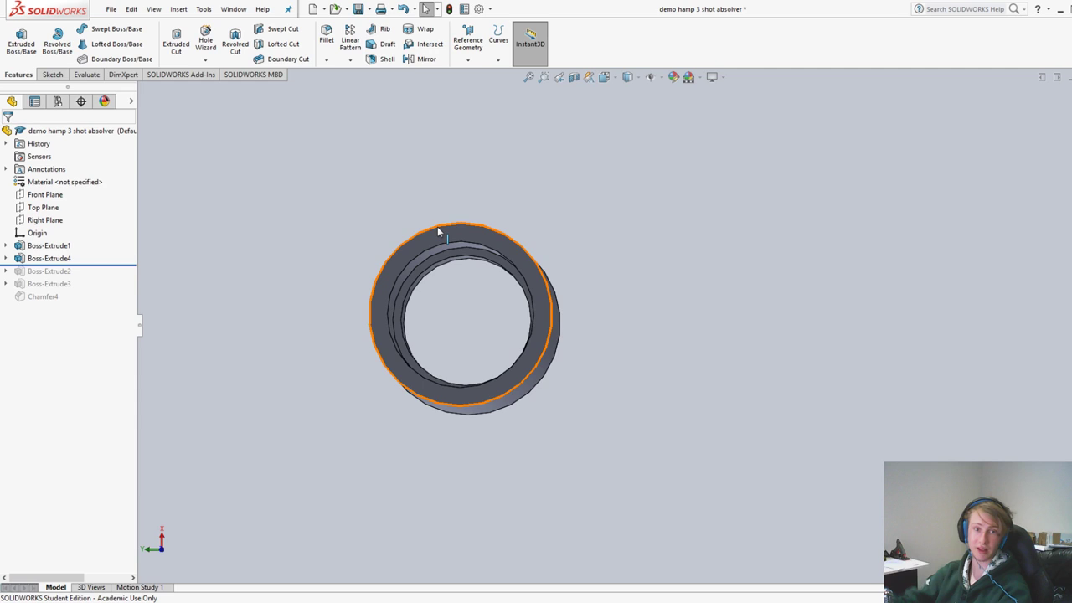
pyautogui.moveTo(437, 232); pyautogui.dragTo(678, 262, button='middle')
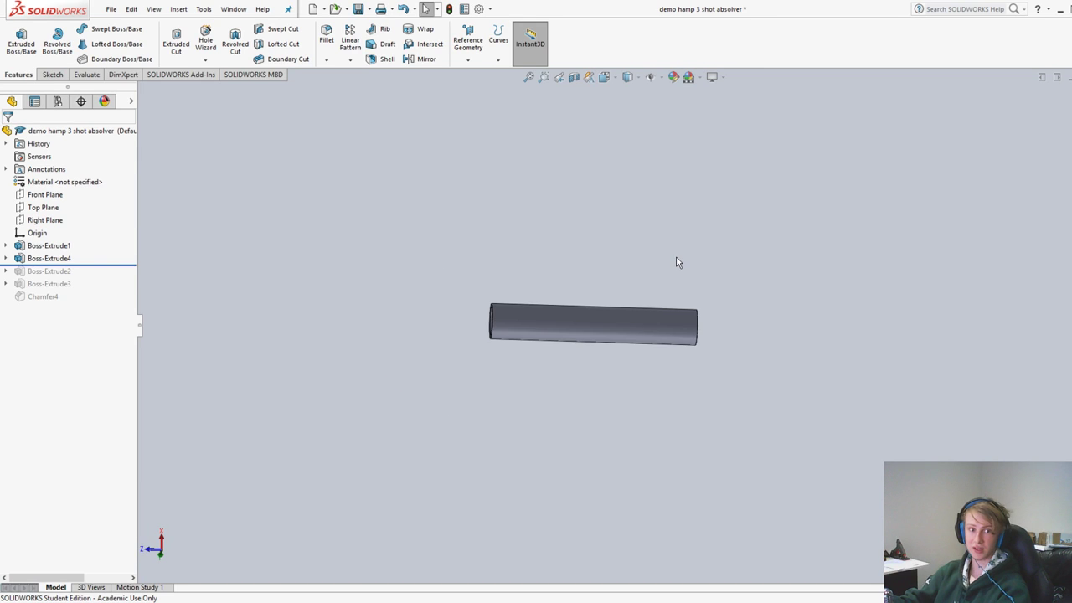
pyautogui.press('space')
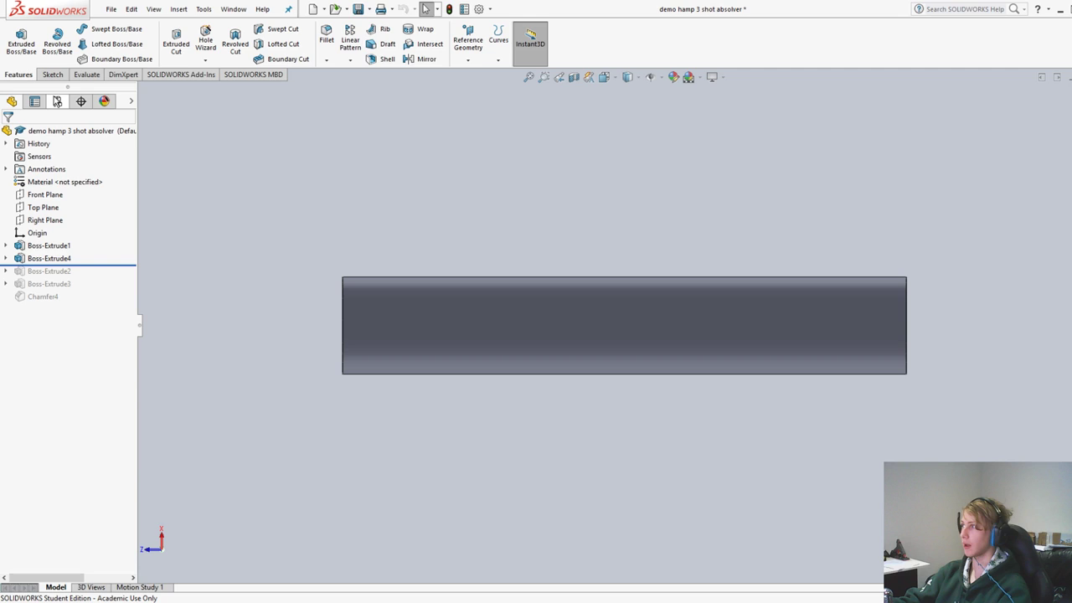
pyautogui.click(55, 212)
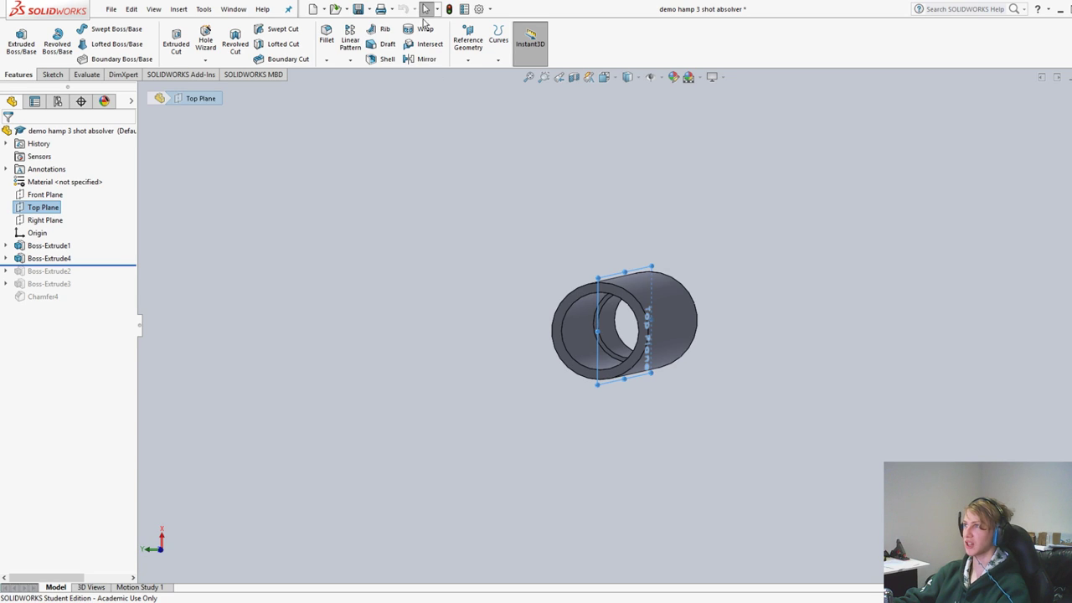
pyautogui.click(466, 34)
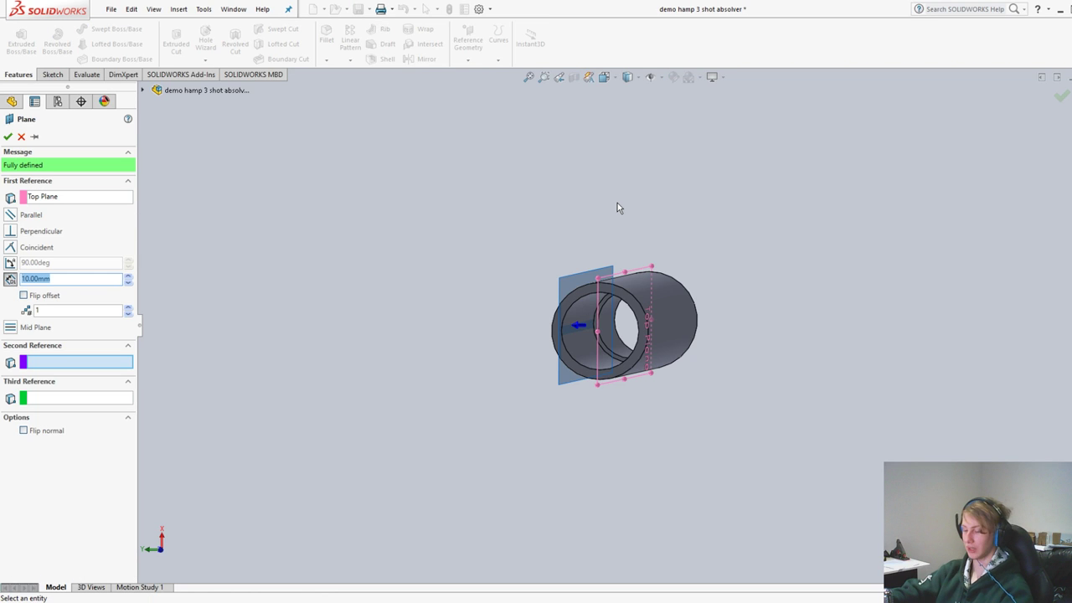
pyautogui.write('12.5')
pyautogui.press('Return')
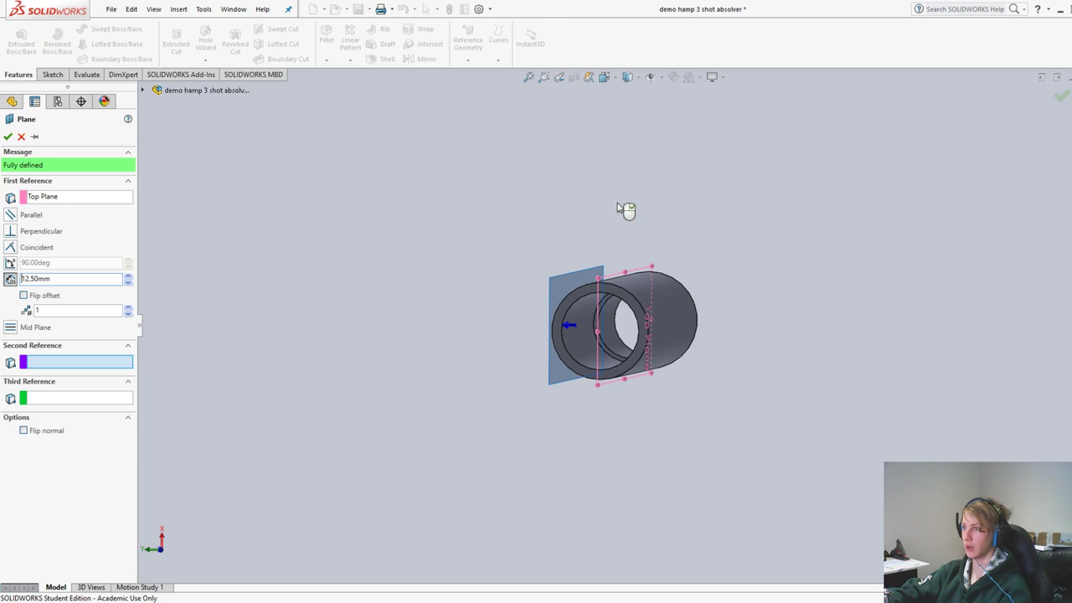
pyautogui.rightClick(618, 206)
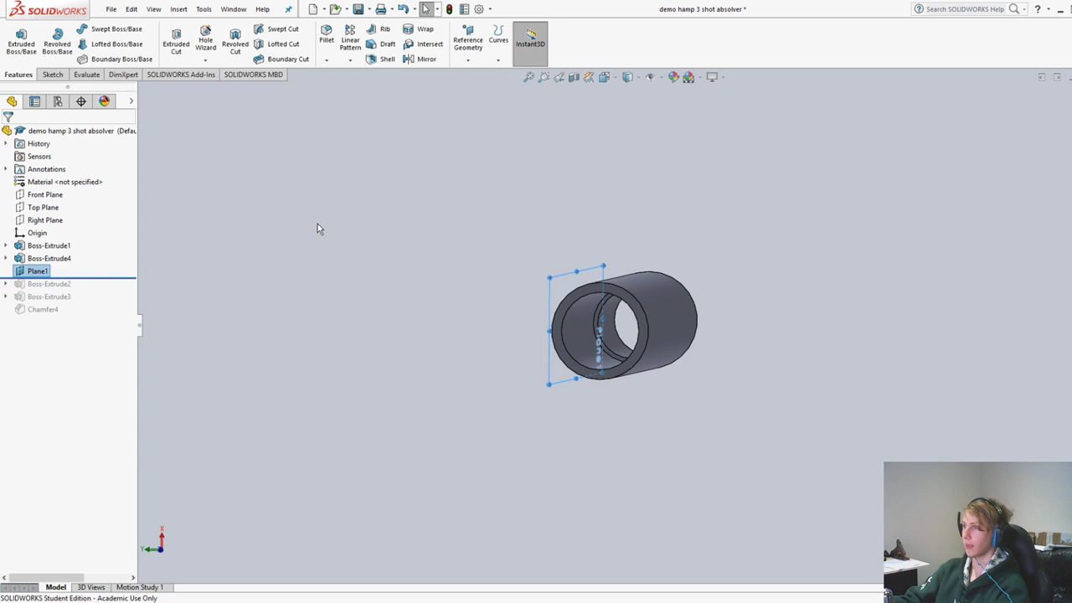
# Start a sketch on the new offset plane and add the sketch text "Mega Dart"
pyautogui.moveTo(317, 224); pyautogui.dragTo(570, 243, button='middle')
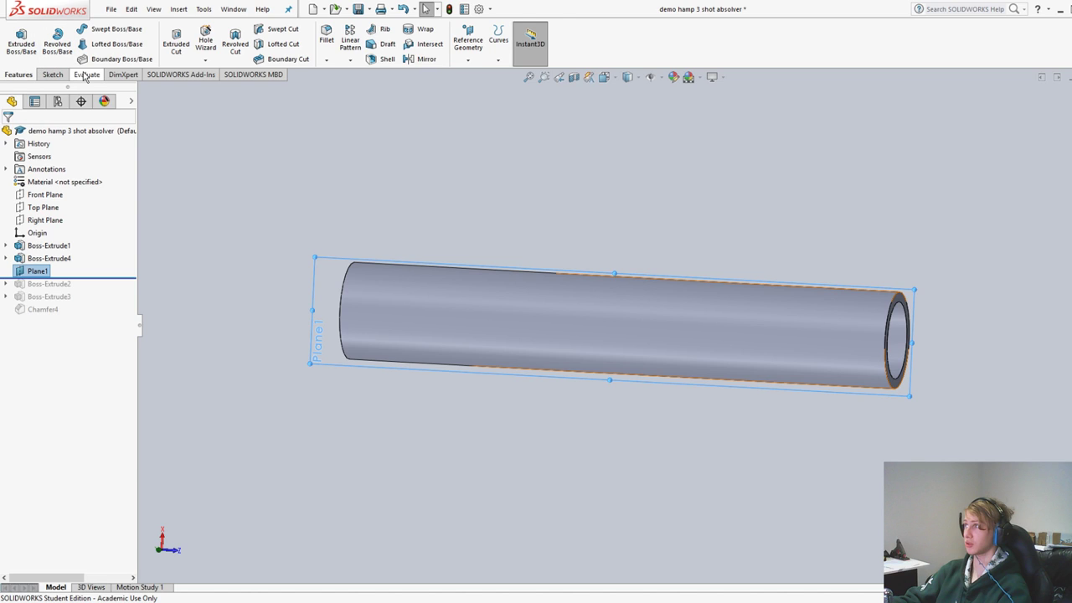
pyautogui.click(52, 74)
pyautogui.click(16, 39)
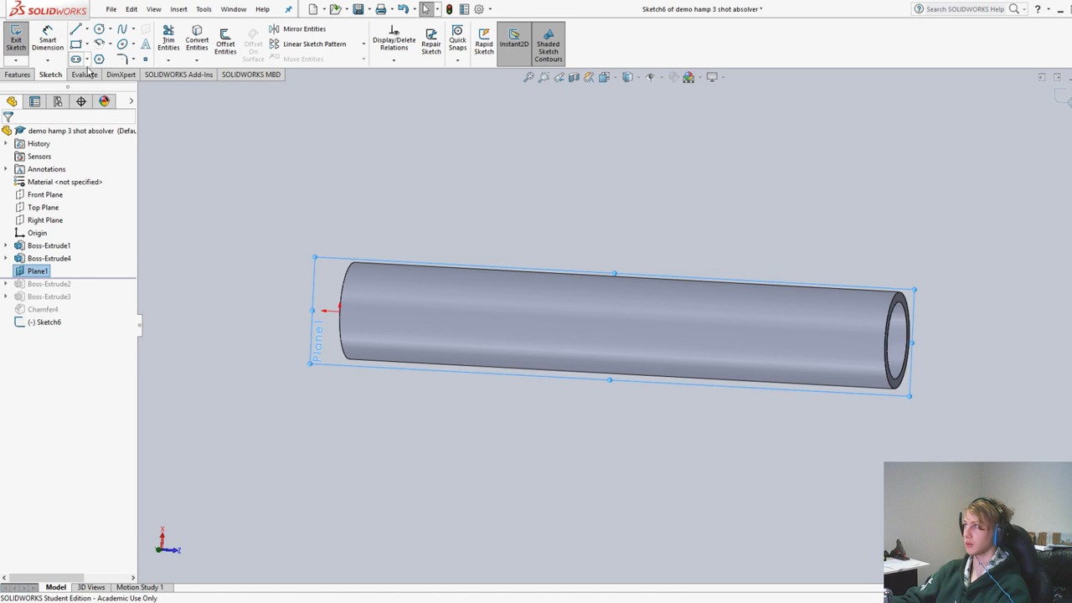
pyautogui.click(145, 44)
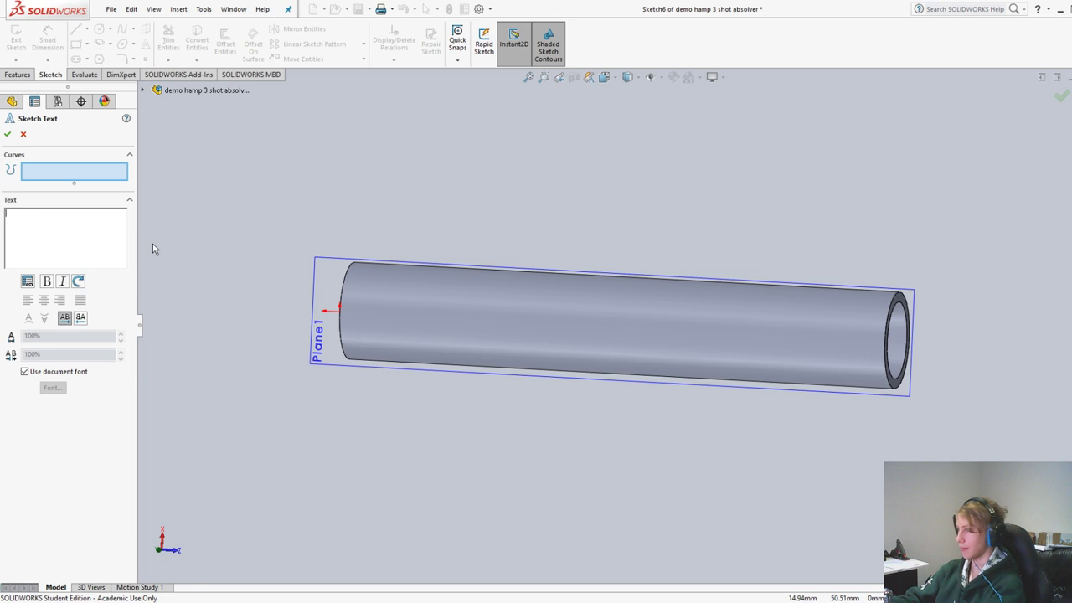
pyautogui.write('Mega')
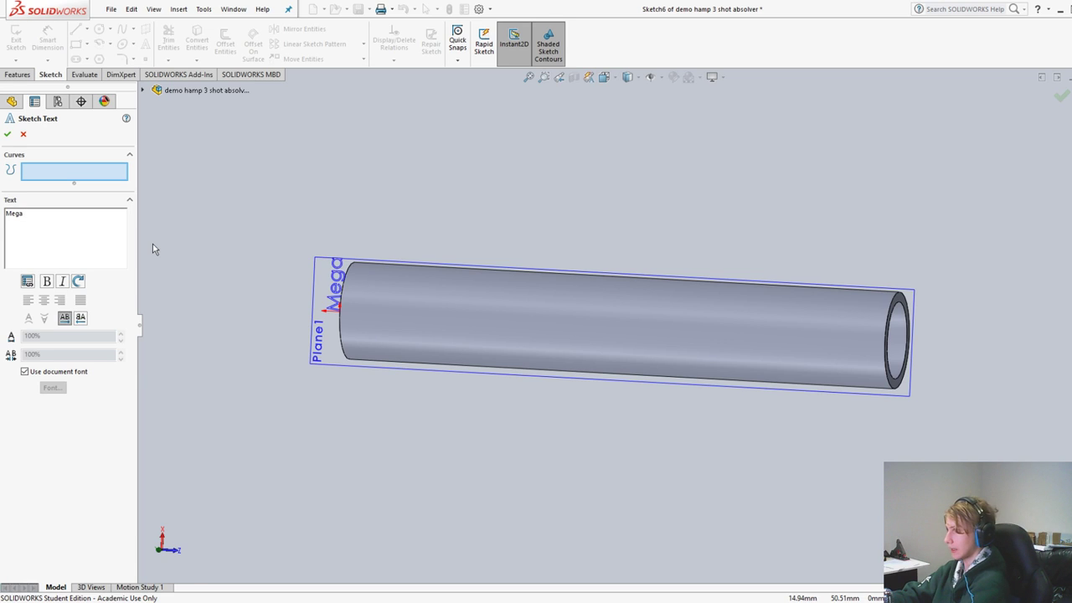
pyautogui.write(' Da')
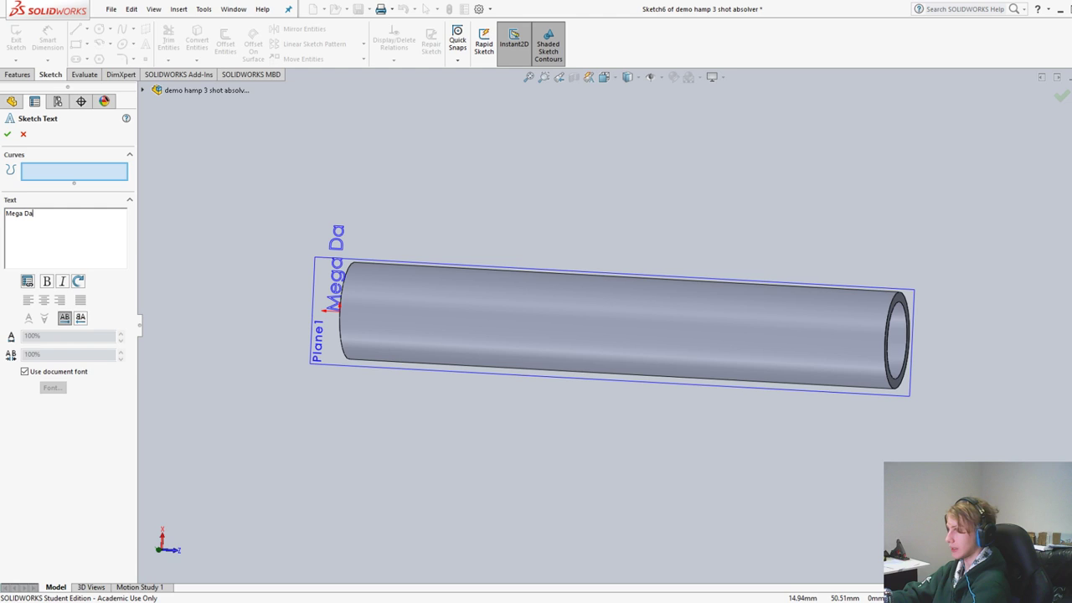
pyautogui.write('rt')
# Try rotate formatting on the text, place it across the tube near the origin end, and exit the sketch
pyautogui.hotkey('ctrl', 'a')
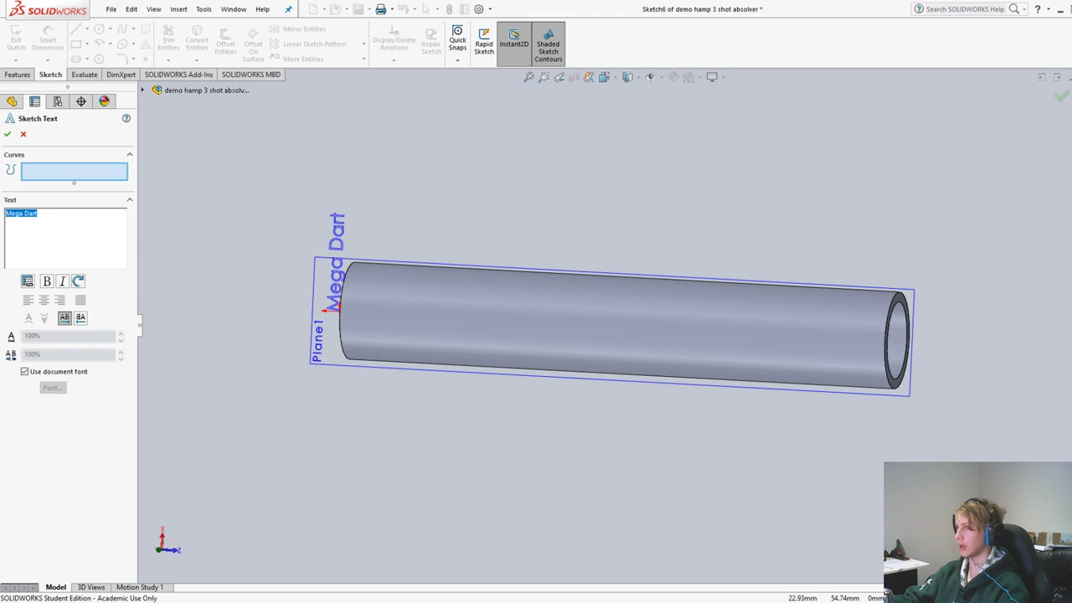
pyautogui.click(78, 280)
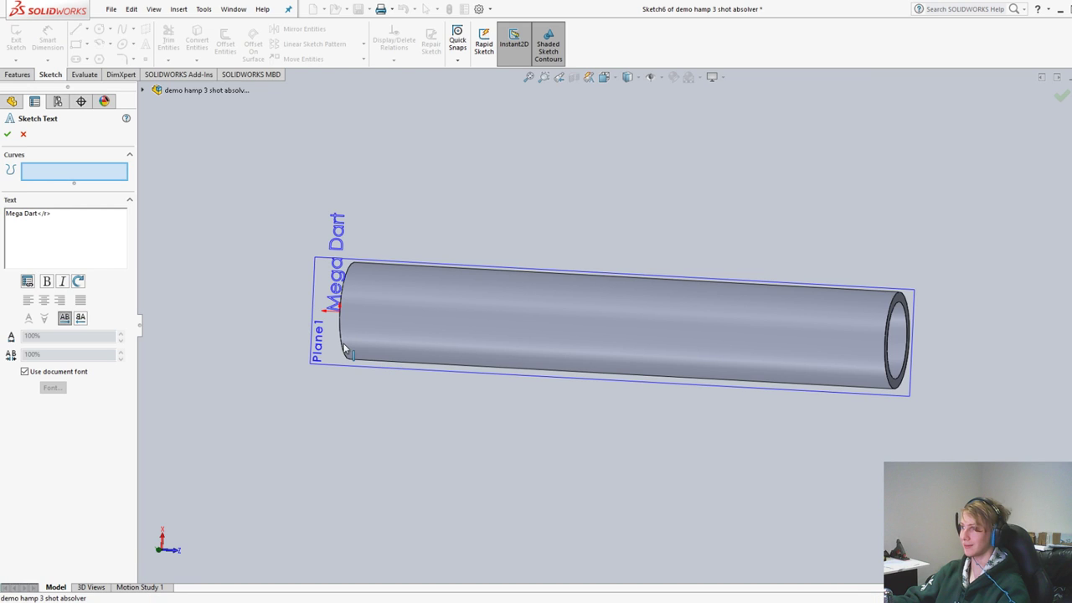
pyautogui.moveTo(343, 350); pyautogui.dragTo(465, 359, button='middle')
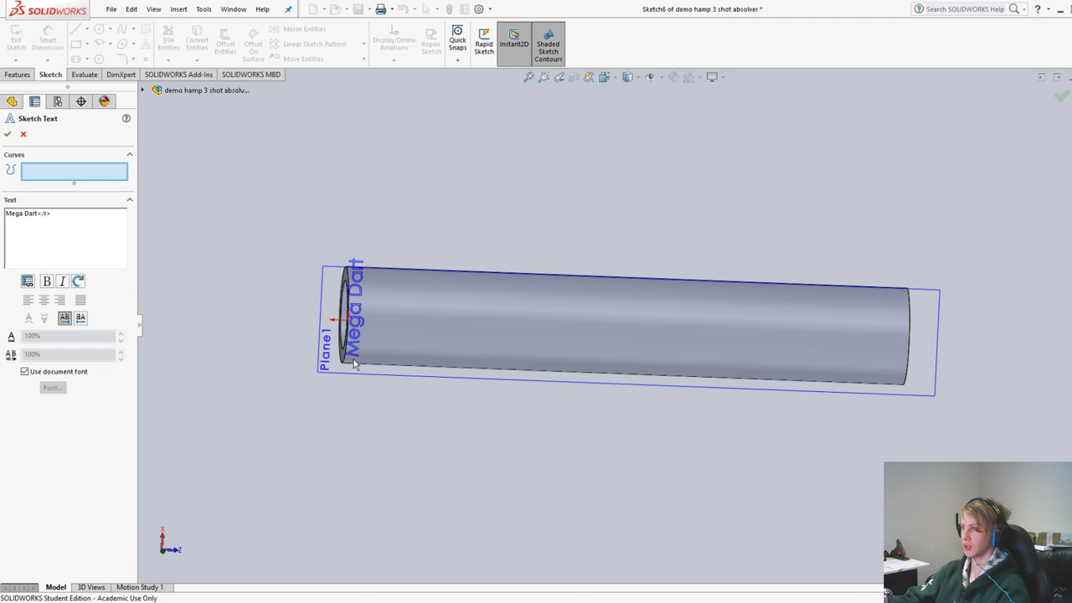
pyautogui.moveTo(355, 364); pyautogui.dragTo(371, 304, button='middle')
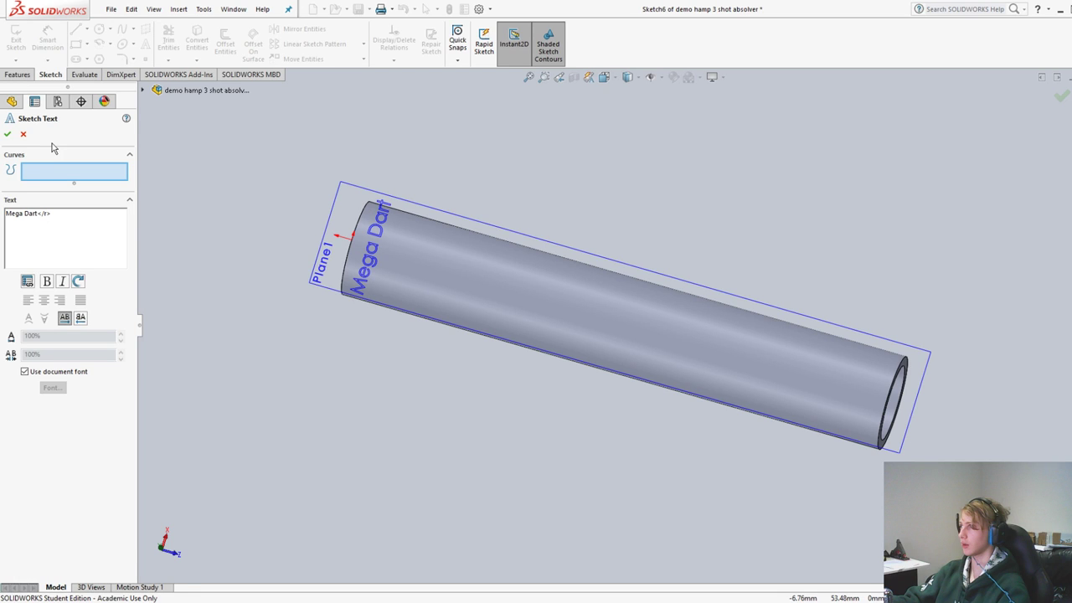
pyautogui.click(8, 134)
pyautogui.moveTo(587, 168)
pyautogui.mouseDown(button='middle')
pyautogui.moveTo(601, 164)
pyautogui.moveTo(553, 180)
pyautogui.mouseUp(button='middle')
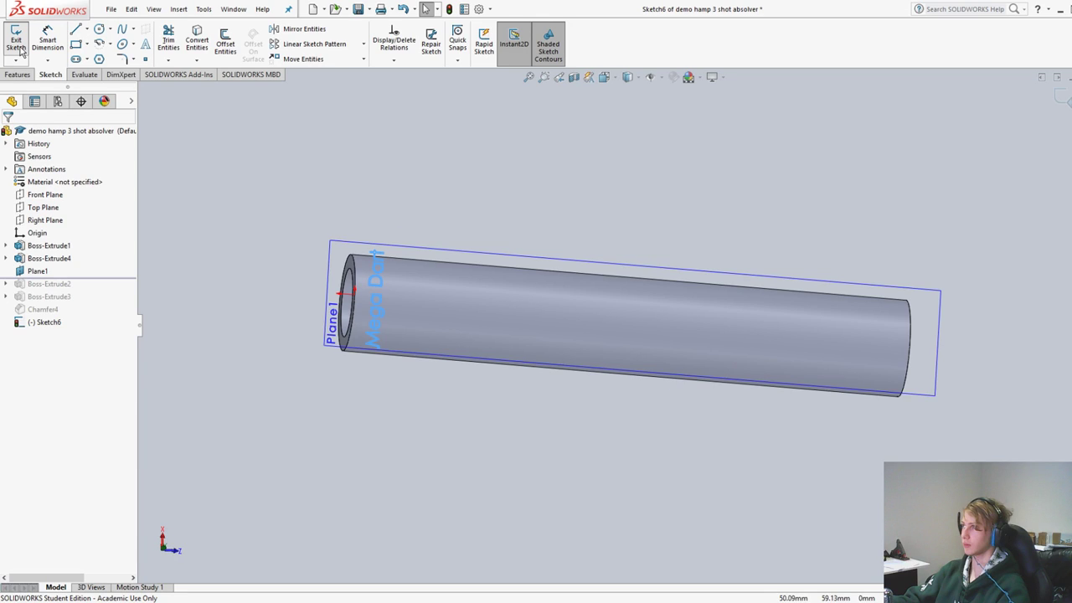
pyautogui.click(16, 42)
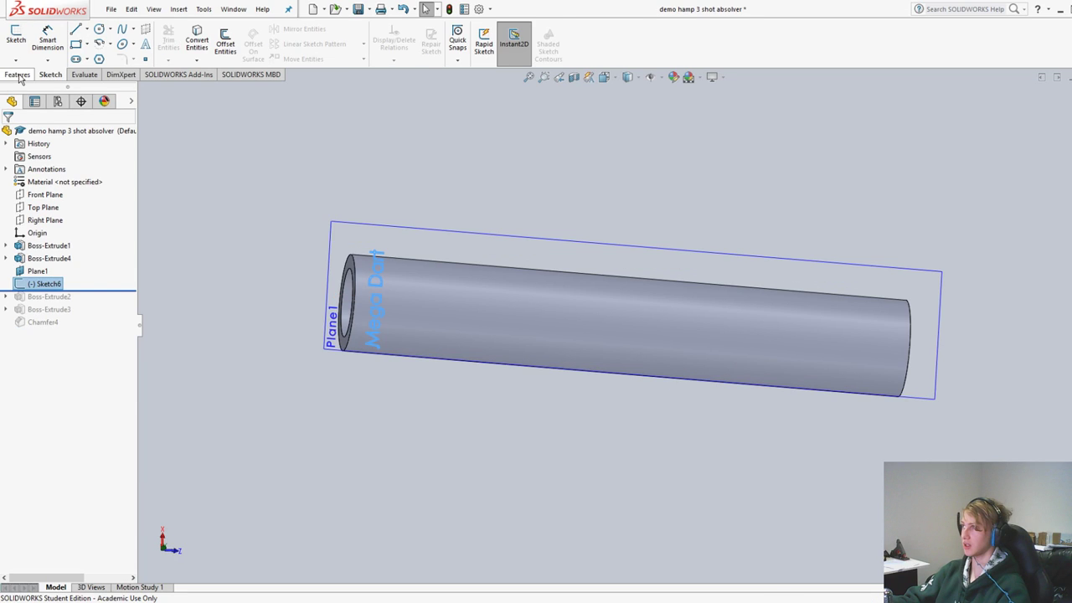
# Try wrapping the text sketch onto the tube's outer face as a 1 mm emboss, and undo the wrap
pyautogui.click(17, 75)
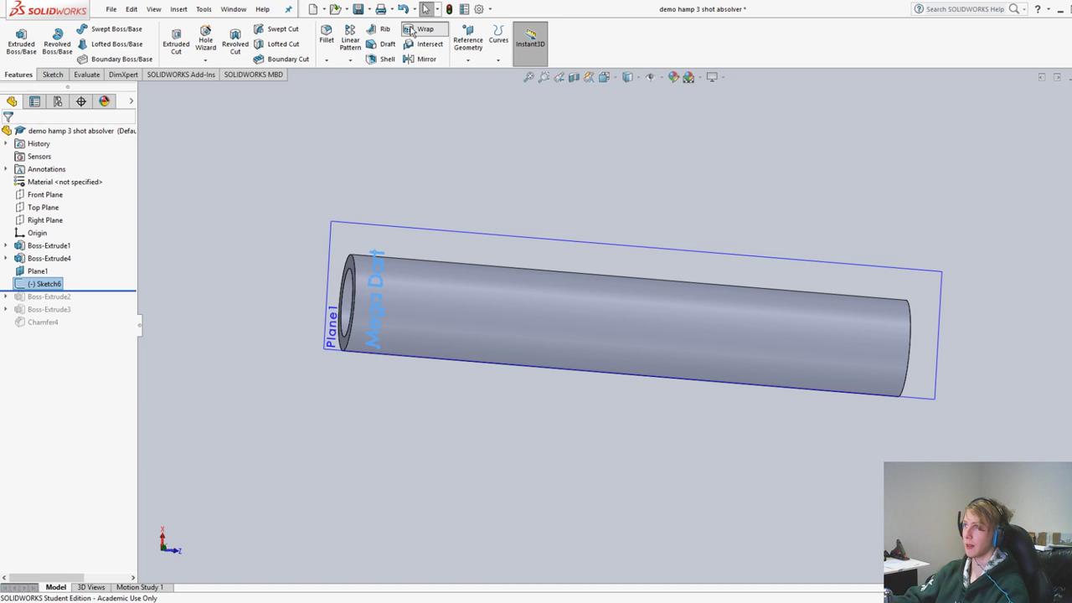
pyautogui.click(423, 29)
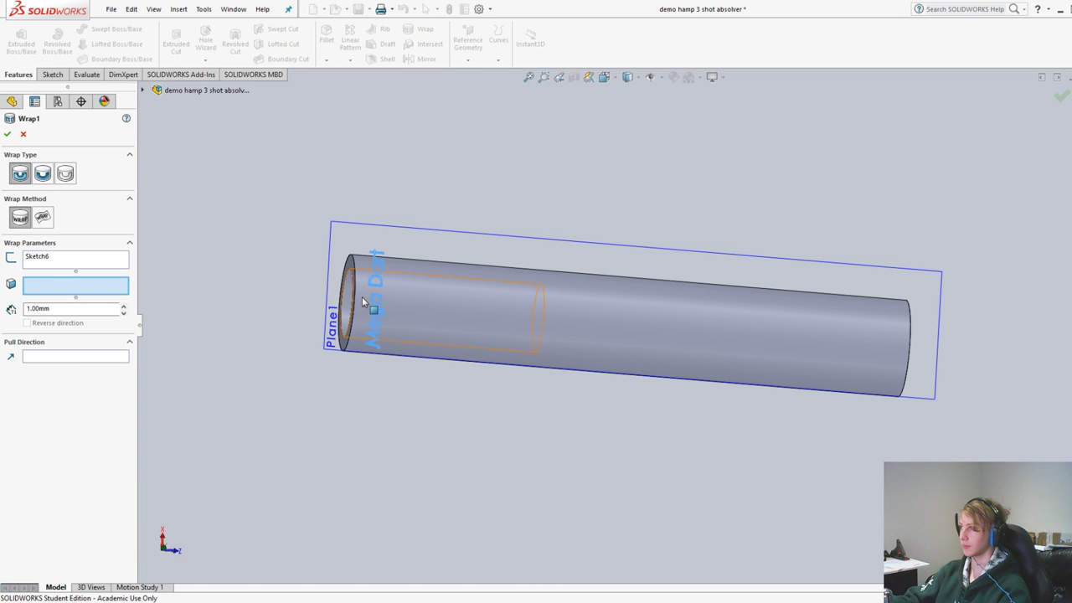
pyautogui.click(363, 301)
pyautogui.moveTo(362, 301); pyautogui.dragTo(605, 321, button='middle')
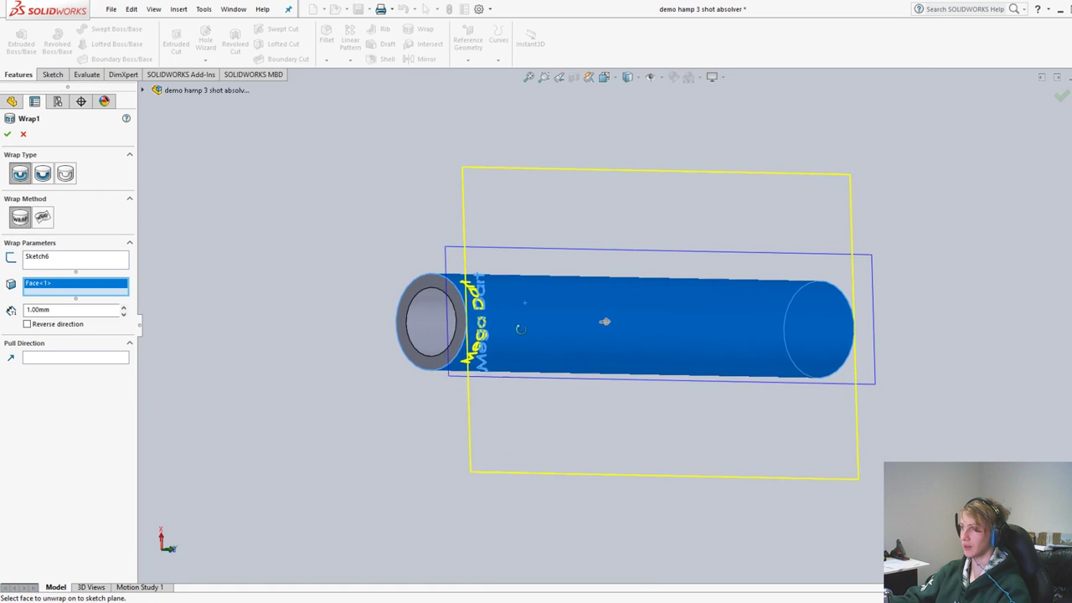
pyautogui.scroll(-5, 614, 343)
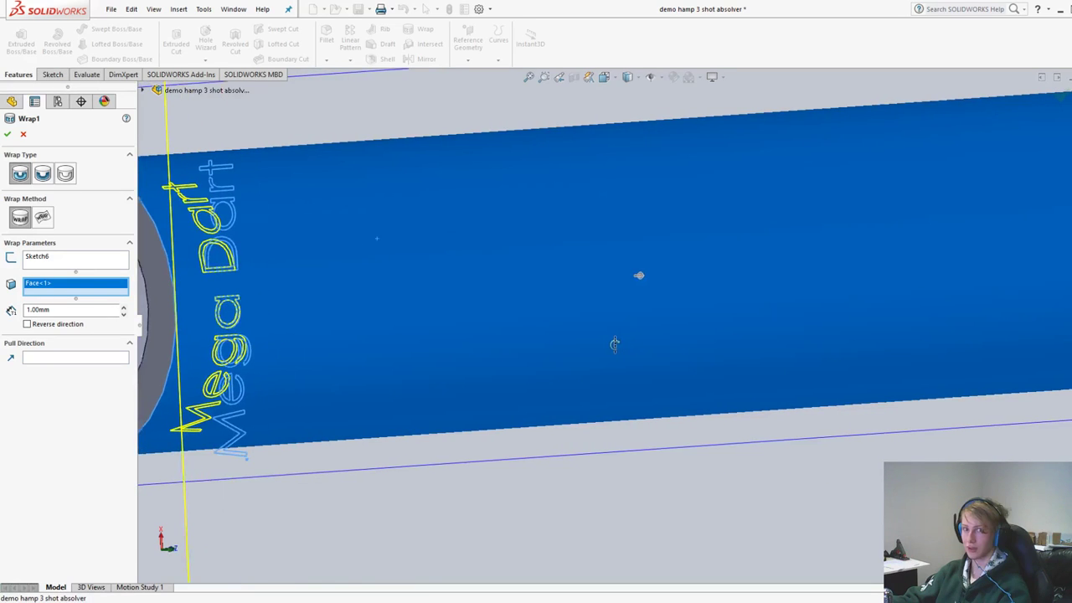
pyautogui.press('f')
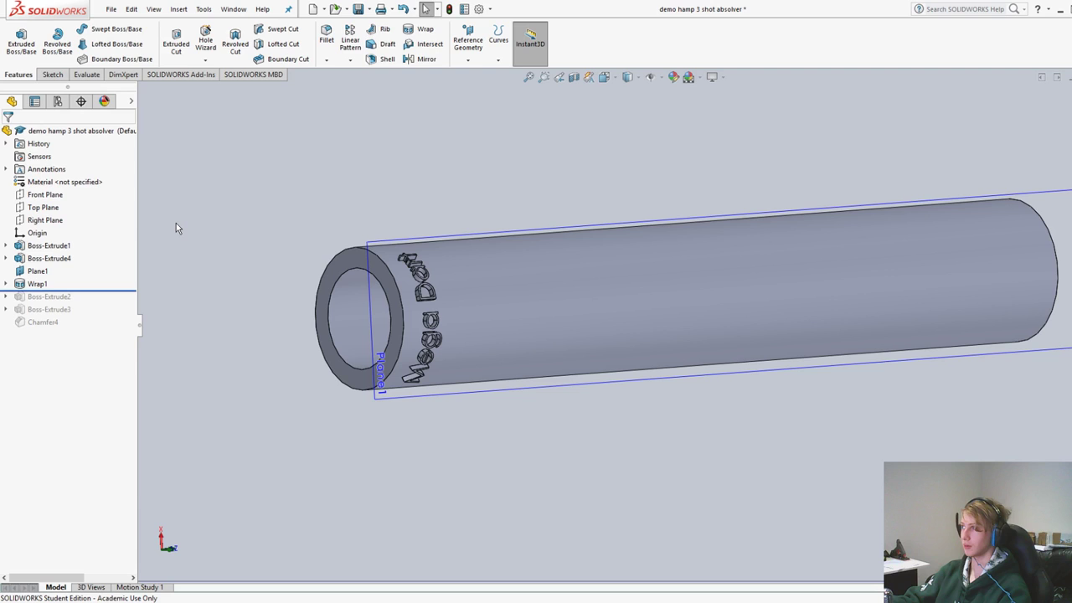
pyautogui.moveTo(435, 281)
pyautogui.mouseDown(button='middle')
pyautogui.moveTo(443, 270)
pyautogui.moveTo(432, 268)
pyautogui.mouseUp(button='middle')
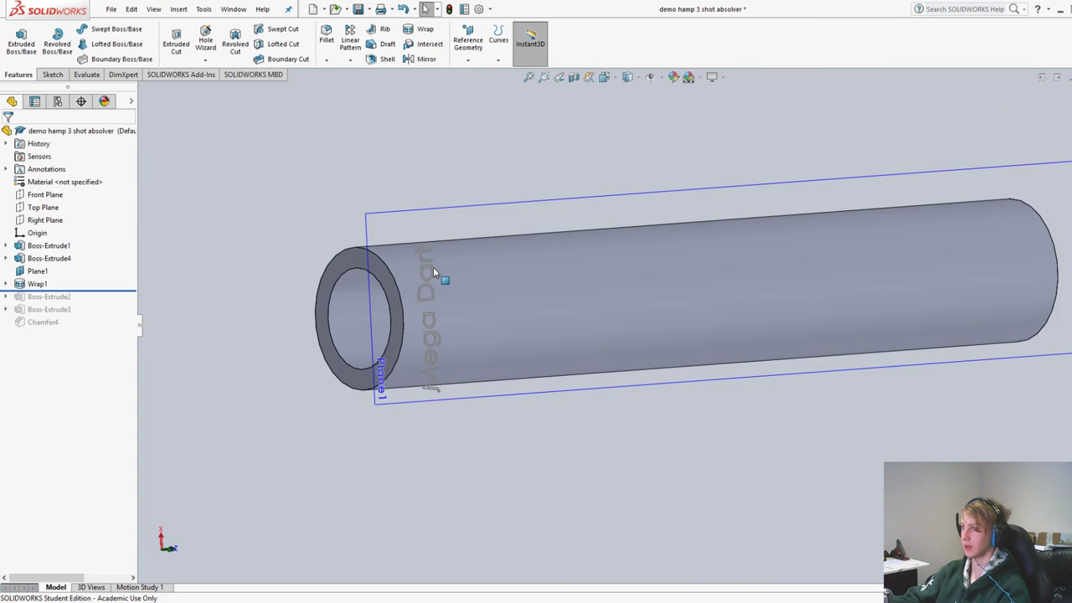
pyautogui.hotkey('ctrl', 'z')
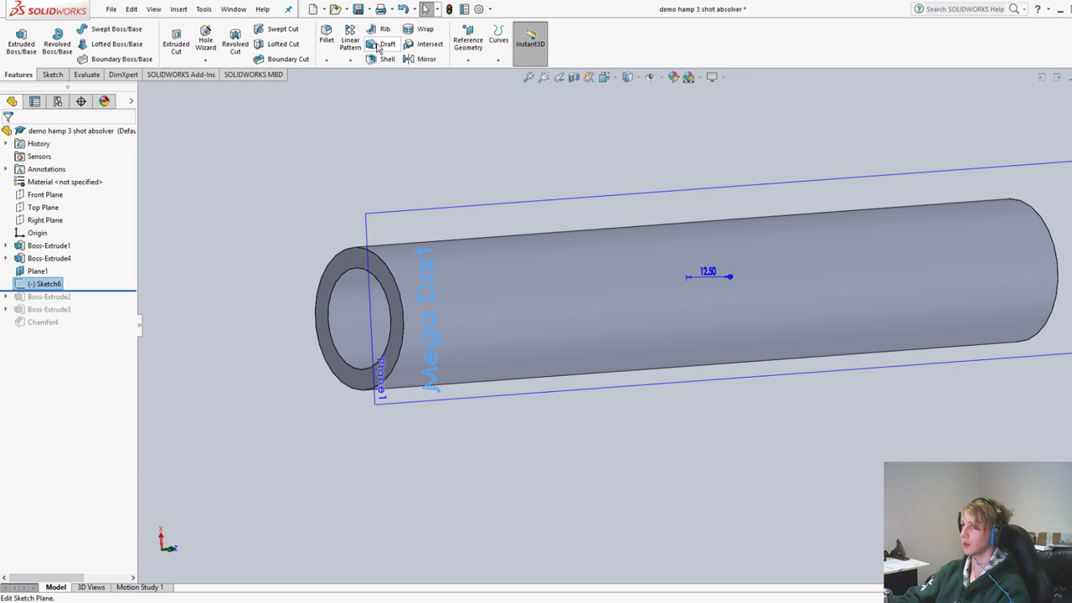
# Wrap the "Mega Dart" text sketch onto the tube's outer face as a 1 mm deboss
pyautogui.click(426, 29)
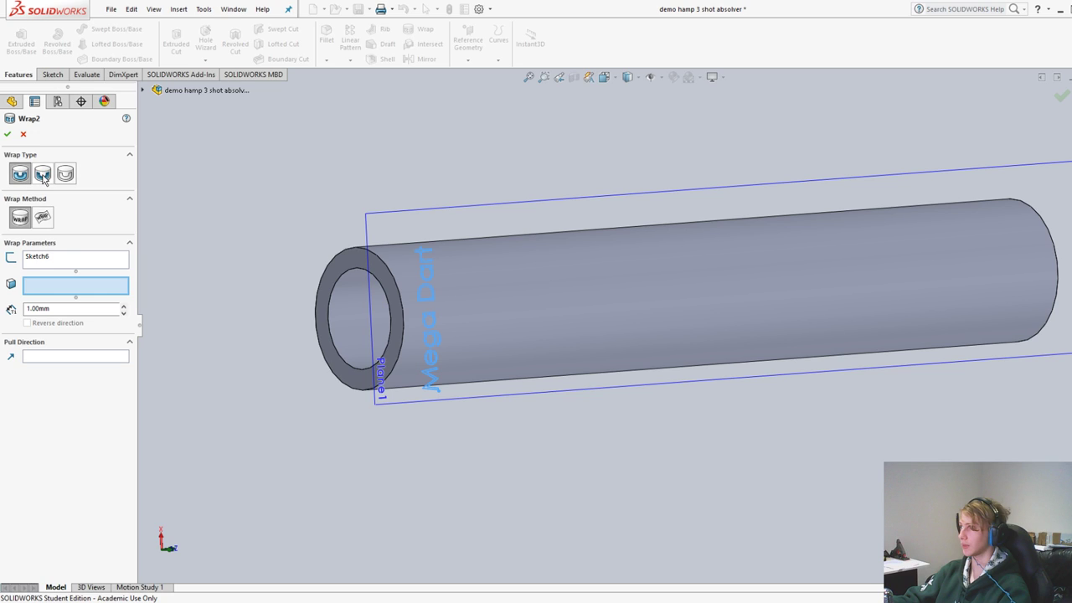
pyautogui.click(42, 176)
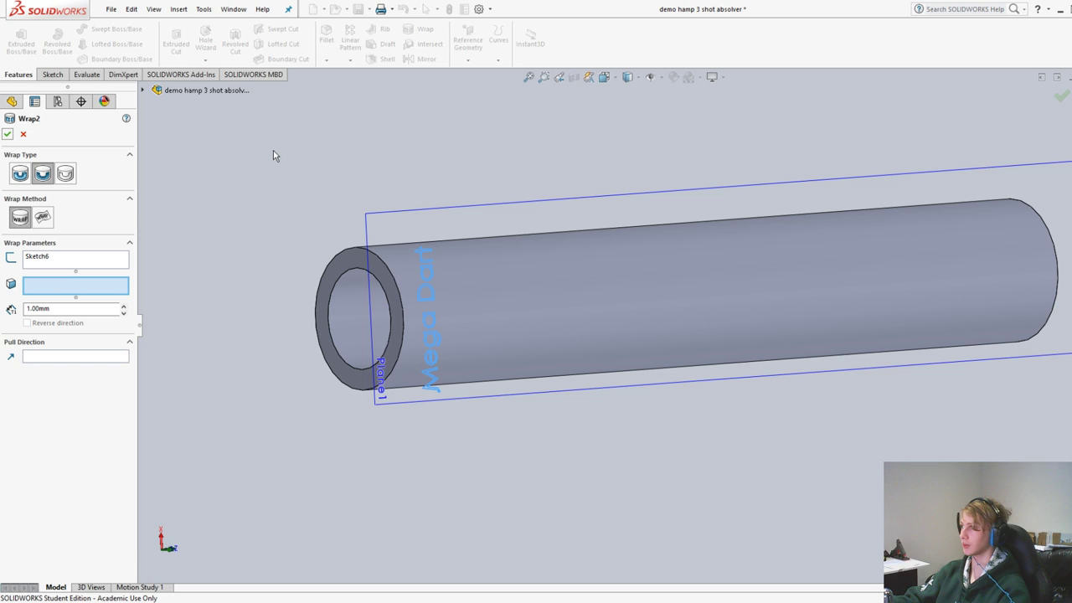
pyautogui.click(570, 295)
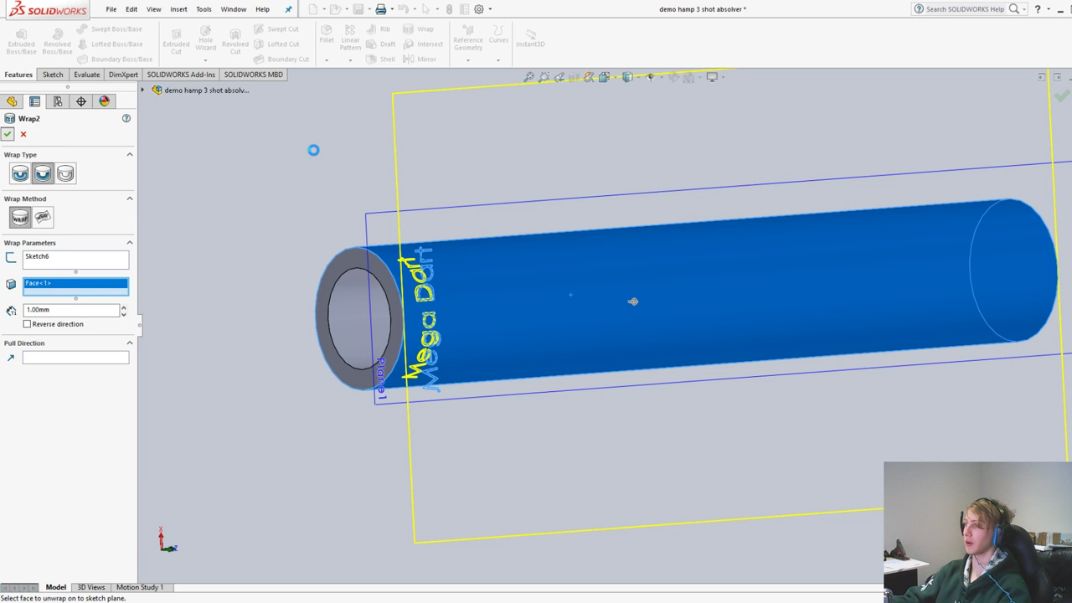
pyautogui.moveTo(313, 150); pyautogui.dragTo(502, 147, button='middle')
pyautogui.scroll(3, 732, 224)
pyautogui.moveTo(732, 225)
pyautogui.mouseDown(button='middle')
pyautogui.moveTo(762, 232)
pyautogui.moveTo(784, 211)
pyautogui.moveTo(735, 215)
pyautogui.mouseUp(button='middle')
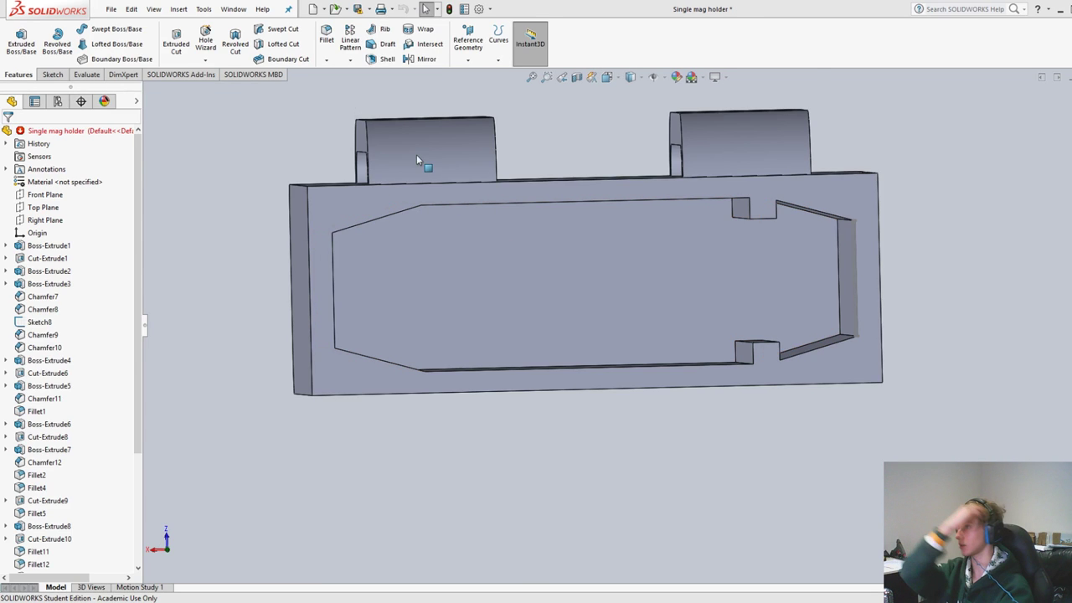
# Save the mag holder part under the new name "Single mag holder V3"
pyautogui.moveTo(416, 159); pyautogui.dragTo(707, 190, button='middle')
pyautogui.scroll(5, 943, 163)
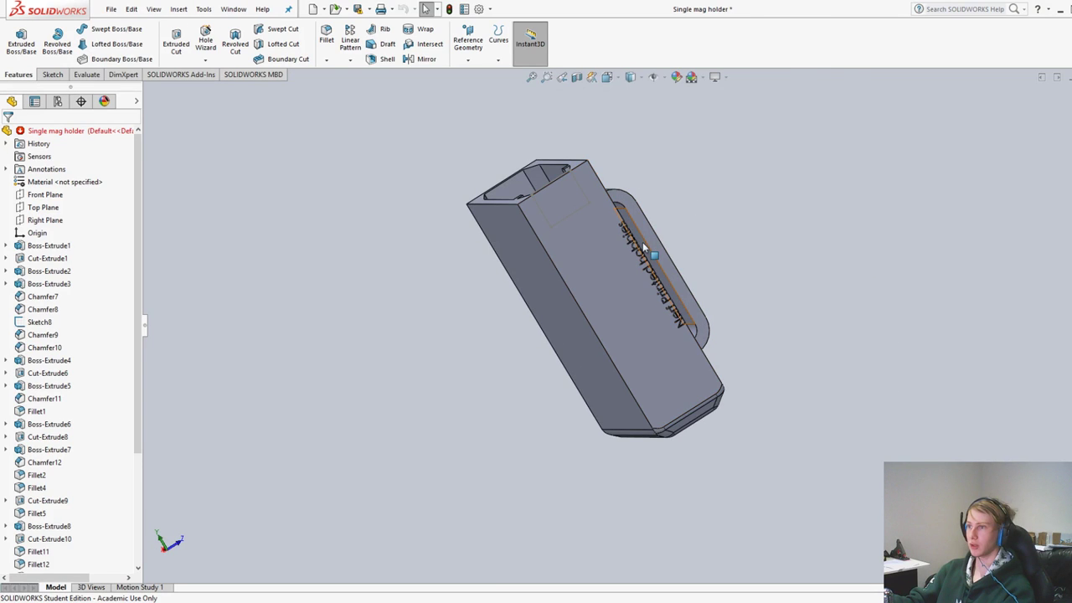
pyautogui.moveTo(642, 242); pyautogui.dragTo(318, 126, button='middle')
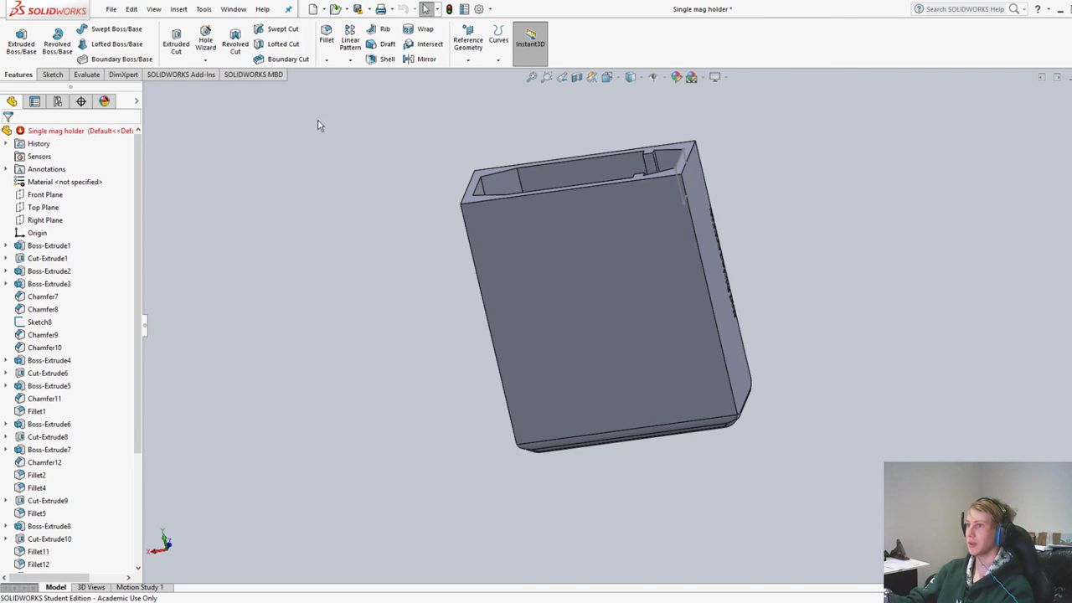
pyautogui.hotkey('ctrl', 'shift', 's')
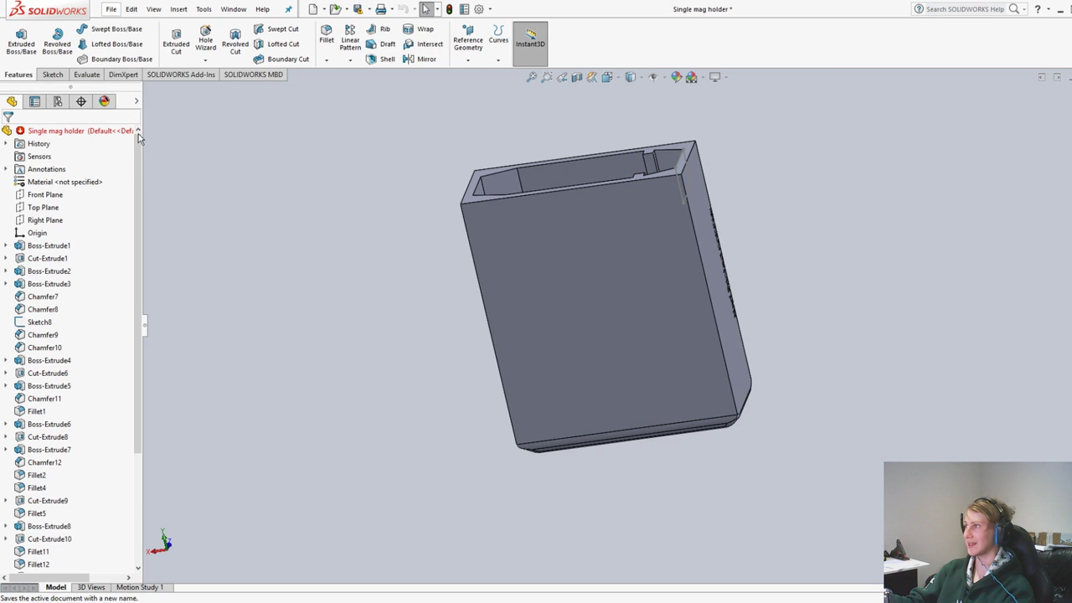
pyautogui.click(138, 138)
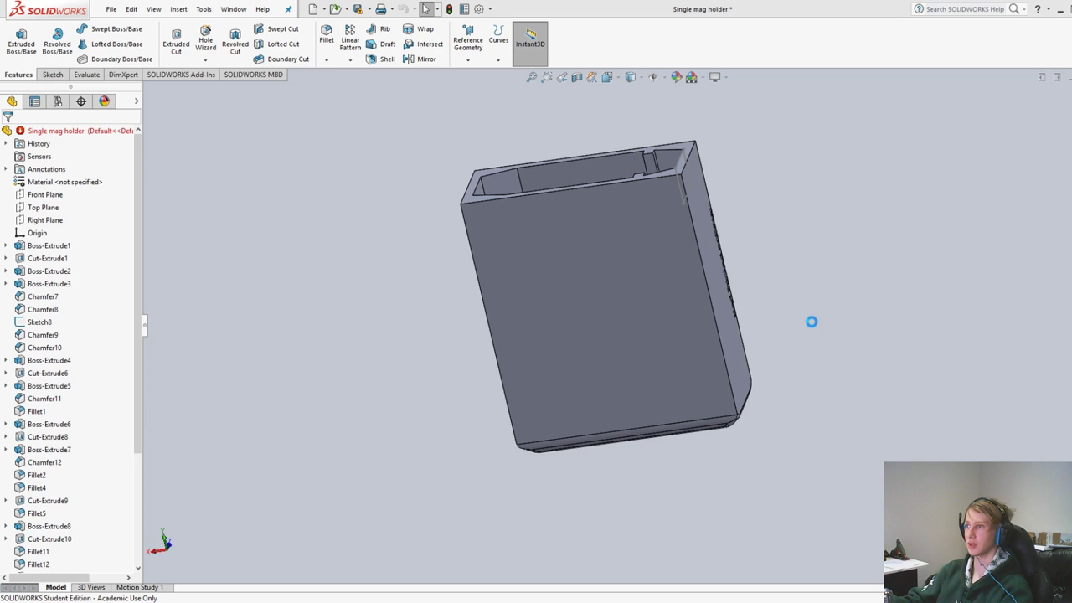
pyautogui.moveTo(811, 322); pyautogui.dragTo(762, 415, button='middle')
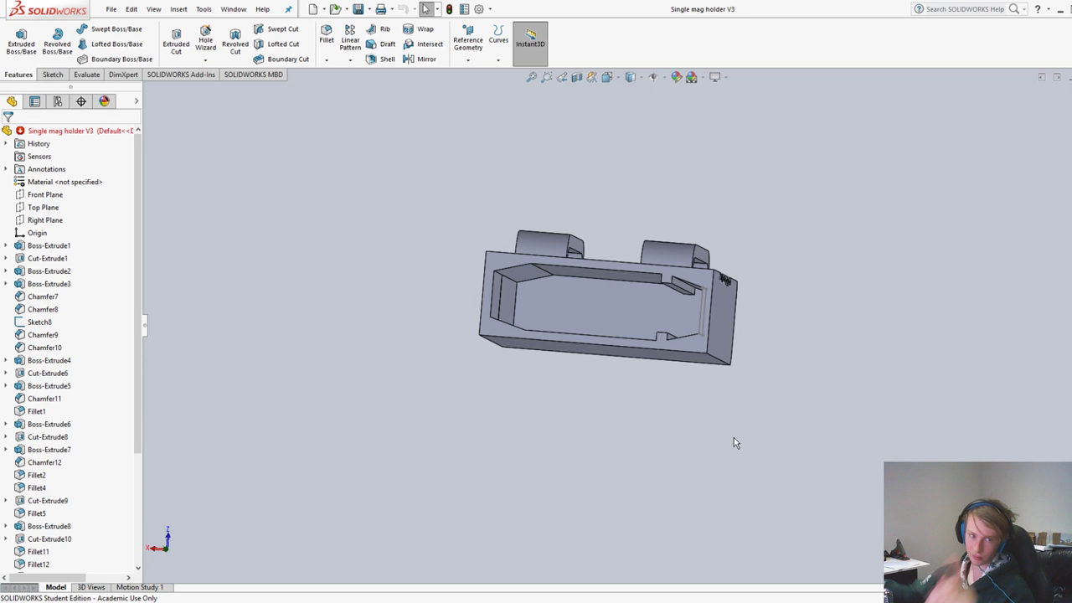
pyautogui.moveTo(733, 437); pyautogui.dragTo(687, 266, button='middle')
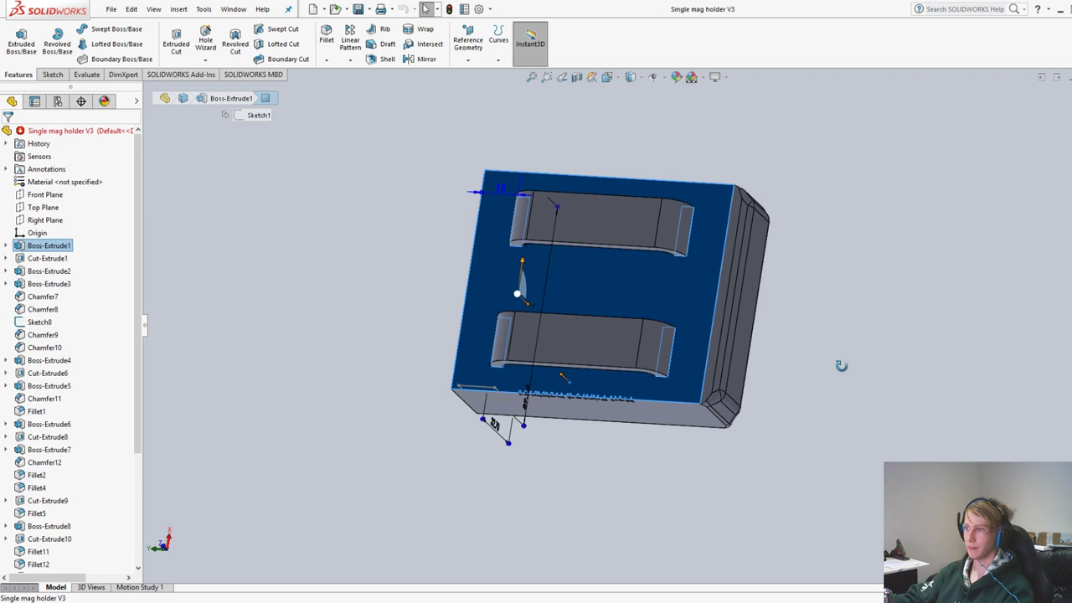
# Try deleting the Fillet2 feature together with its dependent belt-loop features, and undo the deletion
pyautogui.hotkey('ctrl', '8')
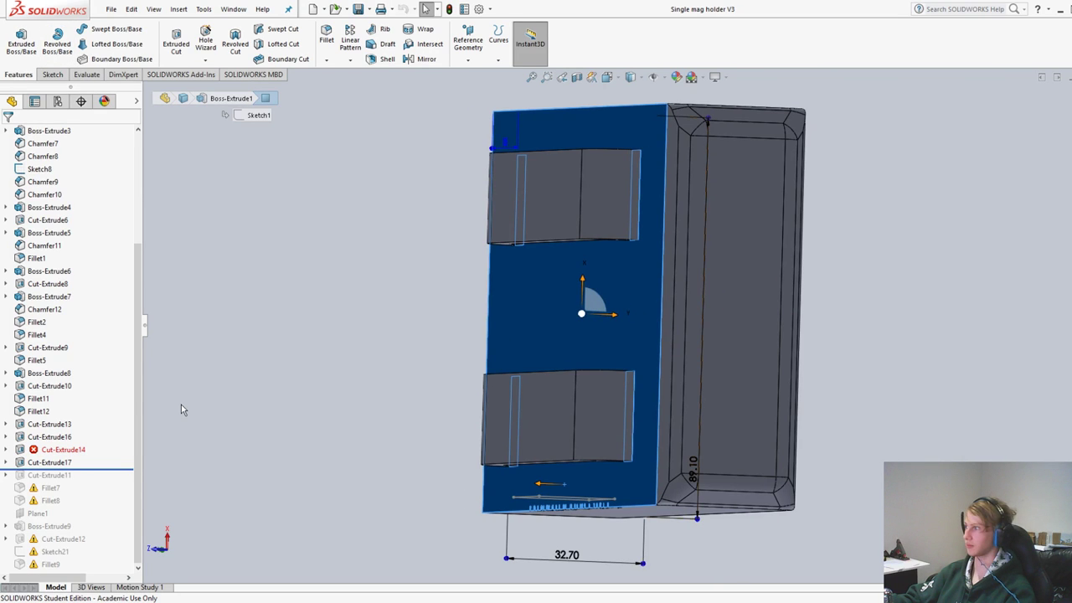
pyautogui.click(39, 411)
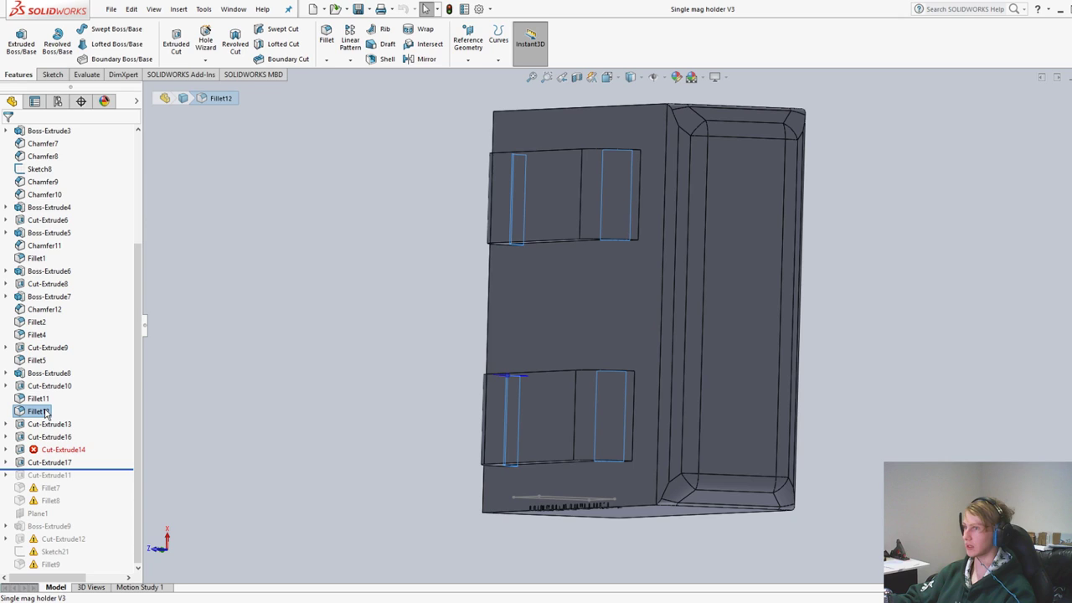
pyautogui.click(37, 324)
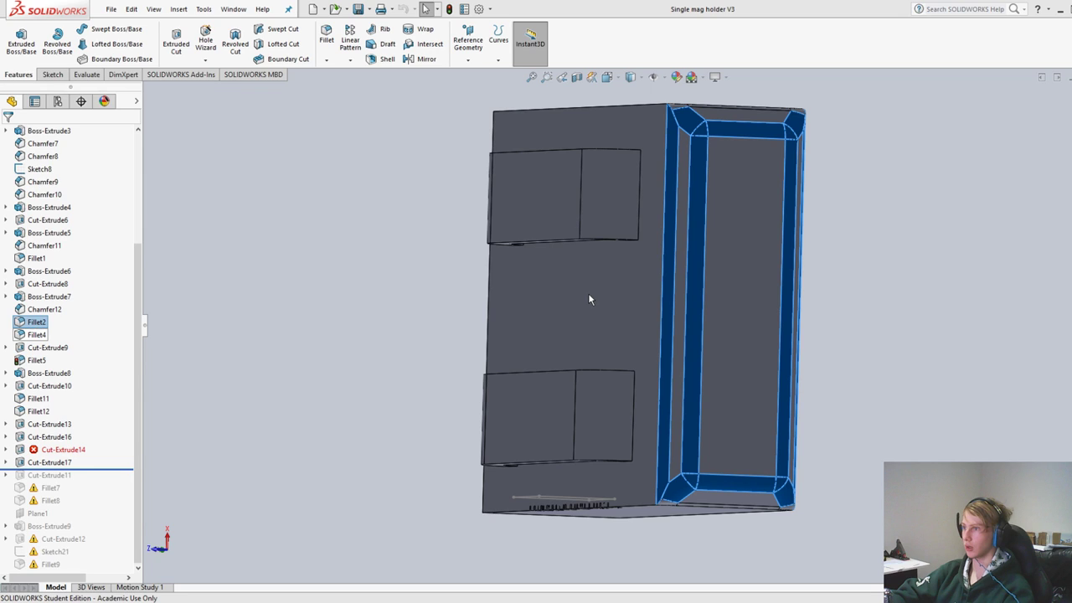
pyautogui.press('Delete')
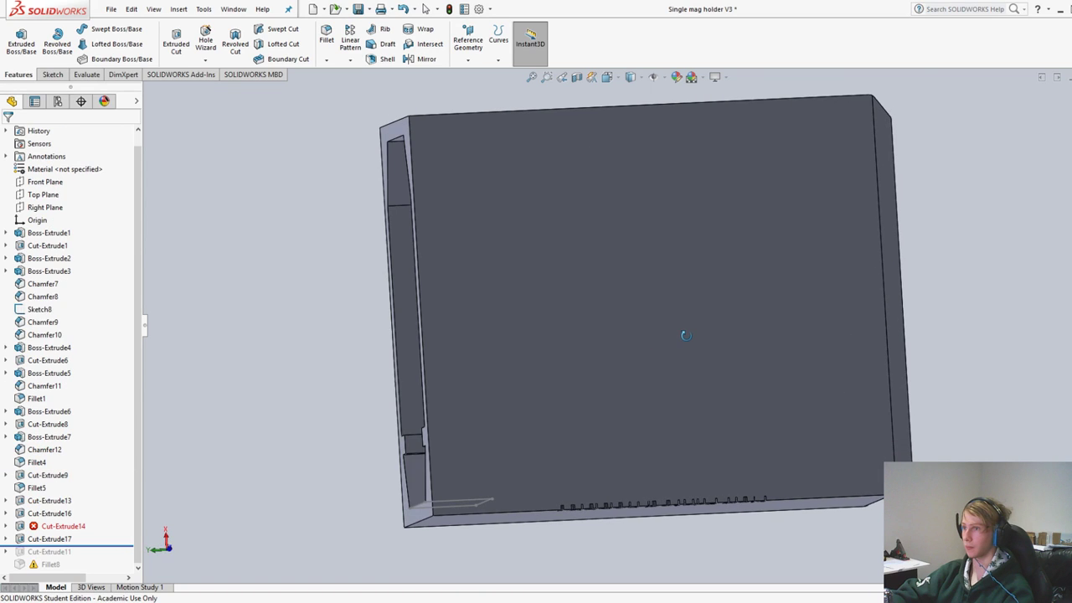
pyautogui.moveTo(686, 335); pyautogui.dragTo(846, 332, button='middle')
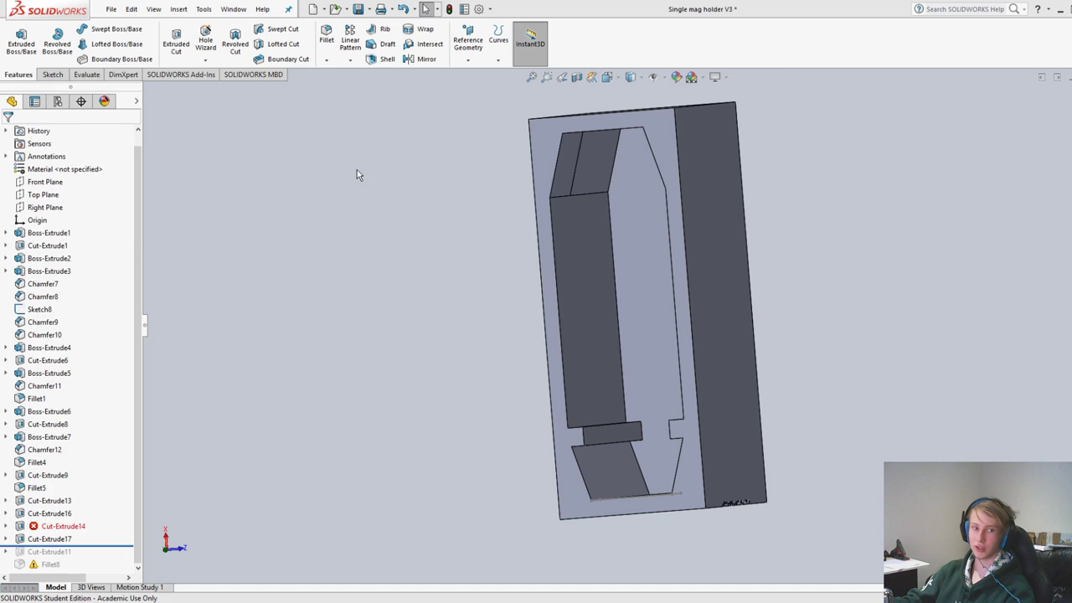
pyautogui.hotkey('ctrl', 'z')
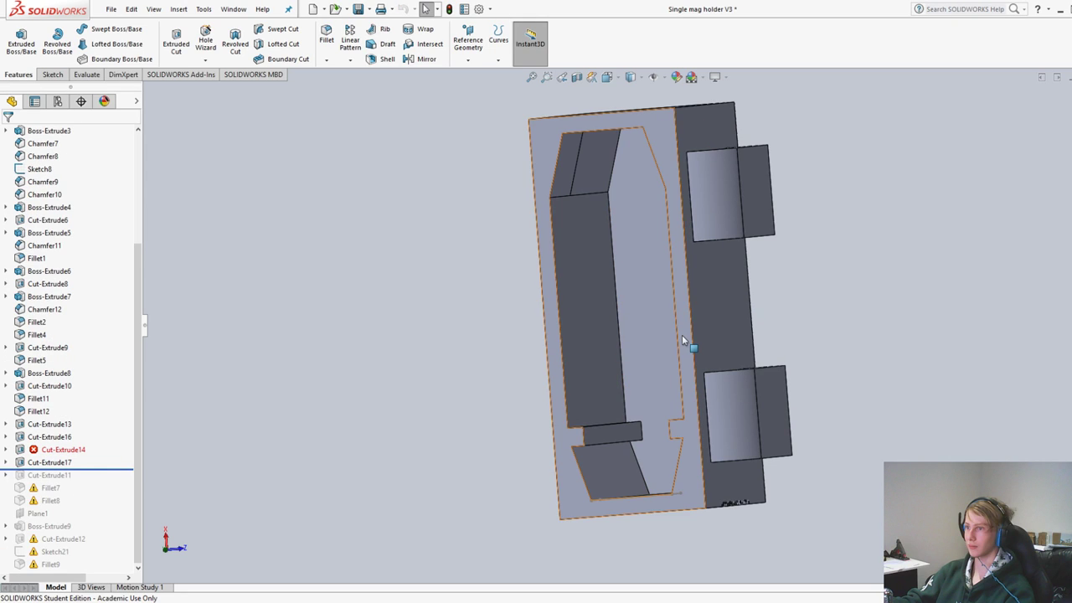
# Roll the feature history back to just before Cut-Extrude17, try deleting Fillet2 again, and undo the deletion
pyautogui.moveTo(683, 336); pyautogui.dragTo(360, 351, button='middle')
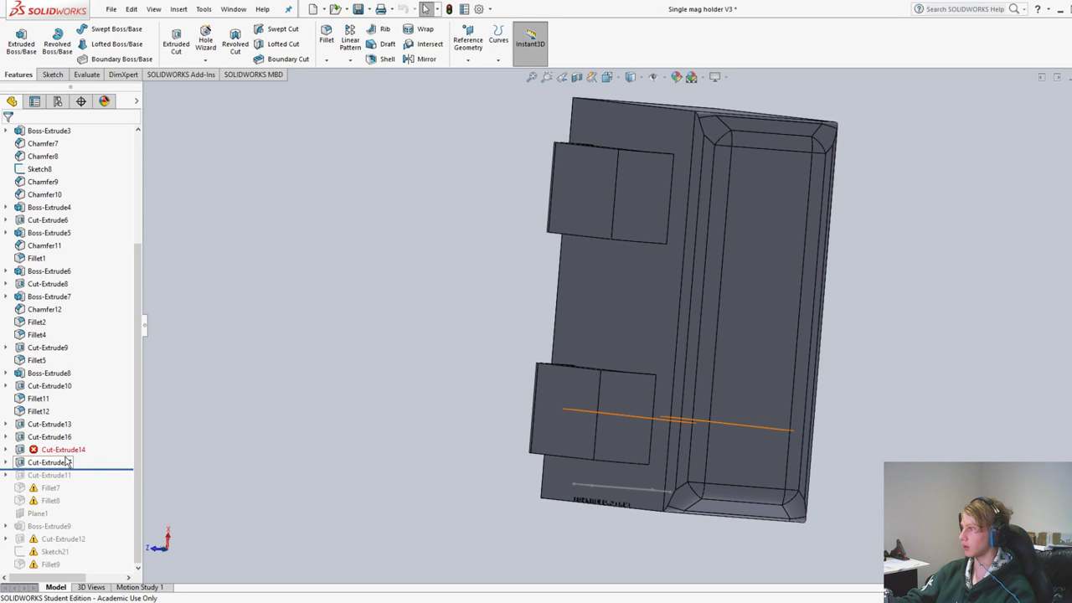
pyautogui.click(41, 246)
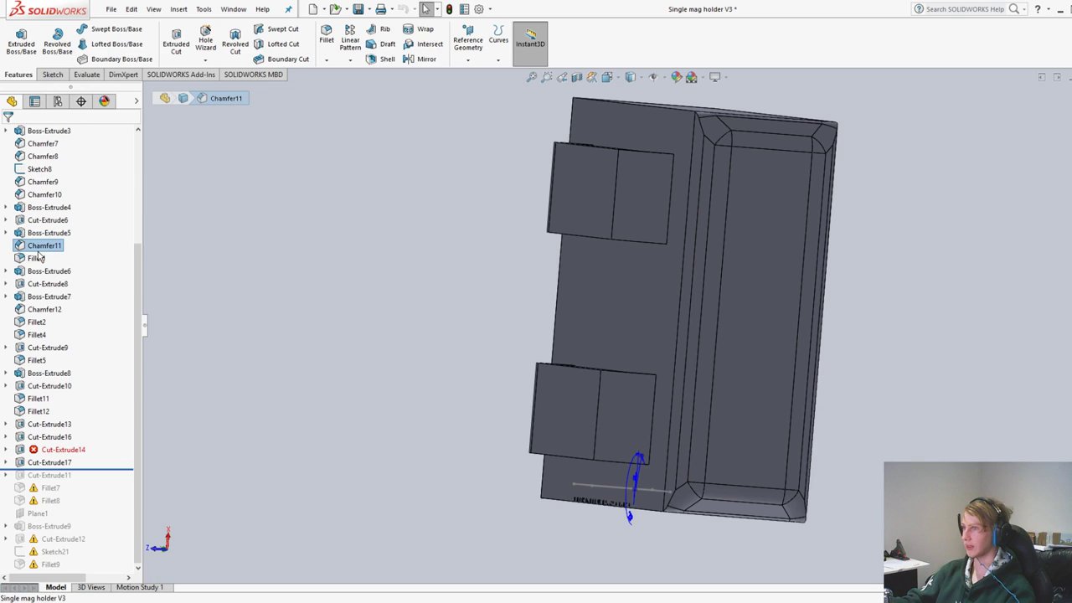
pyautogui.click(36, 258)
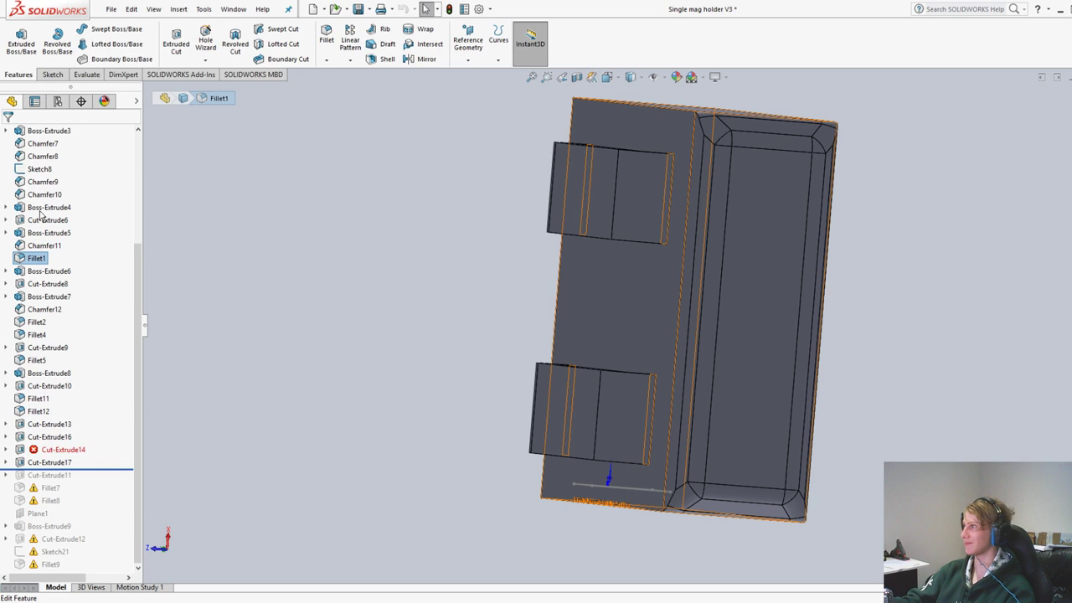
pyautogui.click(36, 323)
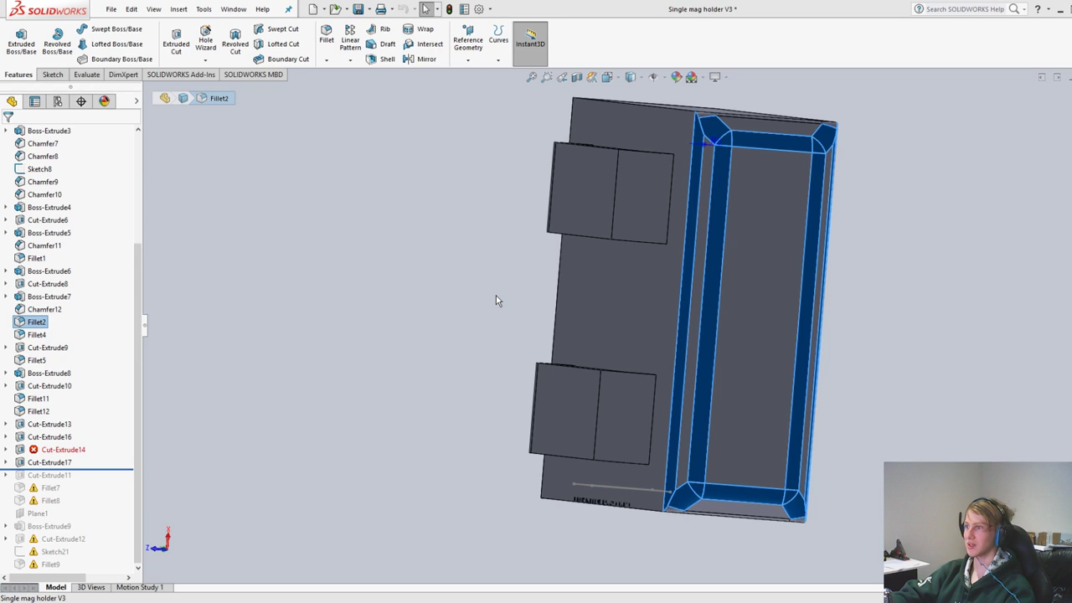
pyautogui.hotkey('ctrl', 'q')
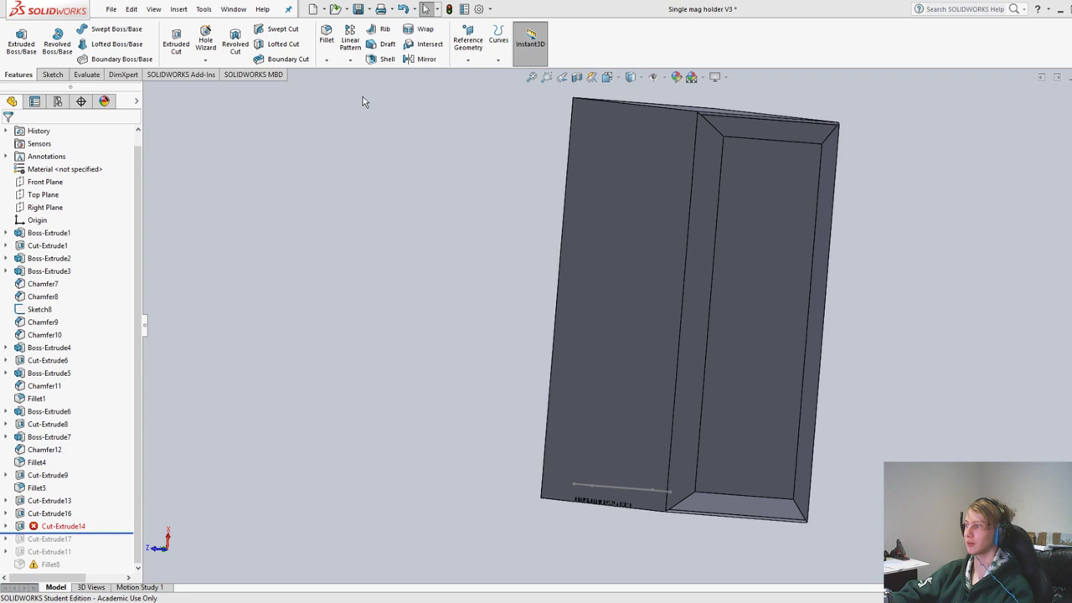
pyautogui.moveTo(620, 251)
pyautogui.mouseDown(button='middle')
pyautogui.moveTo(641, 242)
pyautogui.moveTo(632, 249)
pyautogui.mouseUp(button='middle')
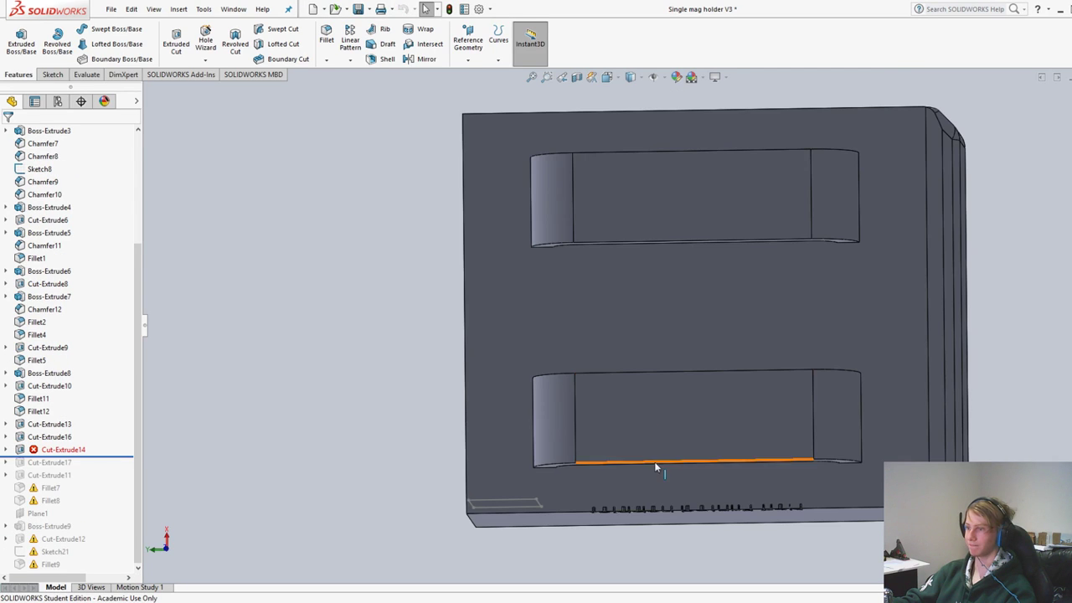
# Start a sketch on the loop-side face and draw a corner rectangle along its upper edge, running past the chamfered end
pyautogui.click(662, 477)
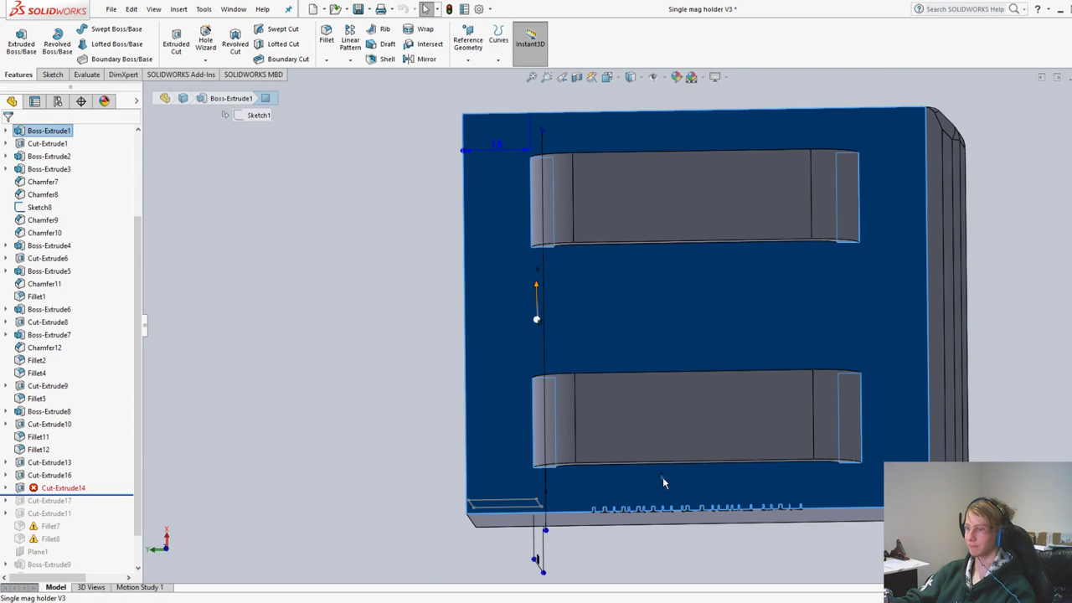
pyautogui.press('space')
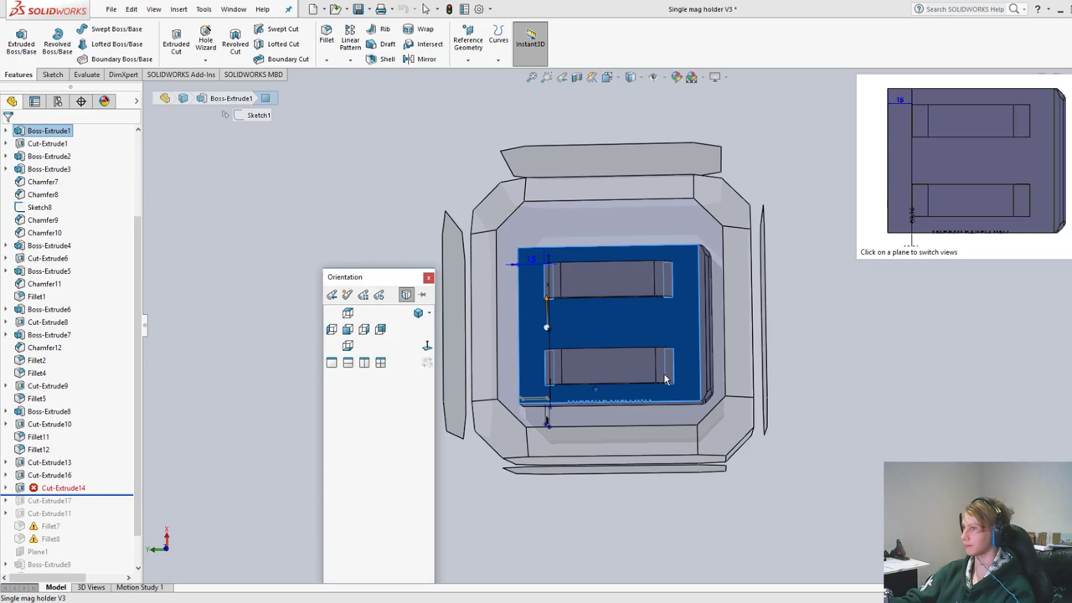
pyautogui.hotkey('ctrl', '8')
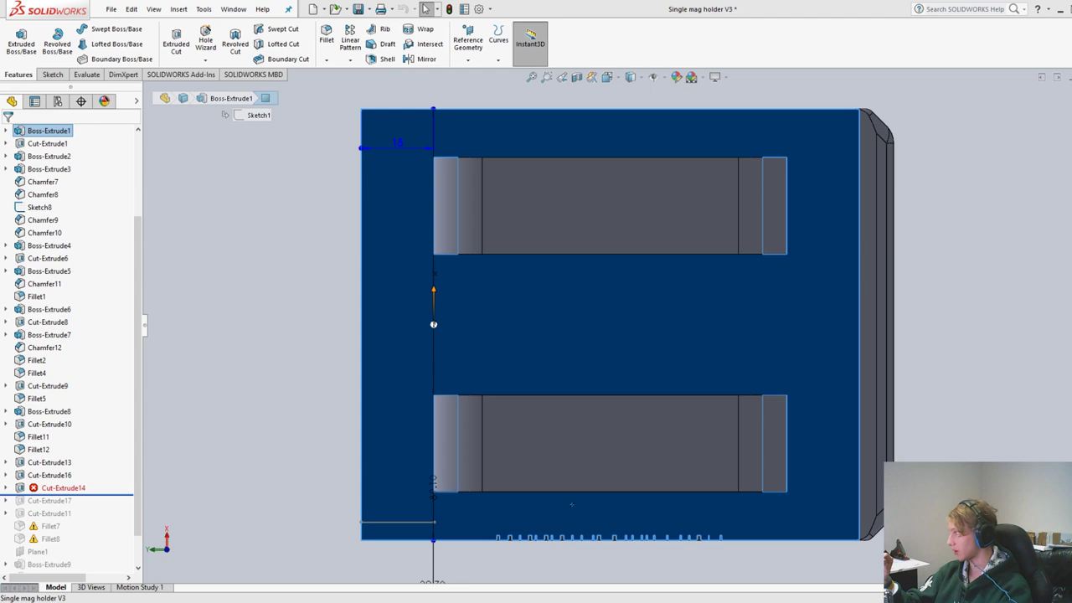
pyautogui.click(173, 48)
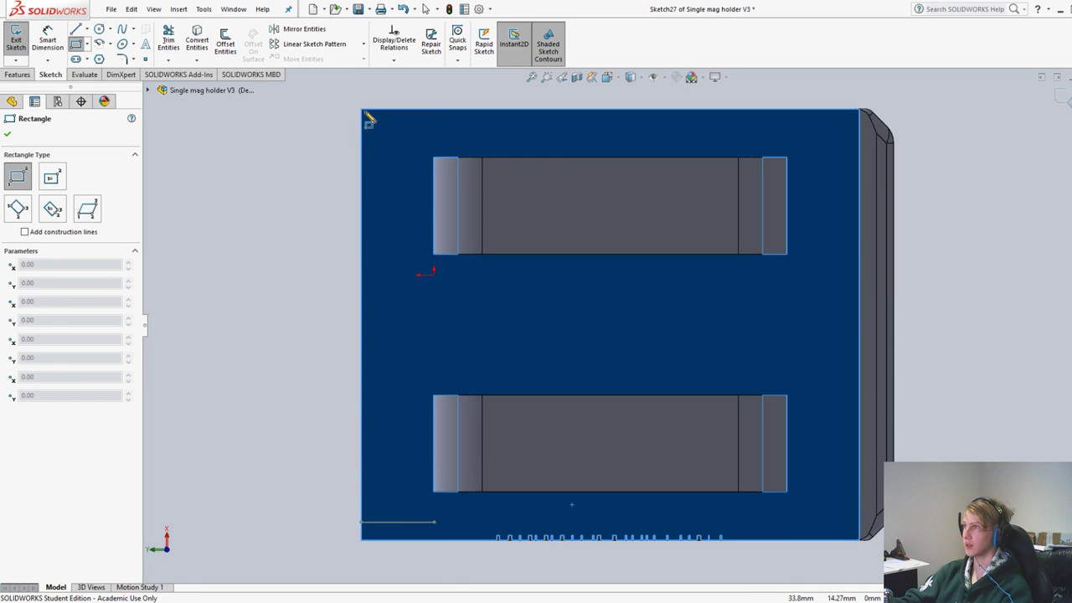
pyautogui.click(365, 115)
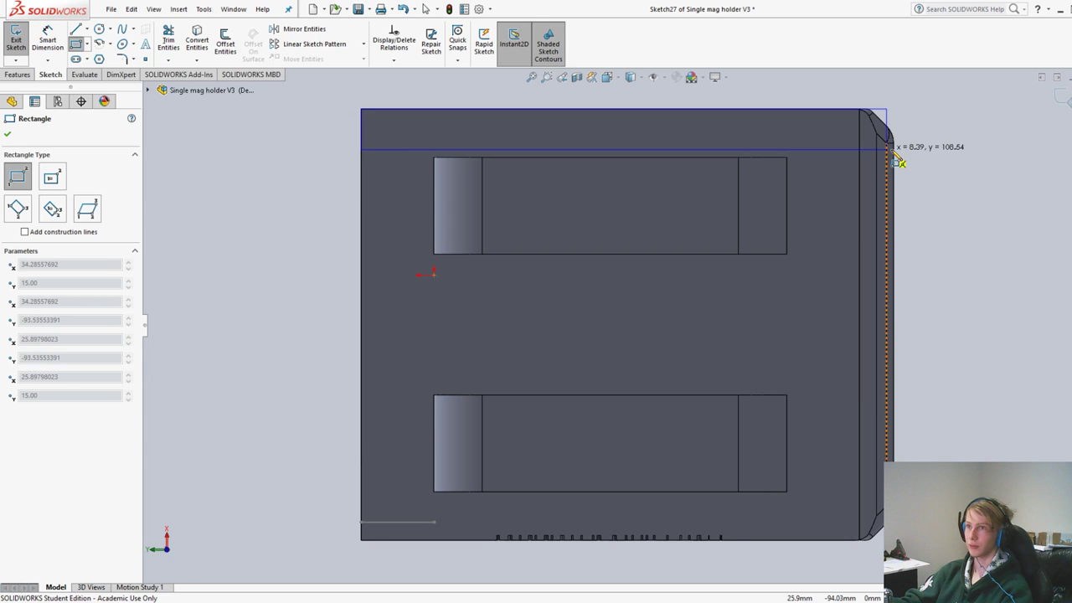
pyautogui.click(850, 136)
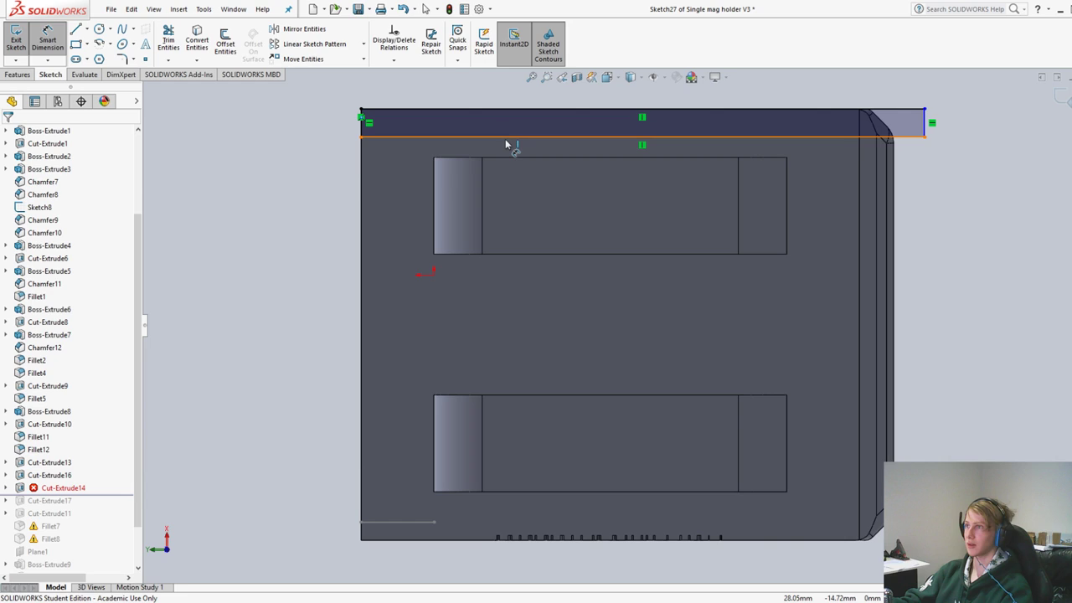
# Dimension the rectangle's lower edge to the upper loop's outer edge at 0 mm
pyautogui.click(506, 139)
pyautogui.click(513, 157)
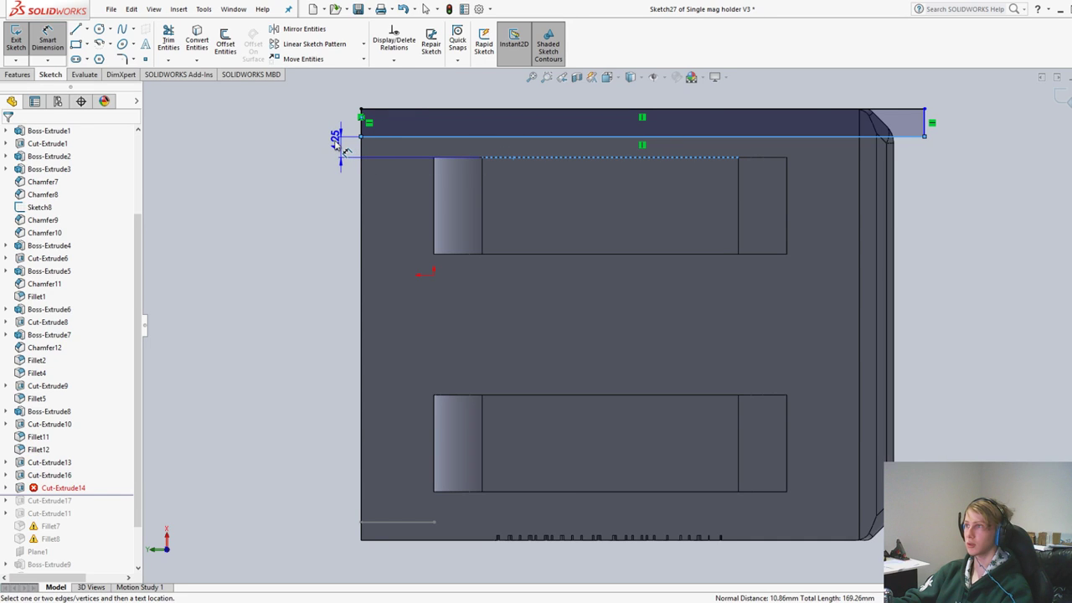
pyautogui.click(324, 151)
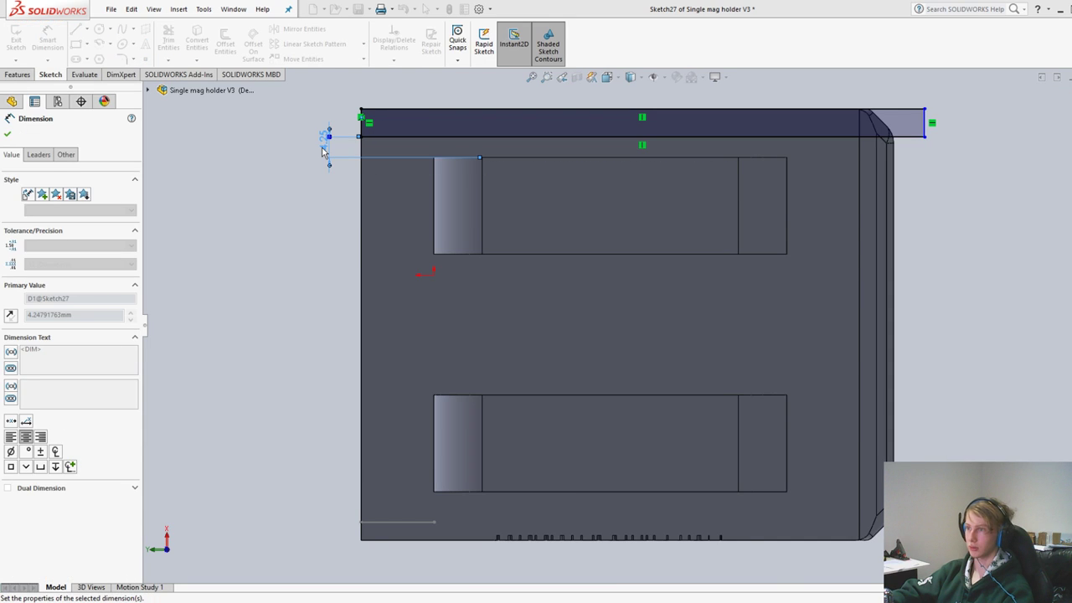
pyautogui.write('0')
pyautogui.press('Return')
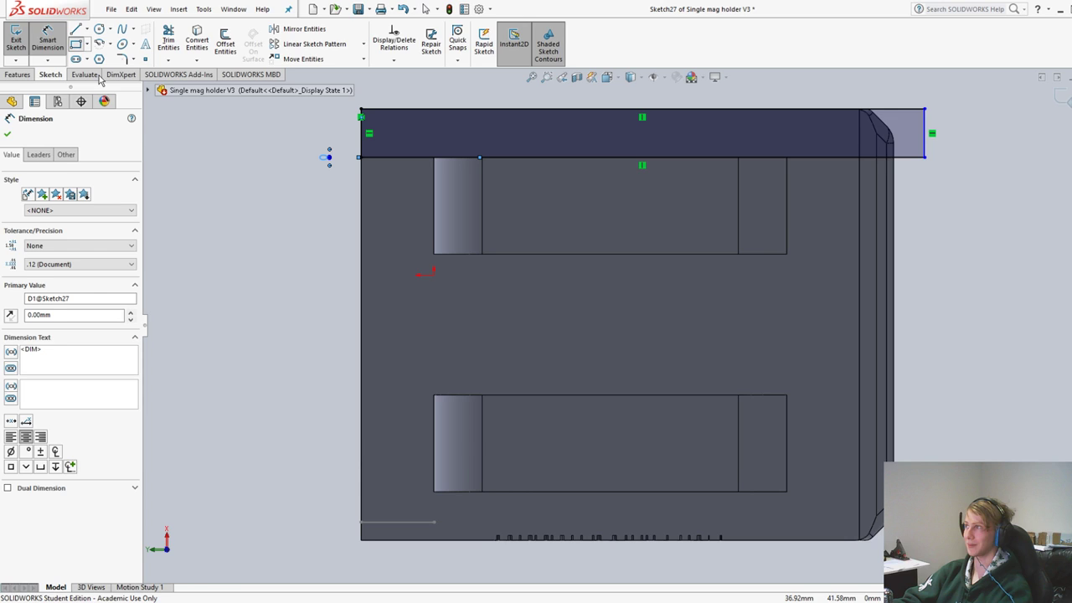
# Draw a second corner rectangle along the face's lower edge and set its distance to the lower loop's outer edge to 0 mm
pyautogui.click(76, 43)
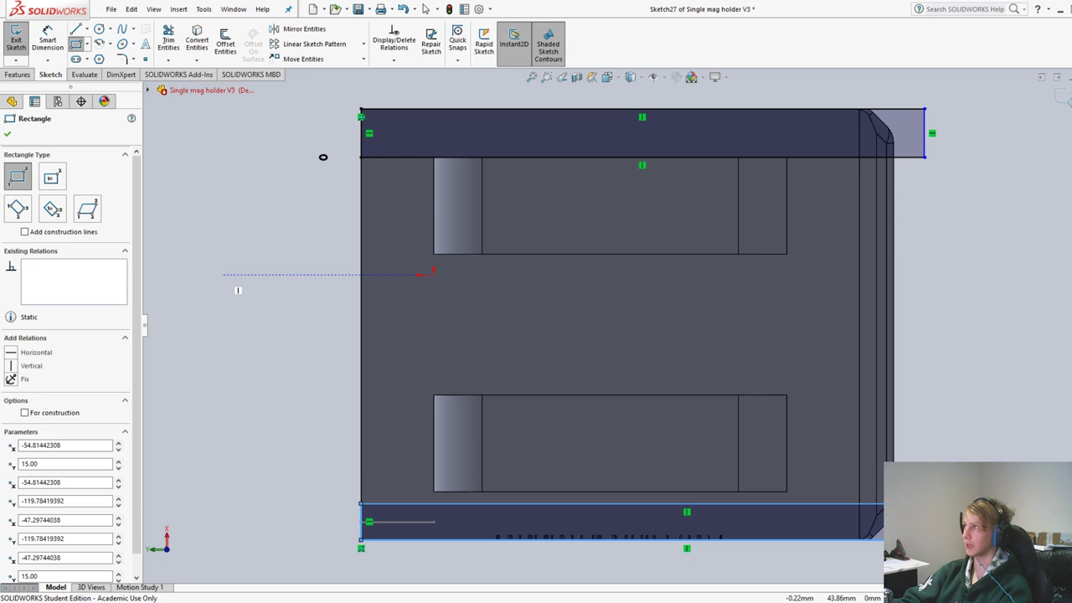
pyautogui.press('Escape')
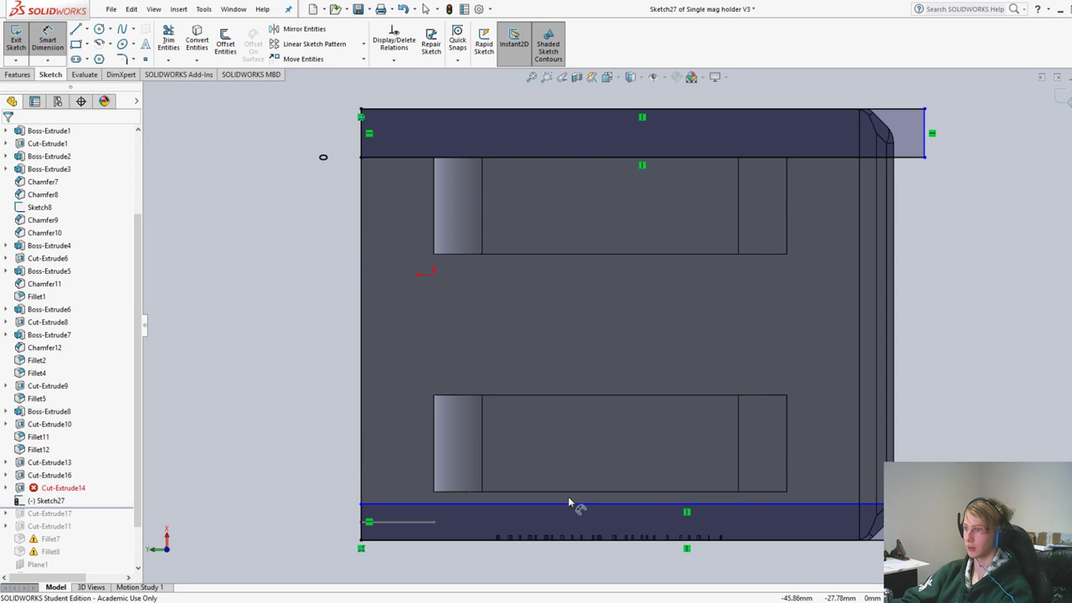
pyautogui.click(569, 504)
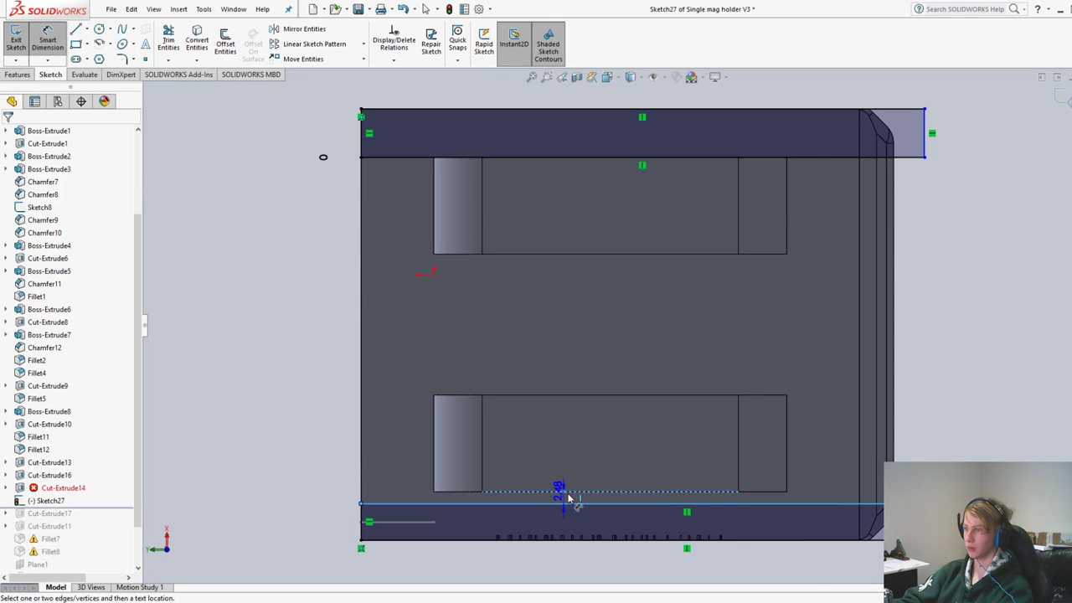
pyautogui.click(1015, 455)
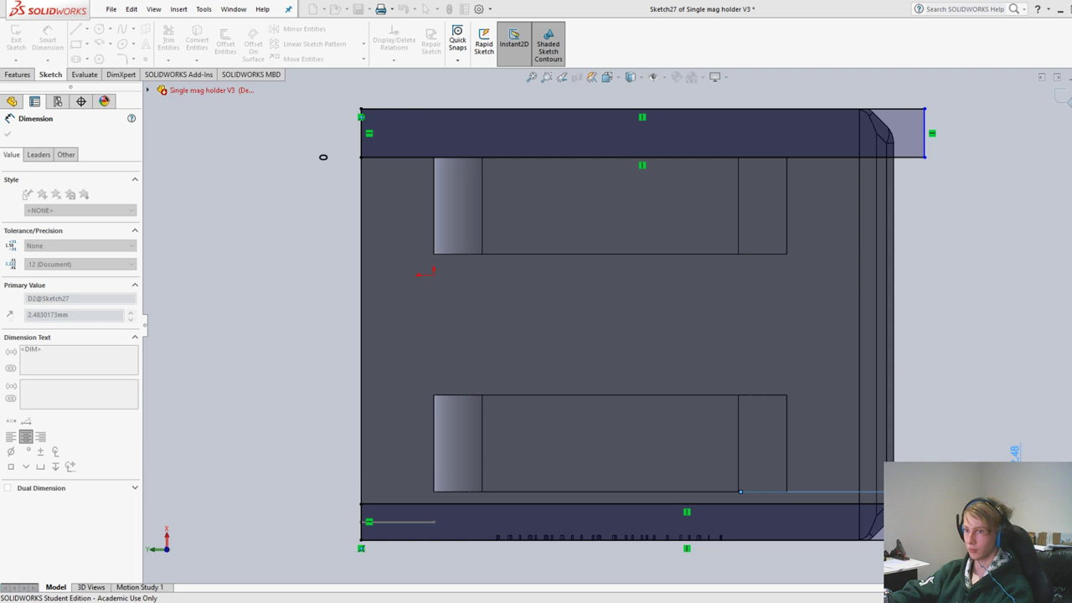
pyautogui.write('0')
pyautogui.press('Return')
# Cut both rectangles through the holder body with a blind Extruded Cut 50 mm deep
pyautogui.moveTo(737, 368); pyautogui.dragTo(896, 358, button='middle')
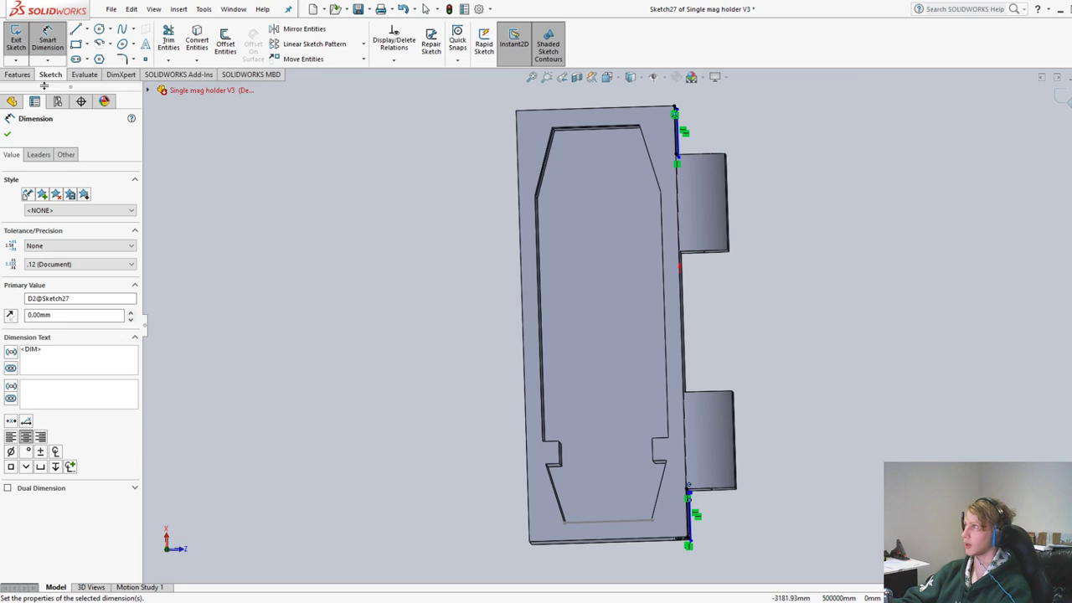
pyautogui.click(18, 74)
pyautogui.click(194, 42)
pyautogui.moveTo(330, 211); pyautogui.dragTo(335, 211, button='middle')
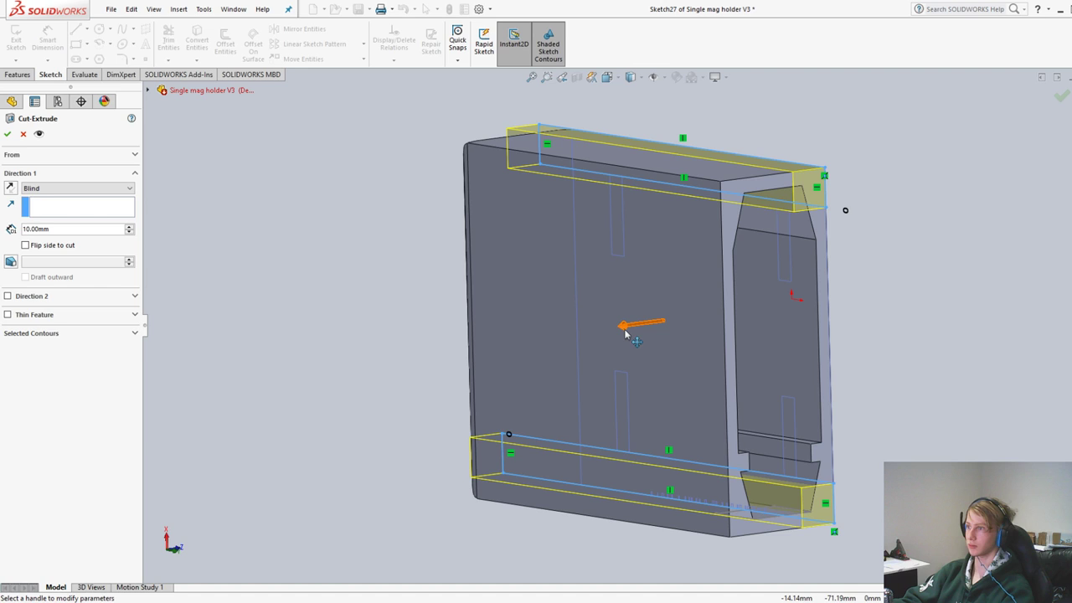
pyautogui.moveTo(625, 334); pyautogui.dragTo(621, 330, button='middle')
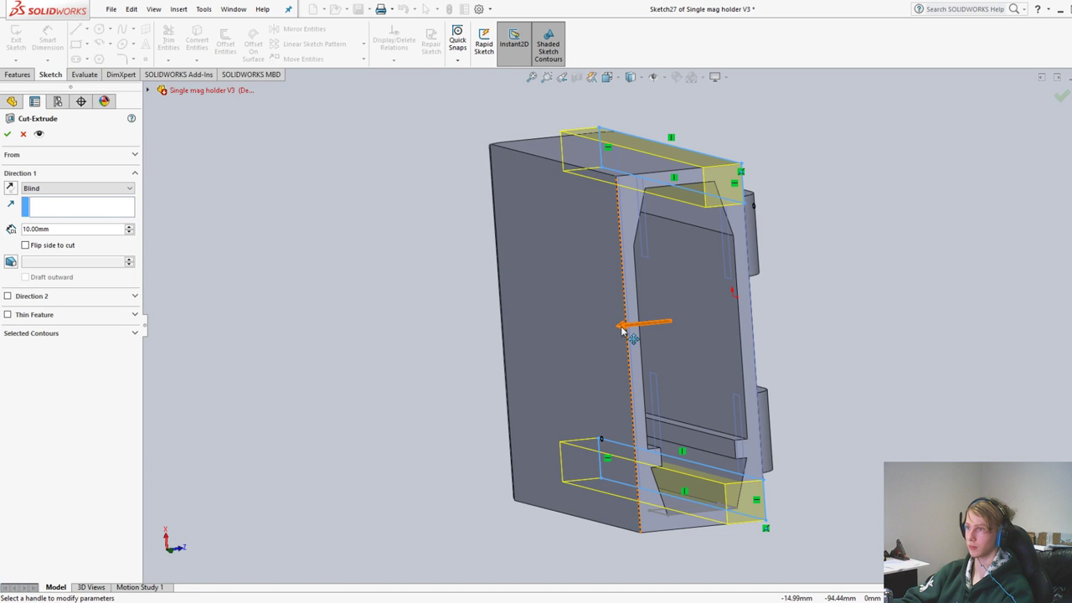
pyautogui.moveTo(622, 331); pyautogui.dragTo(376, 262)
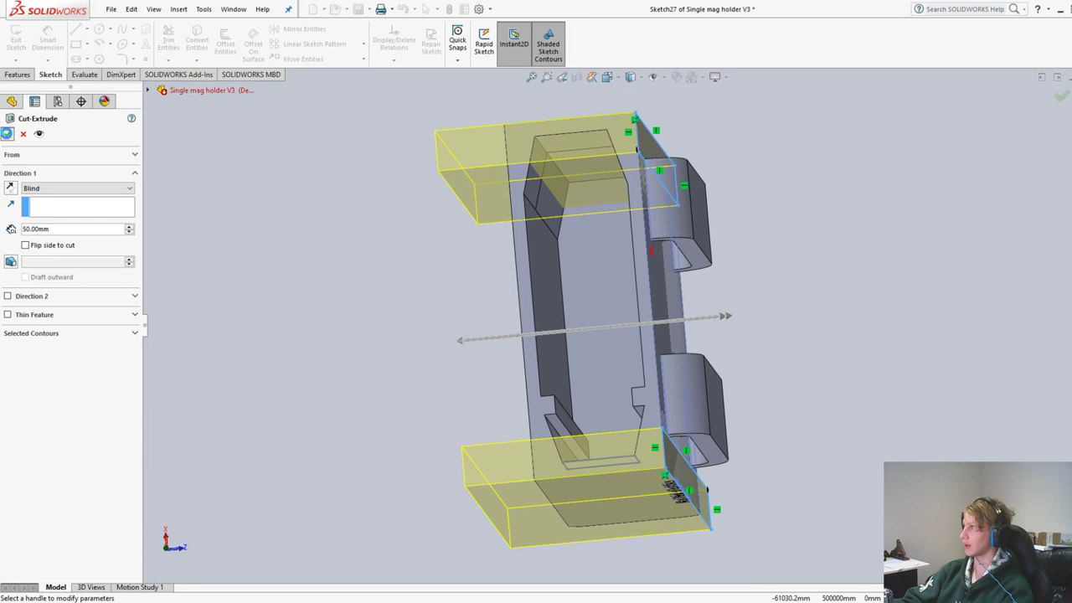
pyautogui.click(7, 134)
# Fillet the six long outer edges along both cut sides of the holder with a 5 mm radius
pyautogui.moveTo(402, 310); pyautogui.dragTo(658, 337, button='middle')
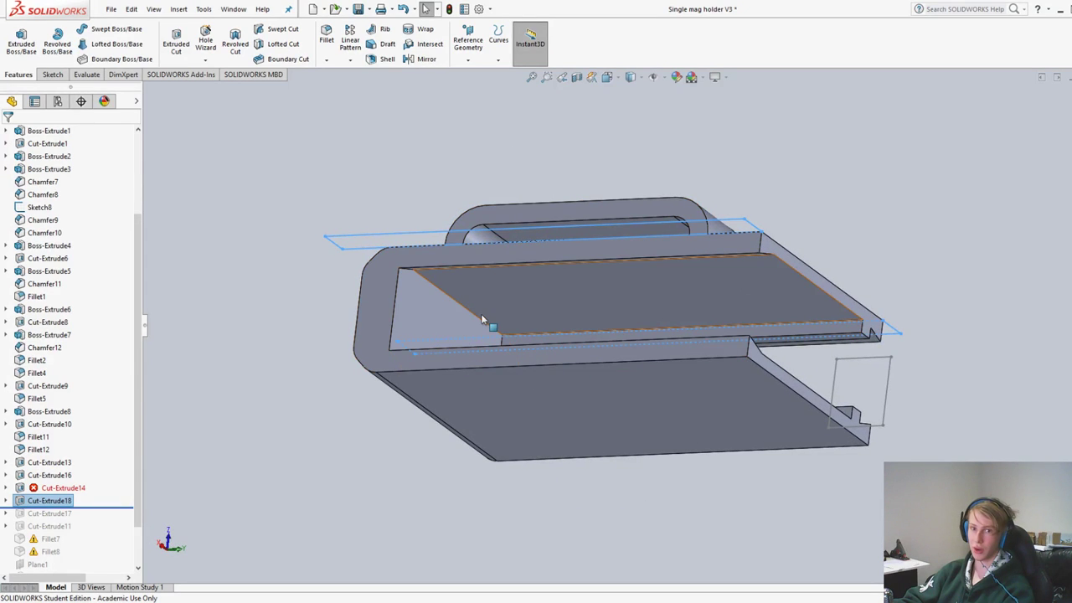
pyautogui.moveTo(484, 319); pyautogui.dragTo(586, 413, button='middle')
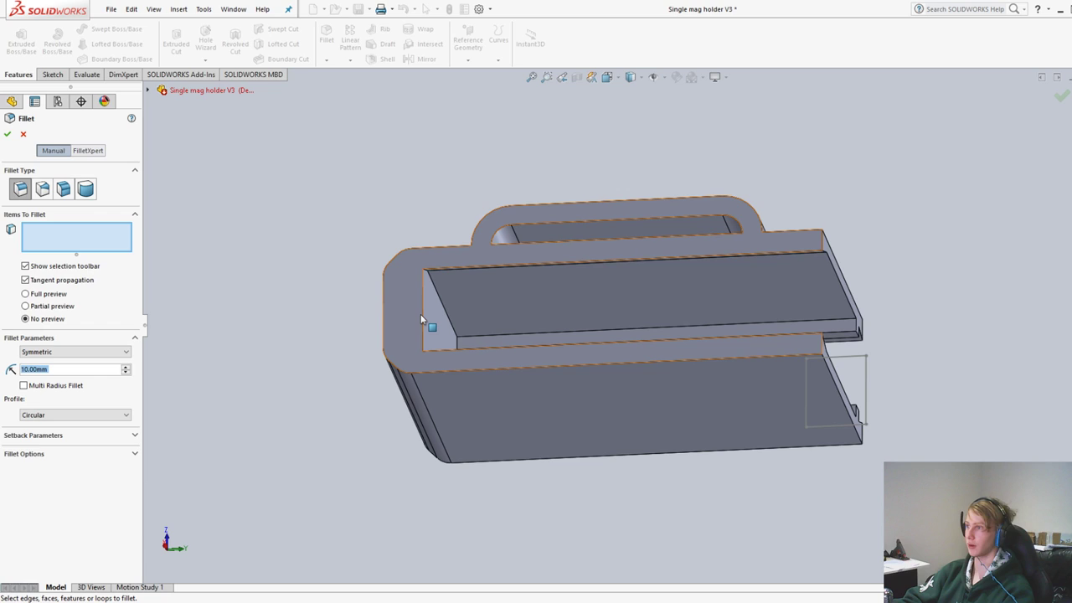
pyautogui.click(425, 374)
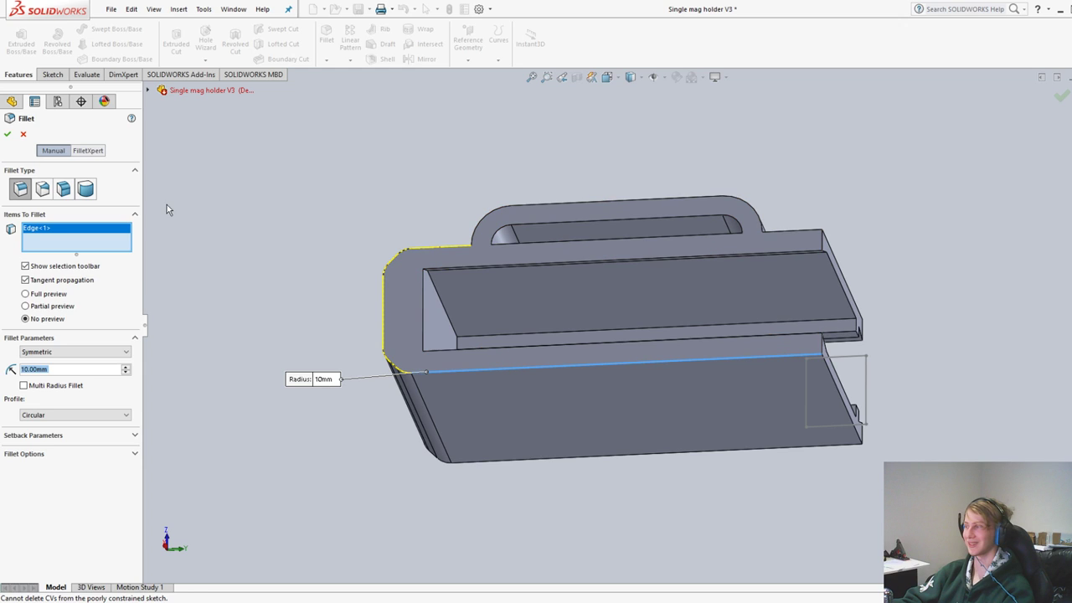
pyautogui.moveTo(871, 333); pyautogui.dragTo(806, 434, button='middle')
pyautogui.click(601, 400)
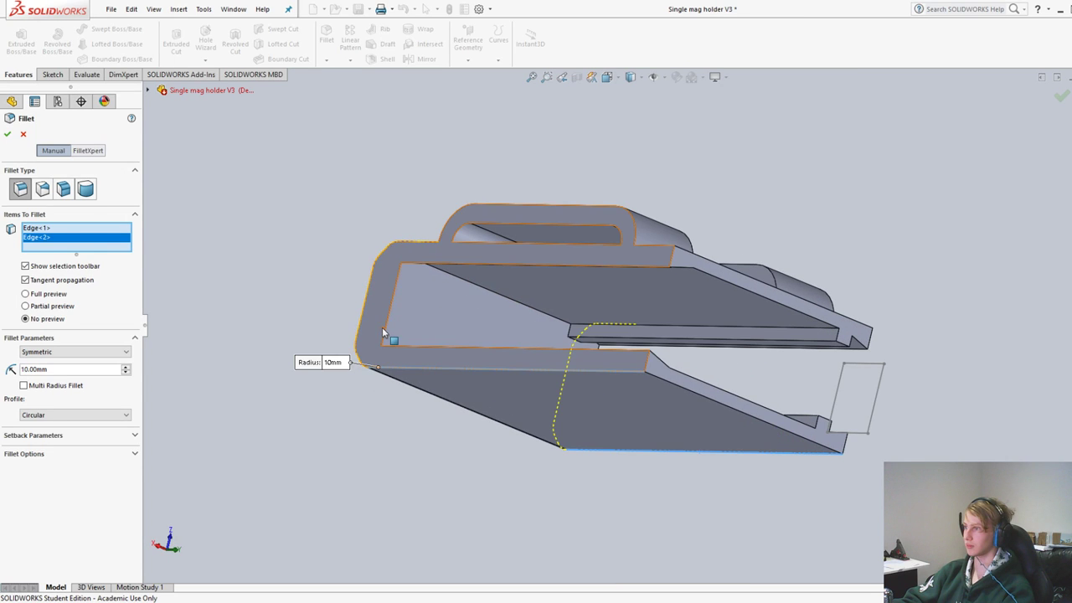
pyautogui.moveTo(382, 333); pyautogui.dragTo(546, 303, button='middle')
pyautogui.click(547, 305)
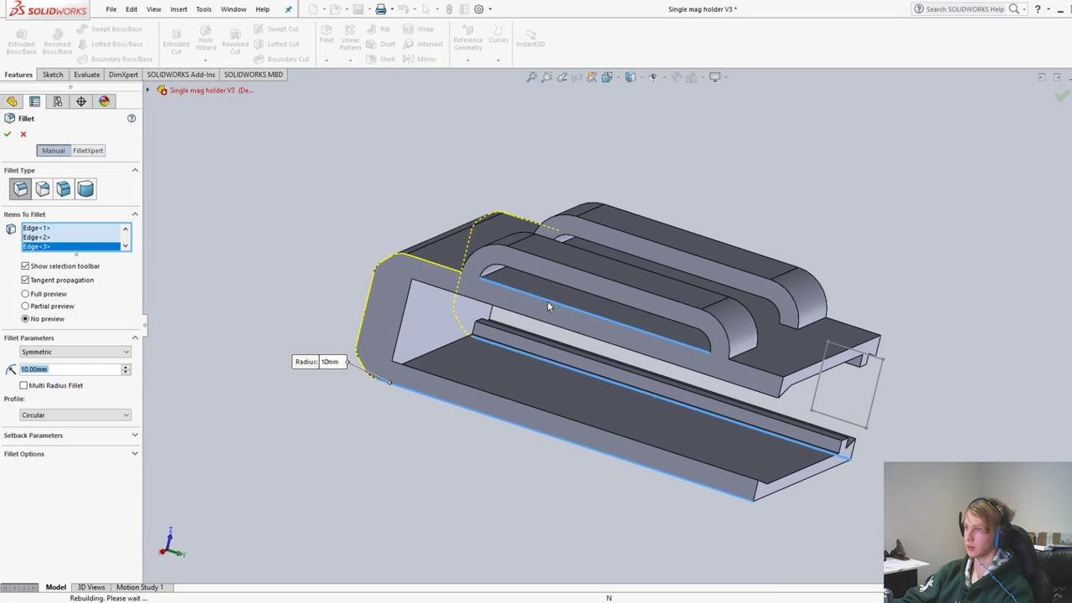
pyautogui.click(768, 377)
pyautogui.moveTo(768, 377); pyautogui.dragTo(569, 373, button='middle')
pyautogui.click(555, 369)
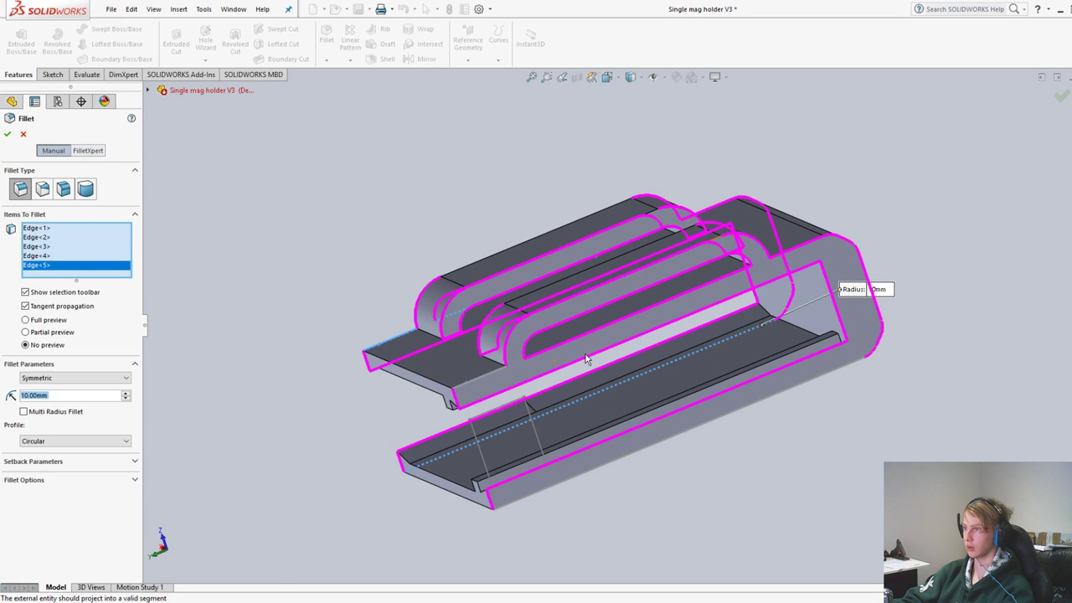
pyautogui.scroll(-6, 834, 317)
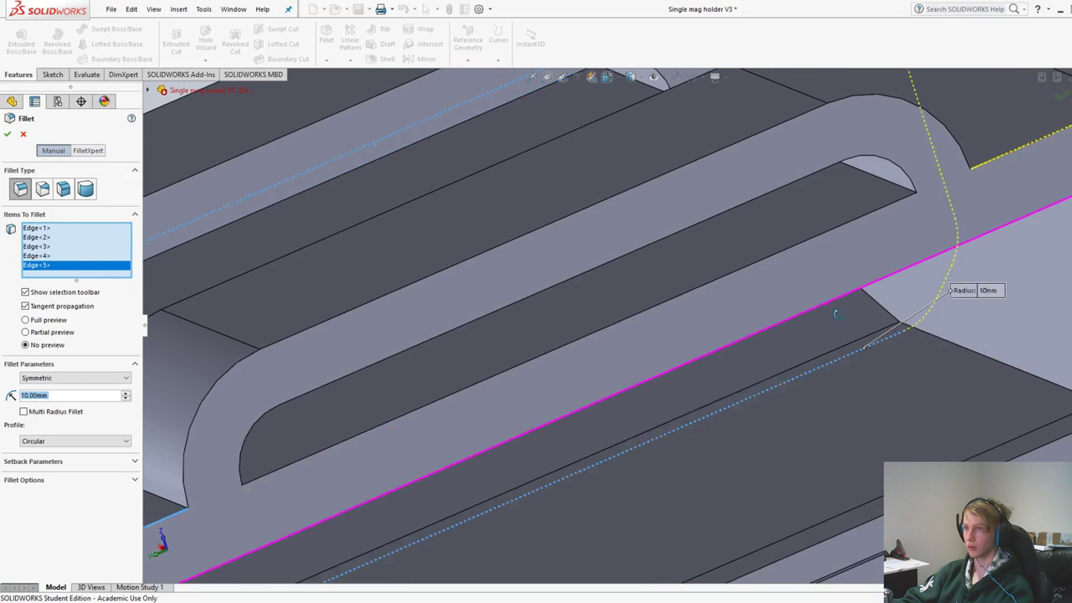
pyautogui.moveTo(838, 314); pyautogui.dragTo(704, 301, button='middle')
pyautogui.click(776, 269)
pyautogui.press('f')
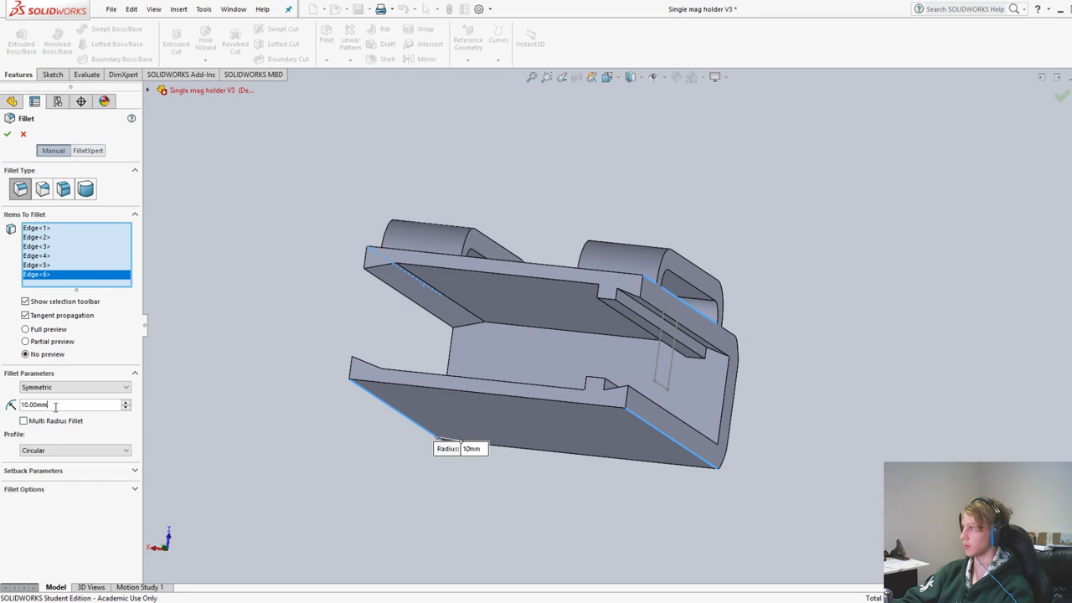
pyautogui.moveTo(55, 407); pyautogui.dragTo(7, 401)
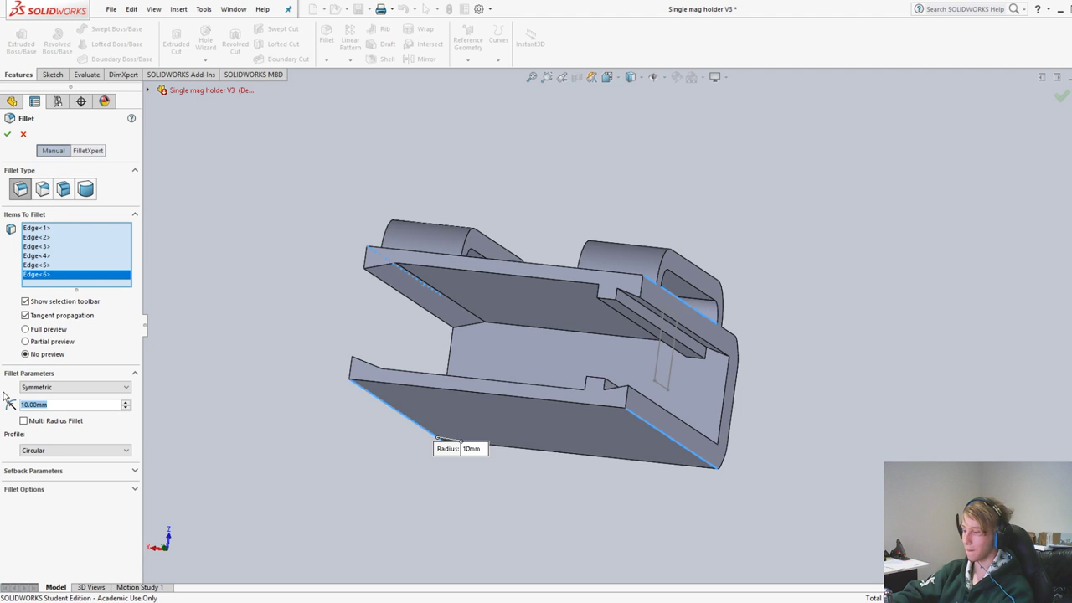
pyautogui.write('5')
pyautogui.press('Return')
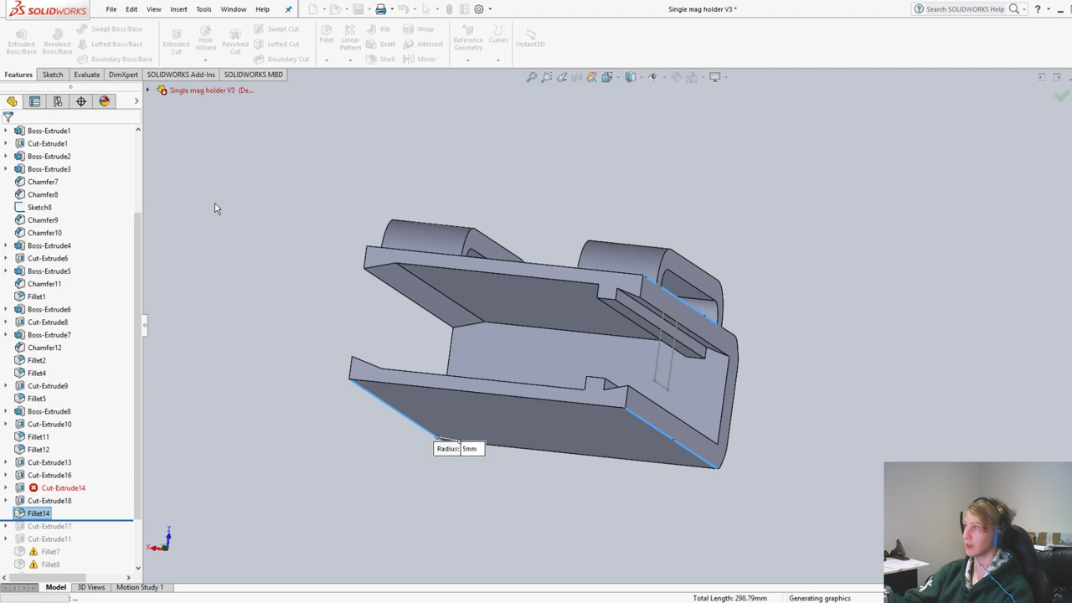
# Fillet the two inner side edges of the closed end wall with a 5 mm radius
pyautogui.moveTo(215, 208); pyautogui.dragTo(323, 440, button='middle')
pyautogui.press('Return')
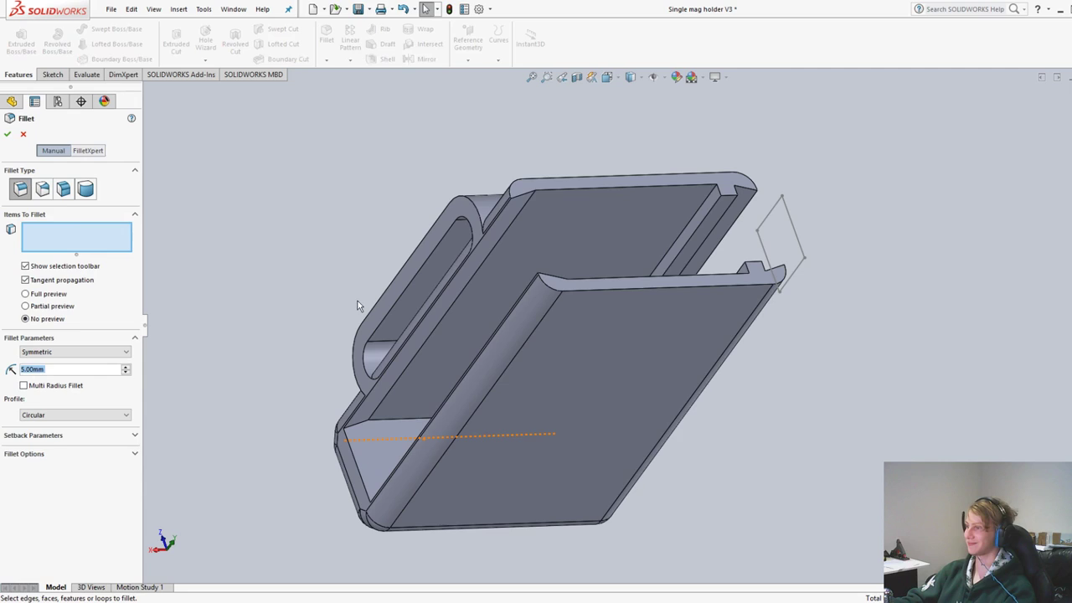
pyautogui.moveTo(358, 305); pyautogui.dragTo(820, 474, button='middle')
pyautogui.click(354, 480)
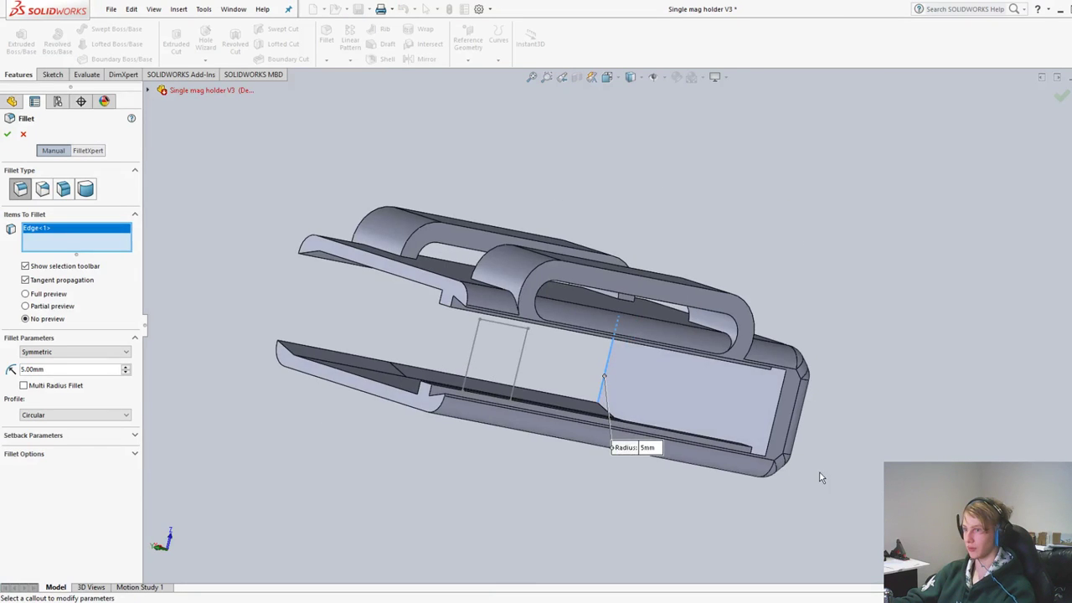
pyautogui.moveTo(778, 421); pyautogui.dragTo(636, 474, button='middle')
pyautogui.click(774, 401)
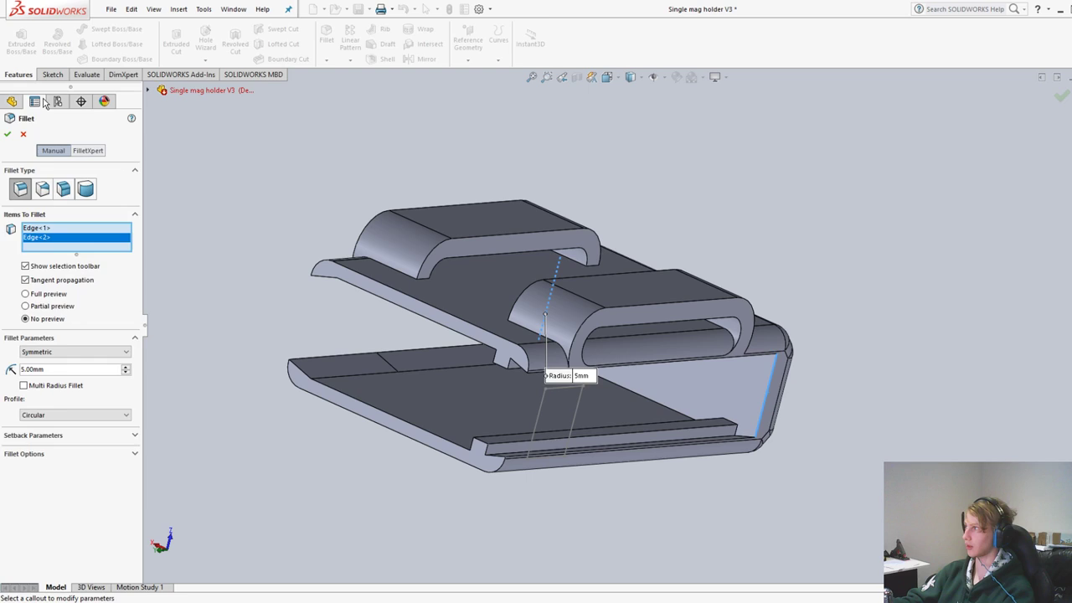
pyautogui.press('Return')
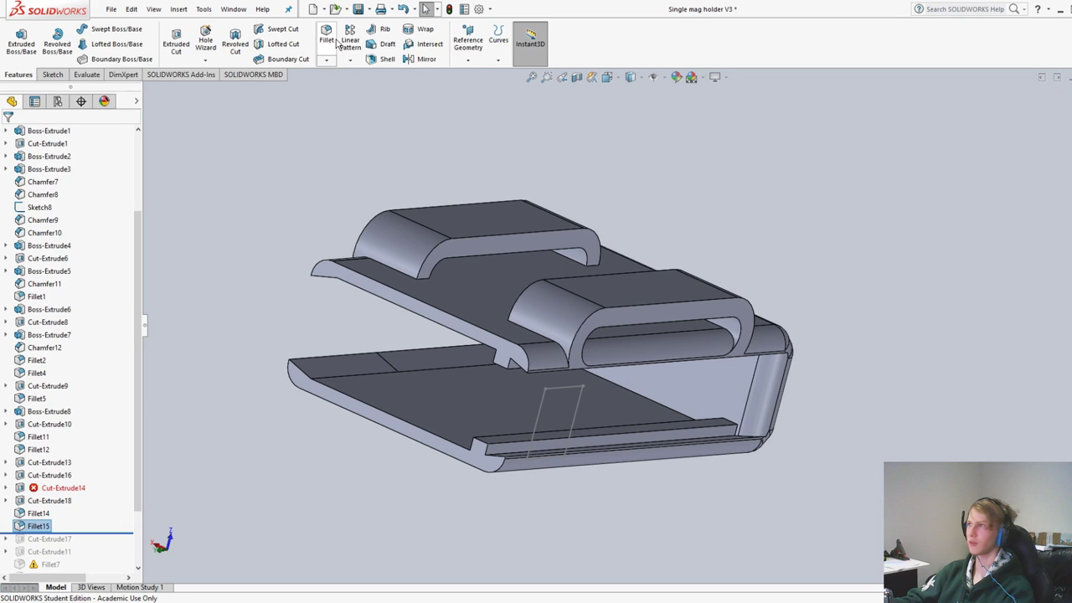
# Fillet the four thin lengthwise edges bordering the side openings, on the front and loop-side walls, with a 1 mm radius
pyautogui.click(332, 38)
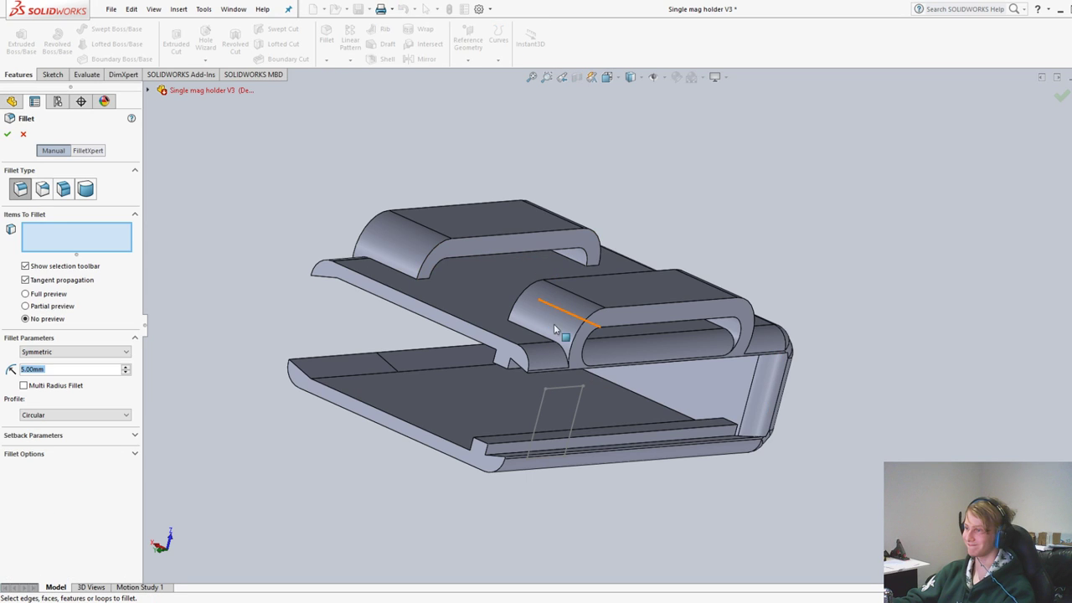
pyautogui.scroll(-2, 554, 323)
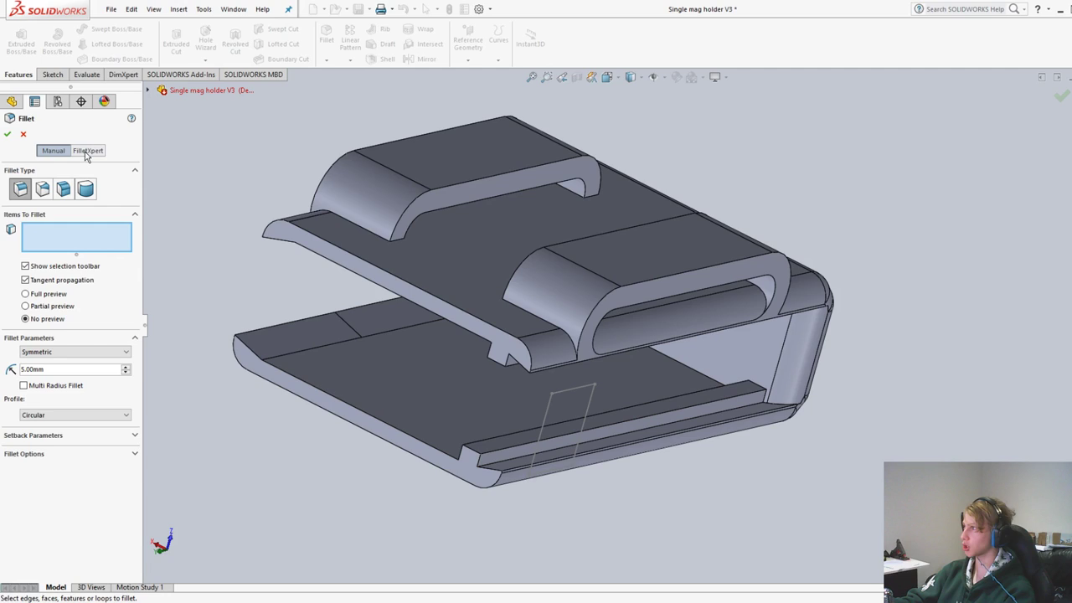
pyautogui.doubleClick(92, 368)
pyautogui.write('1')
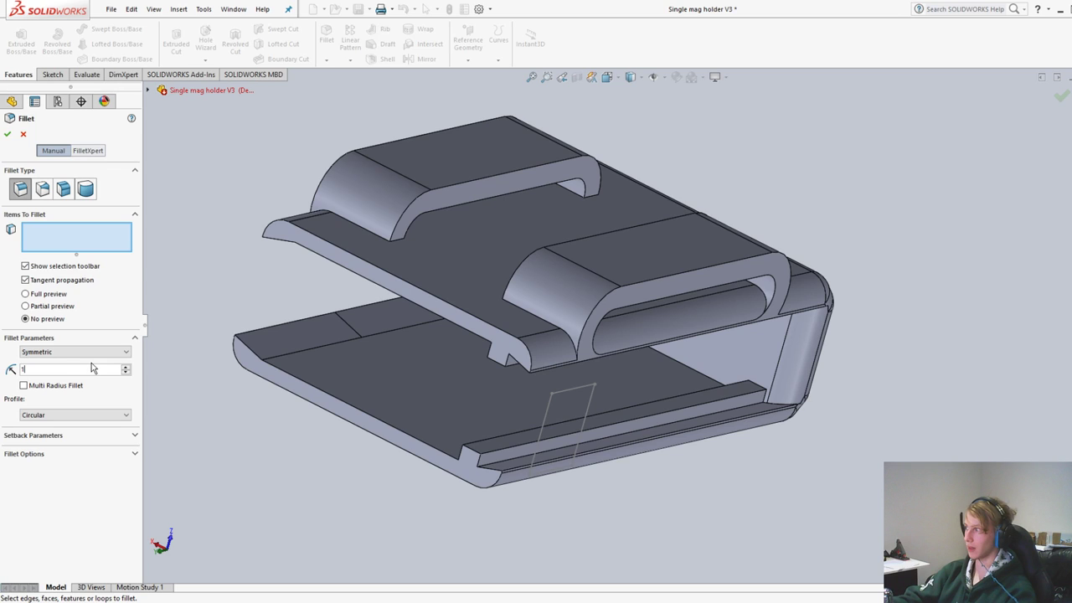
pyautogui.scroll(-5, 502, 355)
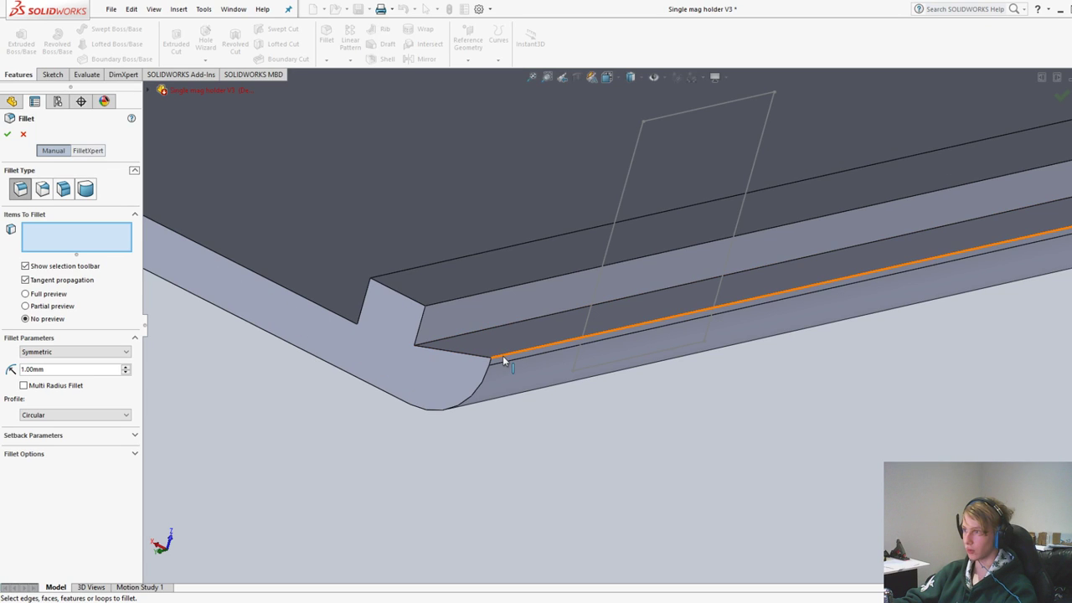
pyautogui.click(502, 355)
pyautogui.scroll(5, 503, 355)
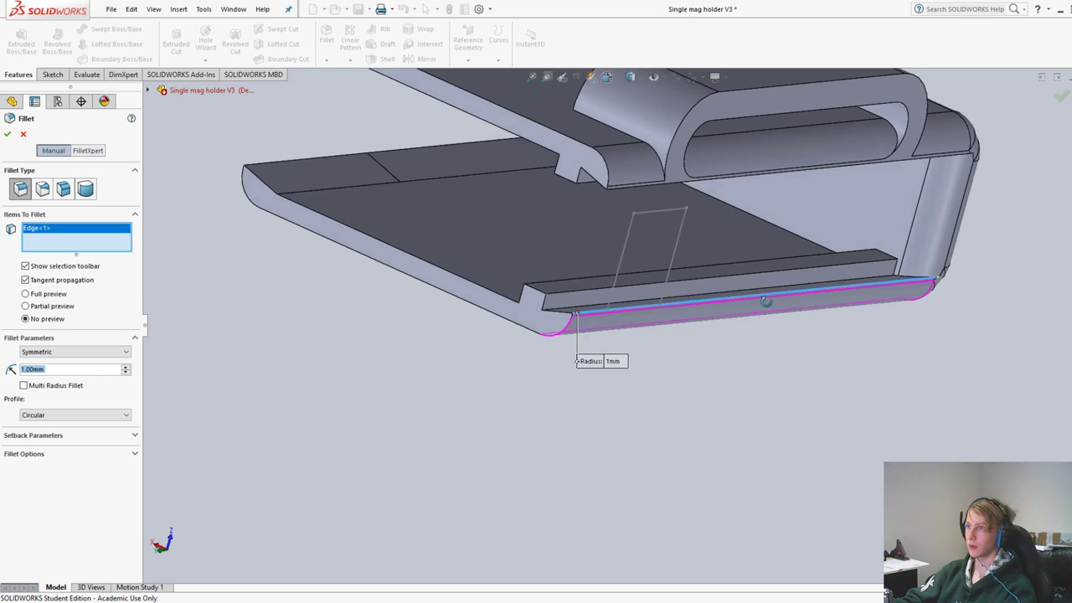
pyautogui.moveTo(765, 300); pyautogui.dragTo(841, 248, button='middle')
pyautogui.scroll(-3, 840, 248)
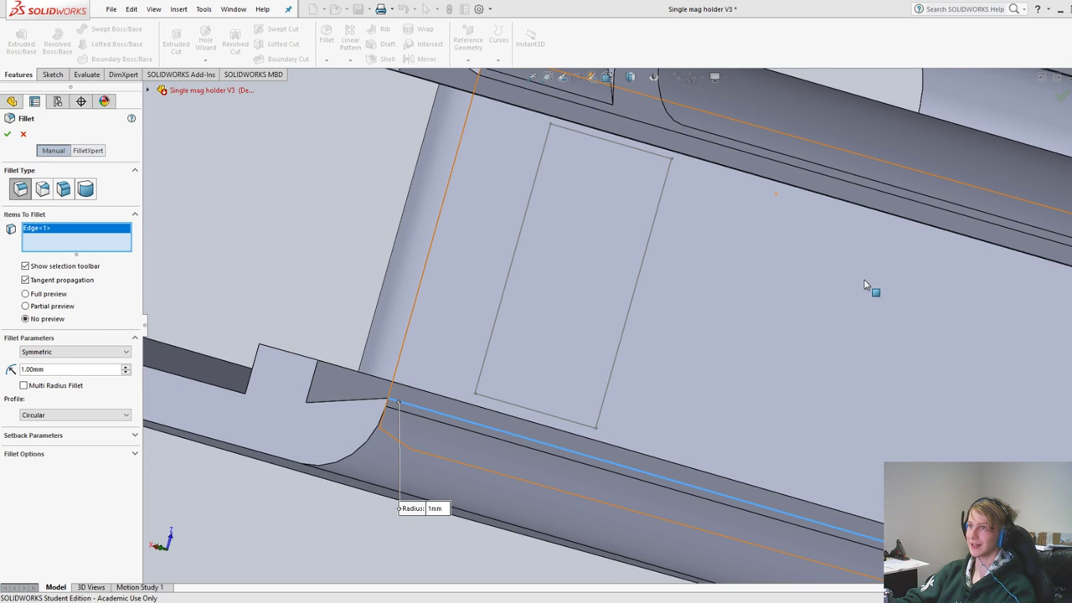
pyautogui.scroll(5, 865, 285)
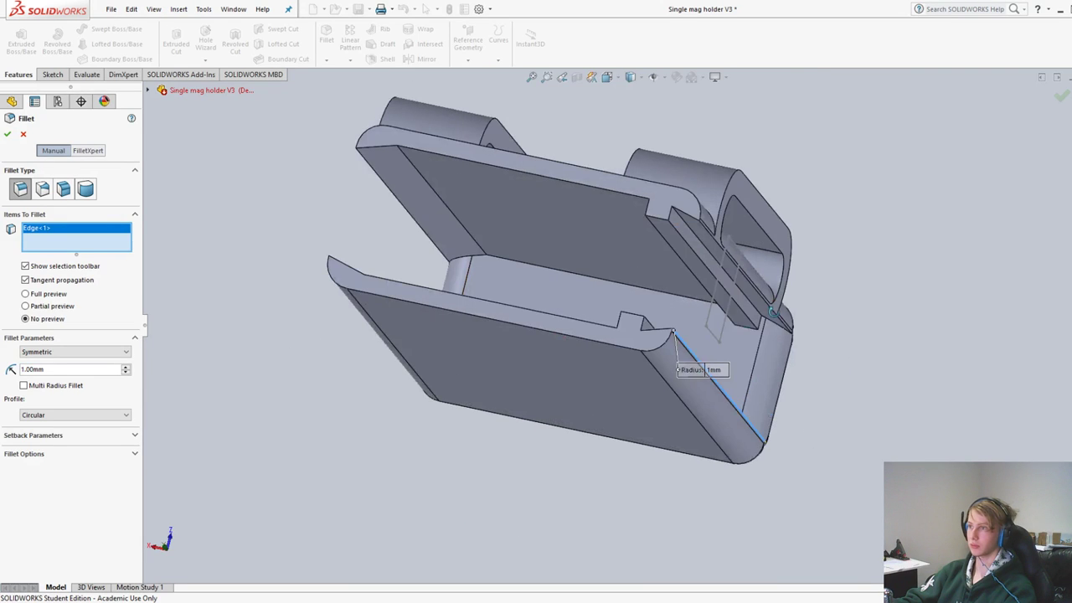
pyautogui.scroll(-5, 564, 98)
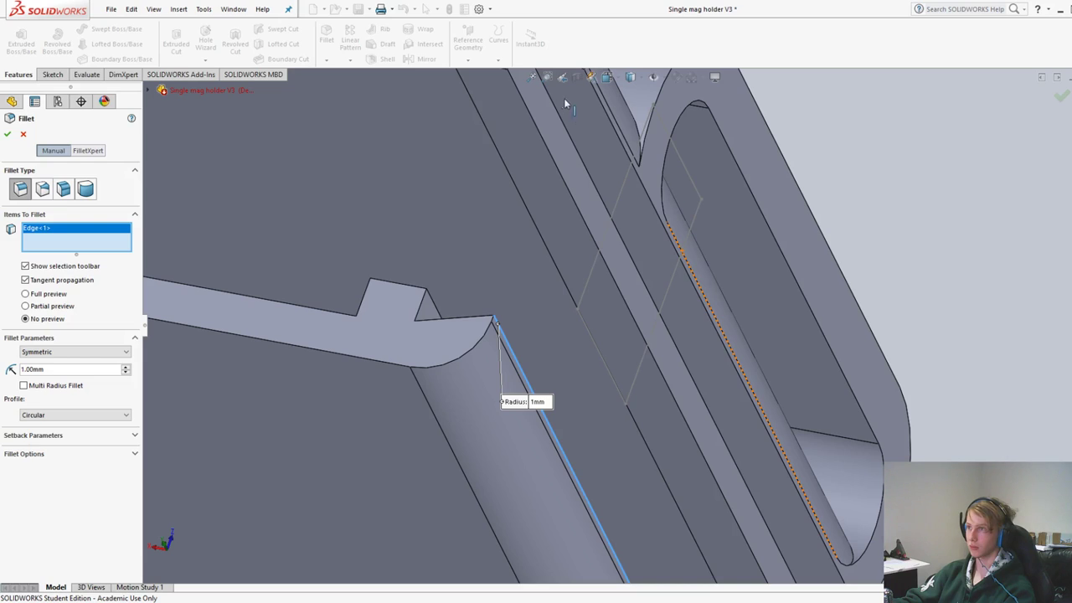
pyautogui.click(612, 128)
pyautogui.scroll(5, 551, 272)
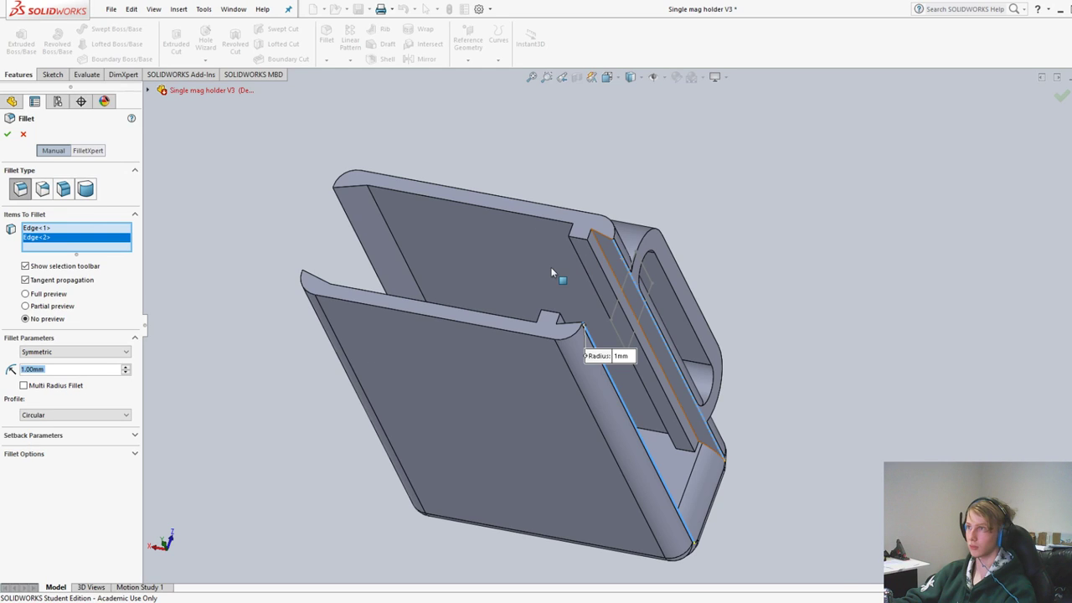
pyautogui.scroll(-5, 553, 272)
pyautogui.scroll(2, 516, 333)
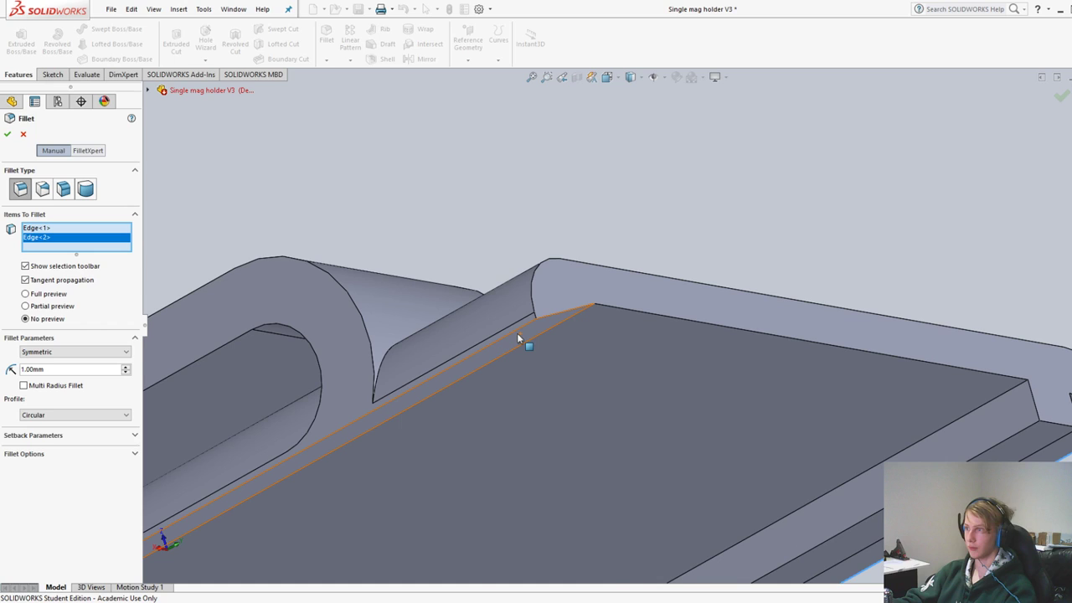
pyautogui.click(517, 333)
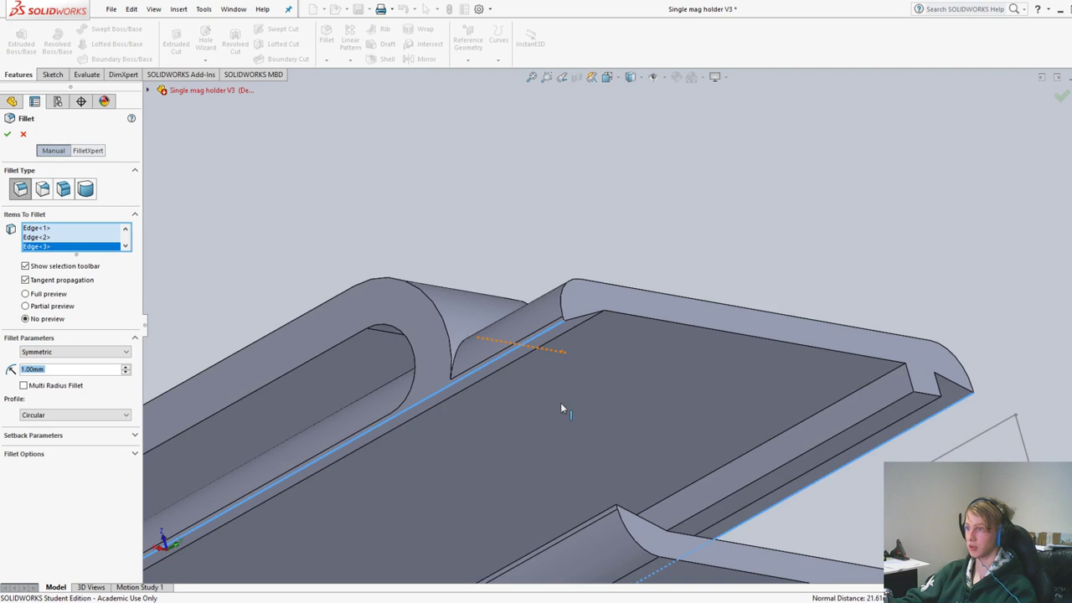
pyautogui.moveTo(560, 402); pyautogui.dragTo(663, 364, button='middle')
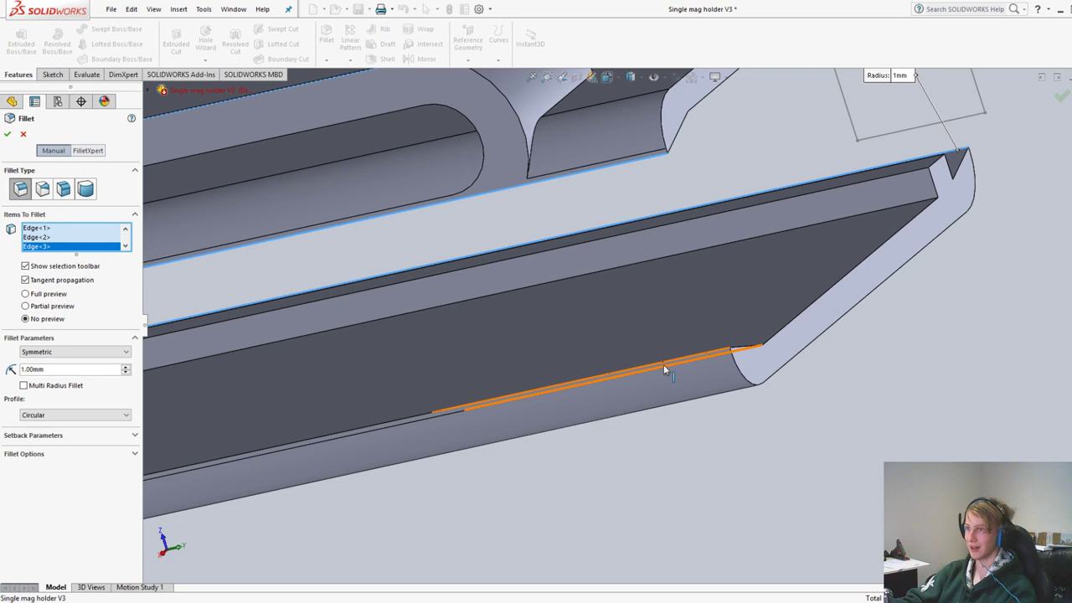
pyautogui.click(433, 416)
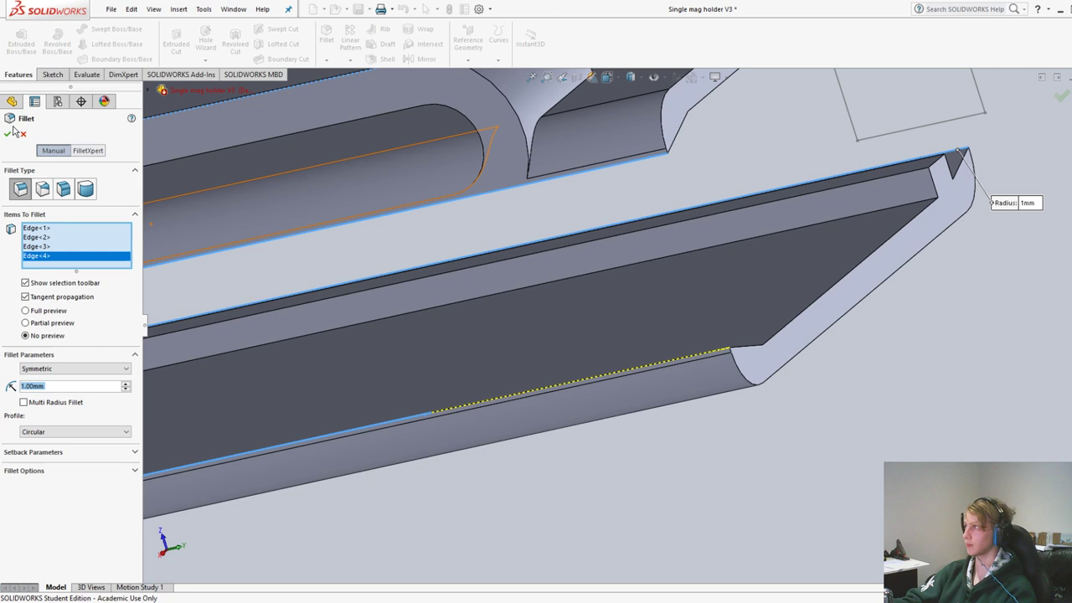
pyautogui.click(8, 133)
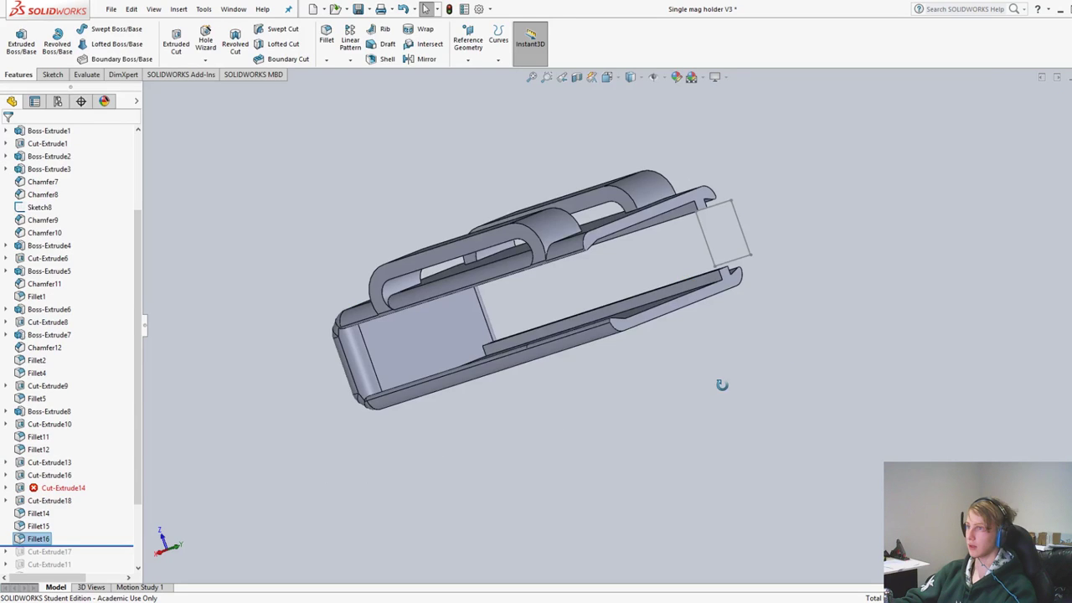
# Inspect the rounded holder from several sides and save the part
pyautogui.moveTo(721, 385); pyautogui.dragTo(712, 306, button='middle')
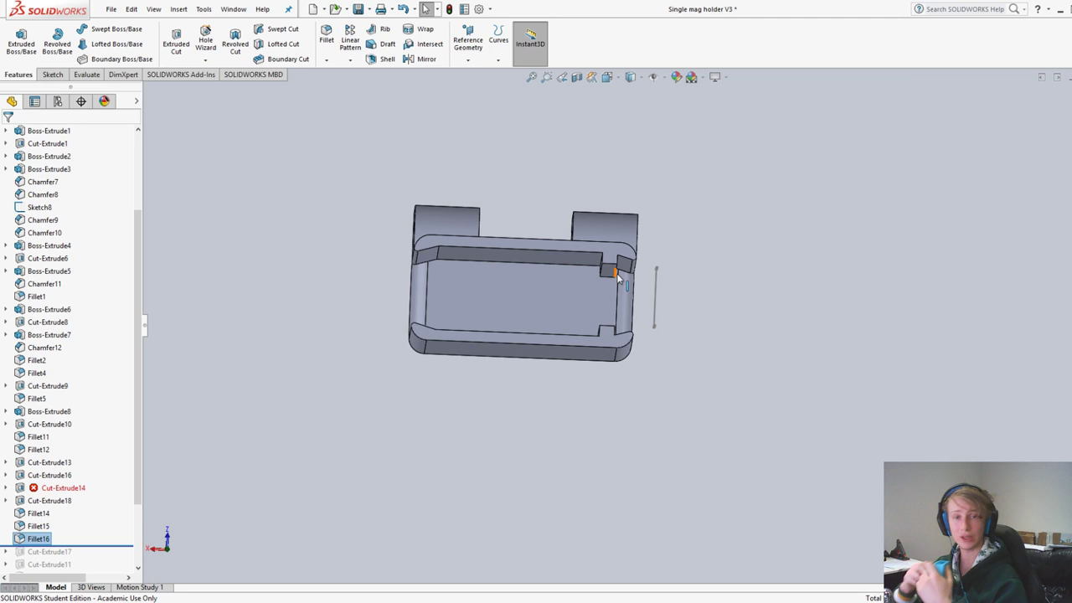
pyautogui.moveTo(617, 279); pyautogui.dragTo(550, 99, button='middle')
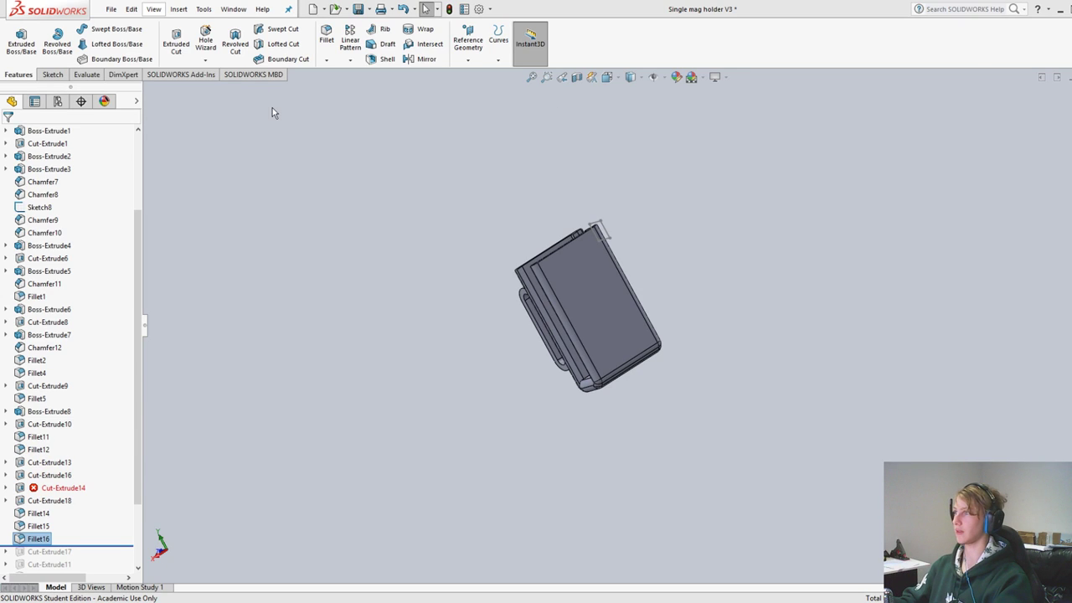
pyautogui.hotkey('ctrl', 's')
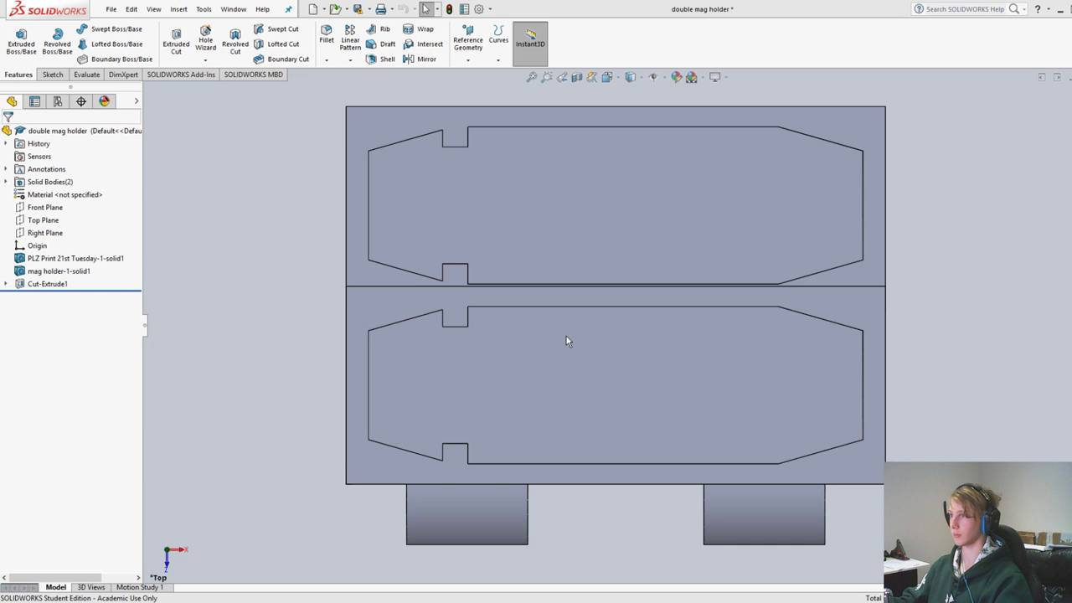
# Sketch a corner rectangle about 9 mm wide and 115 mm tall on the belt-loop face, from its corner on the embossed-text side past the closed end
pyautogui.moveTo(566, 341); pyautogui.dragTo(793, 423, button='middle')
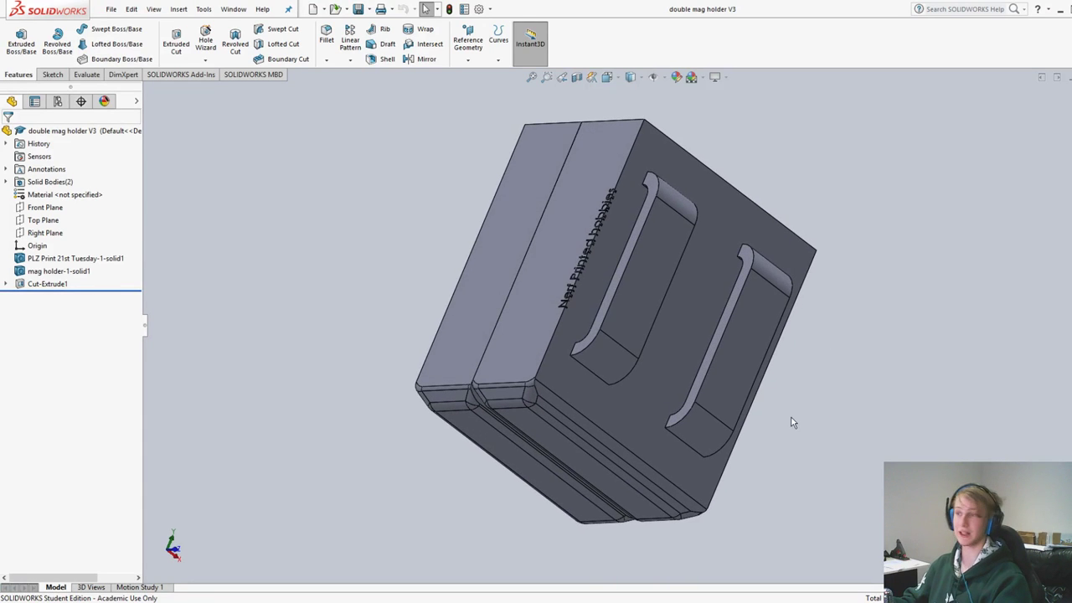
pyautogui.click(574, 329)
pyautogui.hotkey('ctrl', '8')
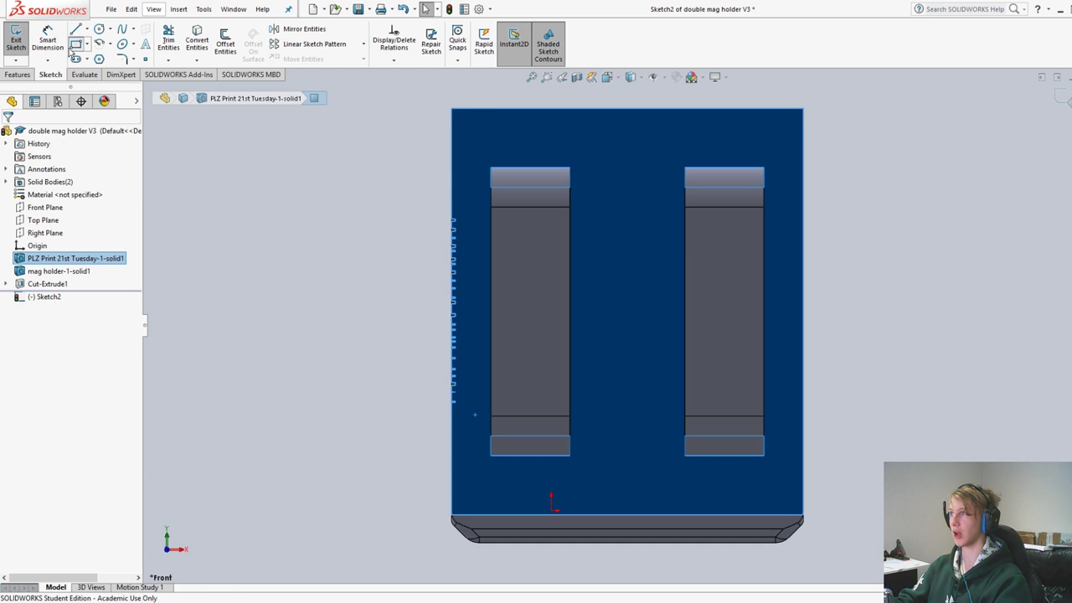
pyautogui.click(76, 44)
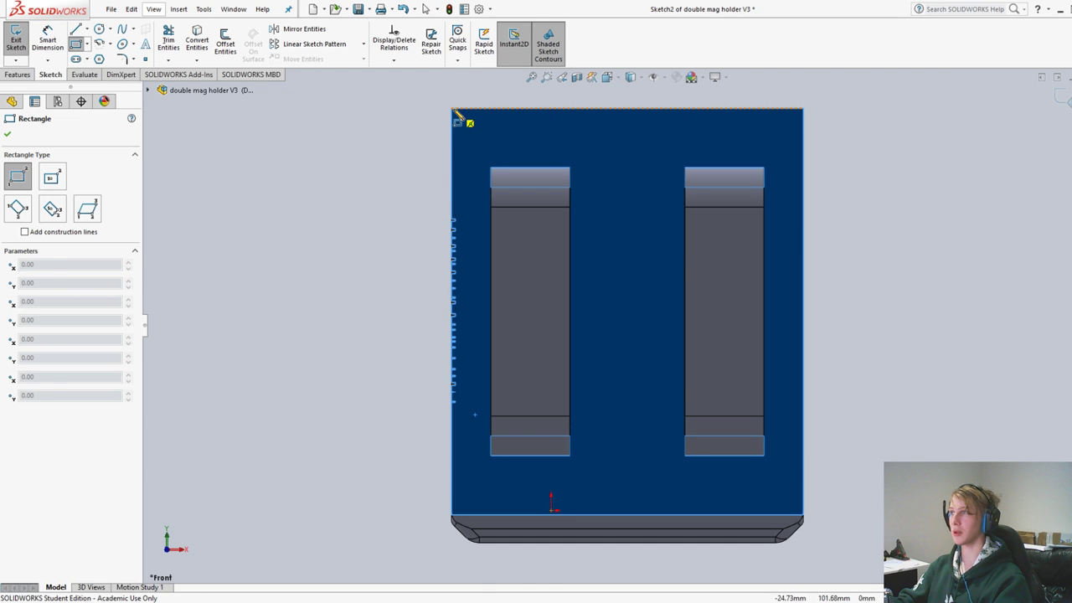
pyautogui.click(453, 110)
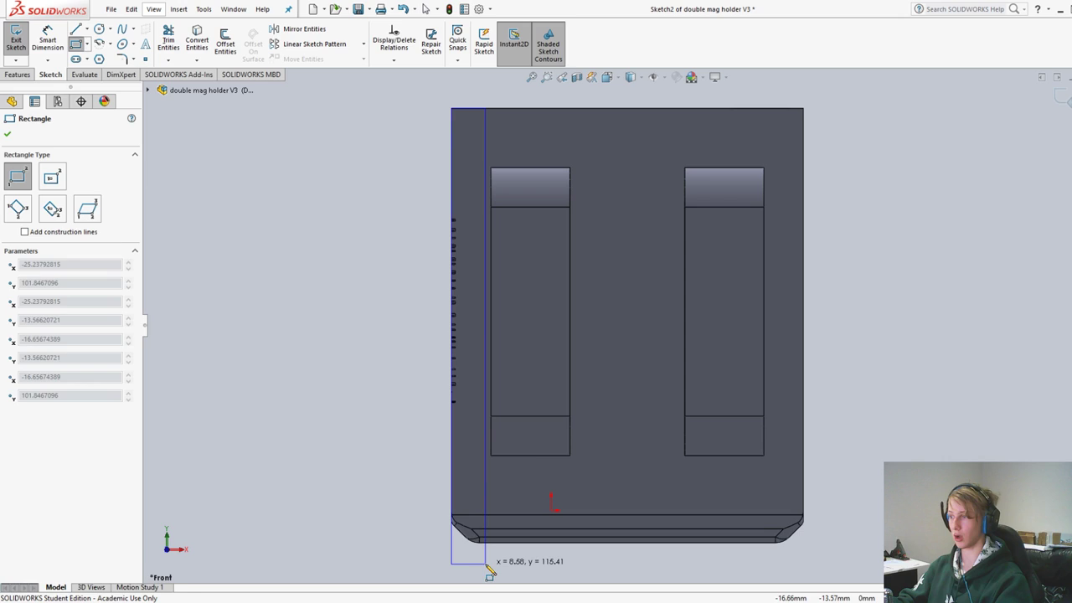
pyautogui.click(487, 563)
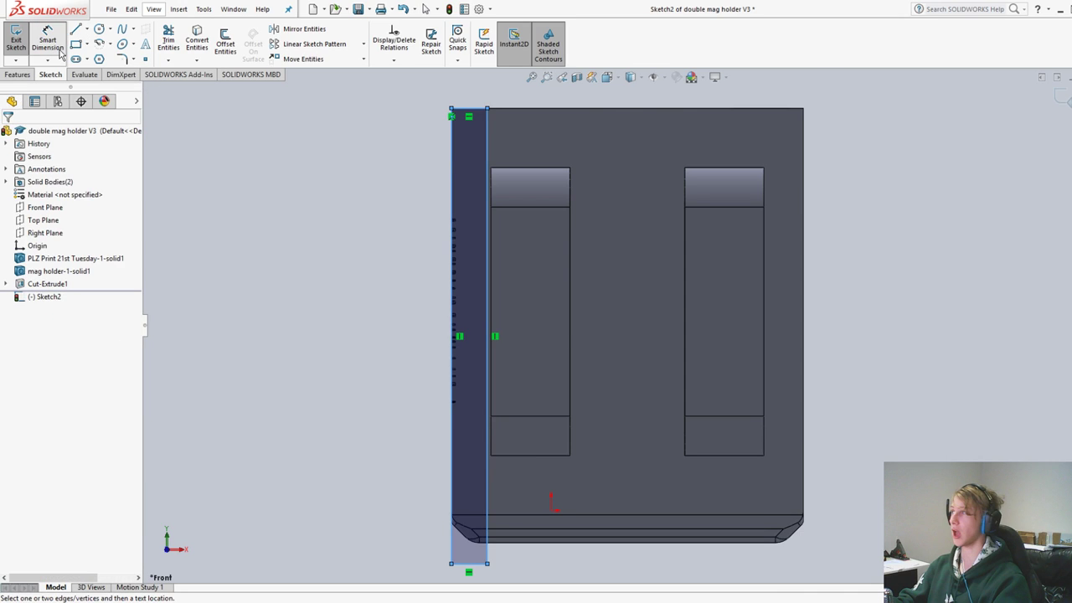
# Dimension the rectangle's inner edge 0 mm from the adjacent belt loop's outer edge
pyautogui.click(48, 42)
pyautogui.scroll(-5, 397, 376)
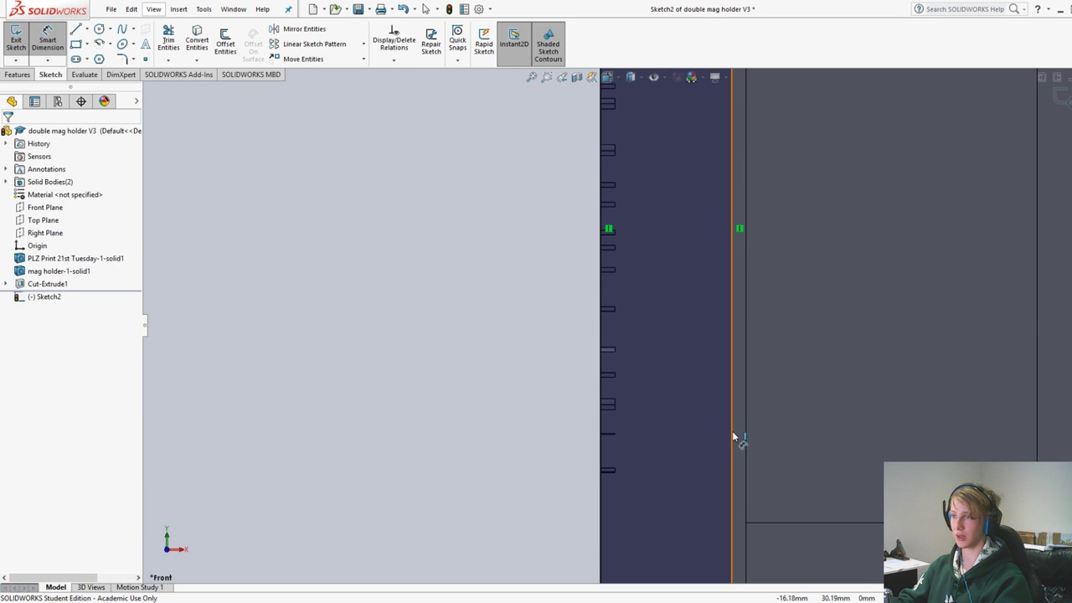
pyautogui.click(732, 437)
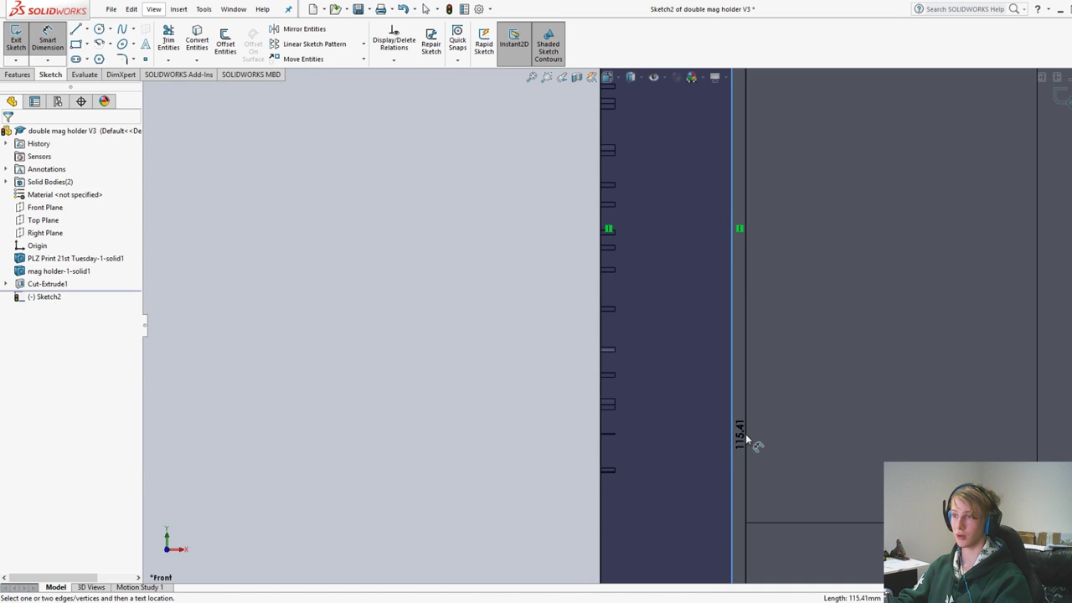
pyautogui.click(739, 438)
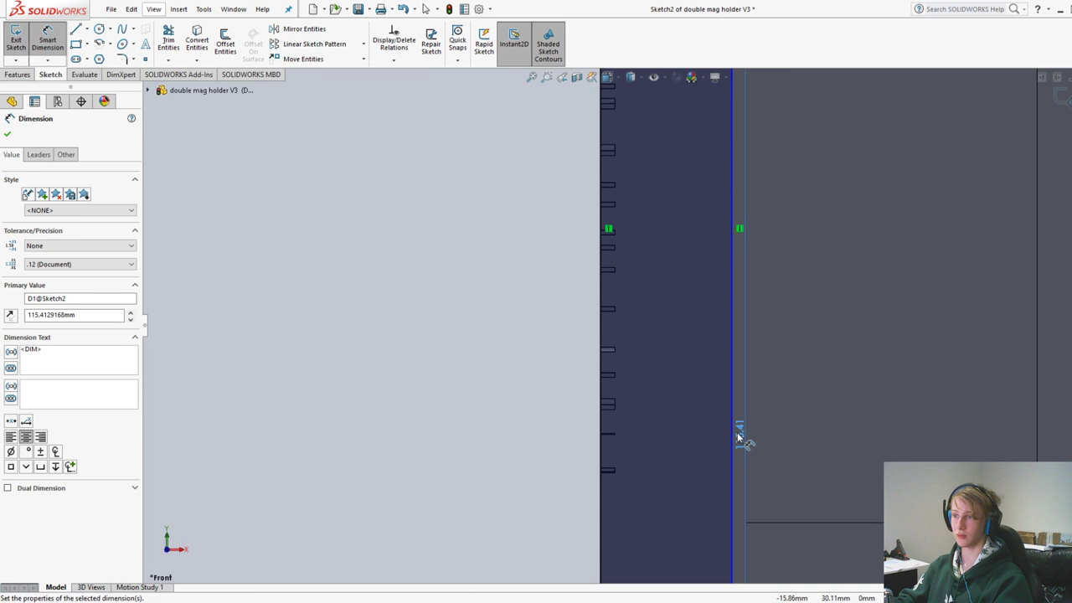
pyautogui.press('Escape')
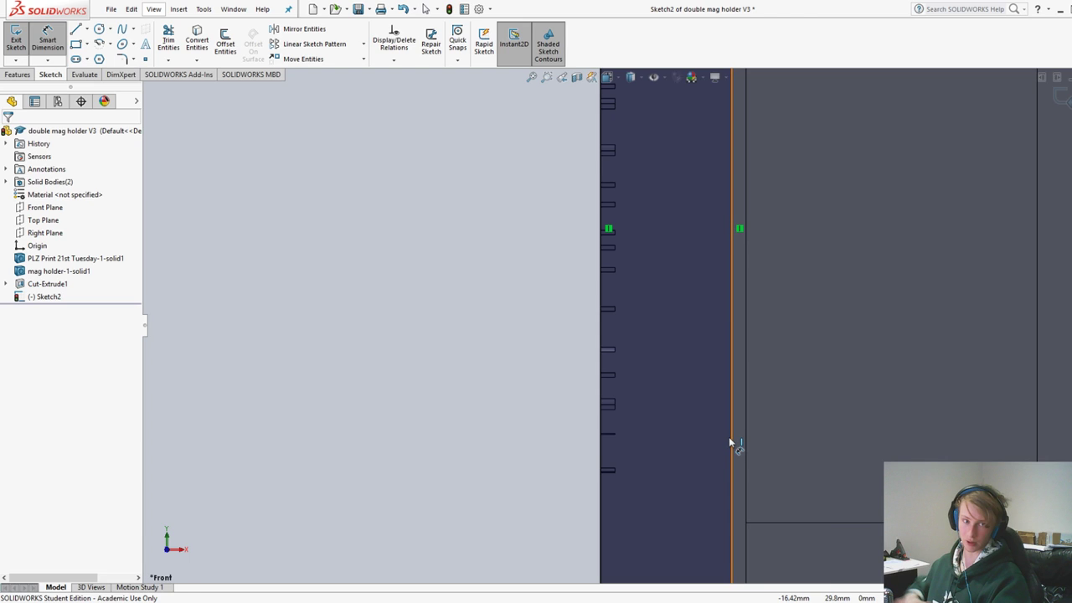
pyautogui.click(730, 439)
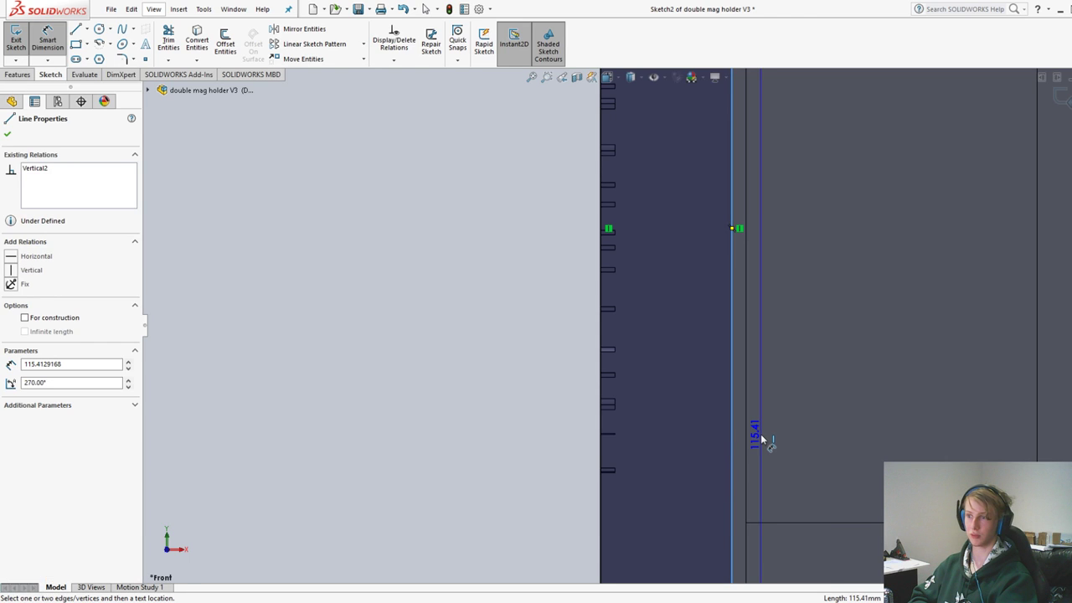
pyautogui.click(761, 434)
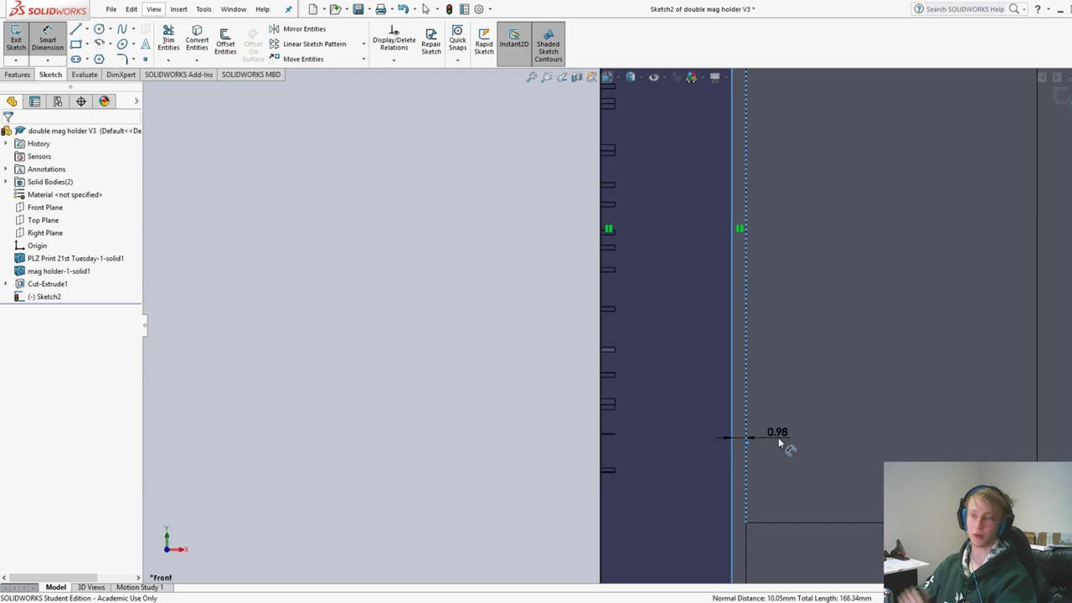
pyautogui.click(778, 438)
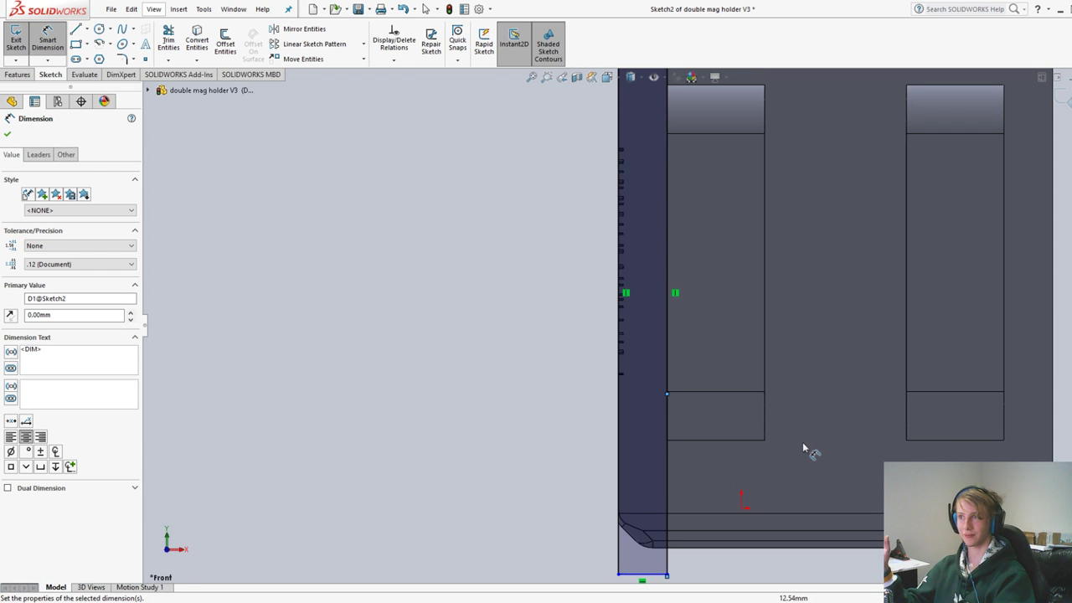
# Sketch a second corner rectangle about 8 mm wide and 131 mm tall from the opposite upper corner of the belt-loop face
pyautogui.scroll(5, 802, 444)
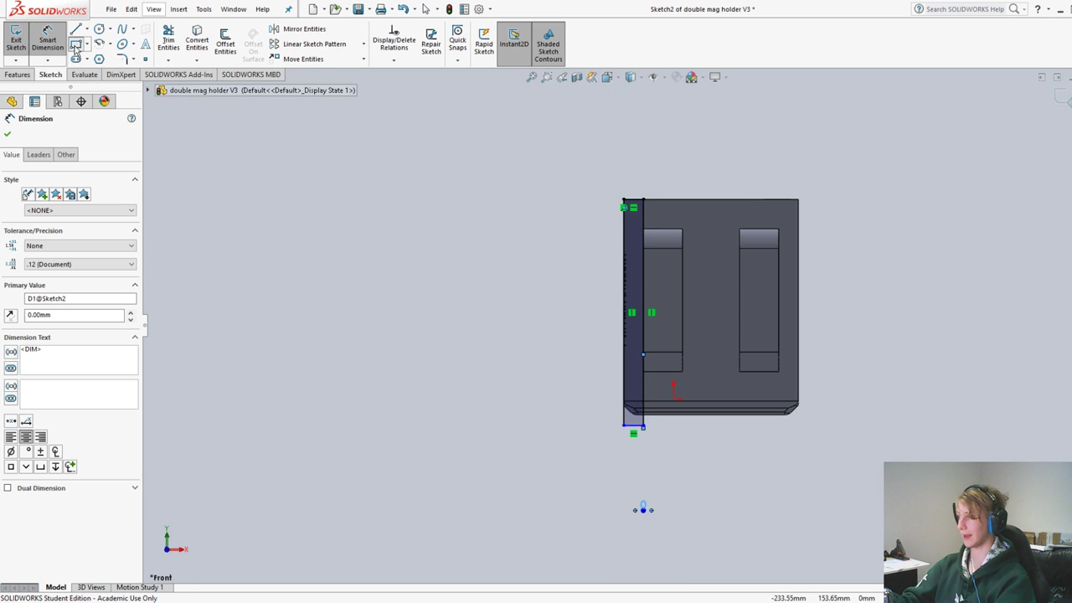
pyautogui.click(76, 44)
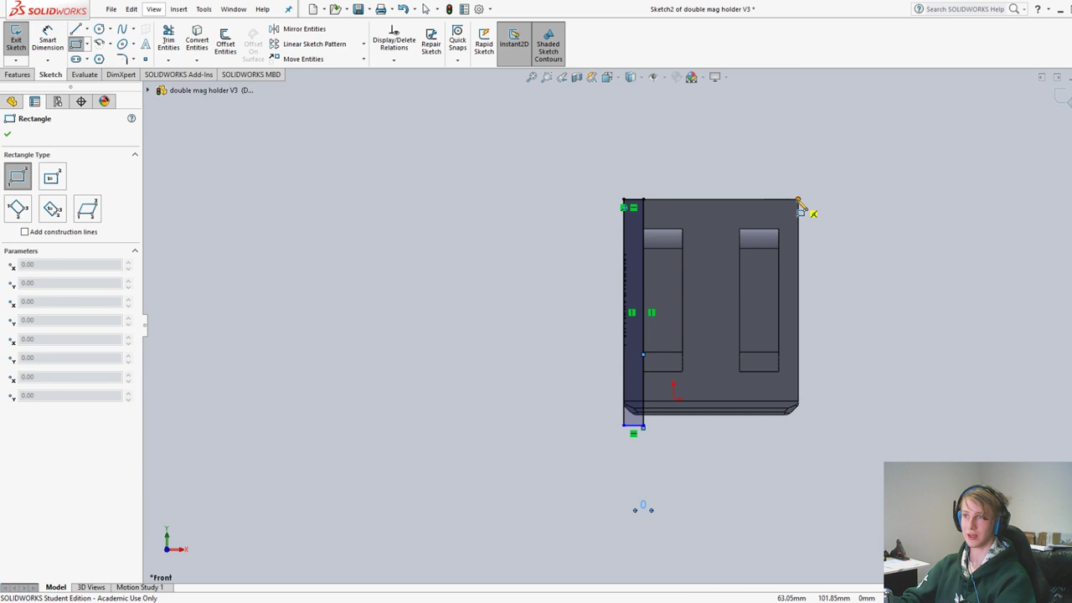
pyautogui.click(799, 201)
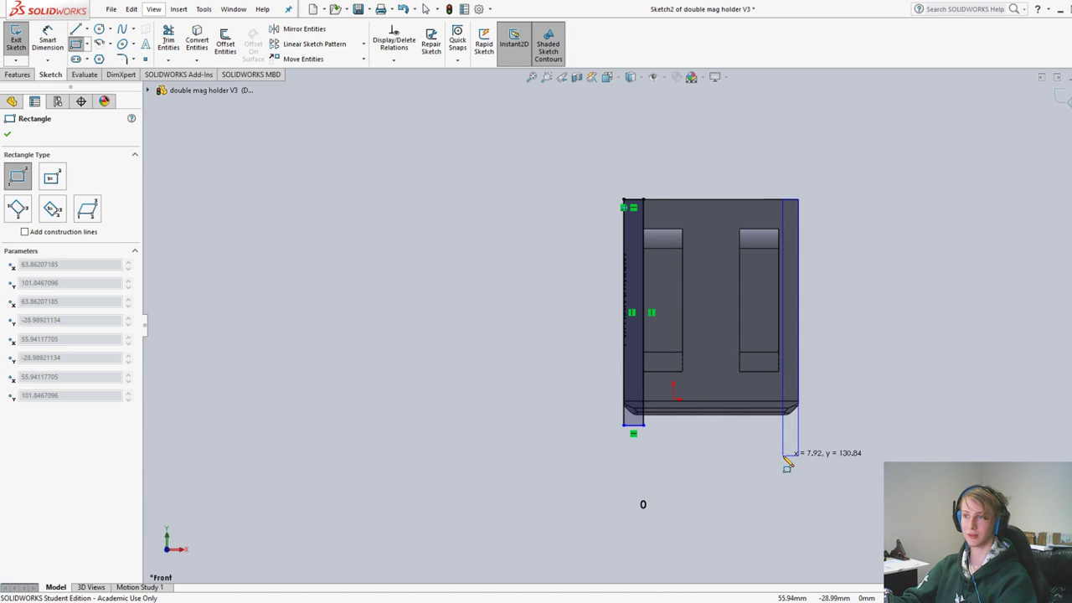
pyautogui.click(788, 458)
pyautogui.press('Escape')
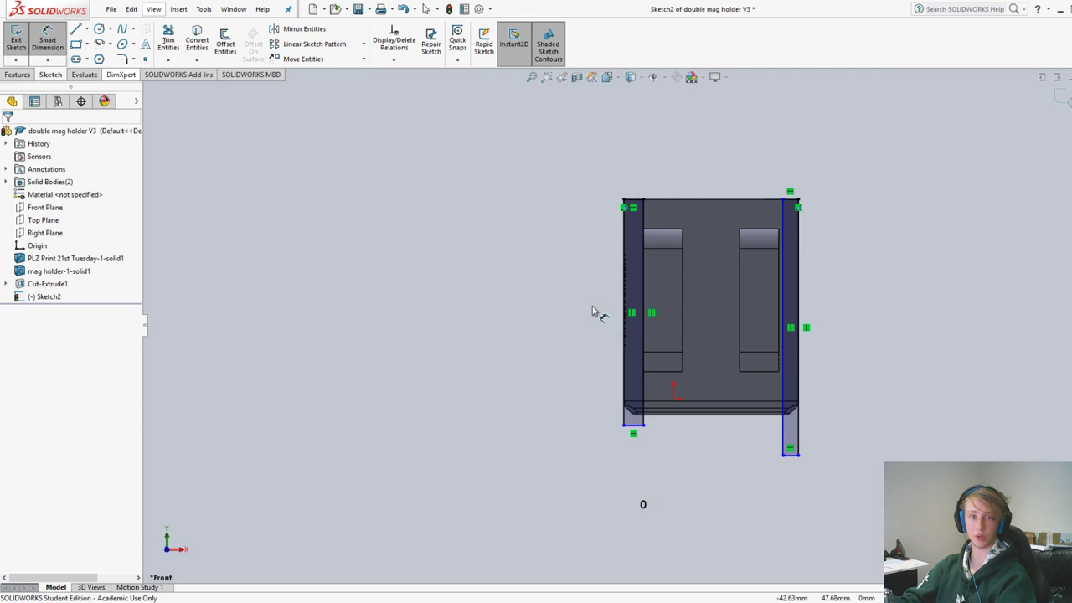
# Dimension the second rectangle's inner edge 0 mm from the outer edge of the neighbouring belt loop
pyautogui.scroll(-5, 825, 333)
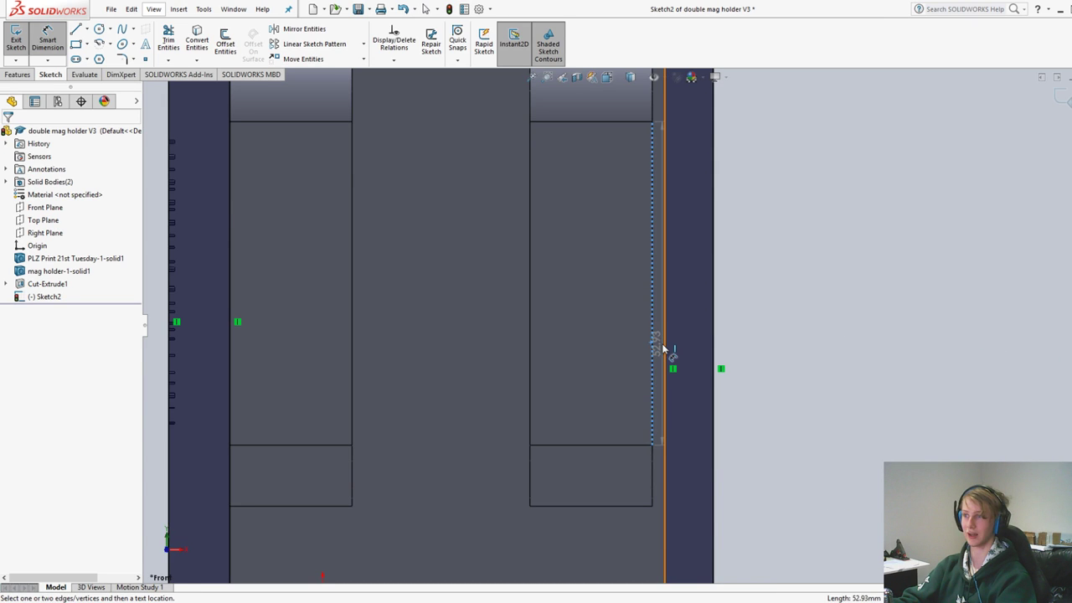
pyautogui.click(664, 347)
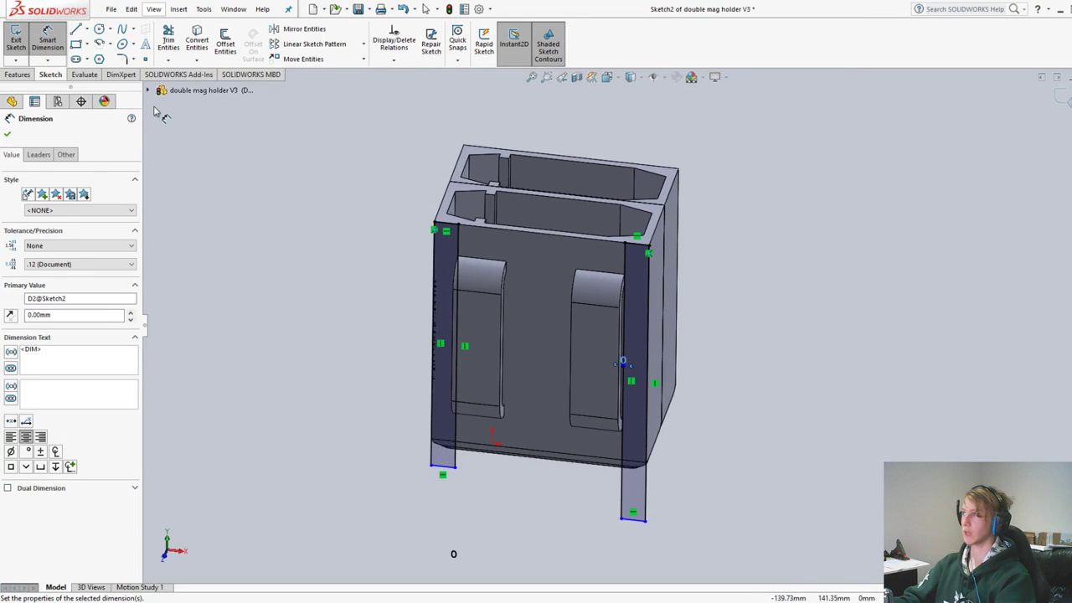
pyautogui.press('Escape')
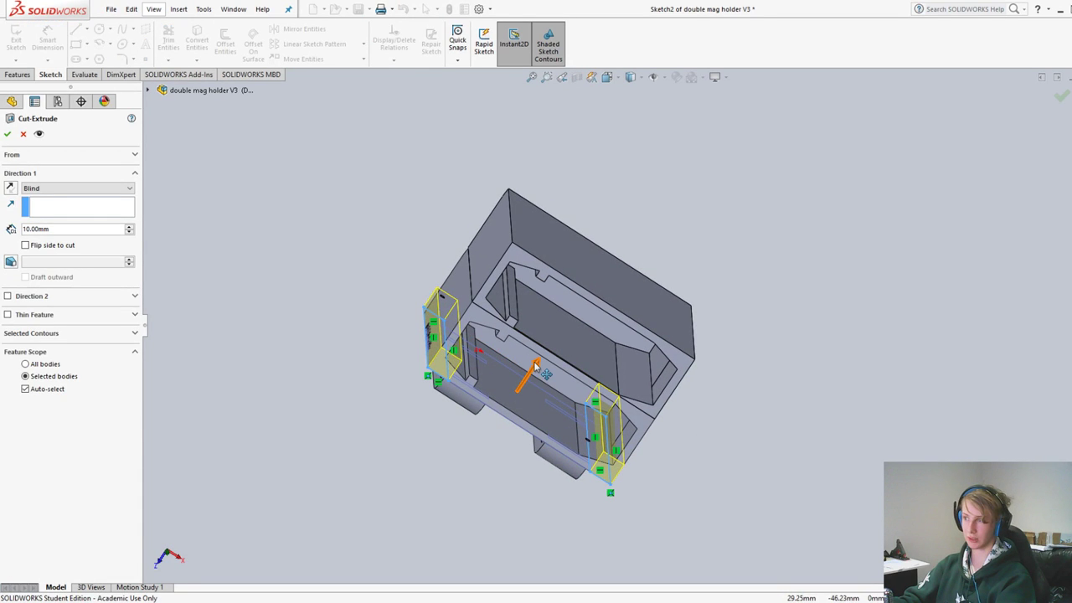
# Cut-extrude both rectangles through the full depth of the two joined holders and check the opened sides
pyautogui.moveTo(535, 366); pyautogui.dragTo(634, 215)
pyautogui.click(8, 134)
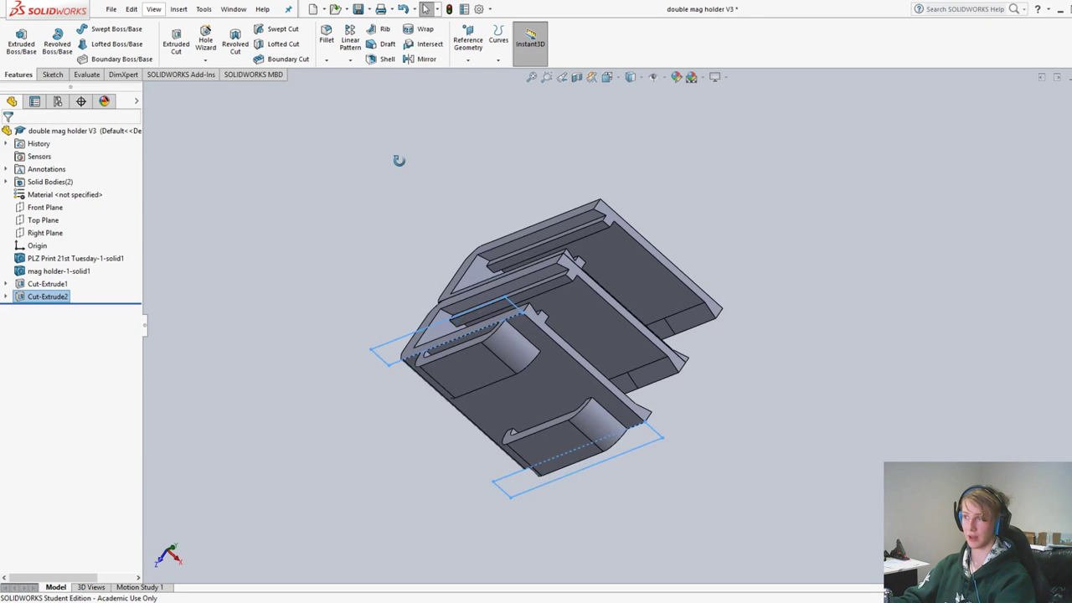
pyautogui.moveTo(399, 160); pyautogui.dragTo(698, 309, button='middle')
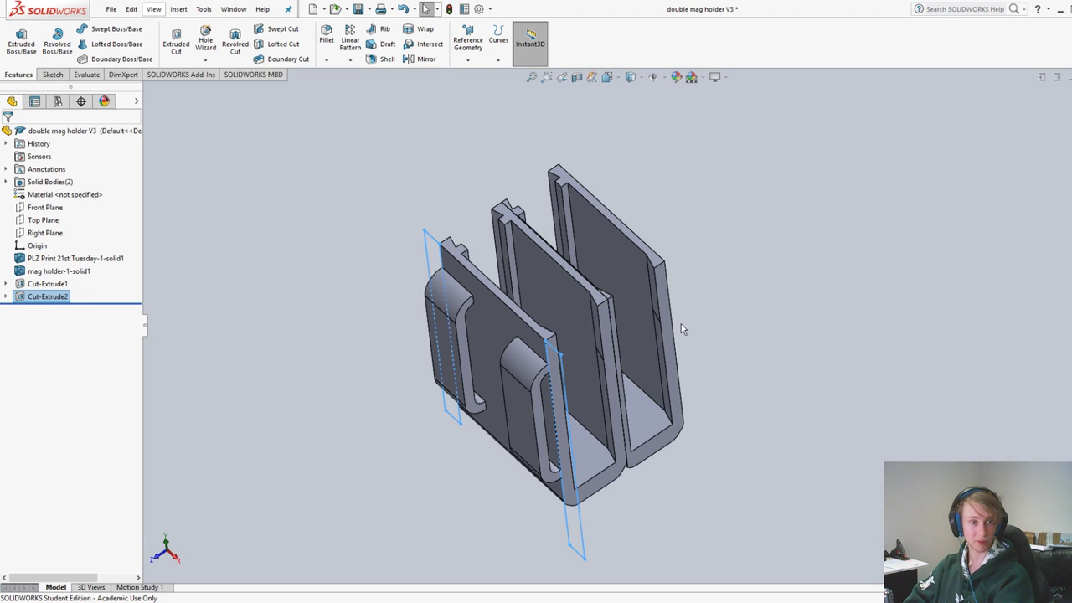
pyautogui.moveTo(681, 329); pyautogui.dragTo(695, 293, button='middle')
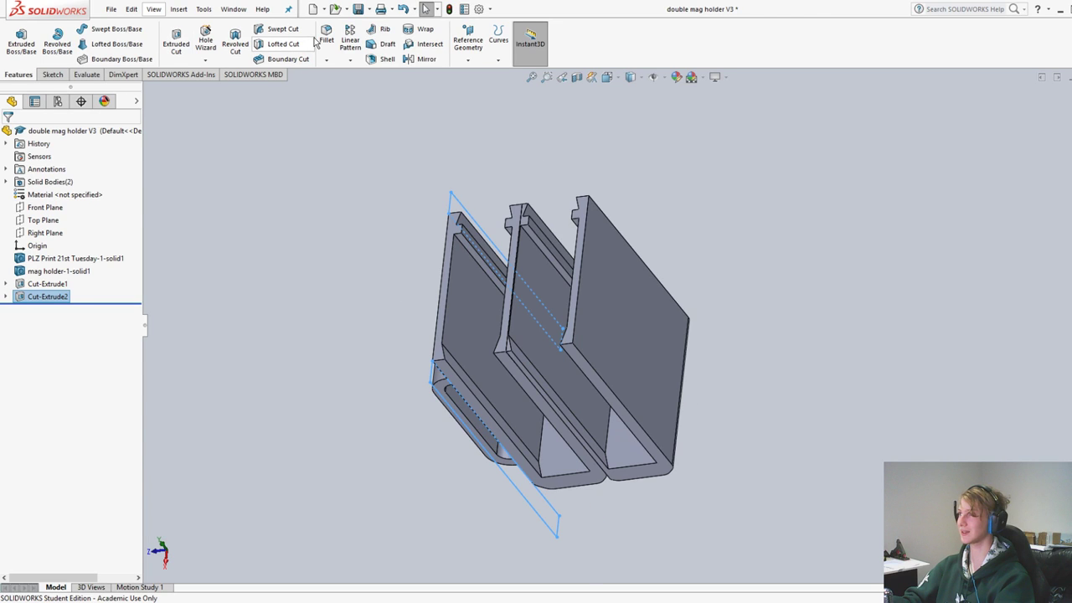
pyautogui.click(319, 39)
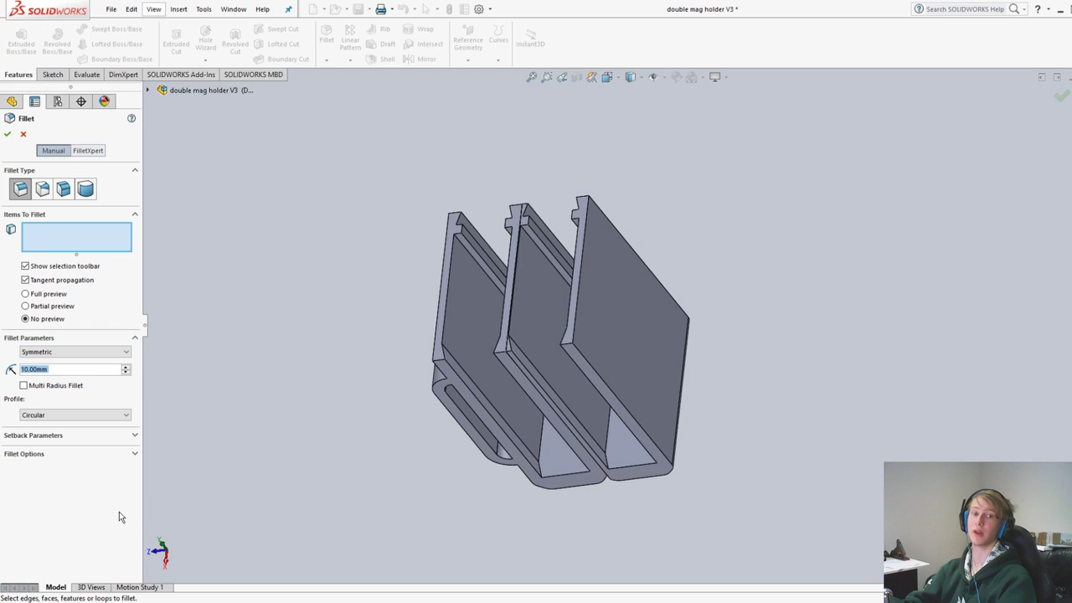
pyautogui.scroll(-4, 670, 409)
pyautogui.moveTo(686, 419); pyautogui.dragTo(399, 500, button='middle')
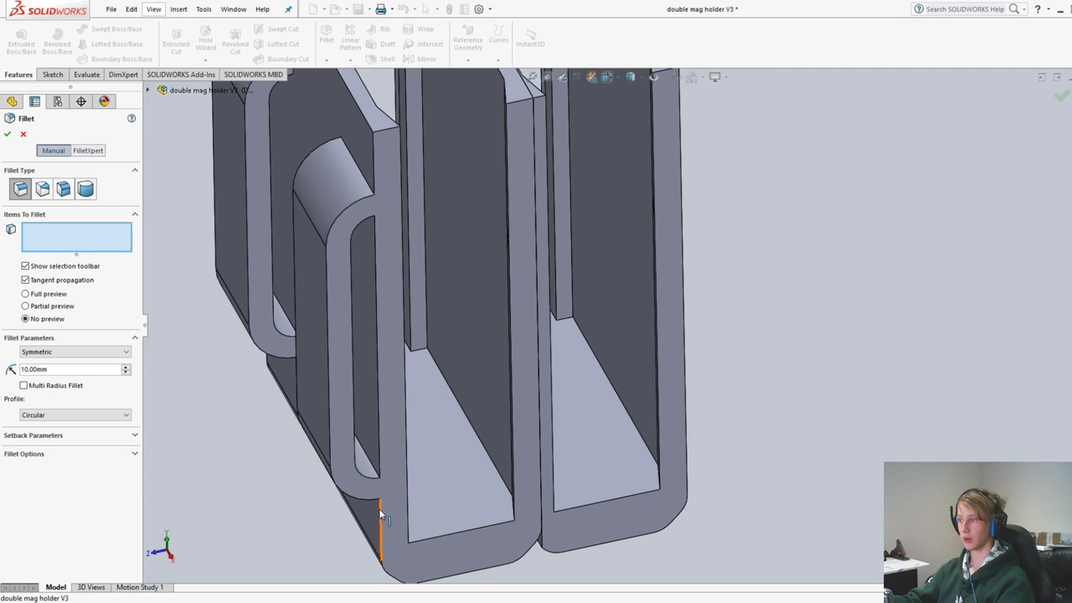
pyautogui.click(379, 508)
pyautogui.click(370, 386)
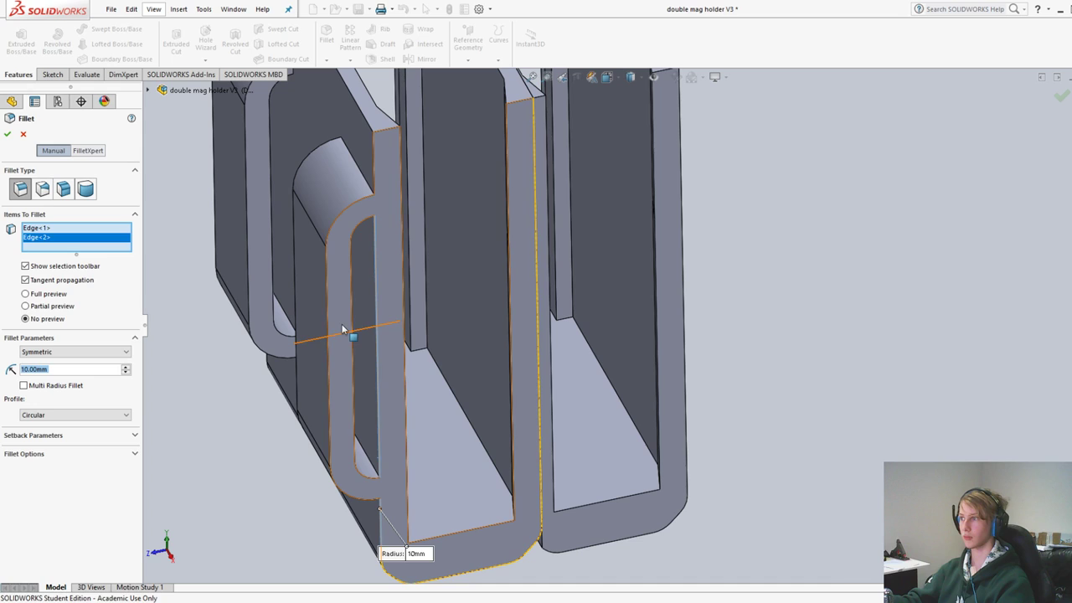
pyautogui.click(375, 211)
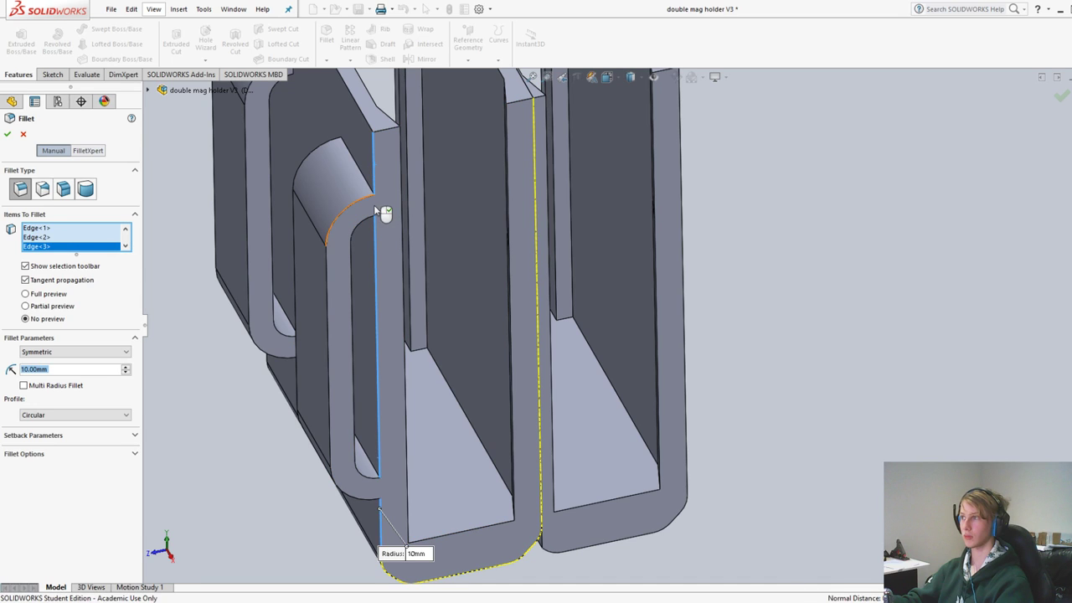
pyautogui.moveTo(374, 206); pyautogui.dragTo(533, 562, button='middle')
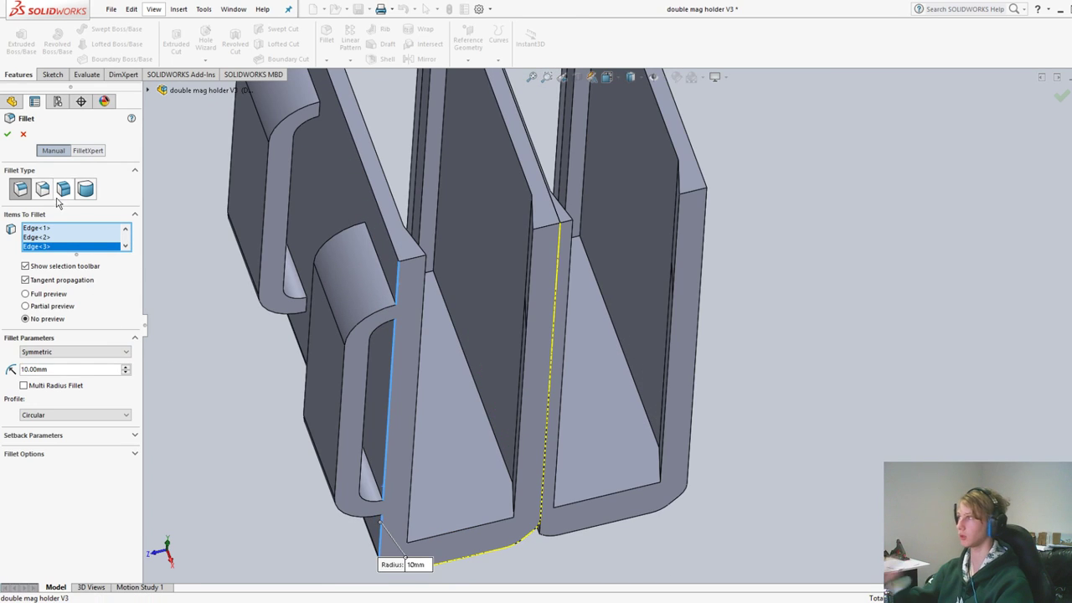
pyautogui.click(23, 134)
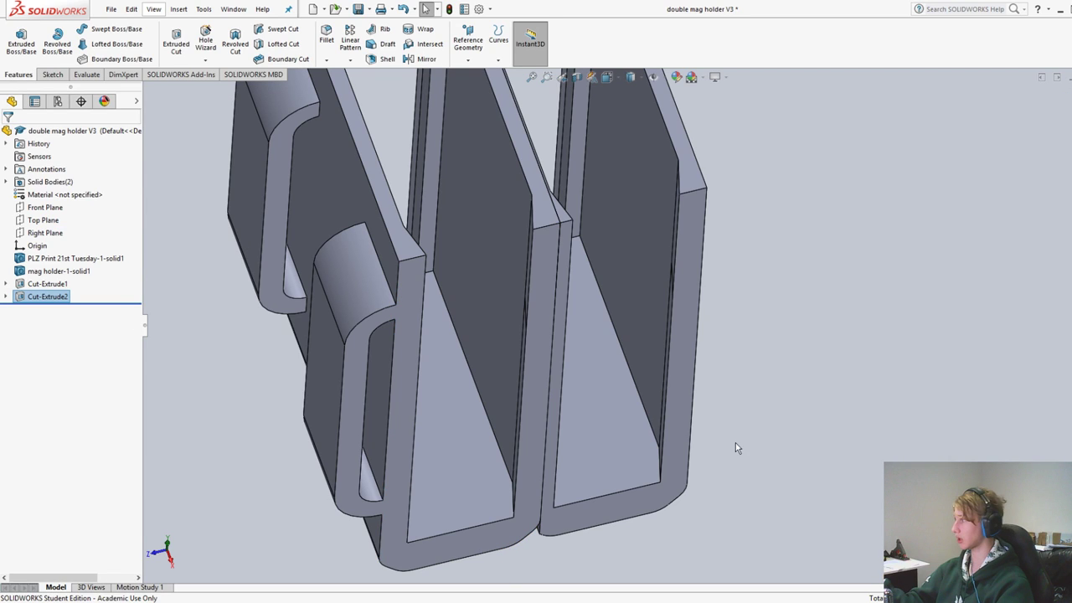
# Save the double mag holder V3 part
pyautogui.hotkey('ctrl', 's')
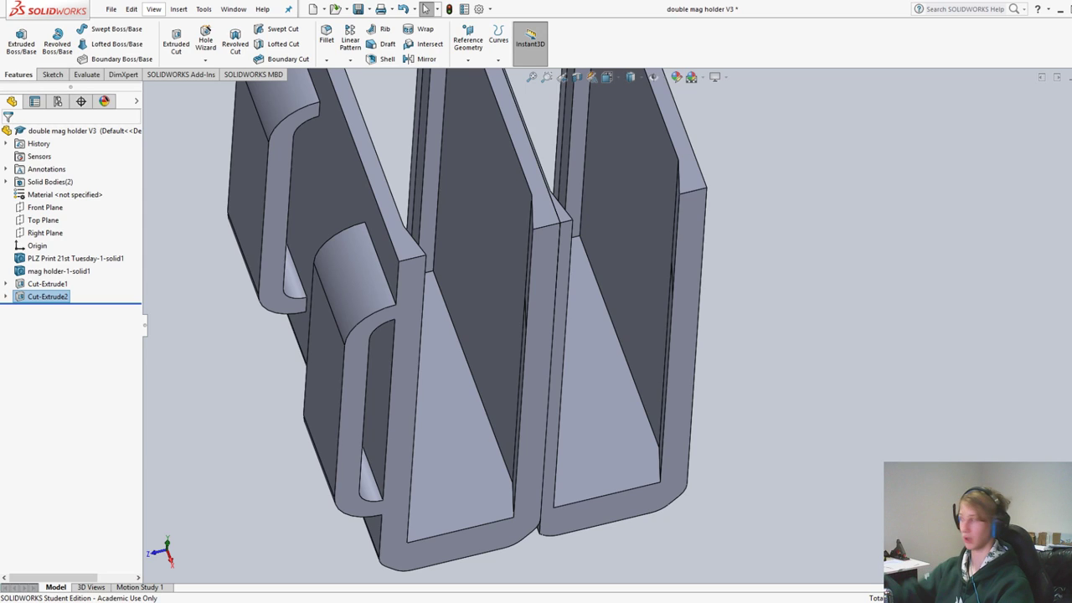